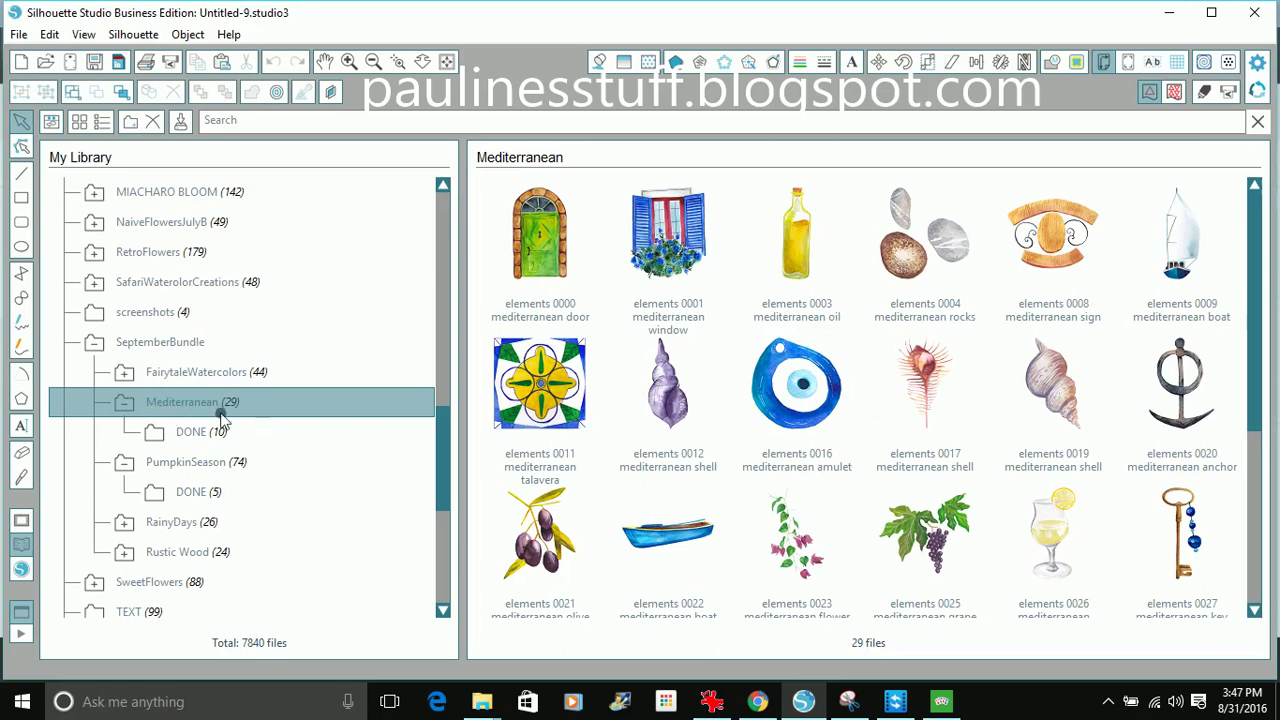
Open the FairytaleWatercolors folder in the library and expand it to view its designs and subfolder
click(170, 374)
click(169, 372)
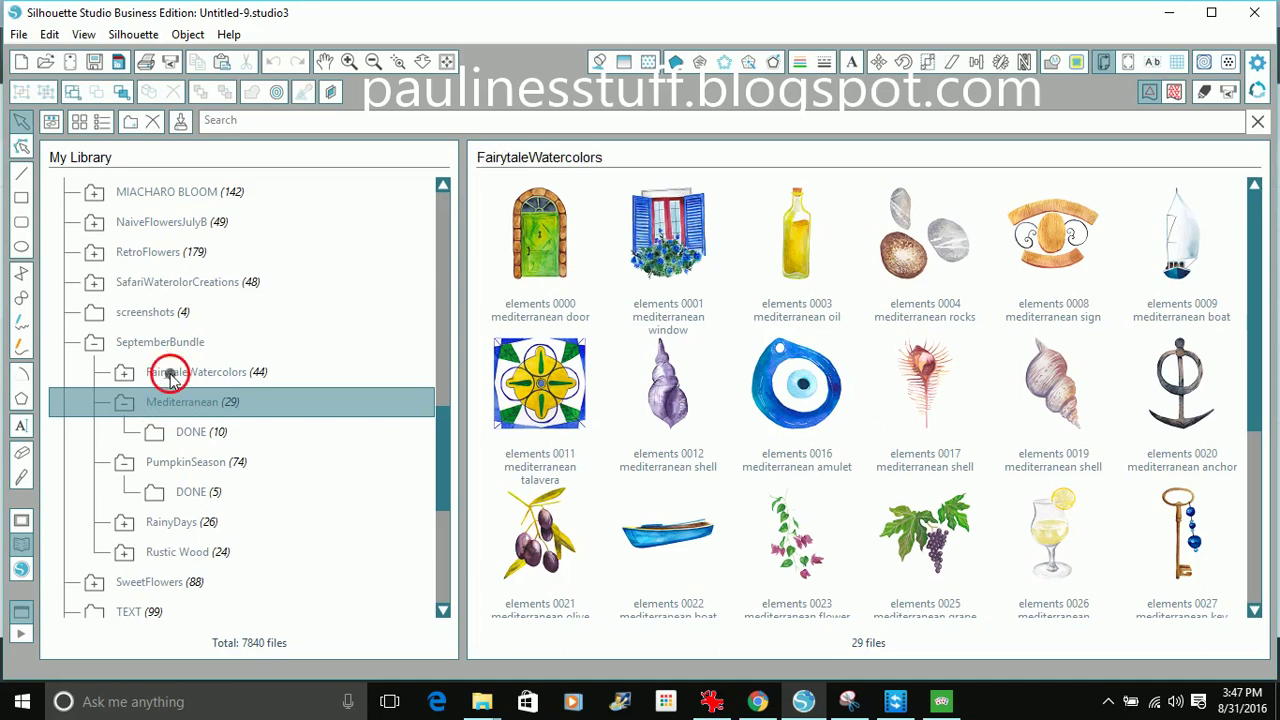
click(228, 376)
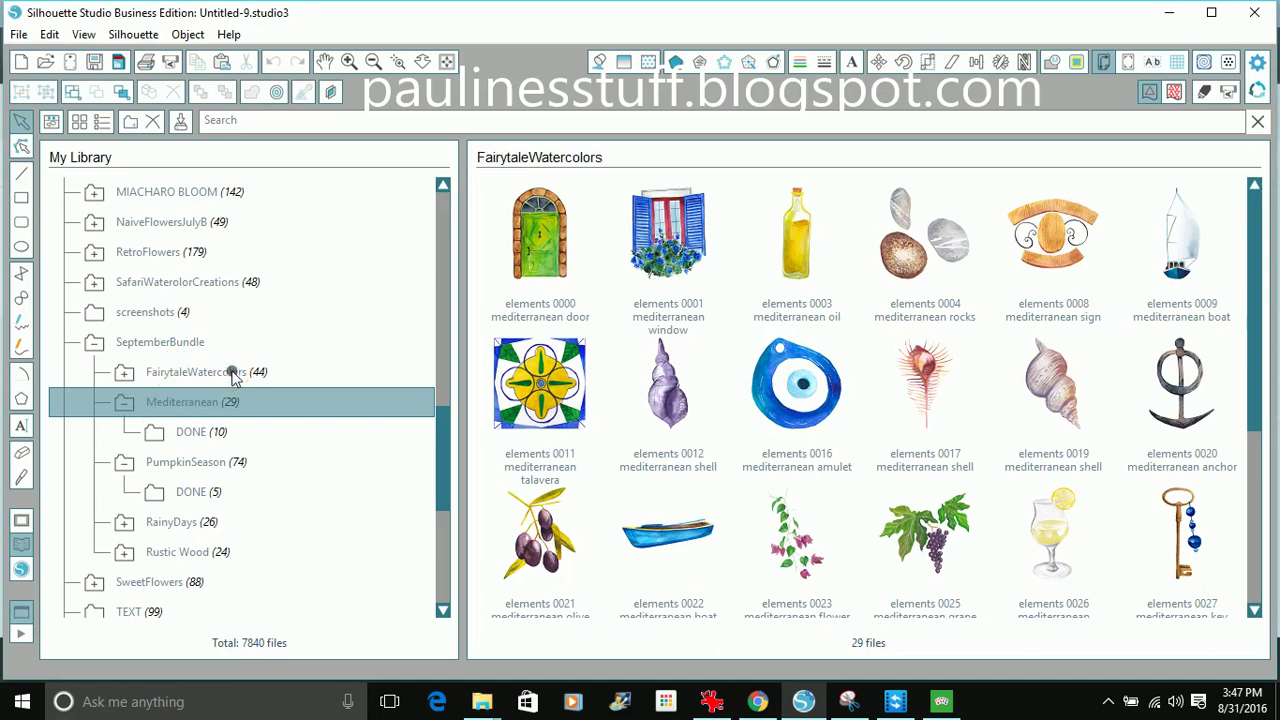
click(185, 466)
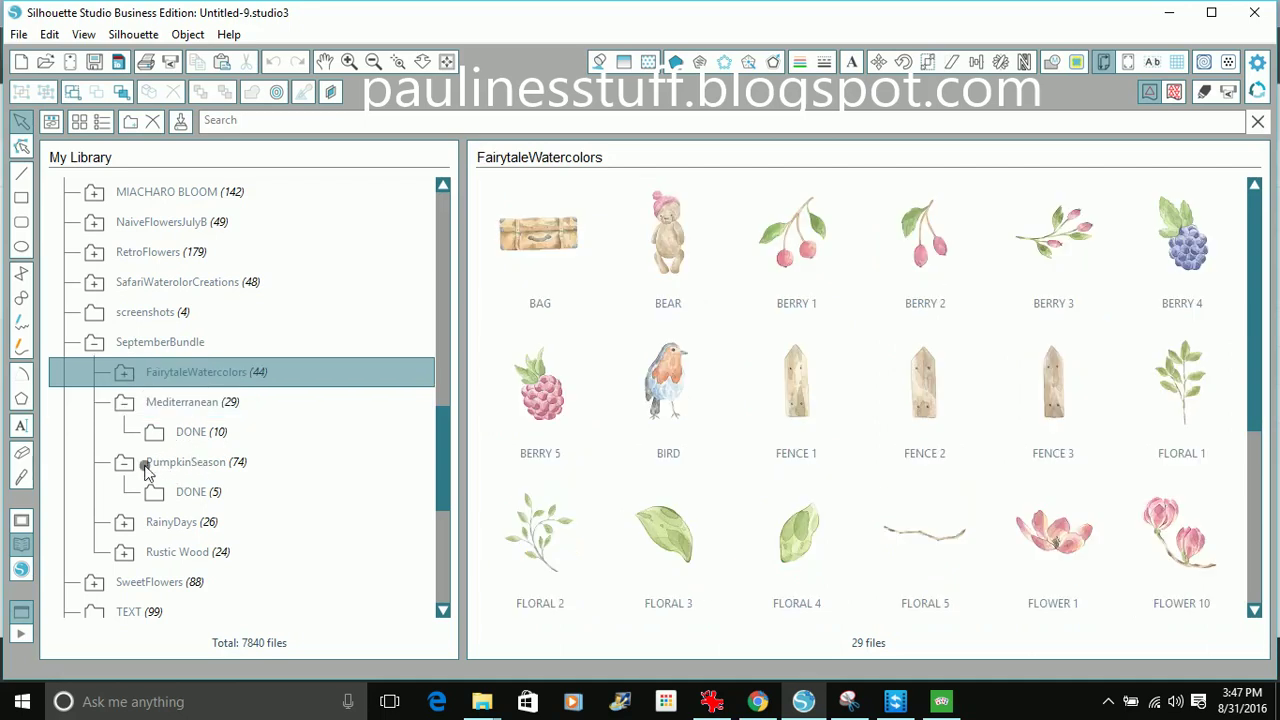
click(146, 465)
Create a new folder named TEST inside the SeptemberBundle library folder
click(117, 345)
right_click(145, 344)
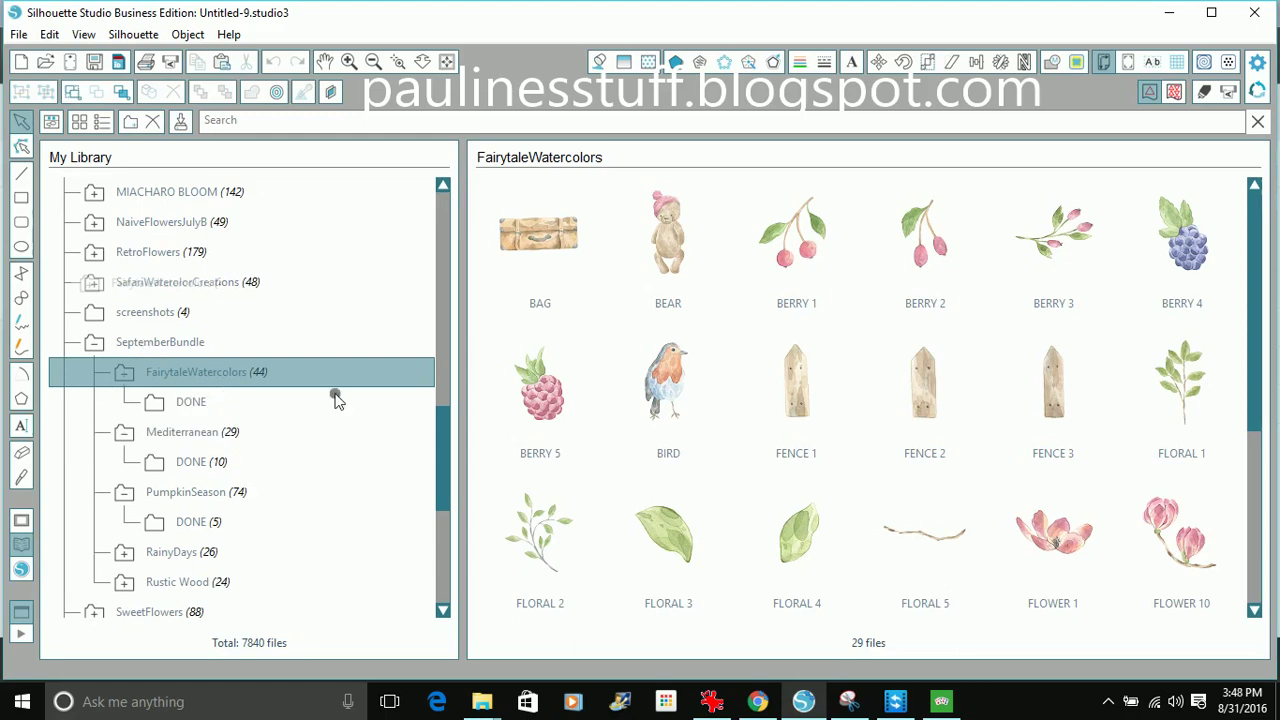
click(128, 344)
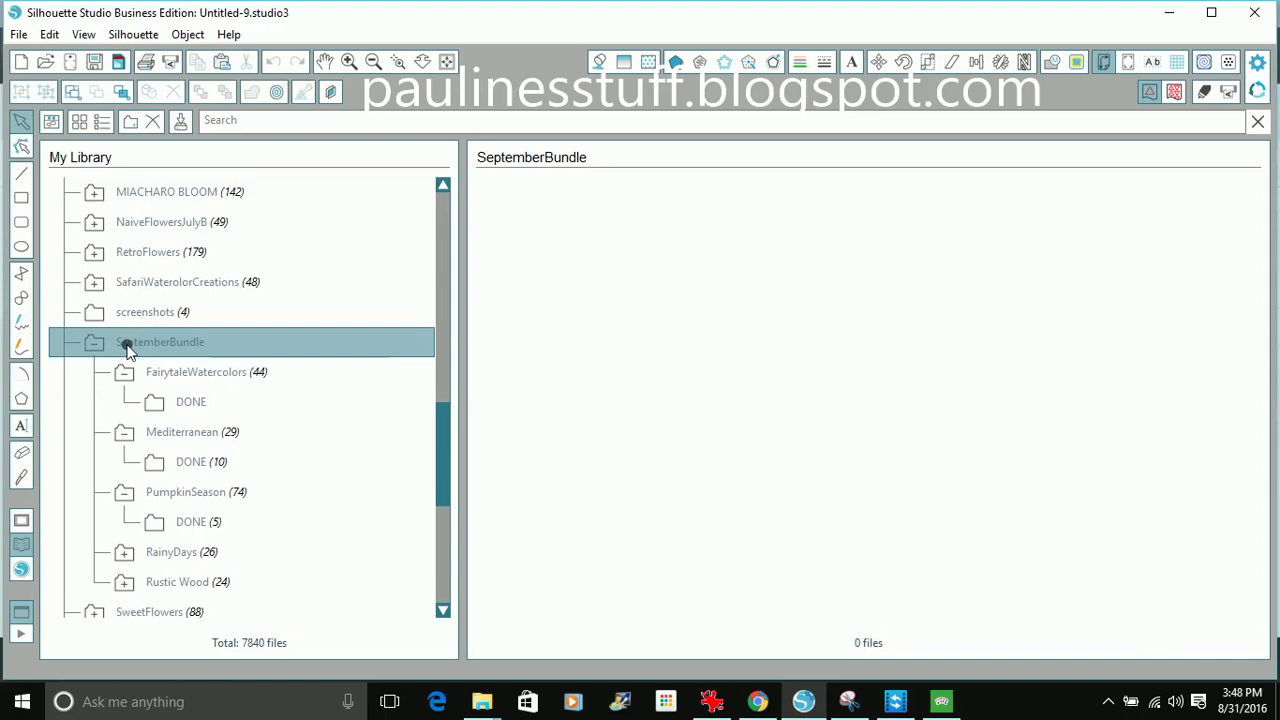
right_click(128, 344)
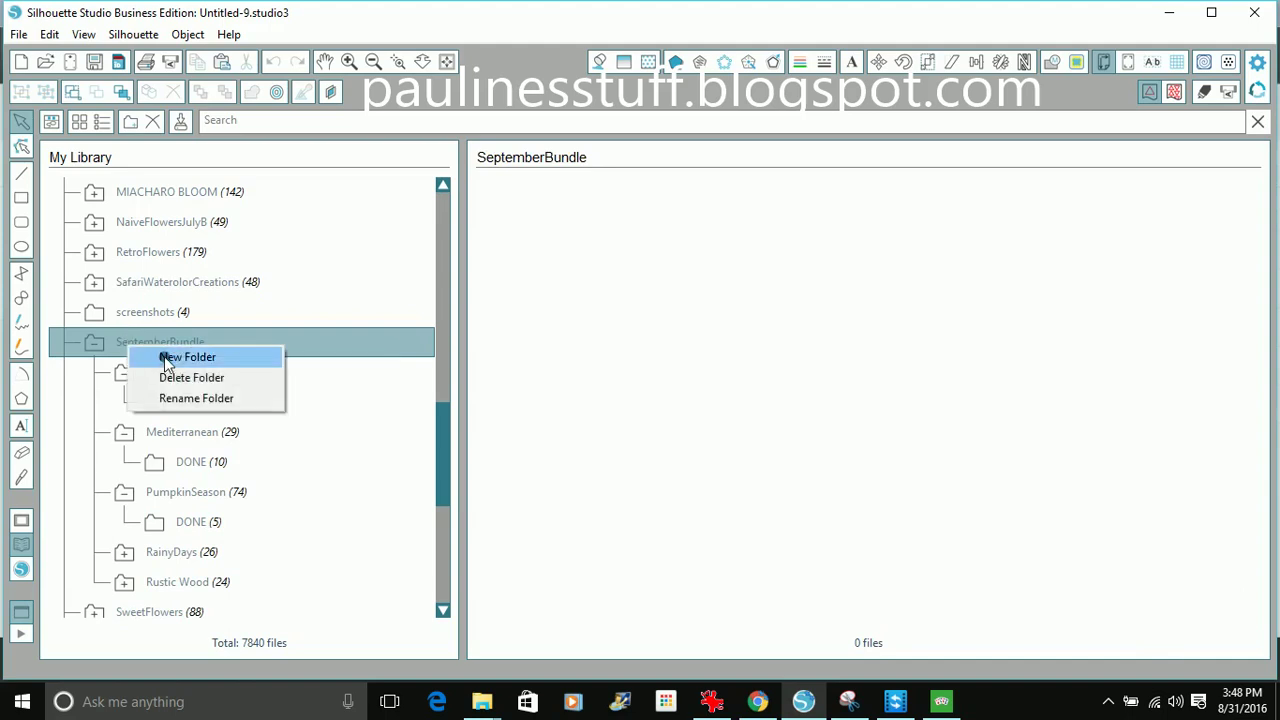
click(166, 364)
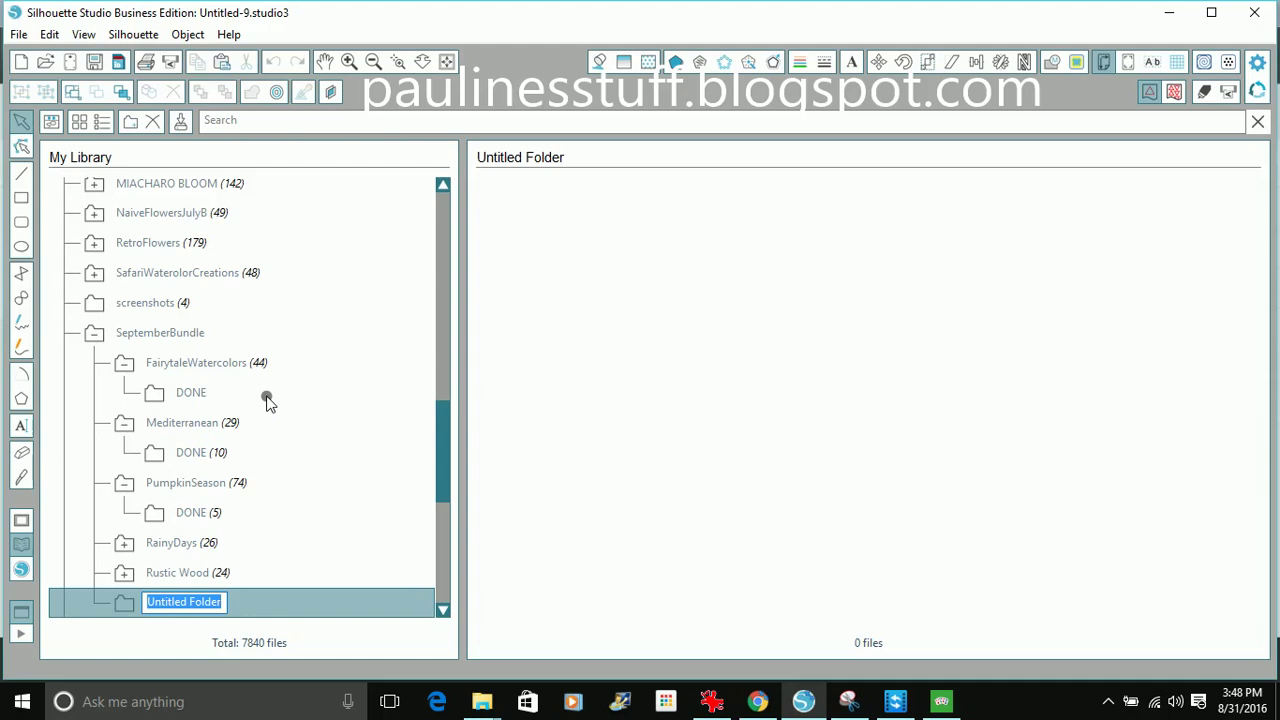
text(TEST)
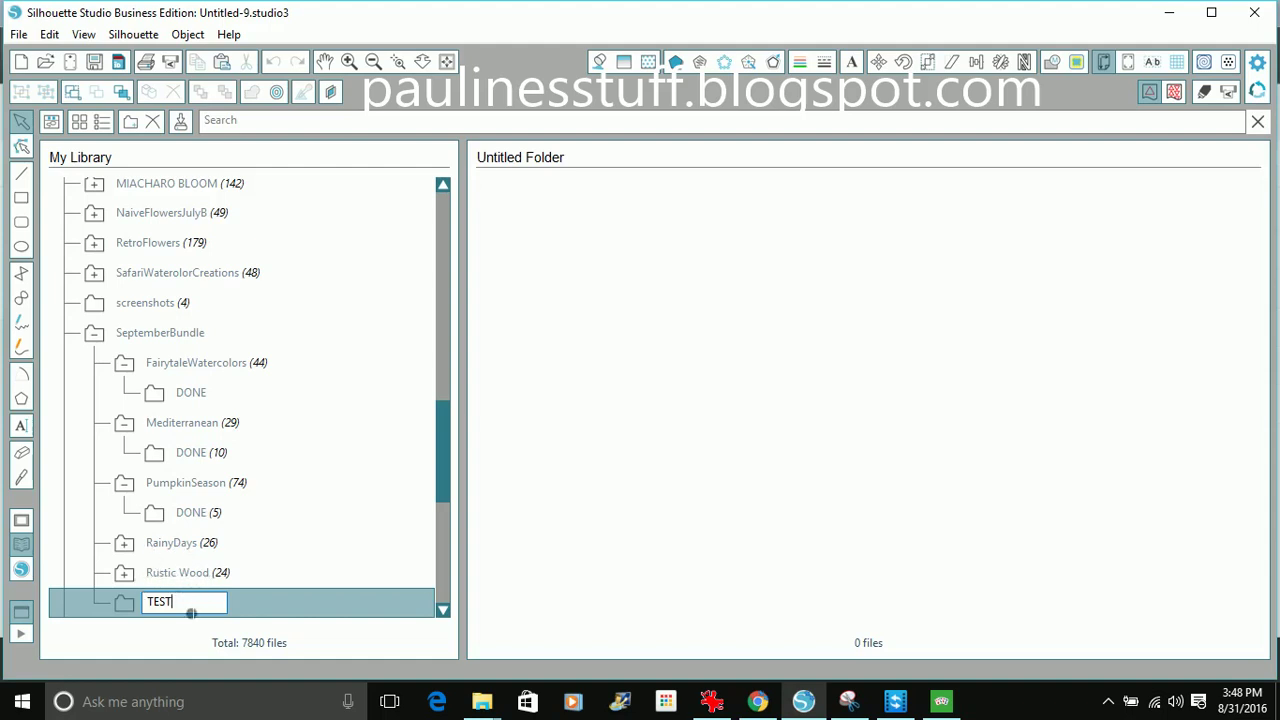
Create a subfolder named DONE inside the TEST folder, and collapse TEST while keeping it selected
drag(439, 487, 439, 514)
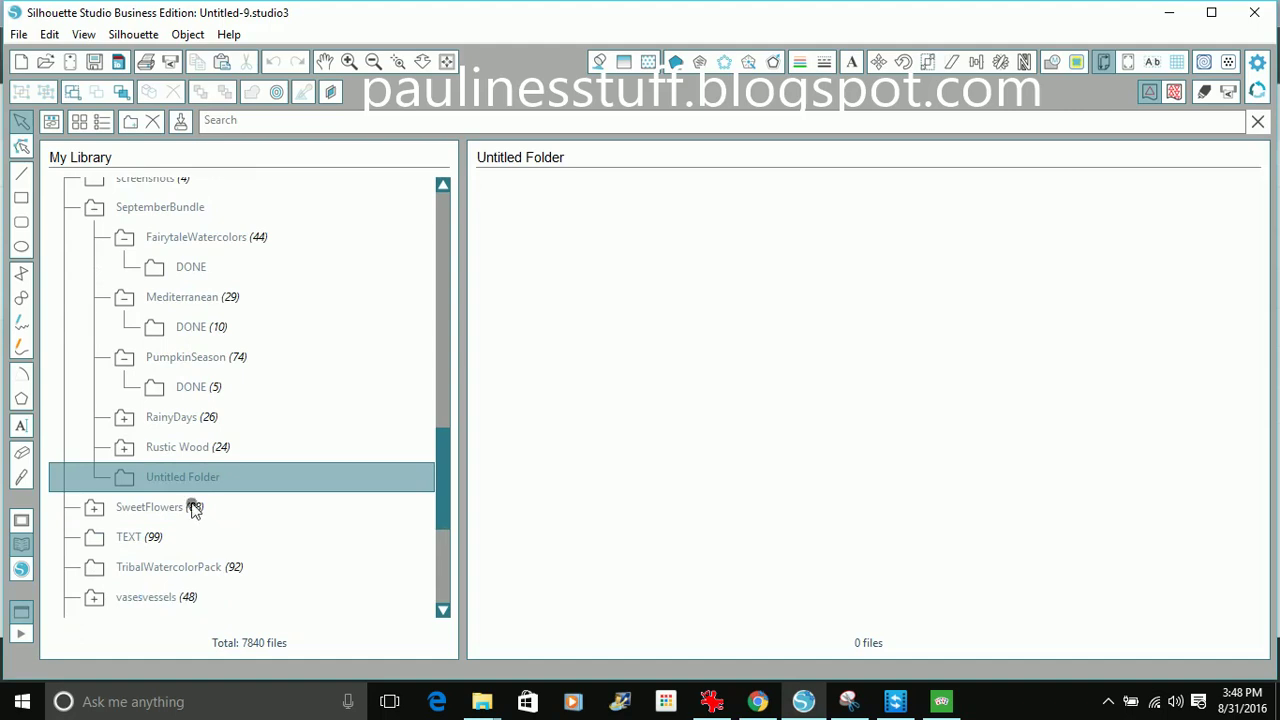
right_click(205, 479)
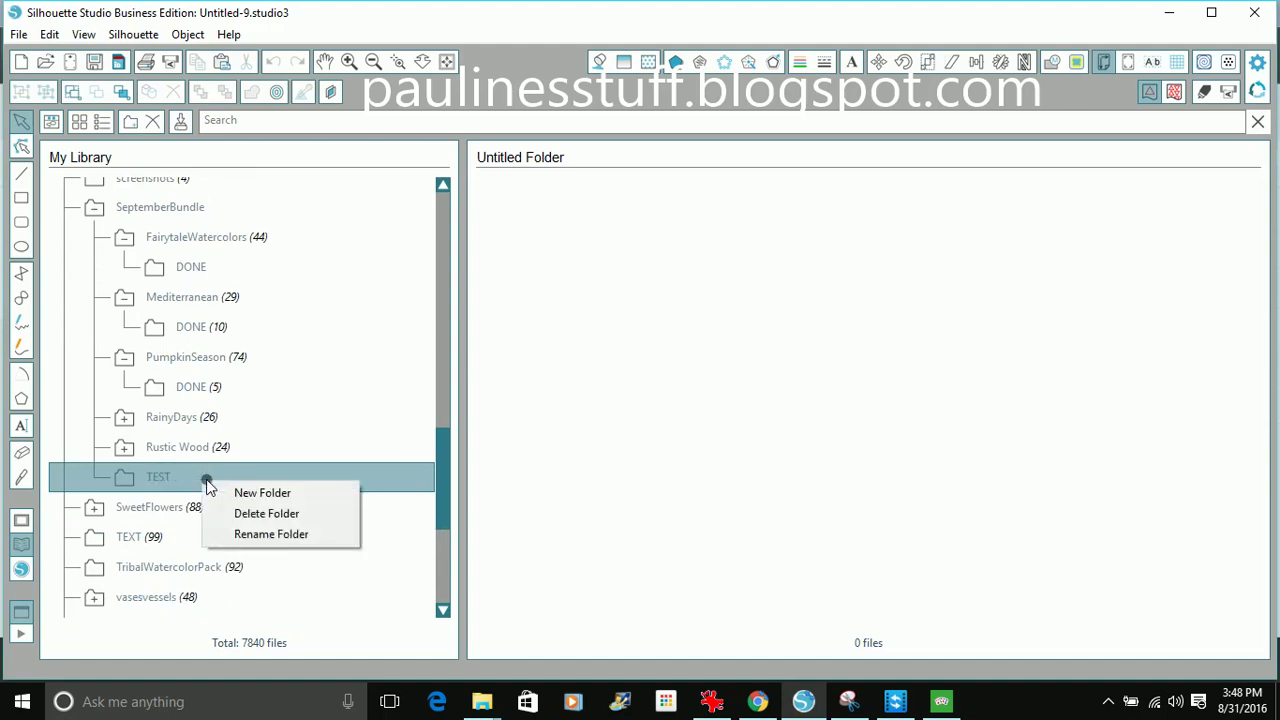
right_click(151, 479)
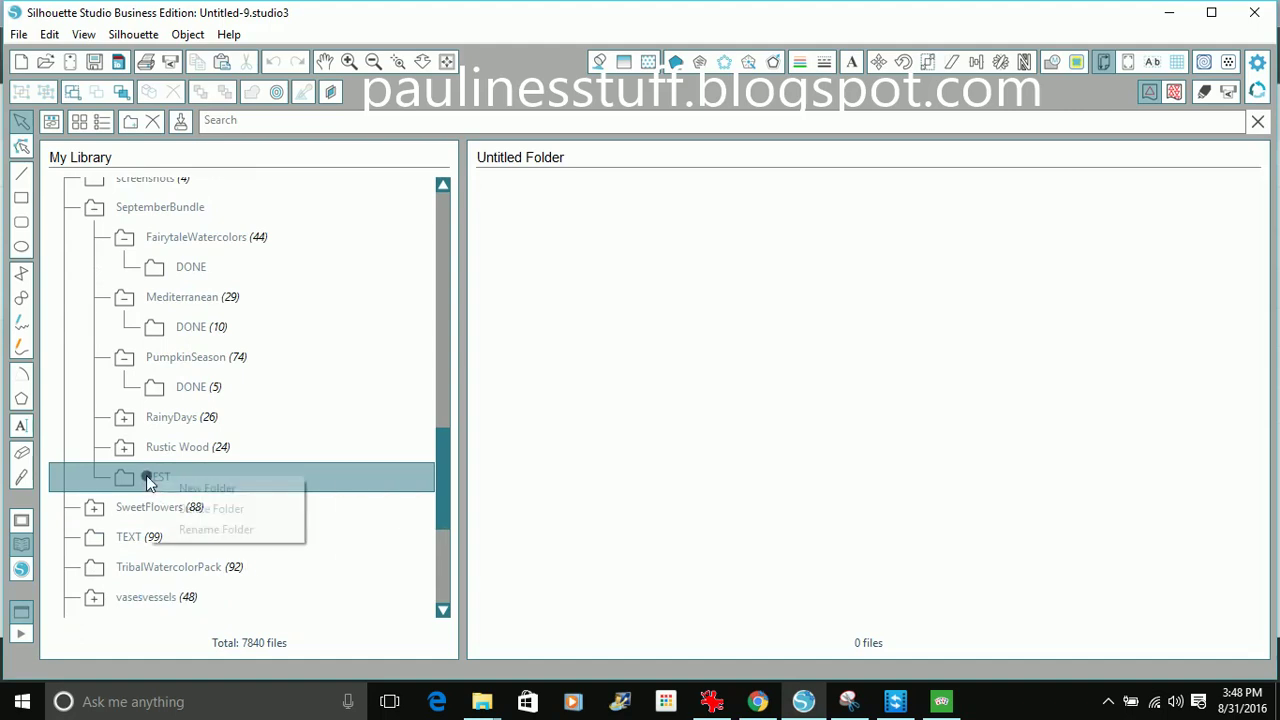
click(192, 488)
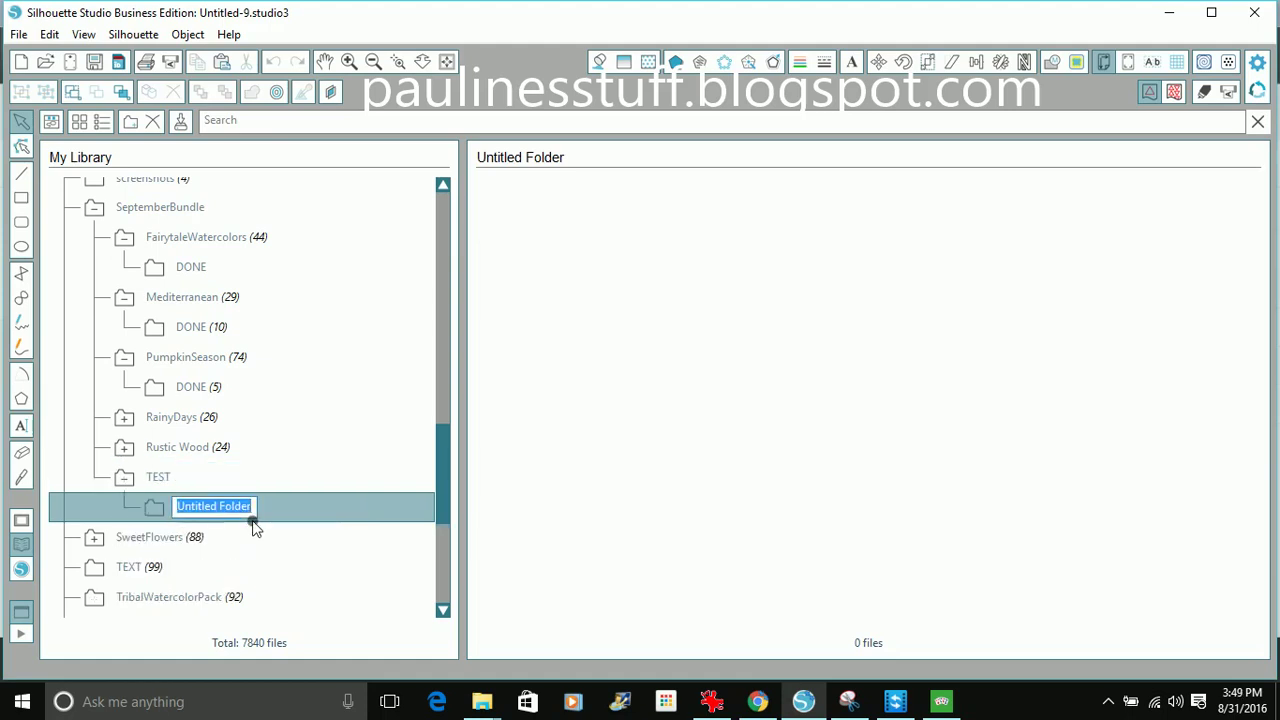
text(DONE)
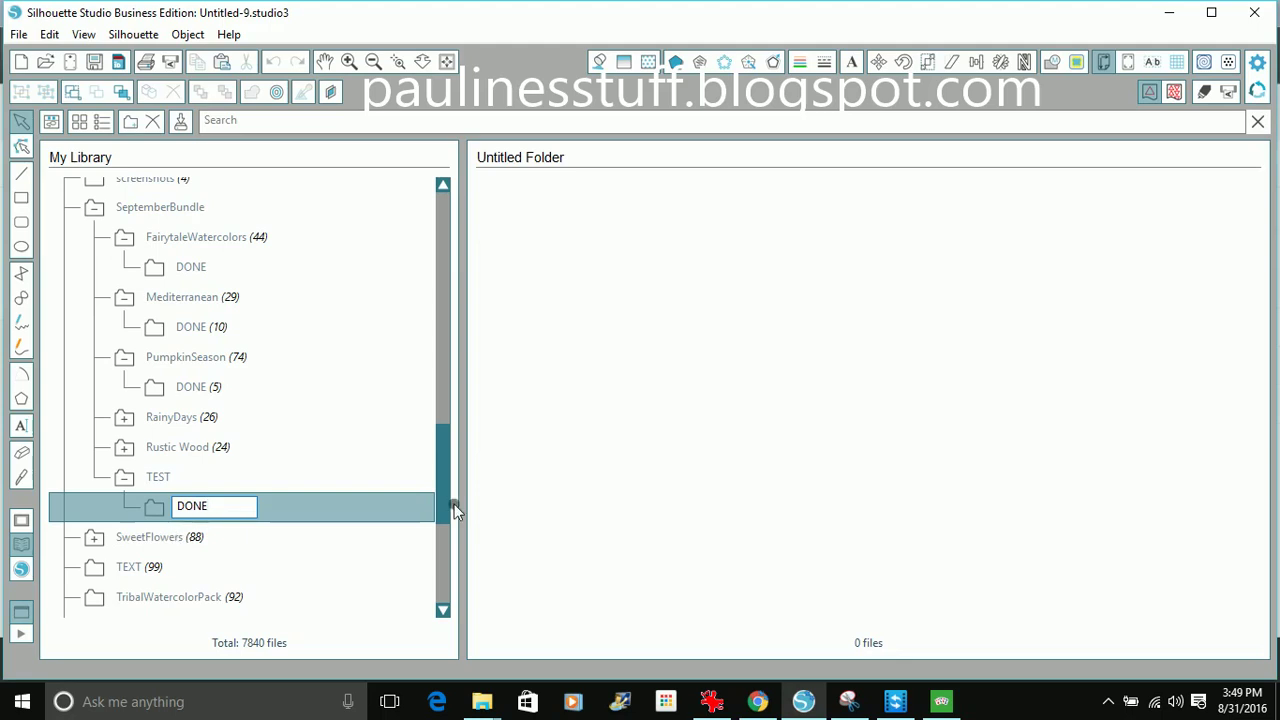
click(164, 479)
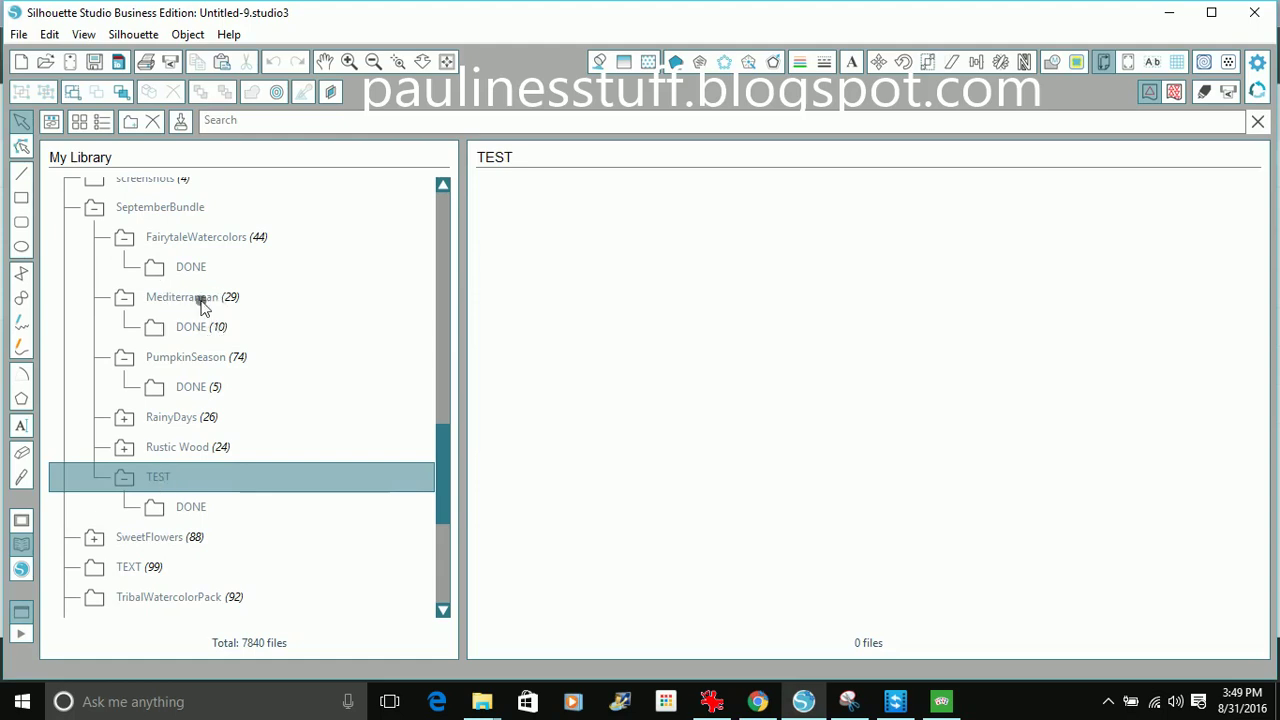
key(Left)
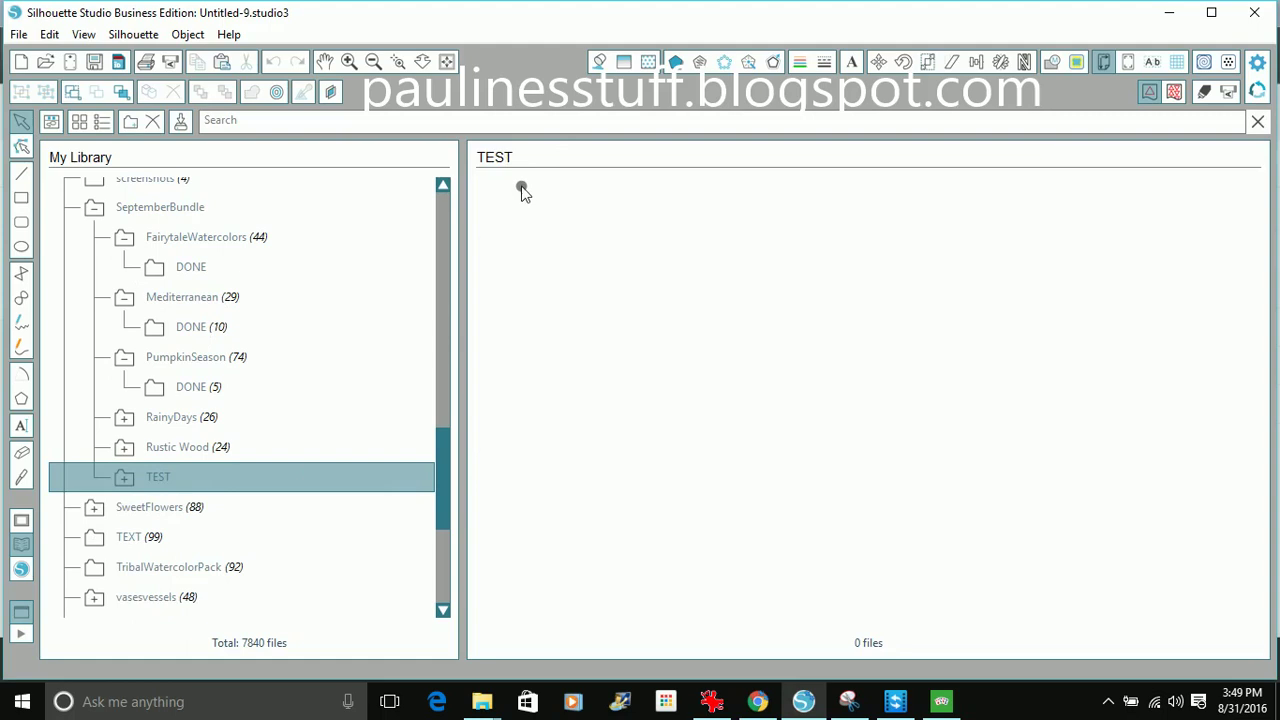
Switch to the File Explorer window for the 50% folder and select files elements_0000_mediterranean_door through elements_0011_mediterranean_talavera
click(390, 701)
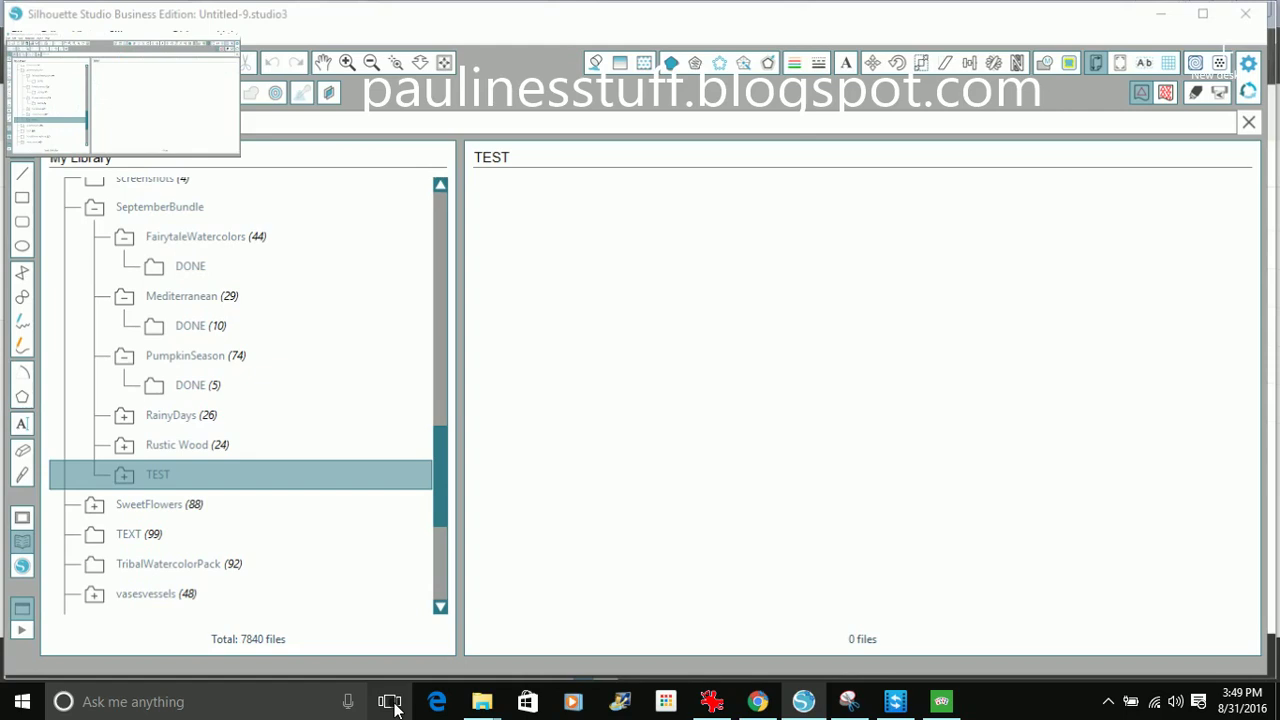
click(390, 701)
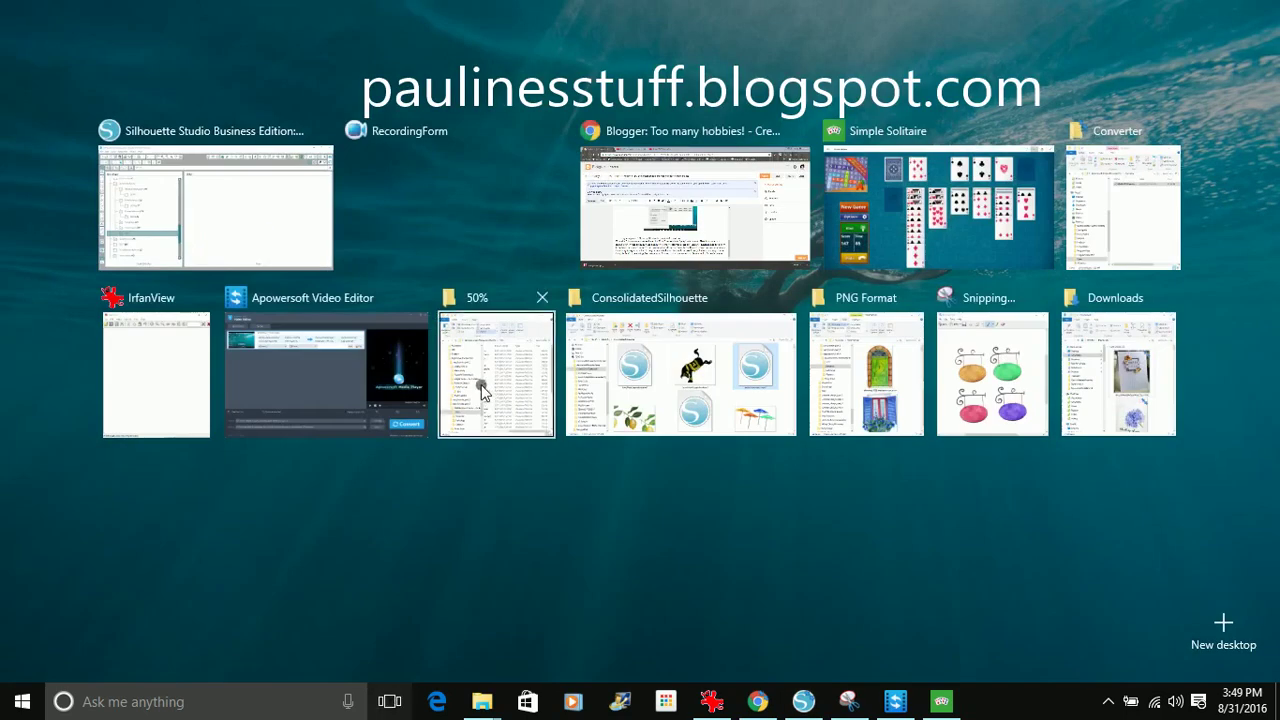
click(500, 400)
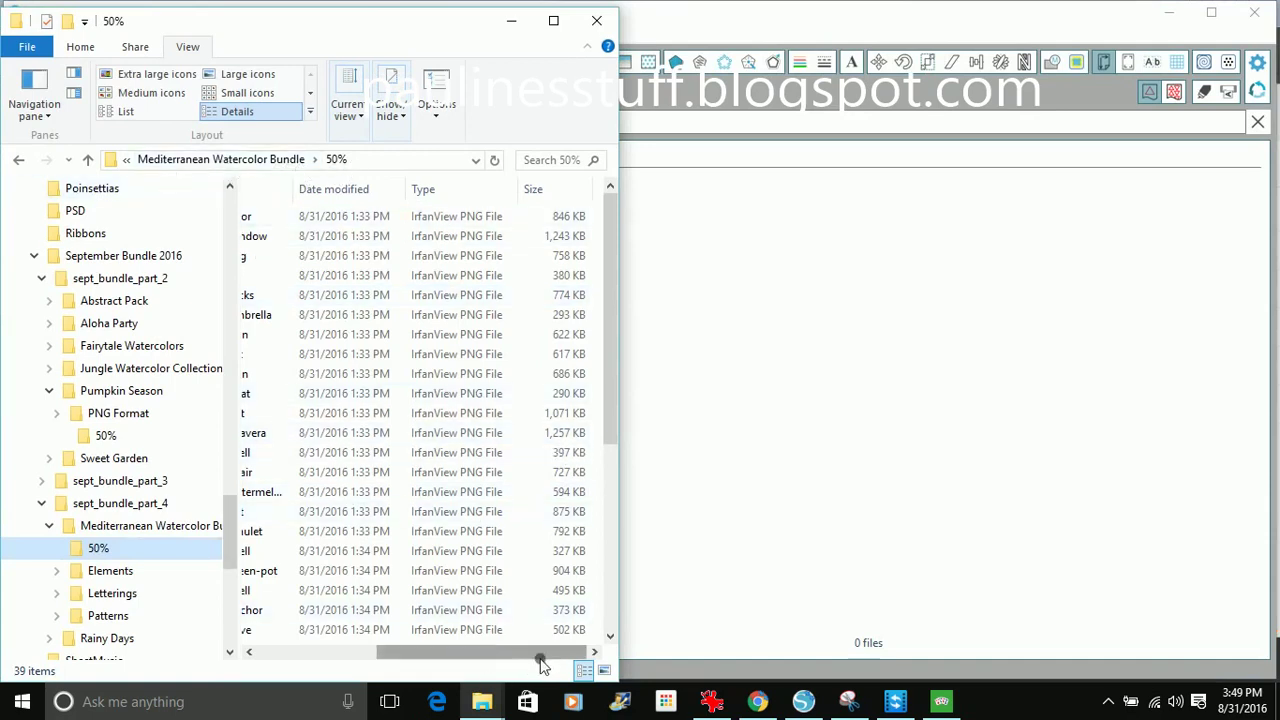
drag(519, 658, 368, 645)
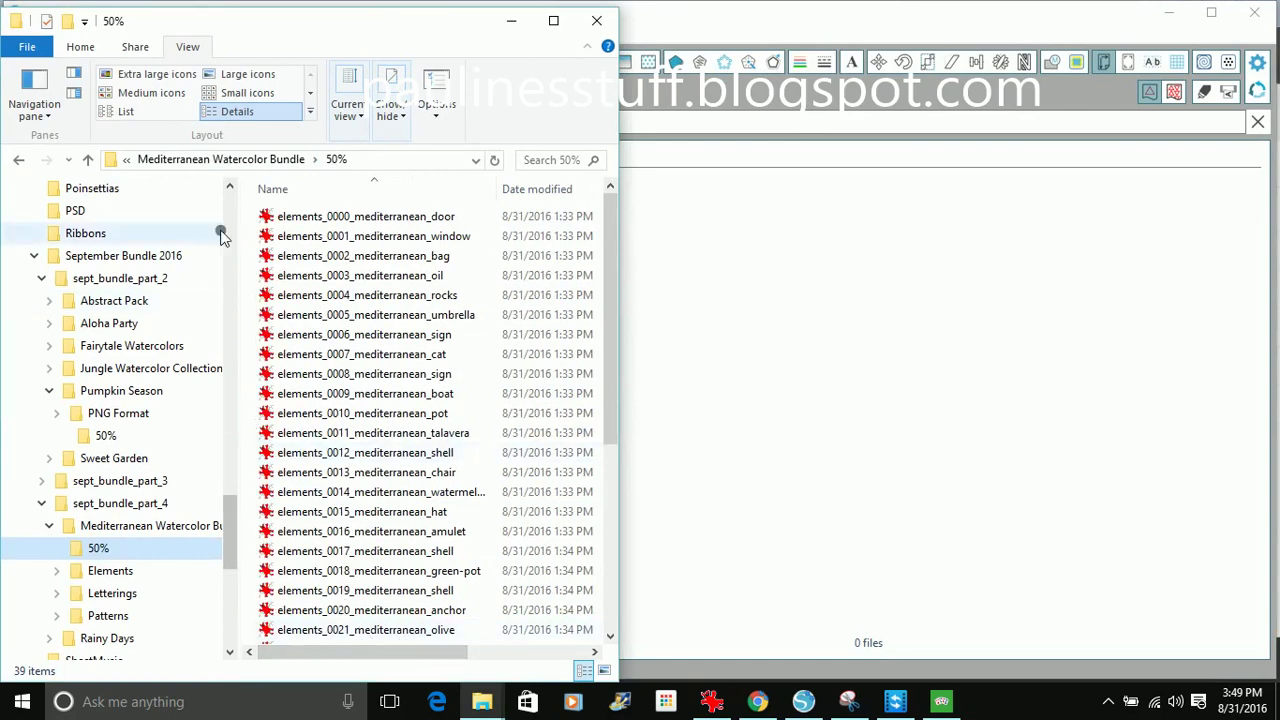
click(280, 217)
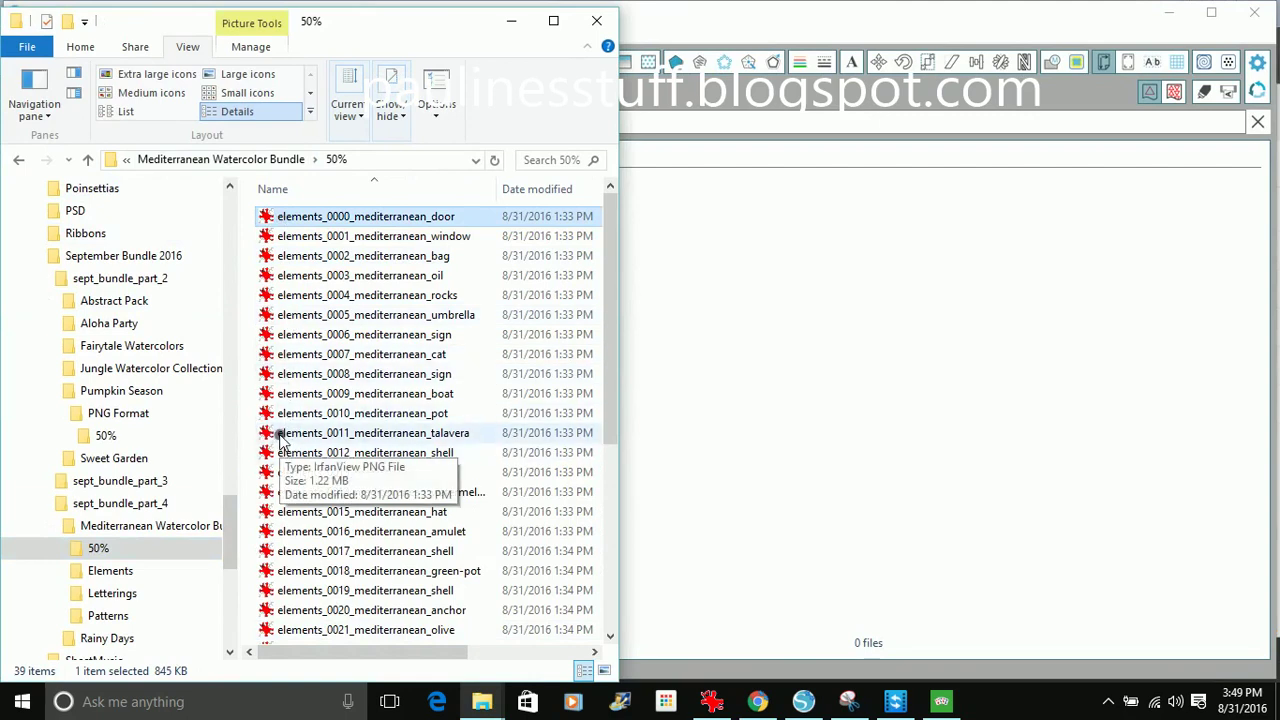
shift+click(281, 437)
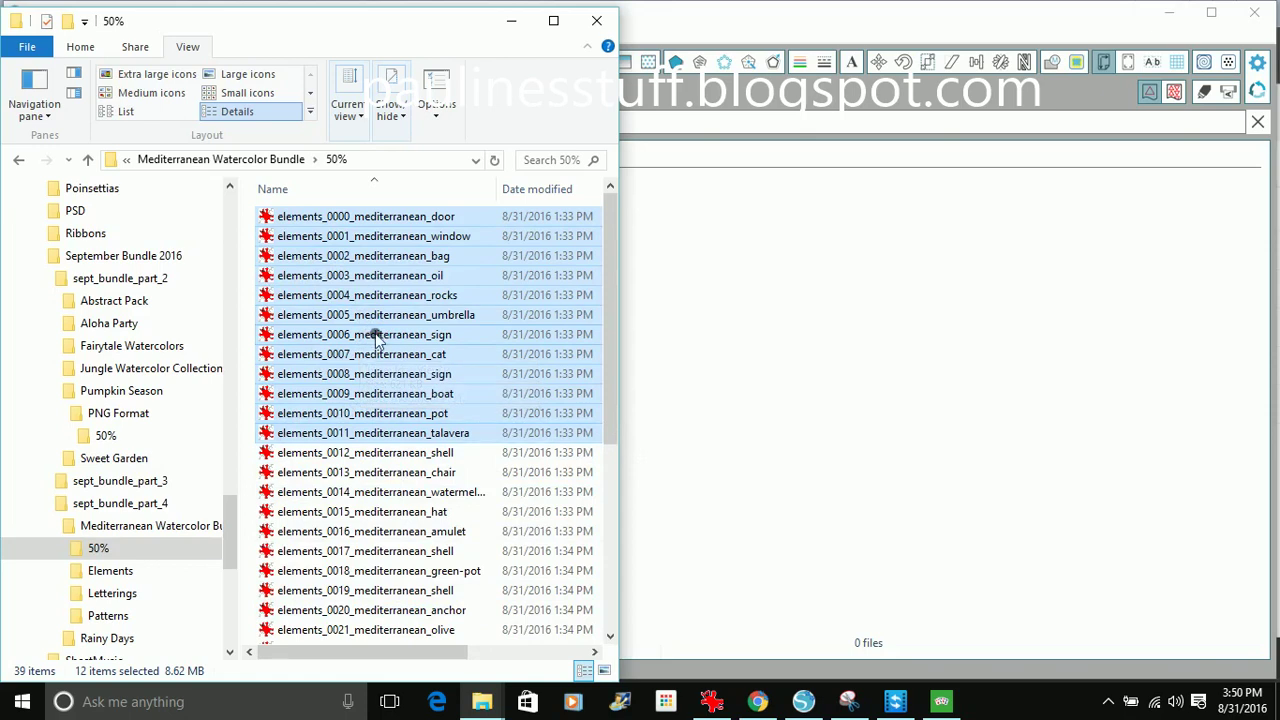
Import the selected Mediterranean PNG files into the TEST library folder, and put the File Explorer window away
drag(378, 340, 740, 380)
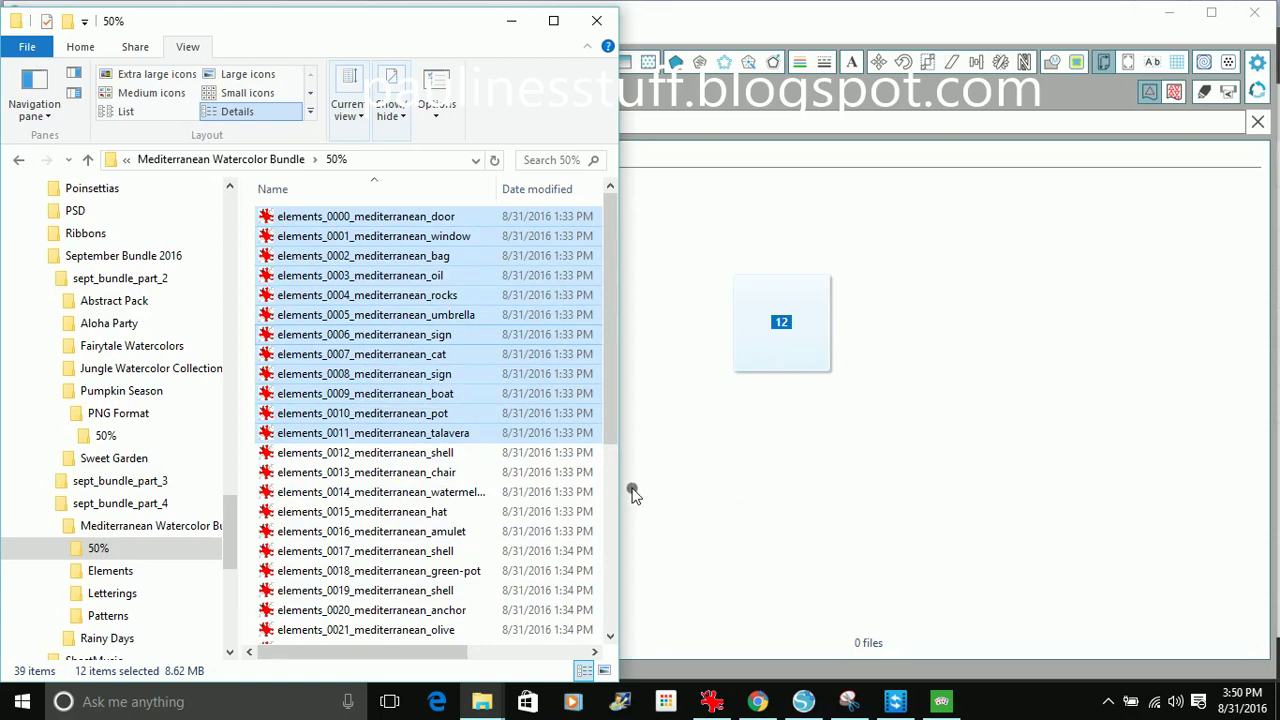
drag(609, 510, 655, 600)
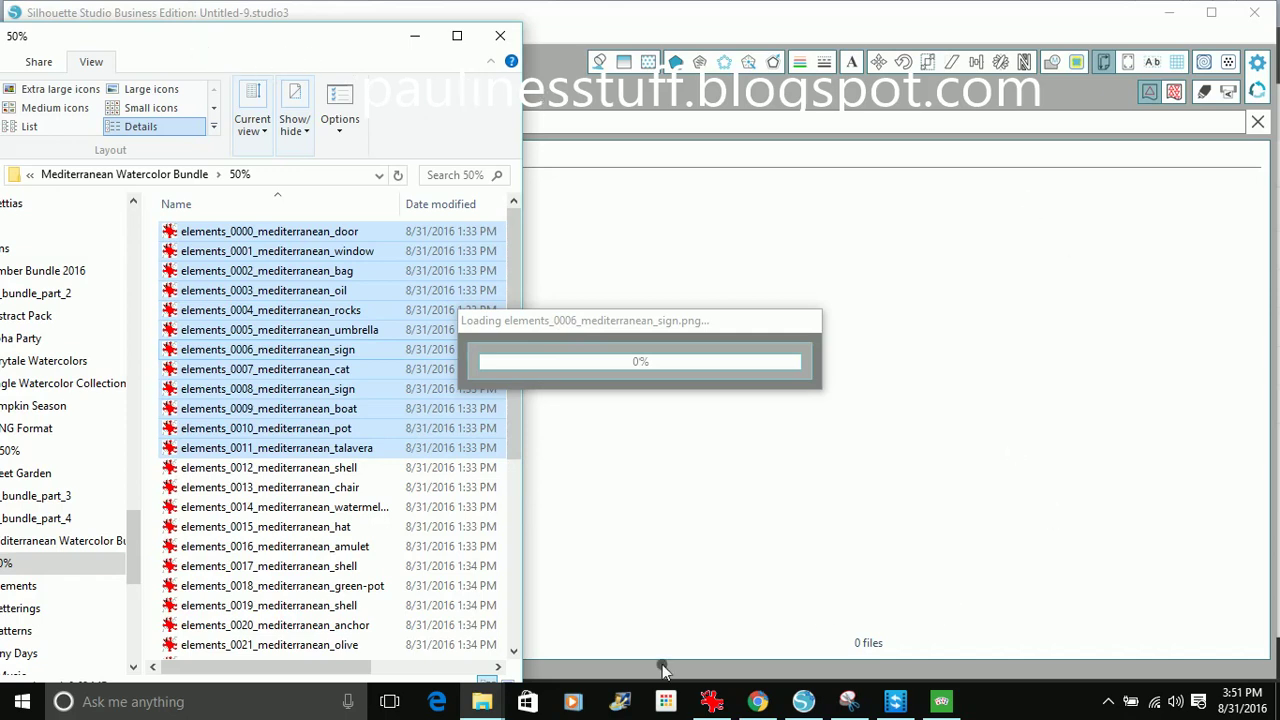
mouse_move(714, 706)
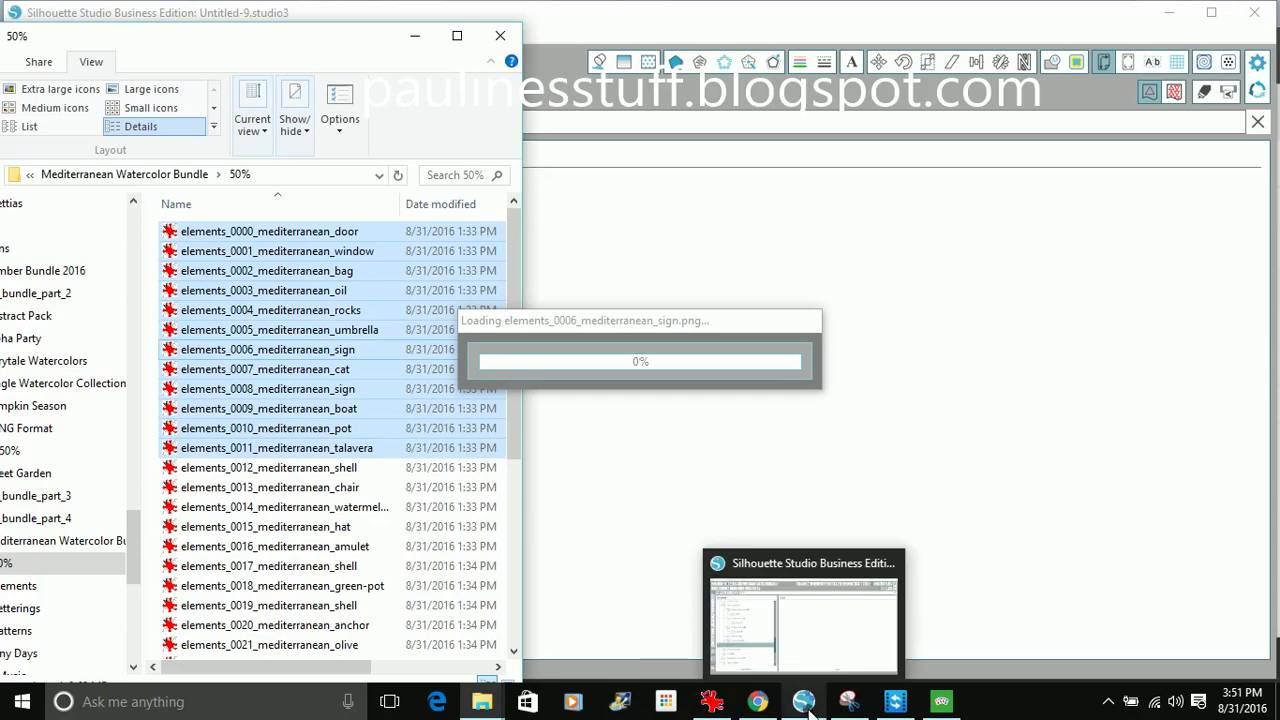
mouse_move(903, 710)
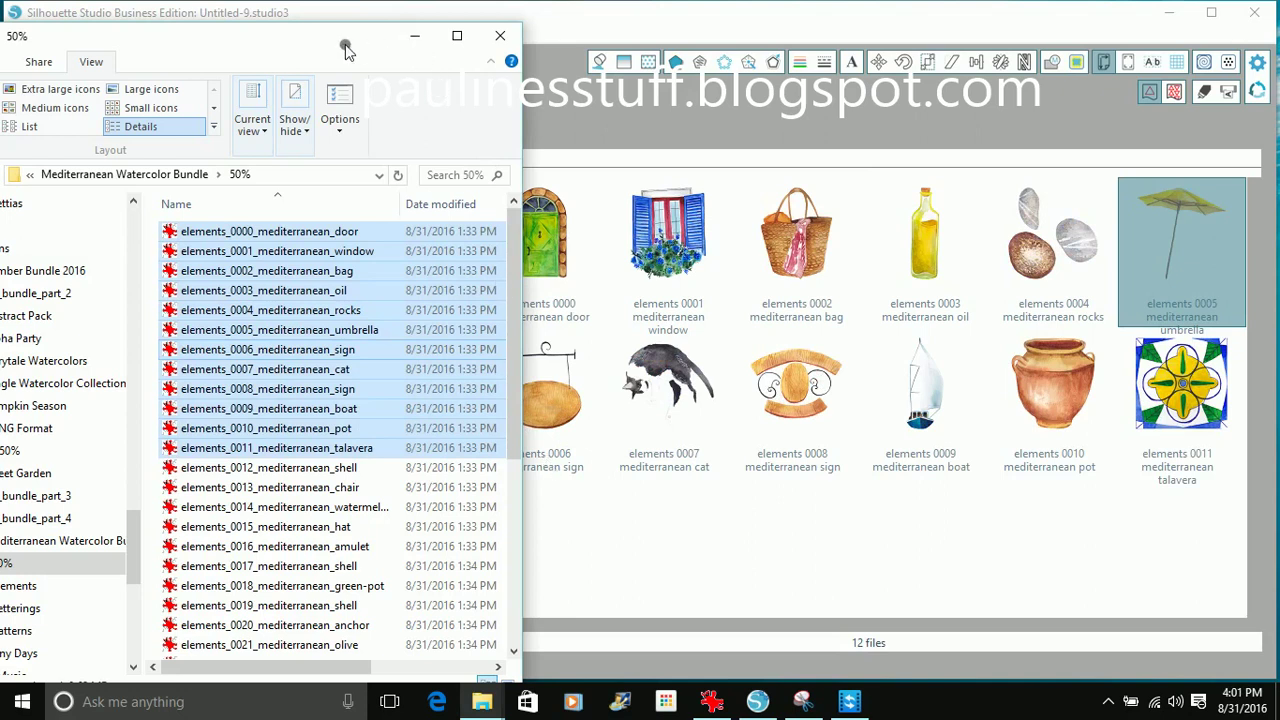
click(579, 101)
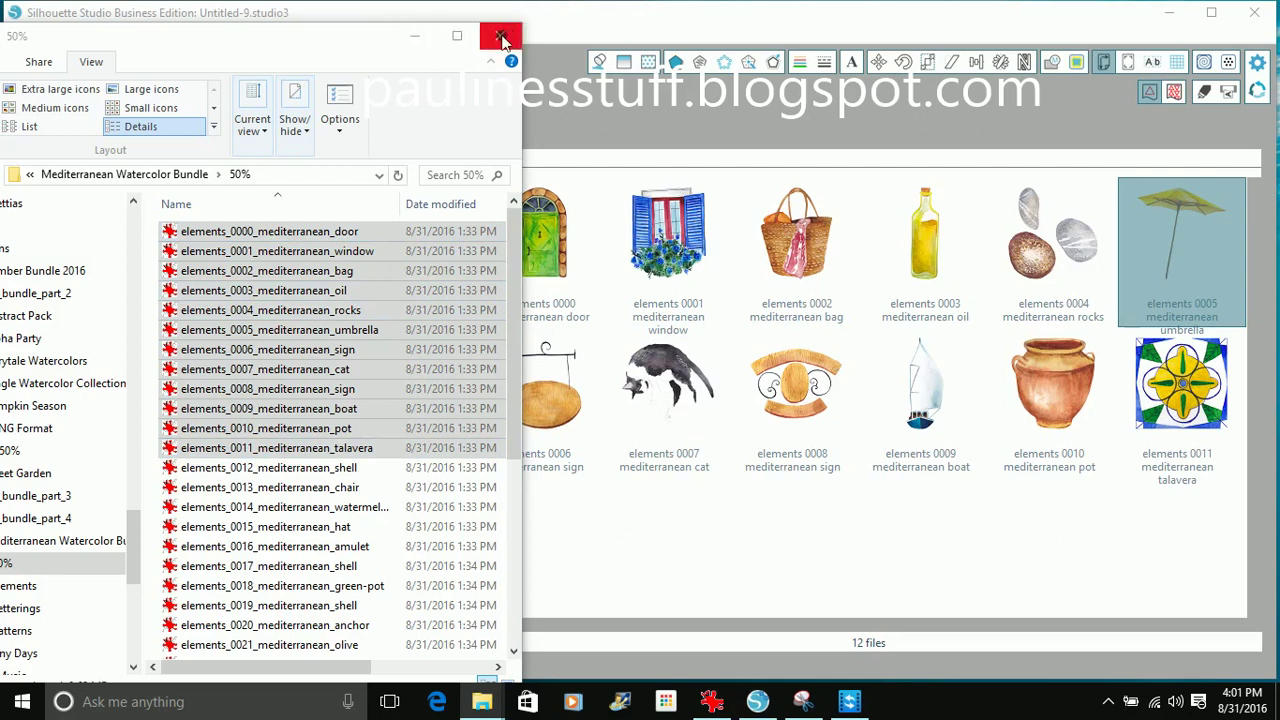
click(415, 47)
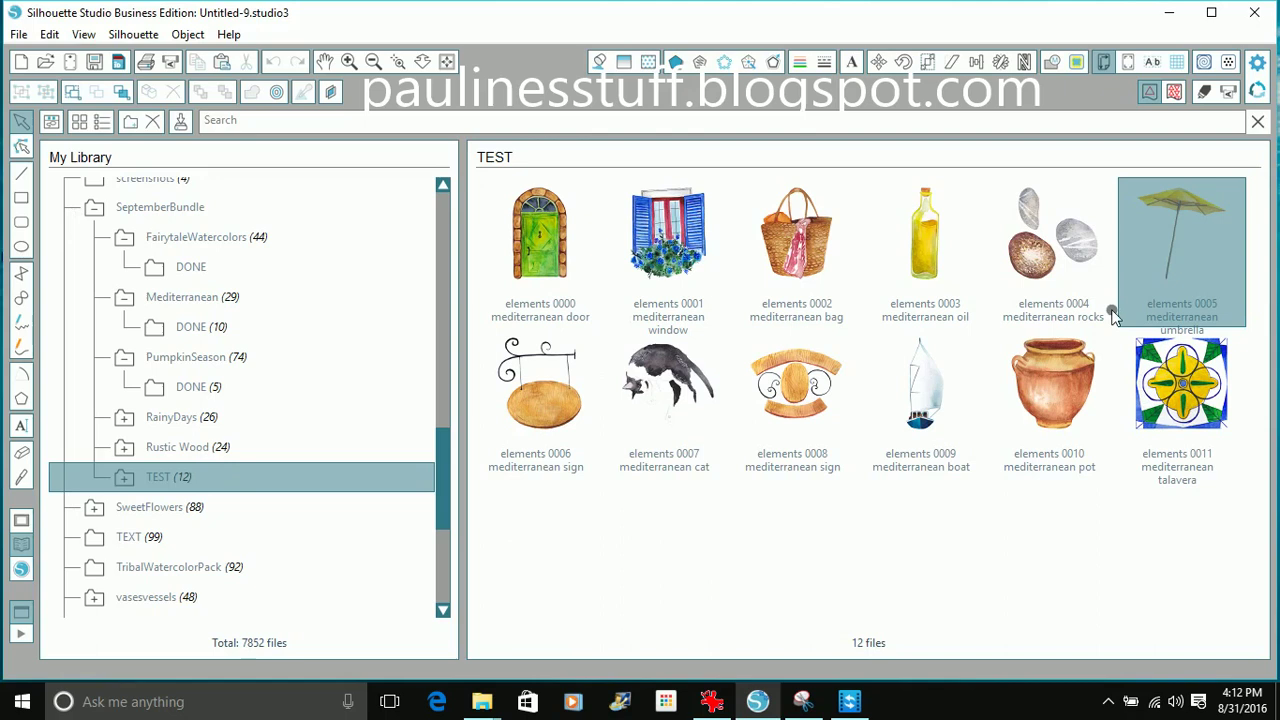
Place the elements 0005 mediterranean umbrella design from the library and reposition it around the mat, ending in the upper left part of the page
double_click(1172, 261)
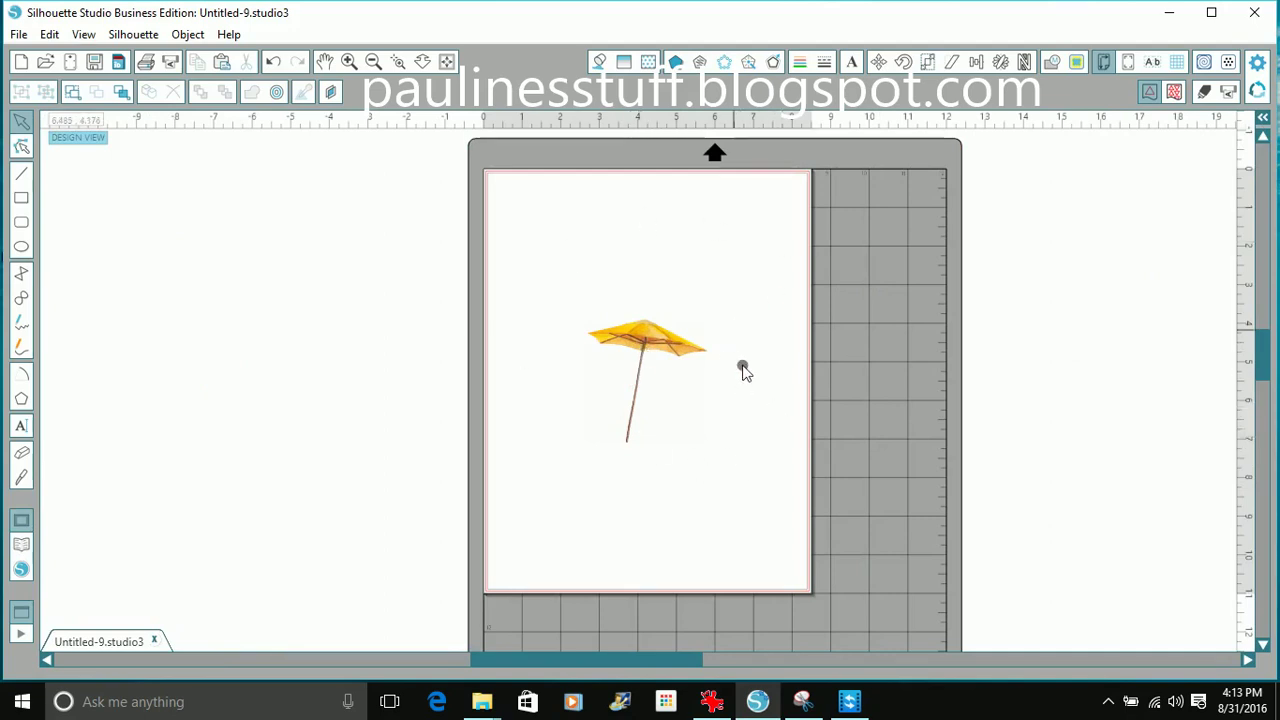
click(649, 349)
drag(649, 349, 602, 295)
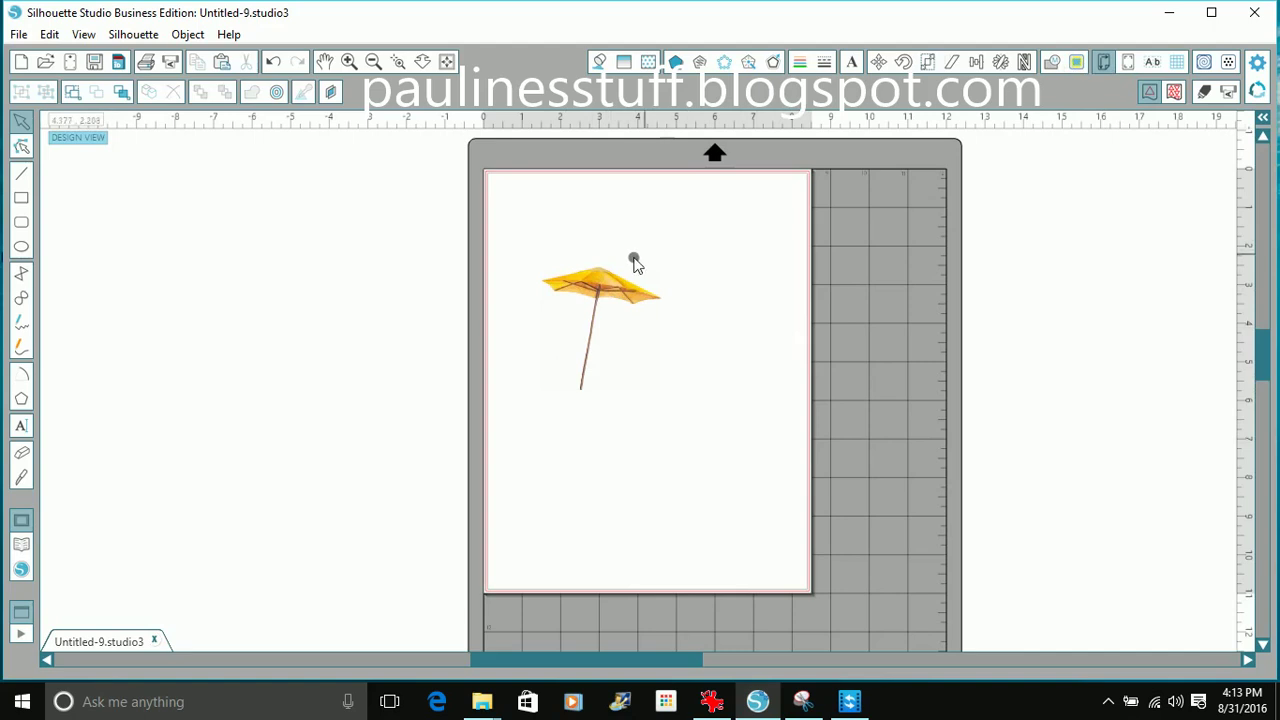
drag(603, 283, 571, 206)
click(573, 230)
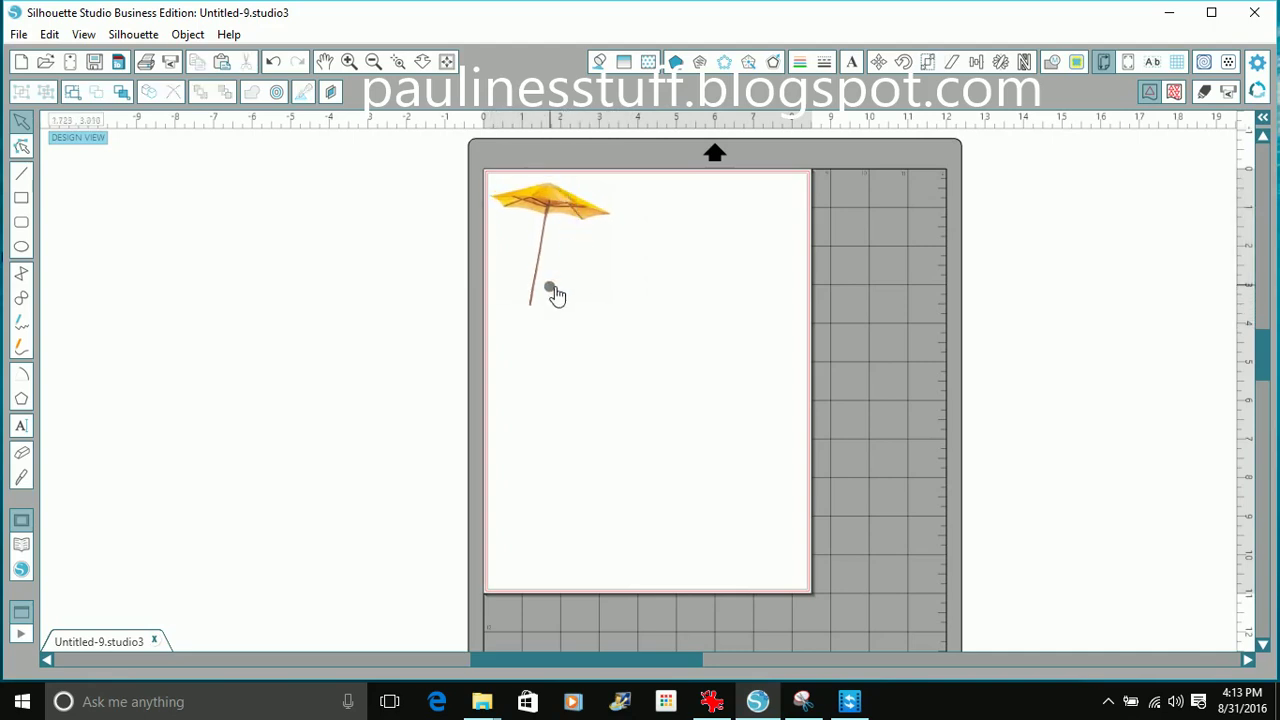
drag(594, 214, 909, 251)
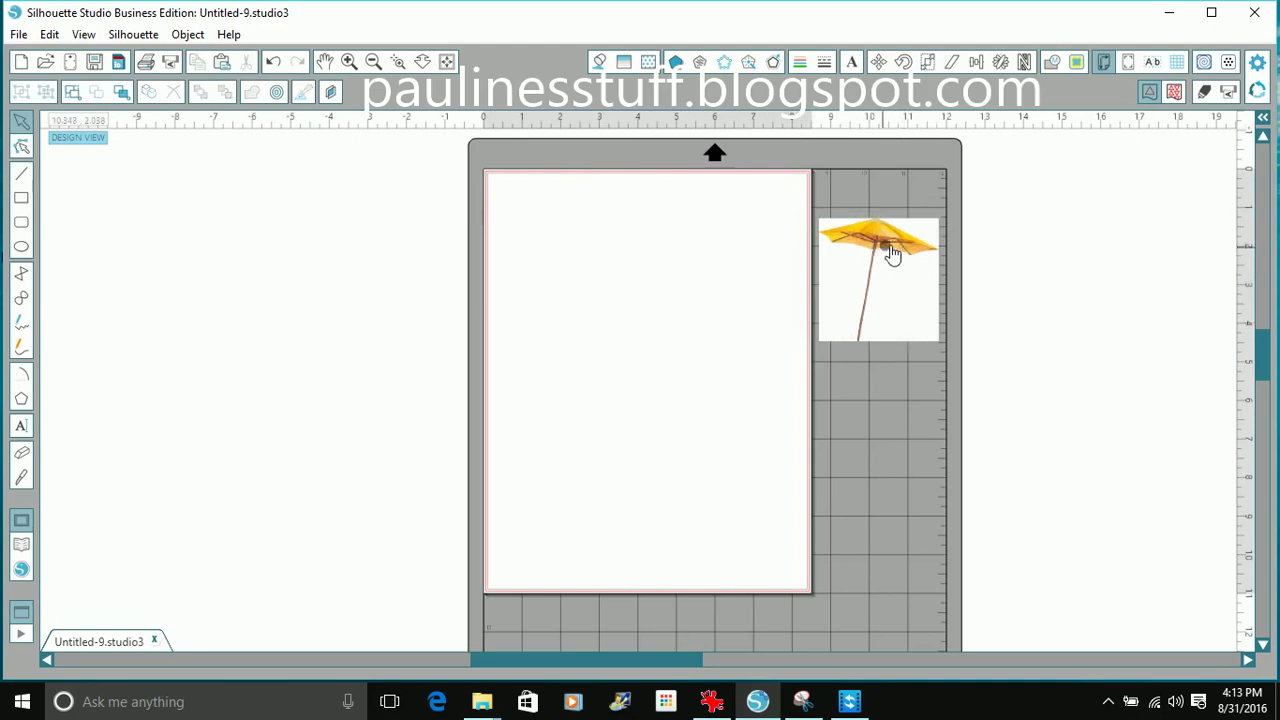
drag(892, 255, 636, 302)
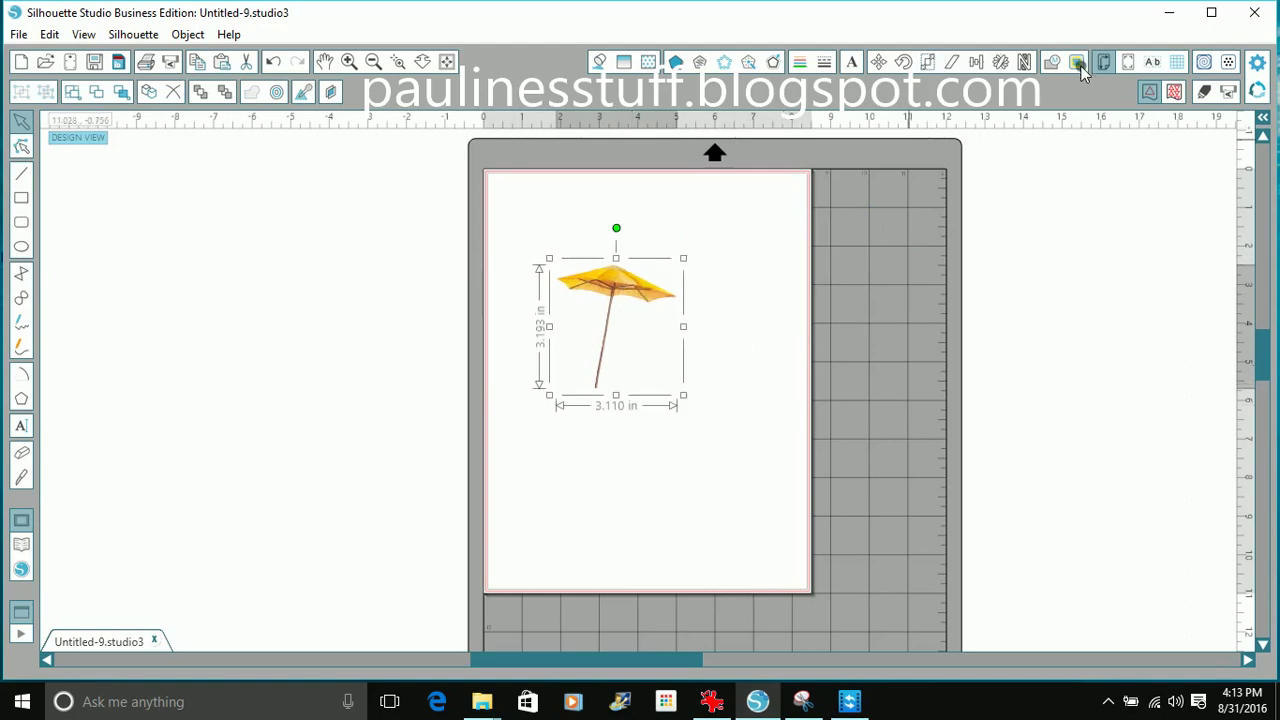
Select a trace area about 3.6 by 4.2 in around the umbrella image
click(1077, 63)
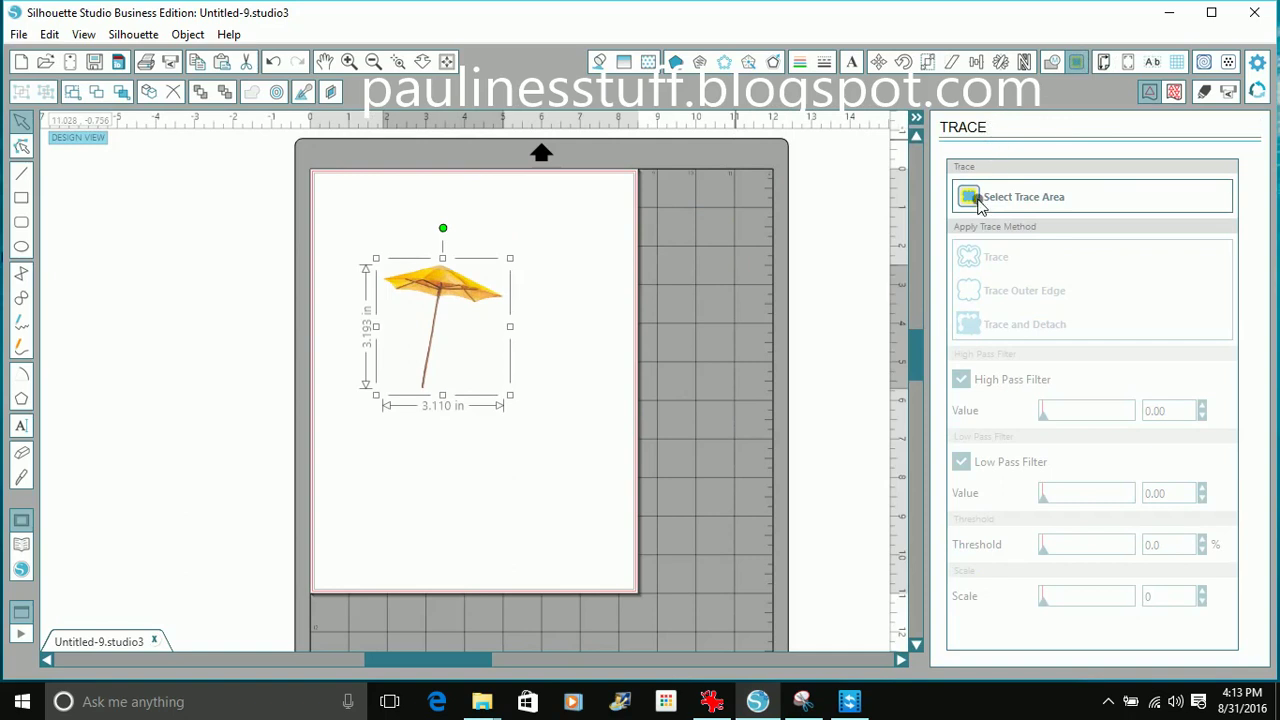
click(1020, 197)
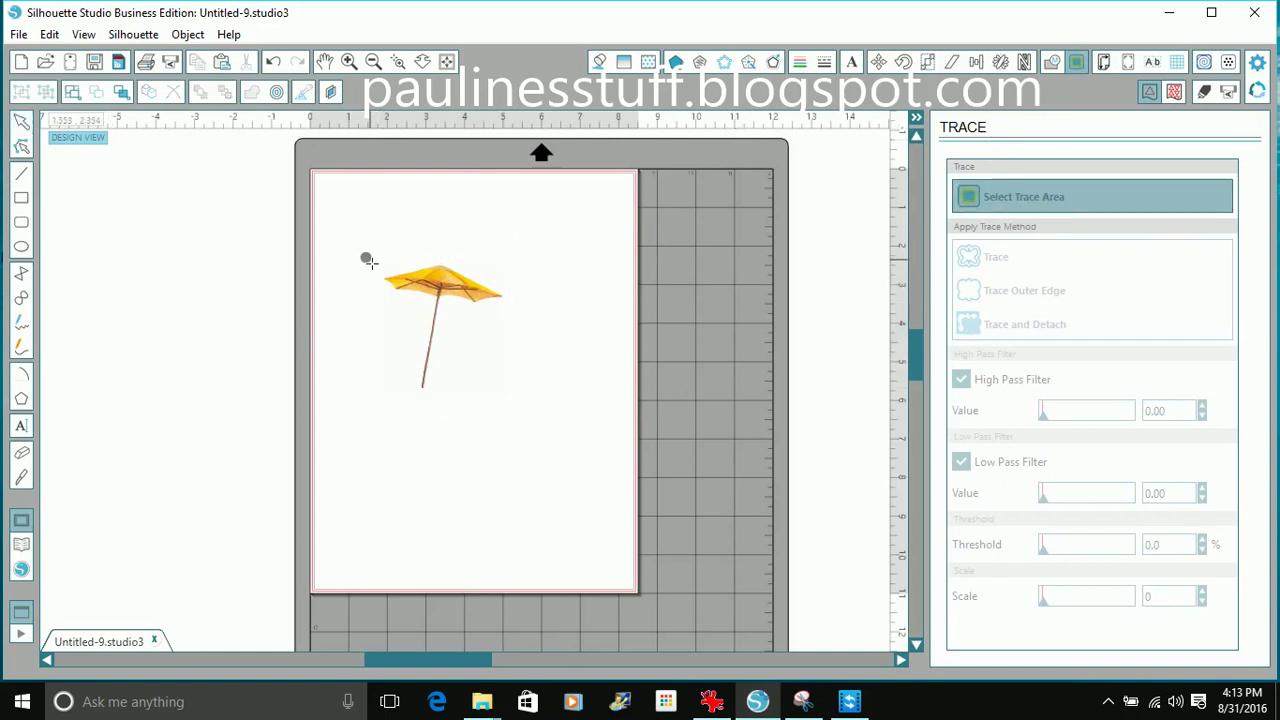
mouse_move(371, 244)
mouse_down()
mouse_move(494, 346)
mouse_move(513, 408)
mouse_up()
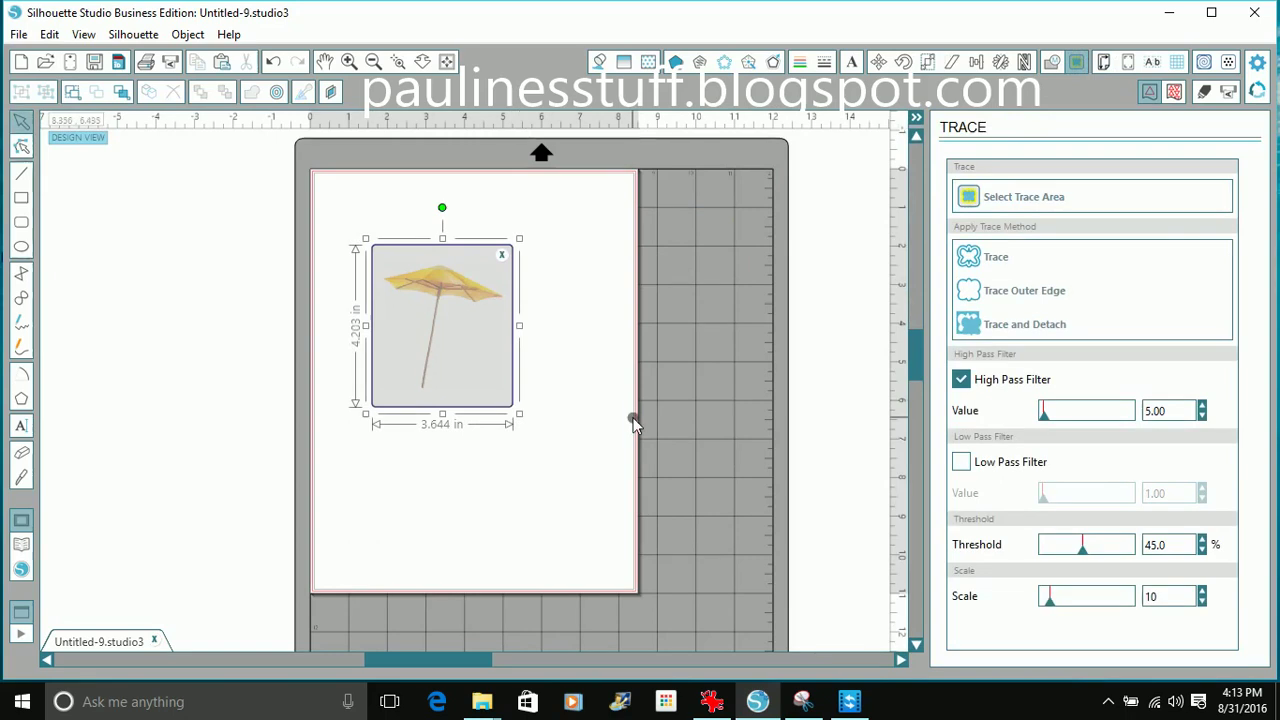
Trace the umbrella's outer edge with High Pass Filter off and Threshold at 93.4%, and move the picture below the traced outline
click(963, 381)
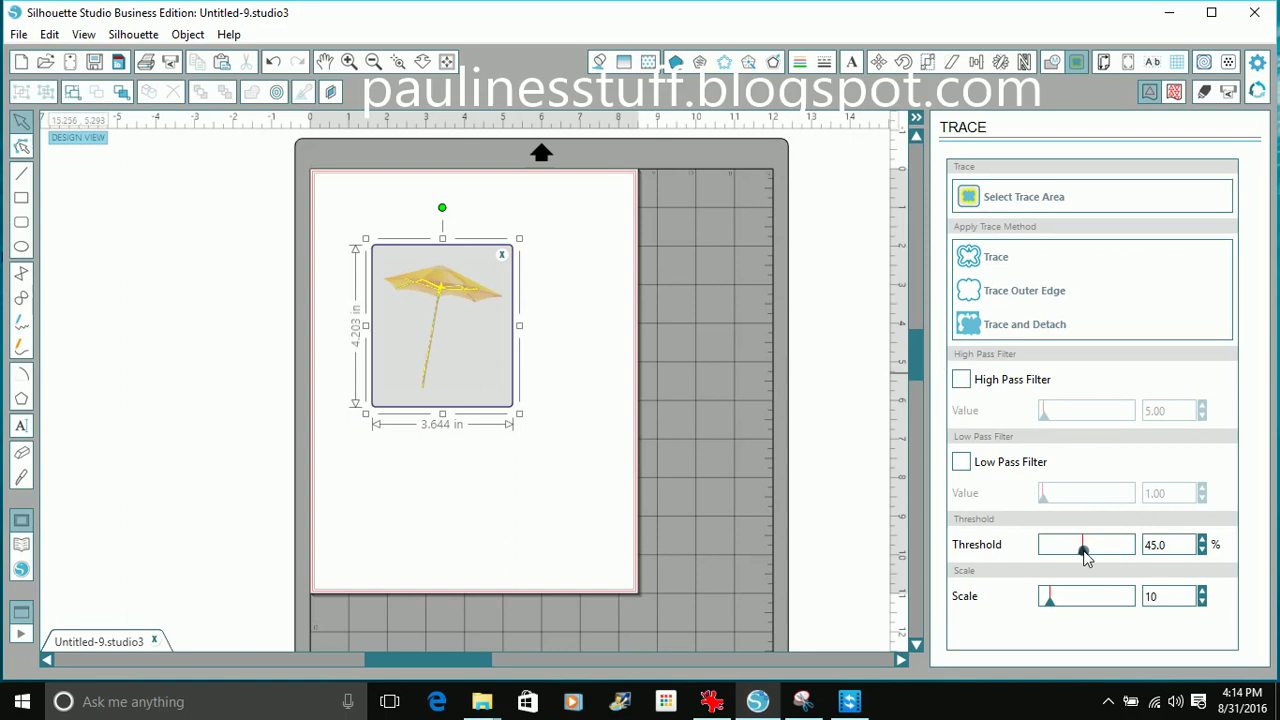
drag(1086, 558, 1122, 556)
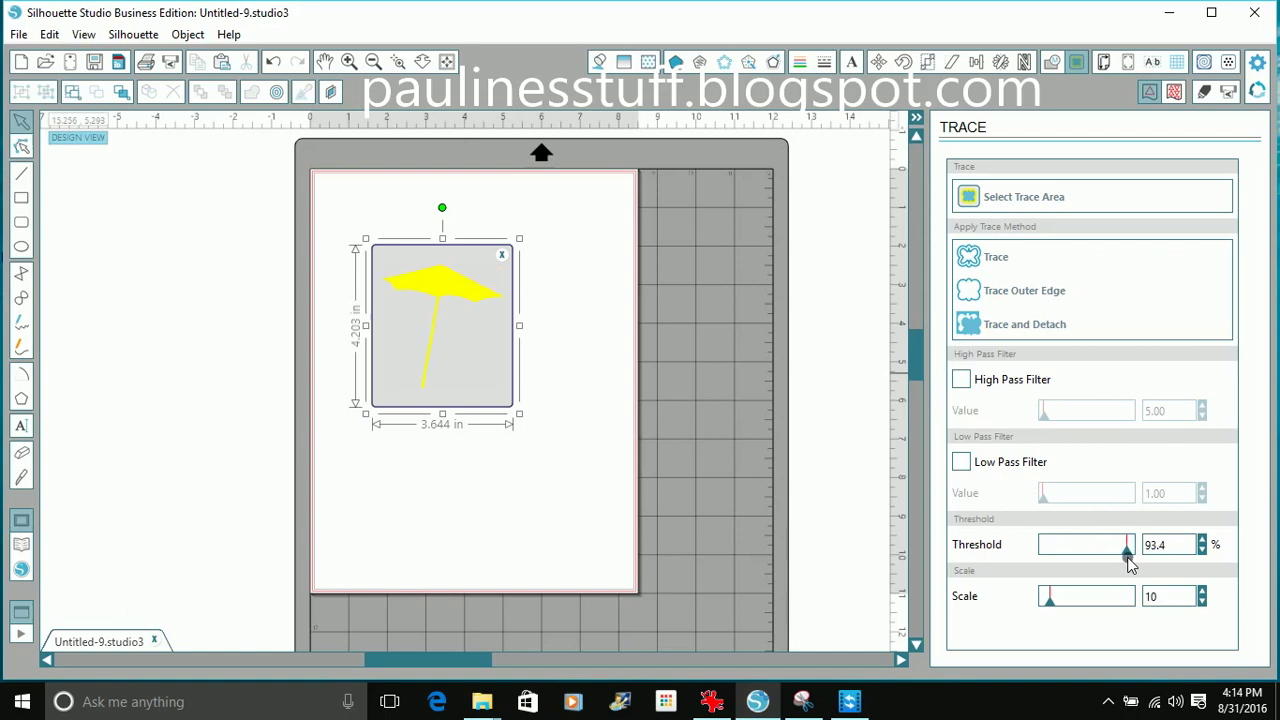
click(973, 298)
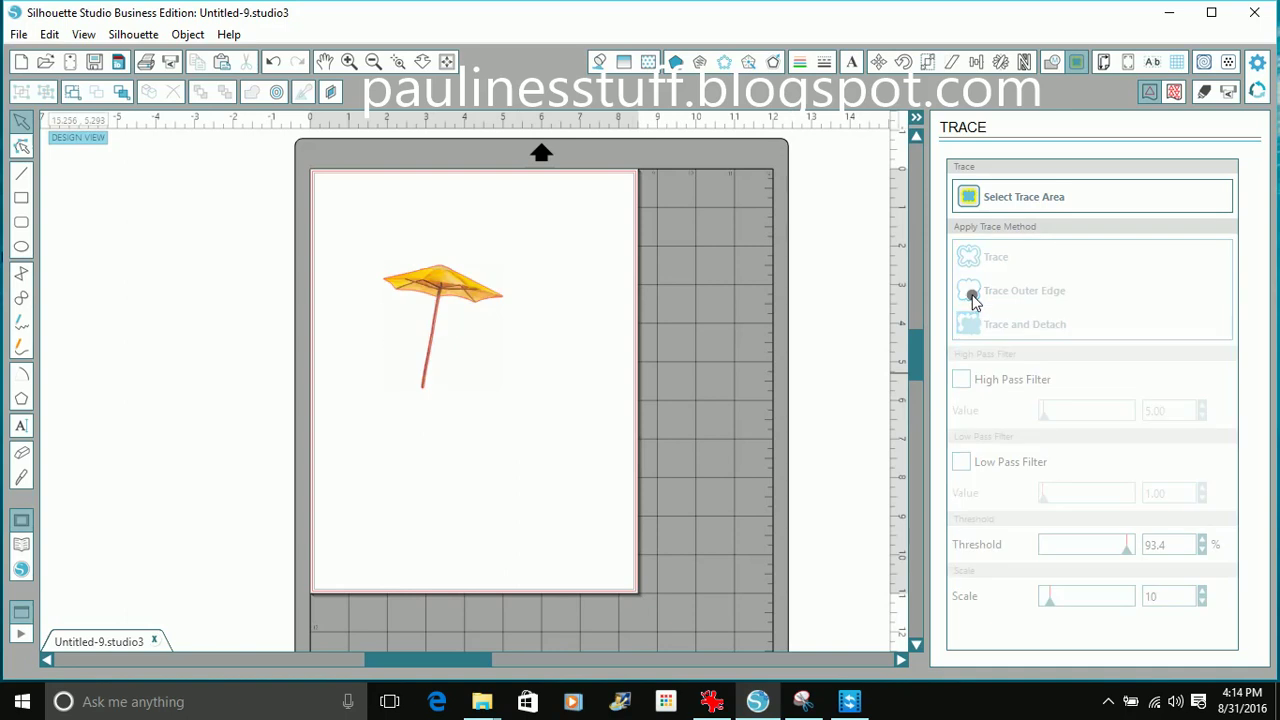
mouse_move(449, 297)
mouse_down()
mouse_move(503, 393)
mouse_move(491, 446)
mouse_up()
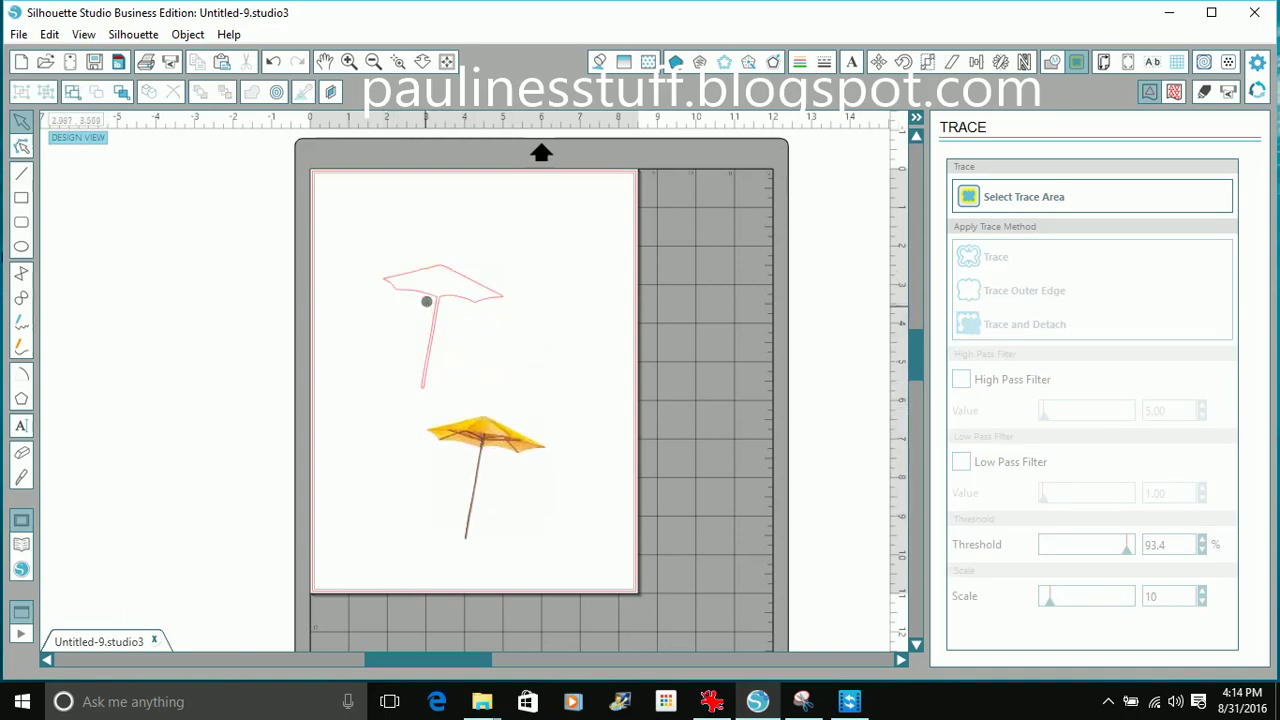
Duplicate the traced umbrella outline and arrange the two outlines side by side in the upper part of the page
click(437, 305)
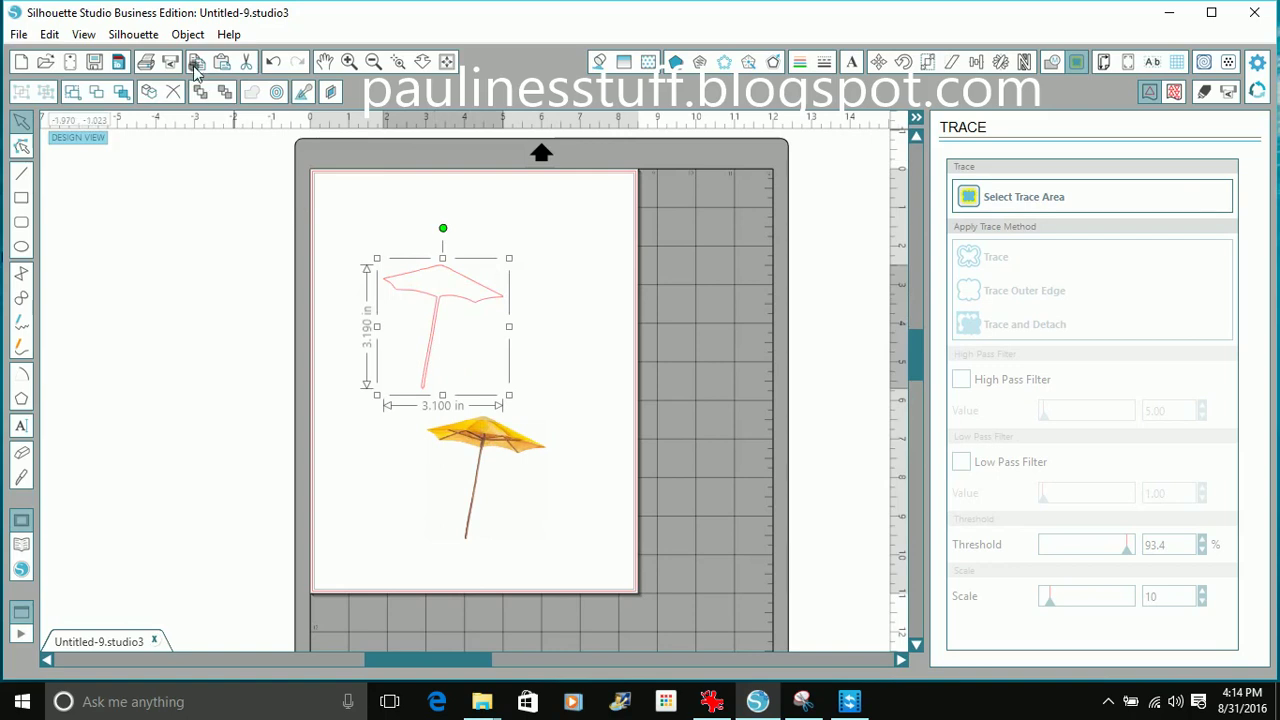
click(196, 64)
click(224, 64)
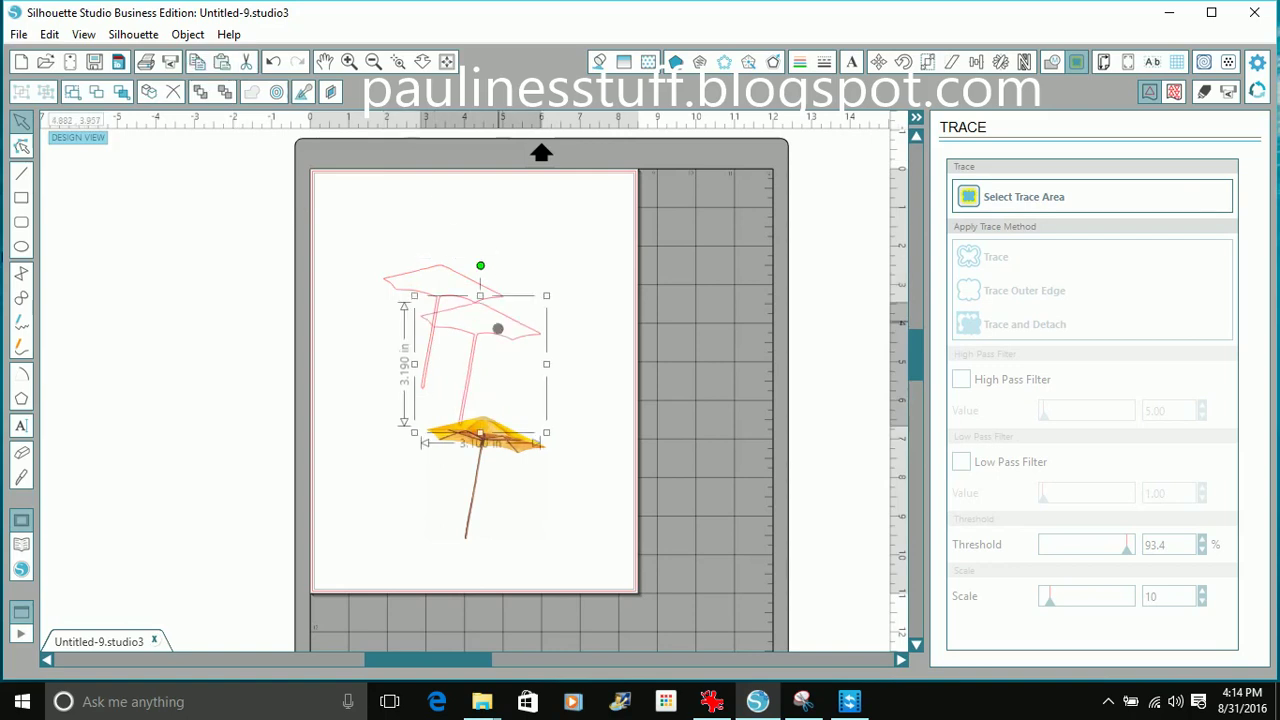
drag(508, 345, 585, 292)
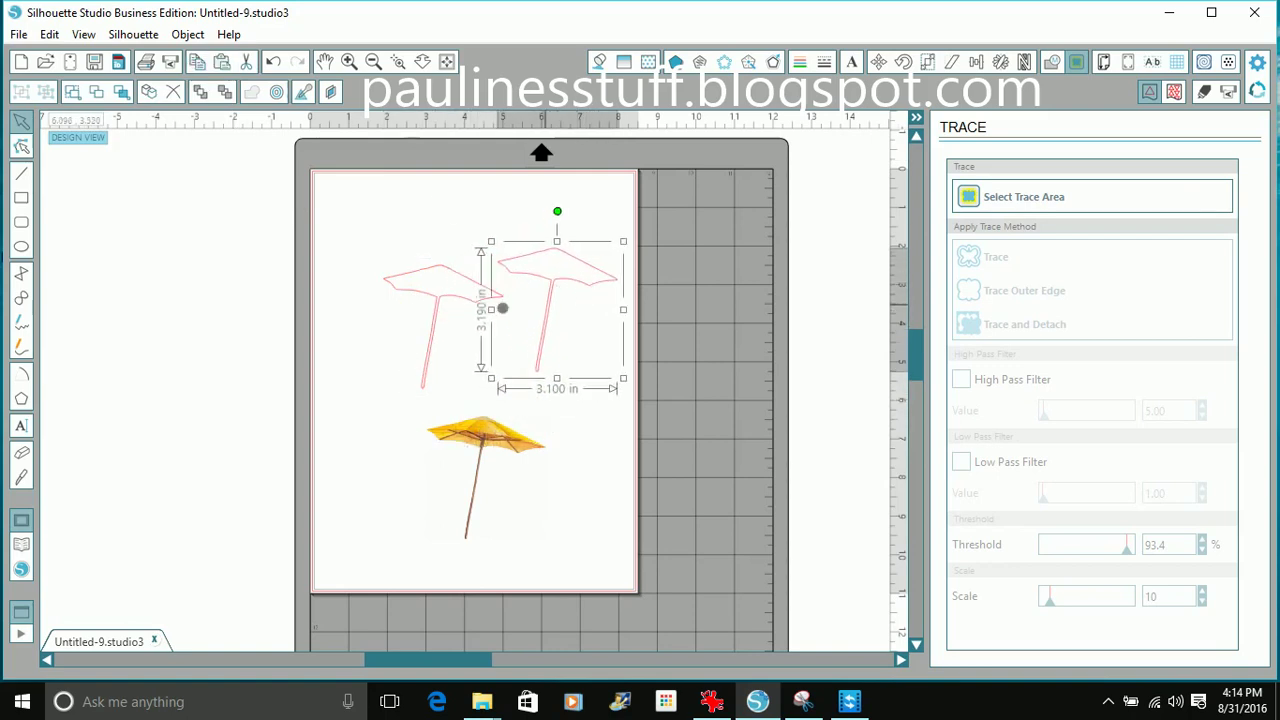
drag(452, 300, 409, 270)
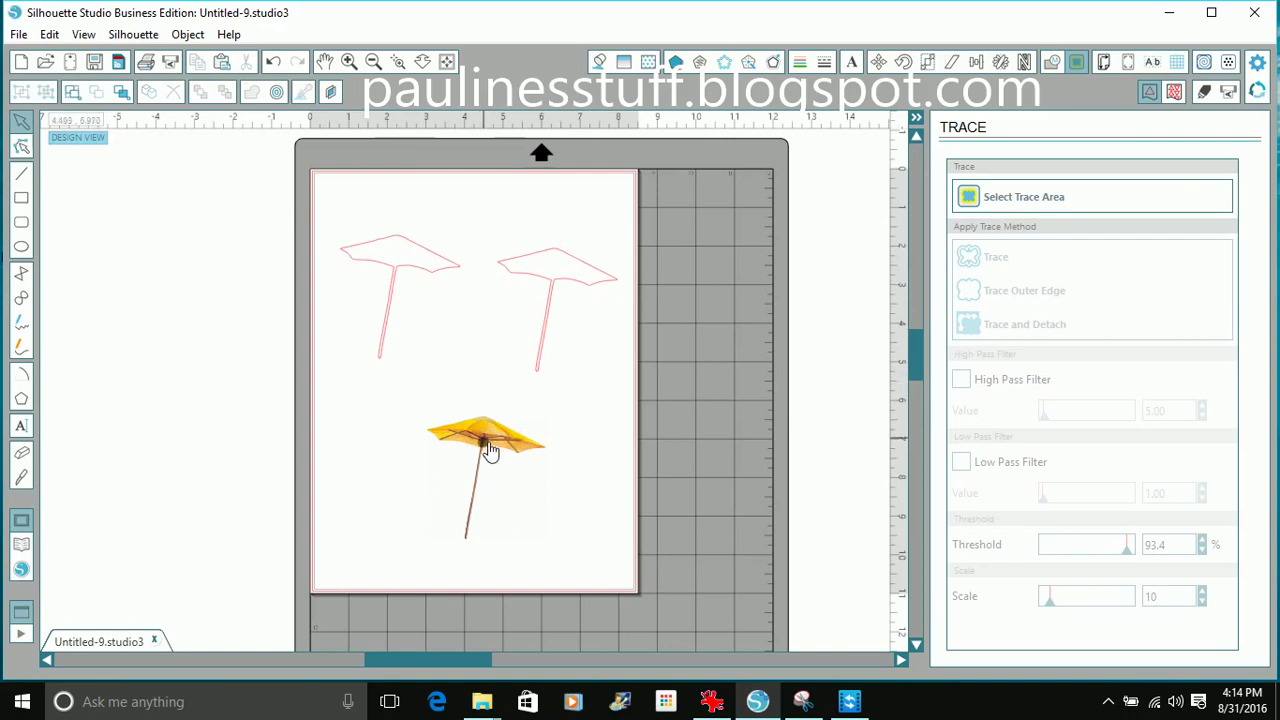
Move the umbrella picture off the page onto the mat's right side and place the duplicate outline over it
drag(482, 441, 448, 422)
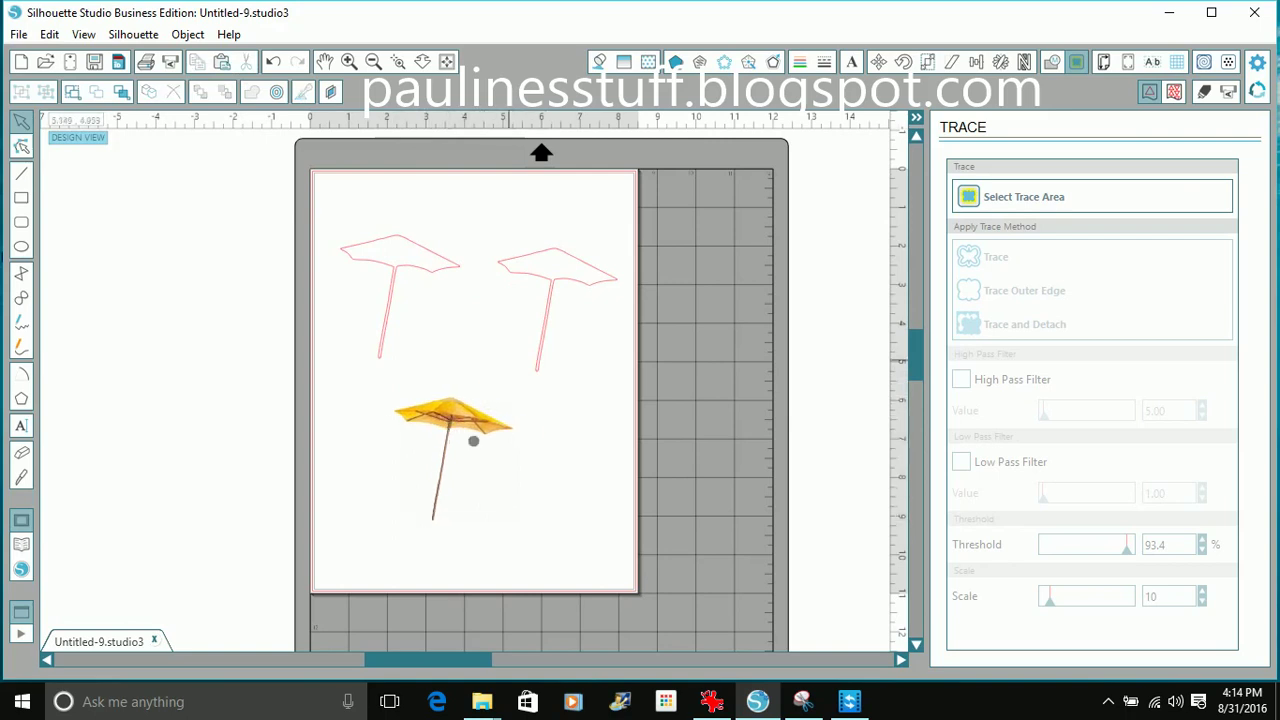
drag(460, 433, 477, 425)
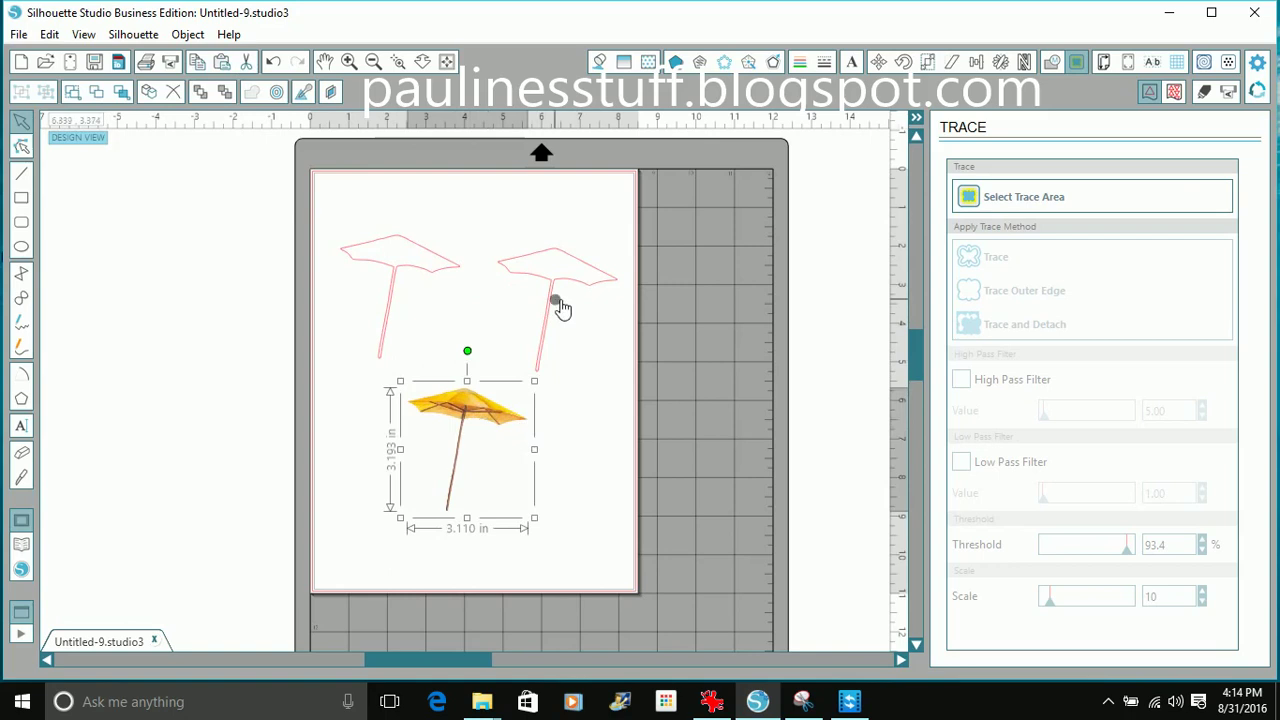
drag(503, 420, 722, 415)
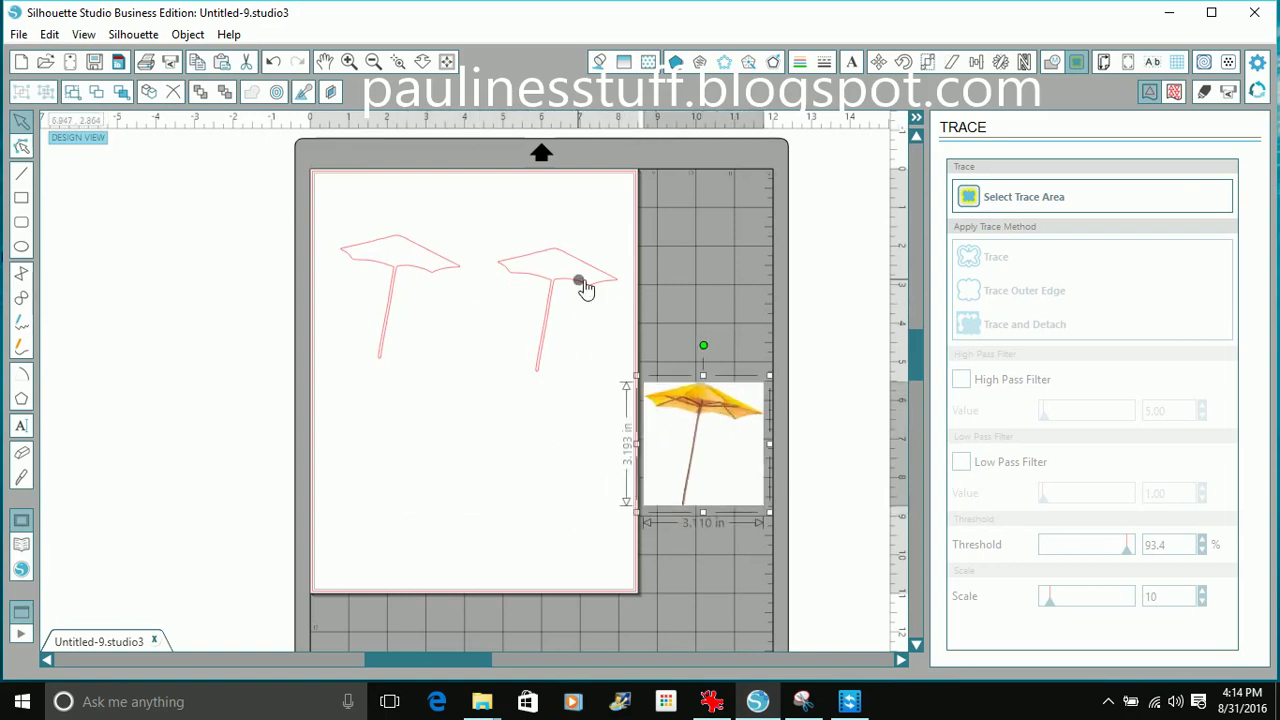
drag(585, 288, 731, 425)
click(449, 214)
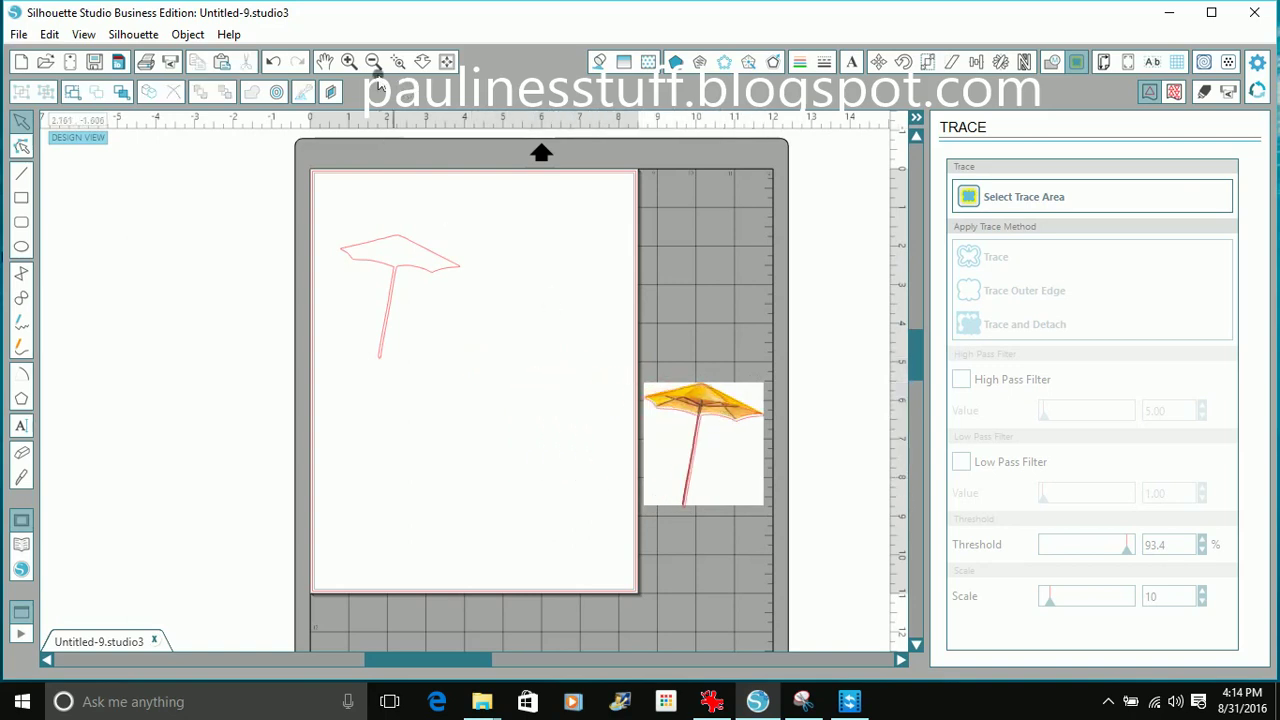
Line up the umbrella picture and its overlaid outline precisely so their edges match
click(350, 62)
click(591, 655)
drag(489, 656, 585, 656)
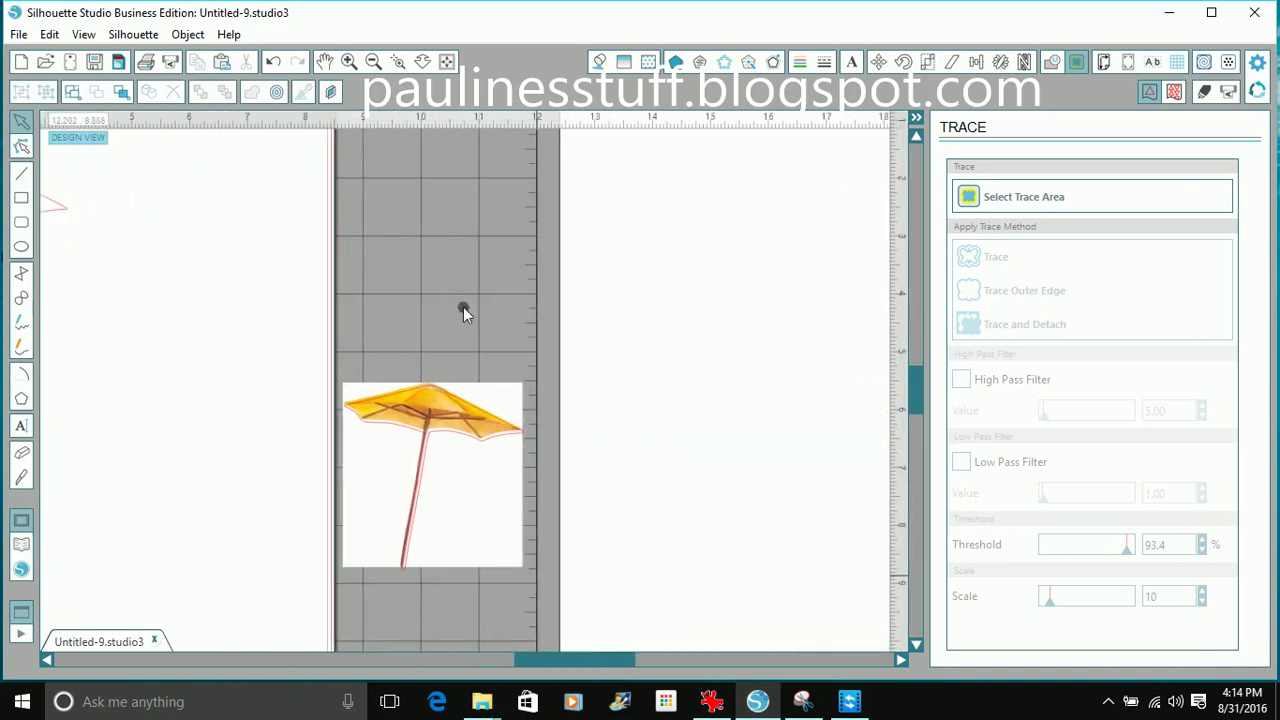
click(348, 63)
drag(449, 453, 448, 445)
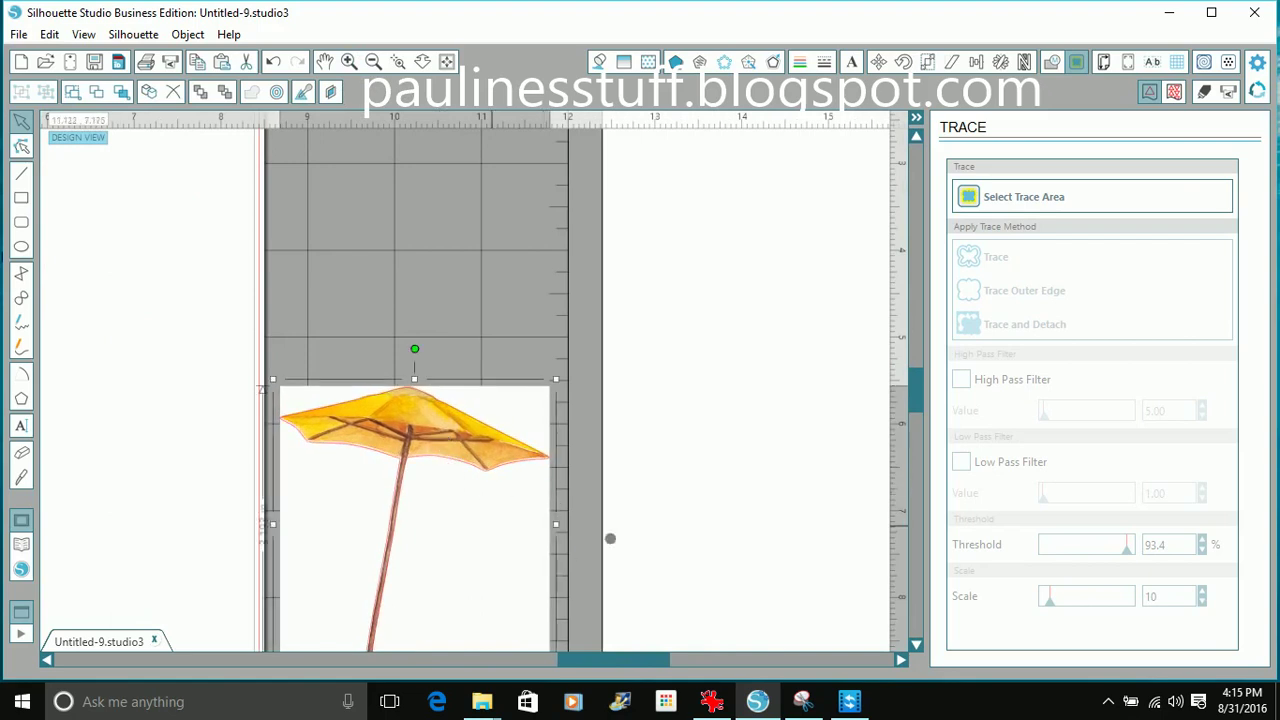
Select the umbrella picture together with its overlaid outline and crop the picture to the outline with the Modify tools
drag(915, 404, 919, 418)
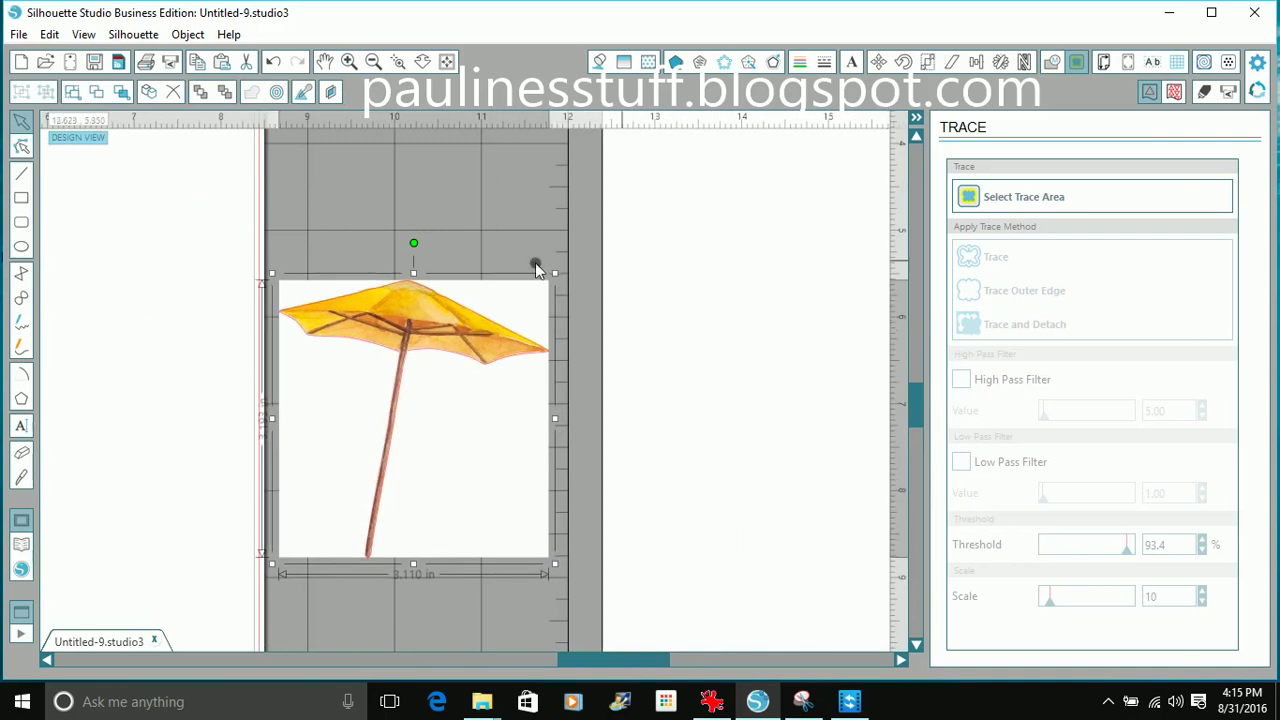
mouse_move(289, 226)
mouse_down()
mouse_move(414, 265)
mouse_move(494, 320)
mouse_move(545, 392)
mouse_up()
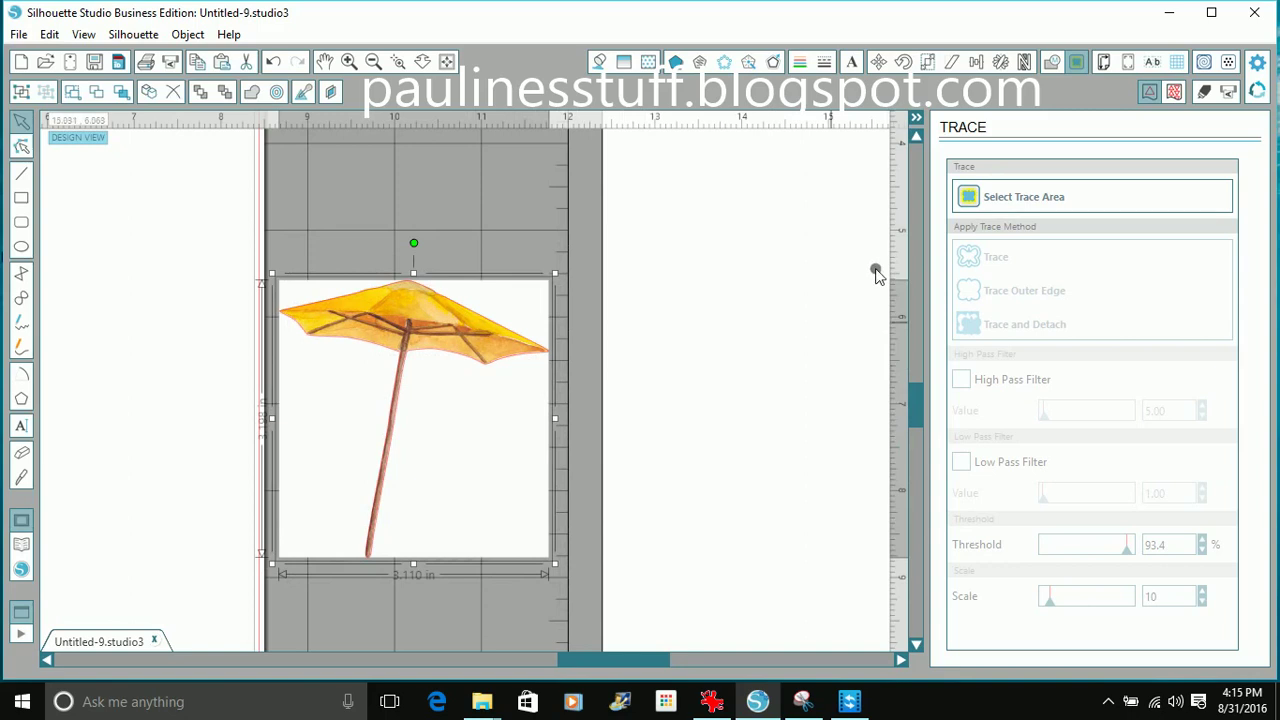
click(1051, 62)
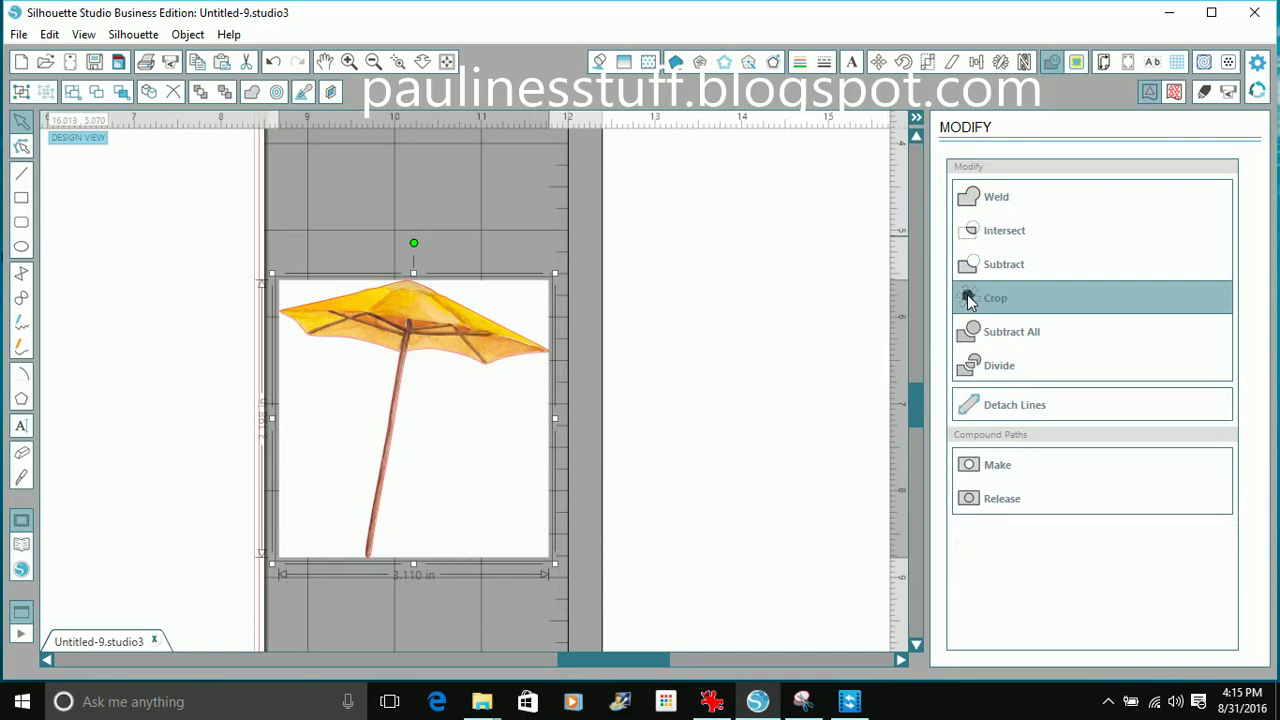
click(968, 300)
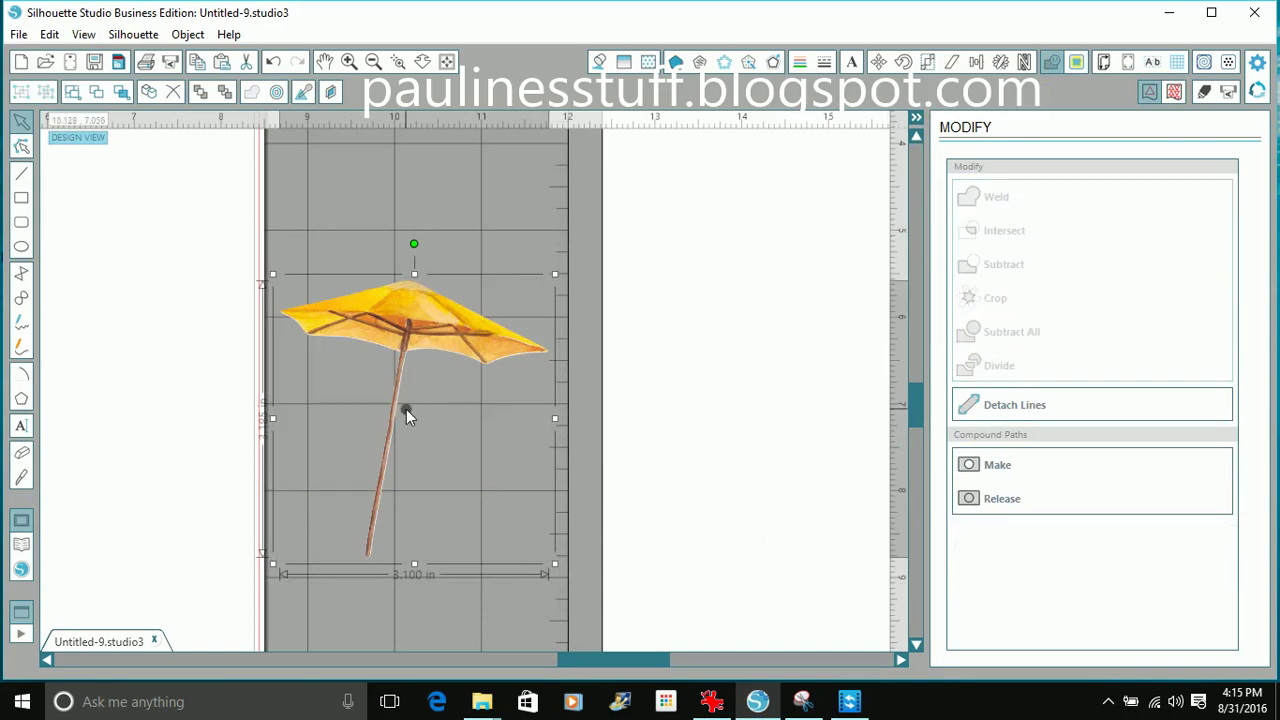
Move the cropped umbrella back onto the page and bring the remaining traced outline close beside it
drag(417, 348, 102, 351)
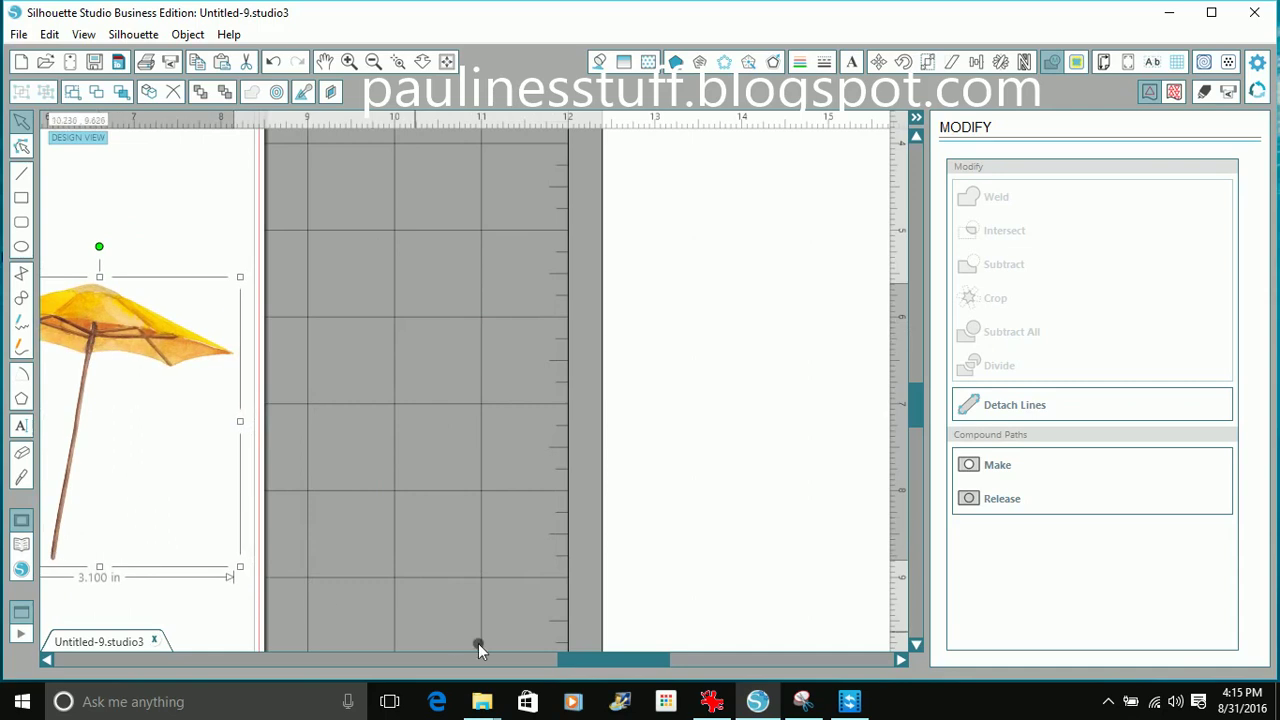
drag(600, 662, 482, 660)
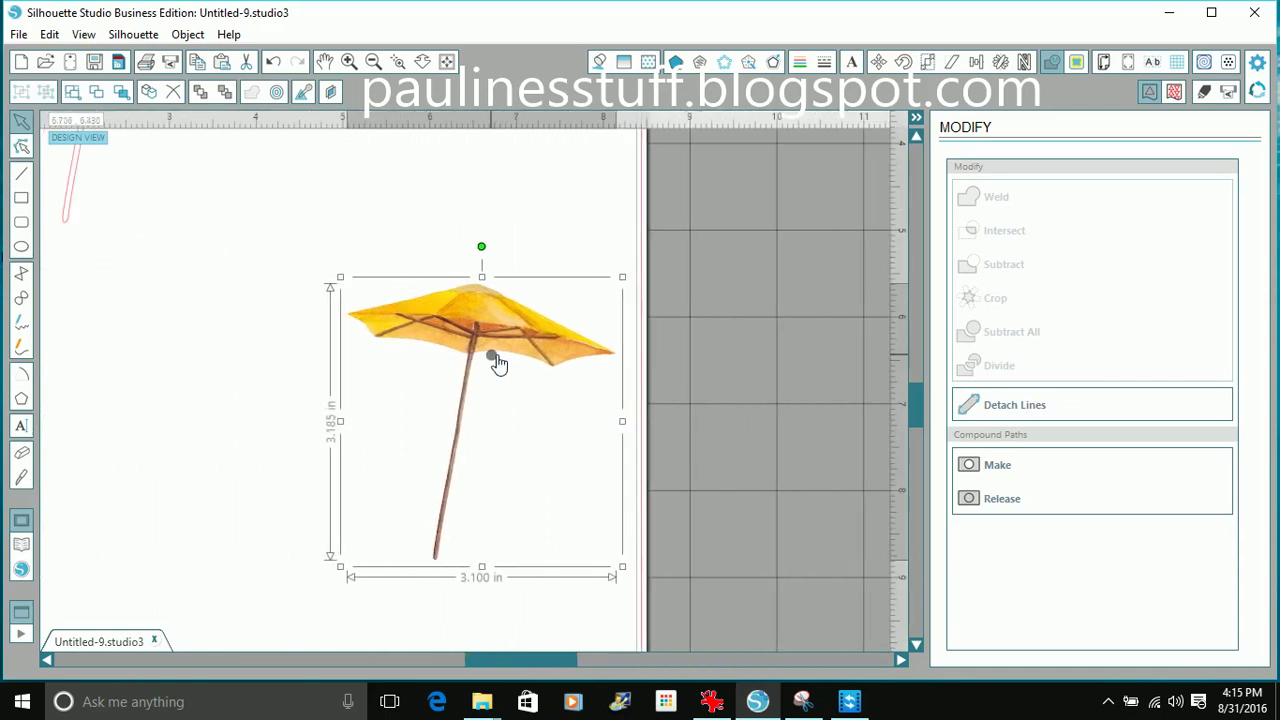
drag(500, 358, 459, 333)
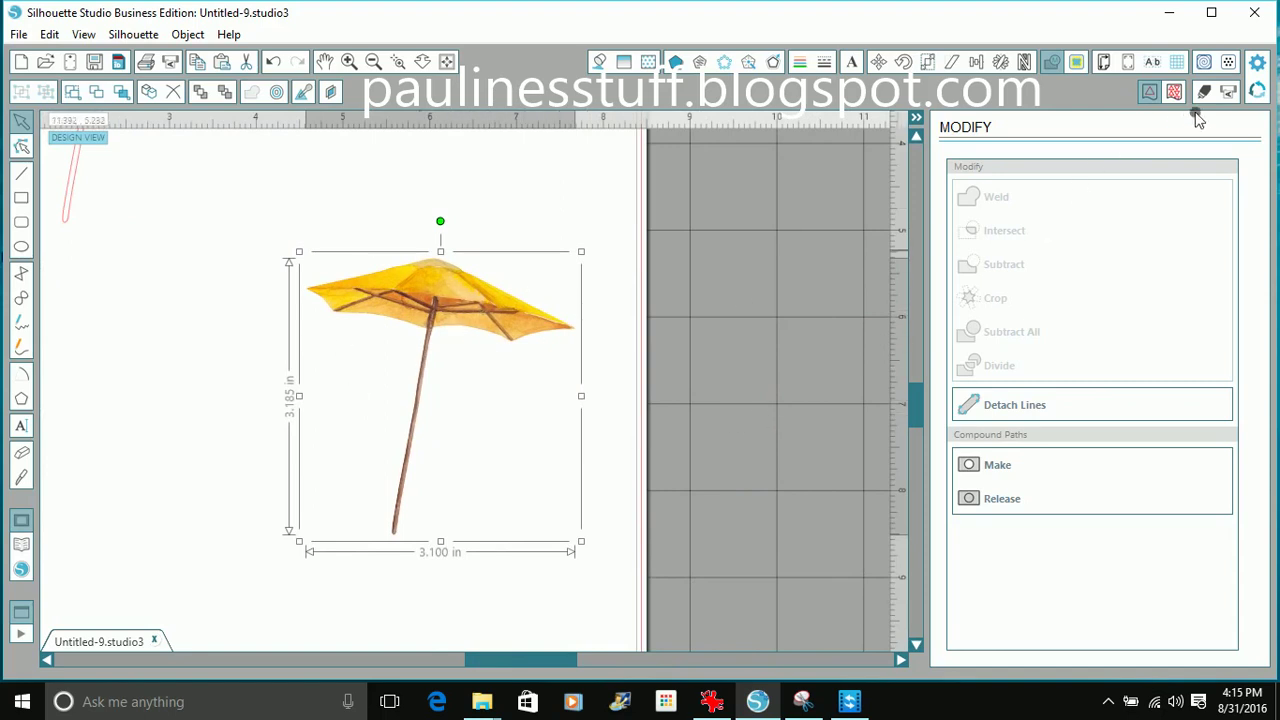
mouse_move(86, 185)
mouse_down()
mouse_move(89, 217)
mouse_move(160, 297)
mouse_move(183, 377)
mouse_move(189, 286)
mouse_up()
click(1141, 134)
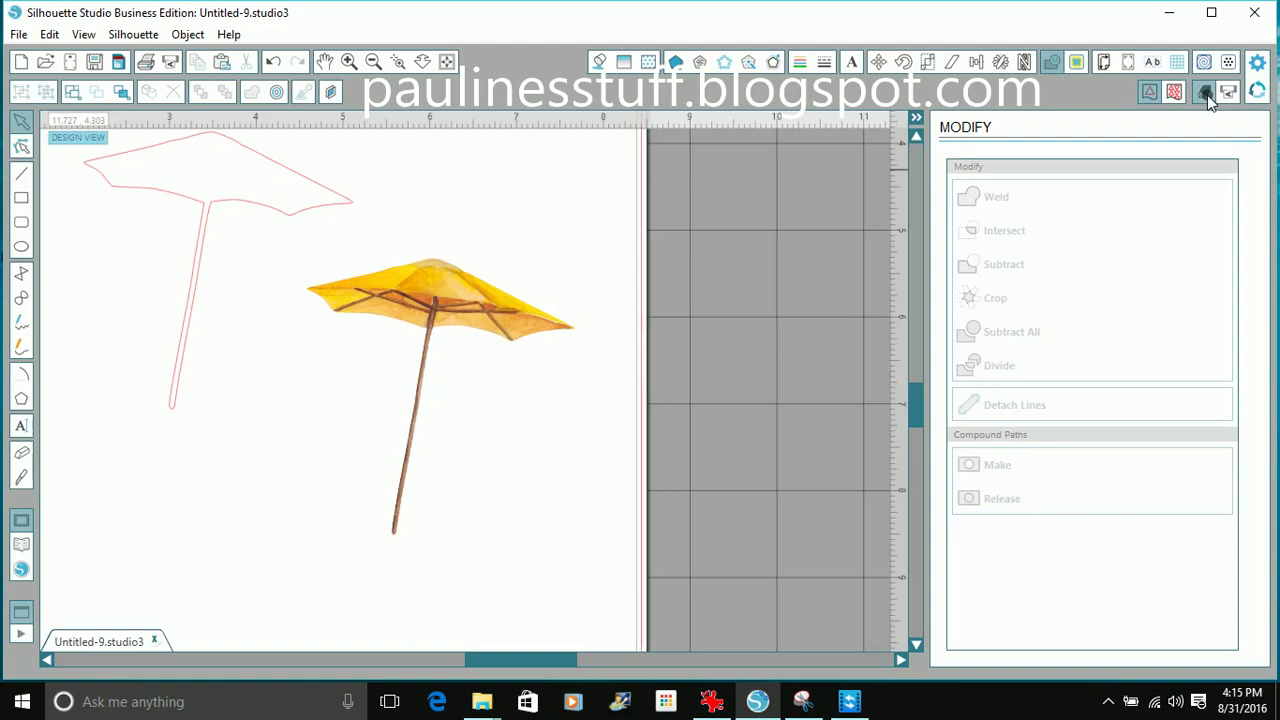
Open the cut settings and place the remaining outline over the cropped umbrella, nudging the umbrella slightly left to match it
click(1206, 93)
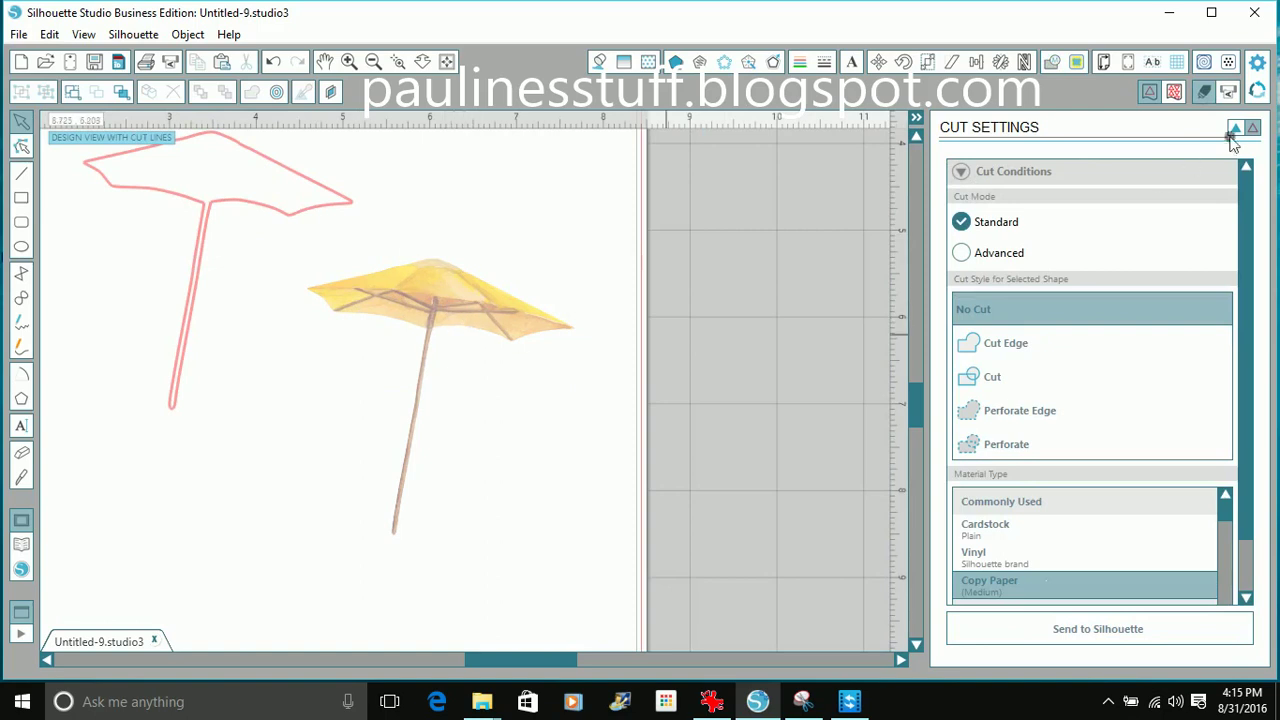
drag(274, 209, 497, 343)
click(497, 343)
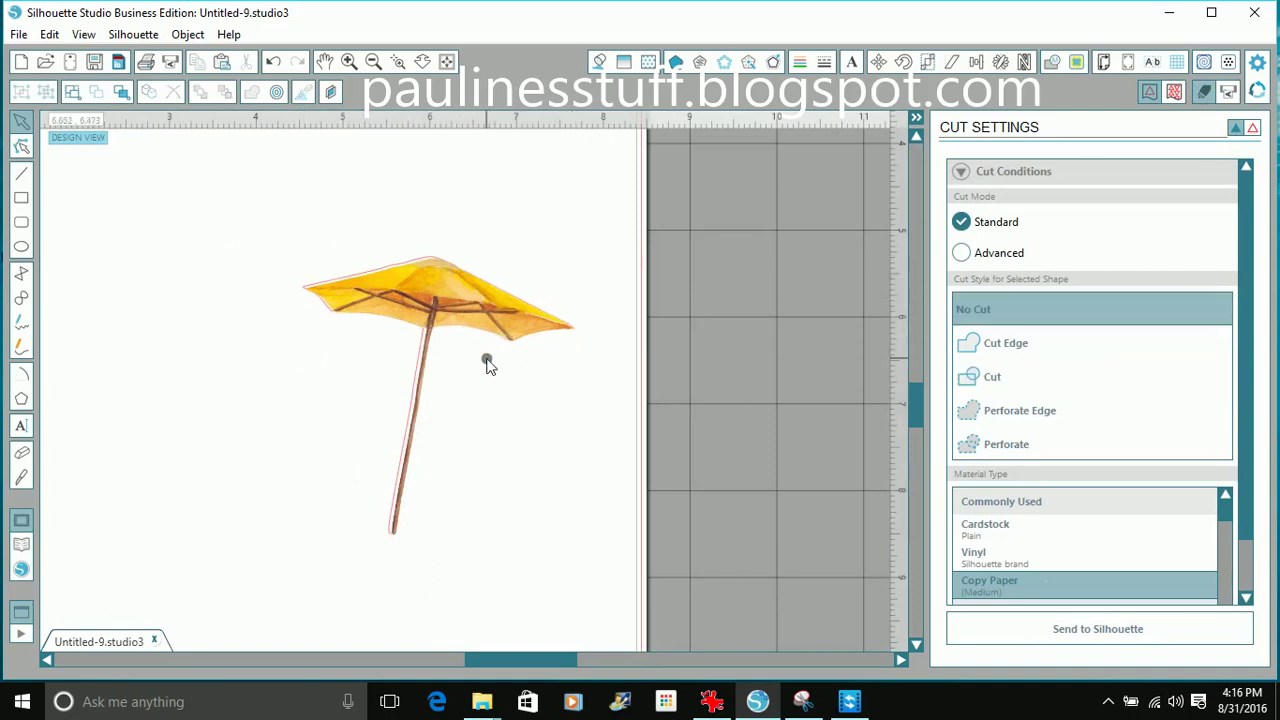
click(472, 322)
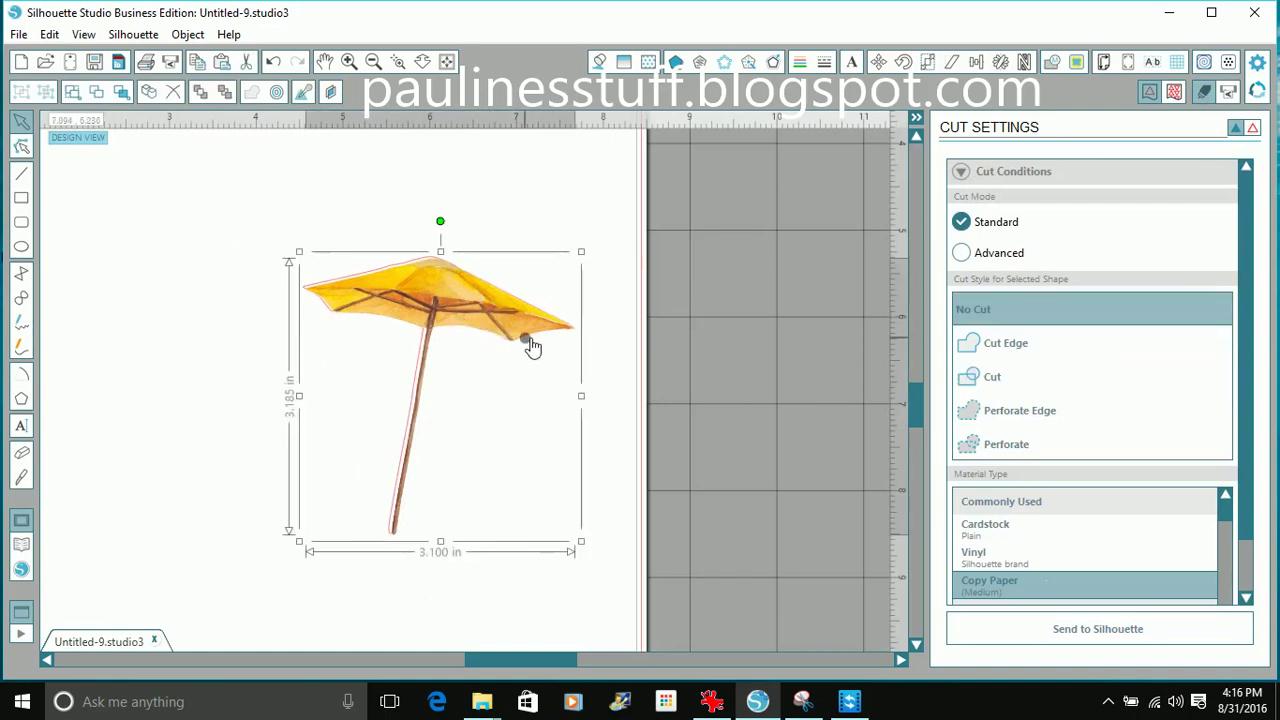
drag(532, 346, 532, 345)
key(Left)
key(Left)
key(Left)
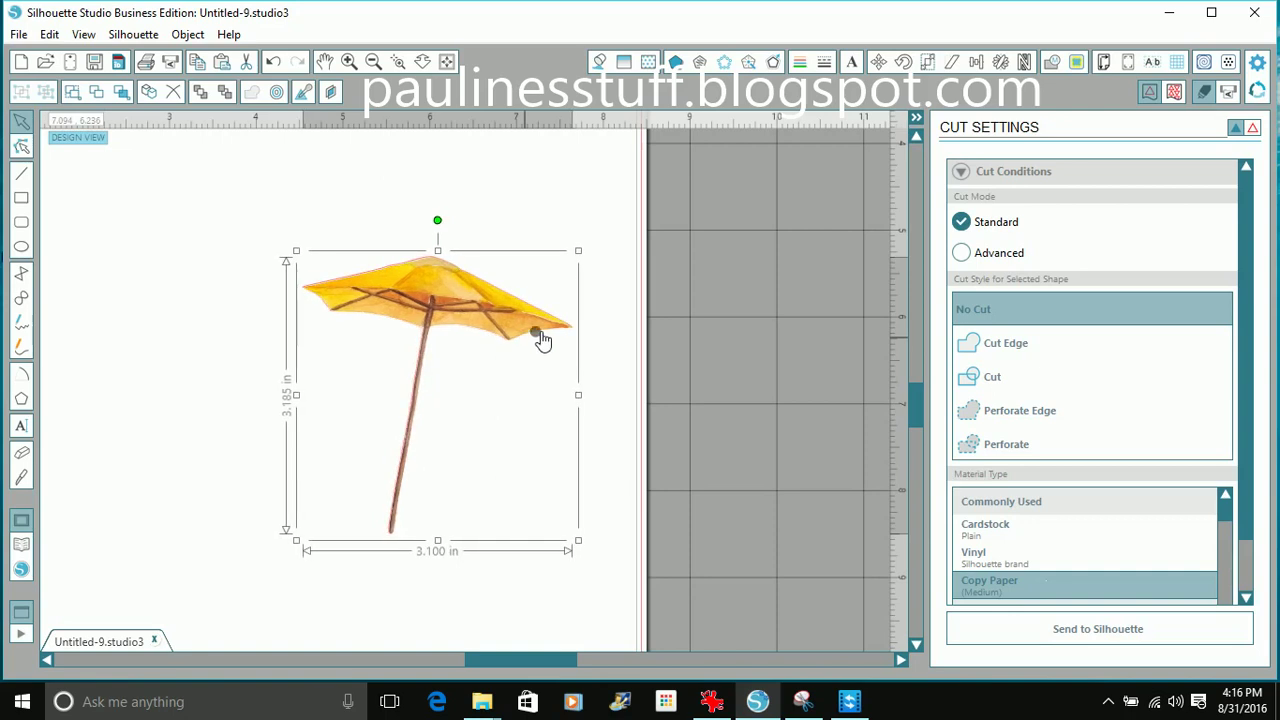
Group the cropped umbrella with its cut outline and shift the group slightly up and to the right
click(505, 280)
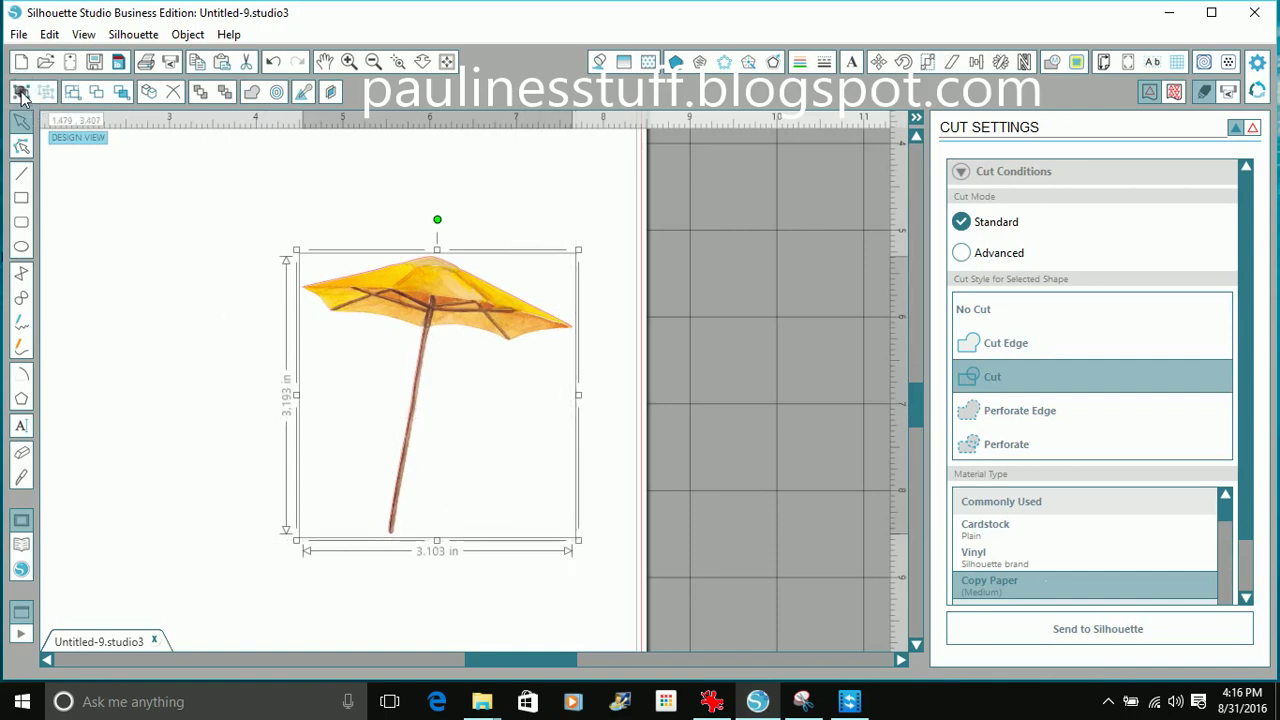
click(22, 95)
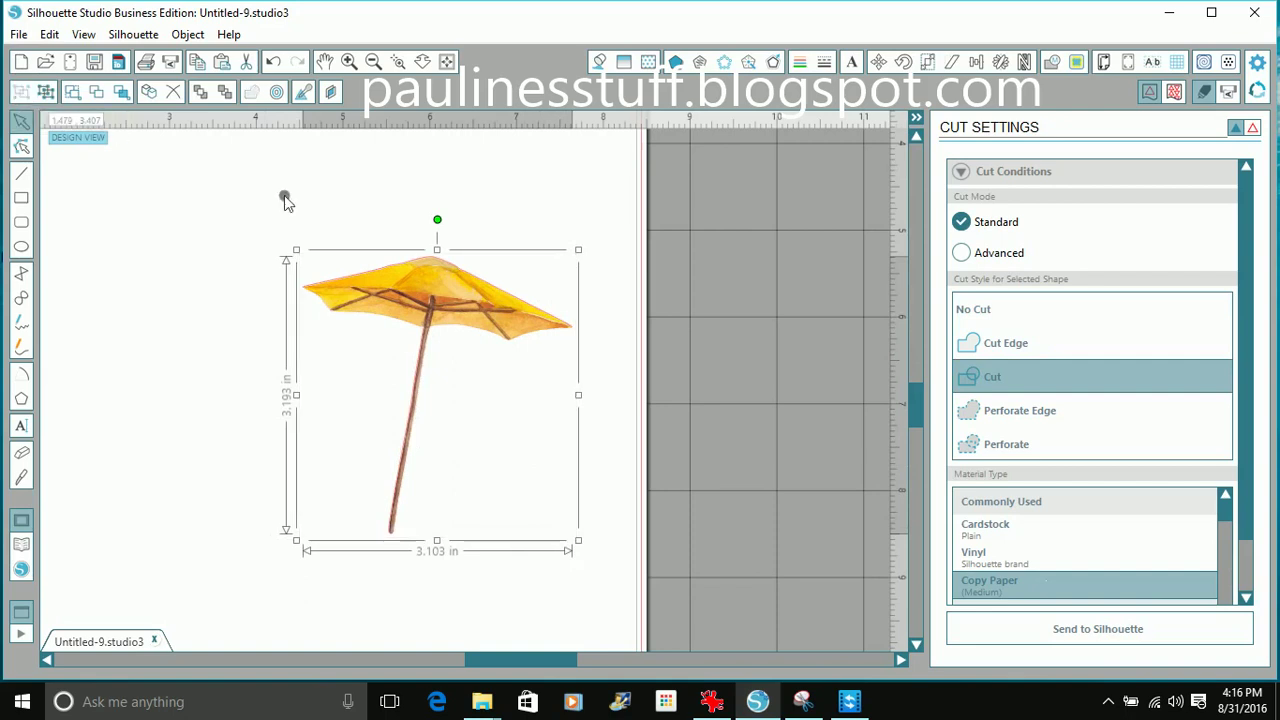
drag(446, 316, 450, 278)
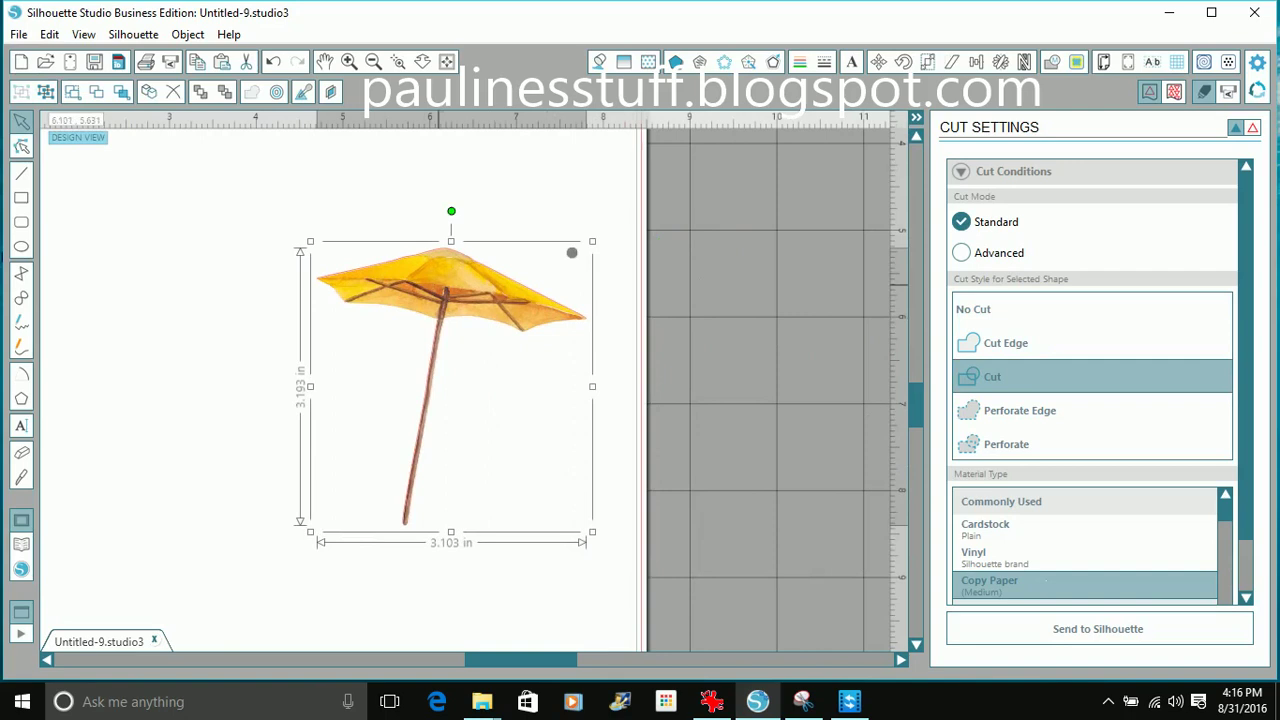
Show the cut lines and move the grouped umbrella to the upper left part of the page
click(1236, 126)
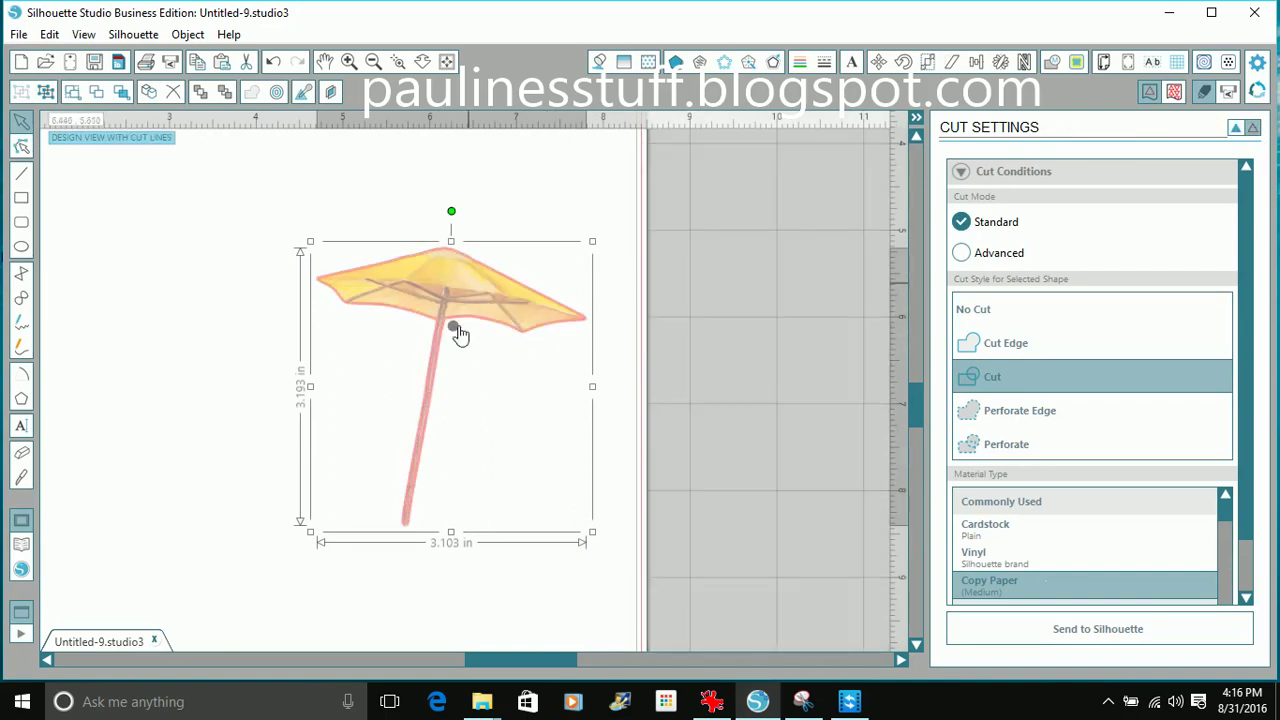
drag(925, 418, 916, 378)
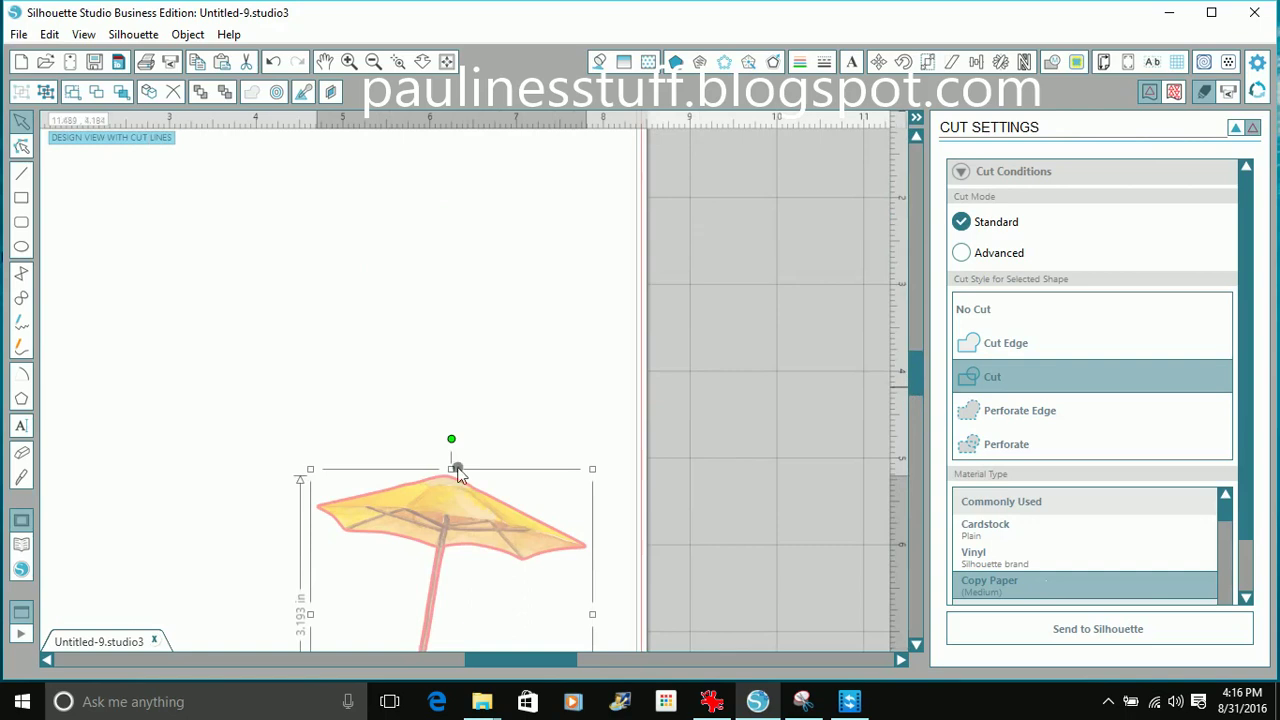
drag(436, 530, 69, 229)
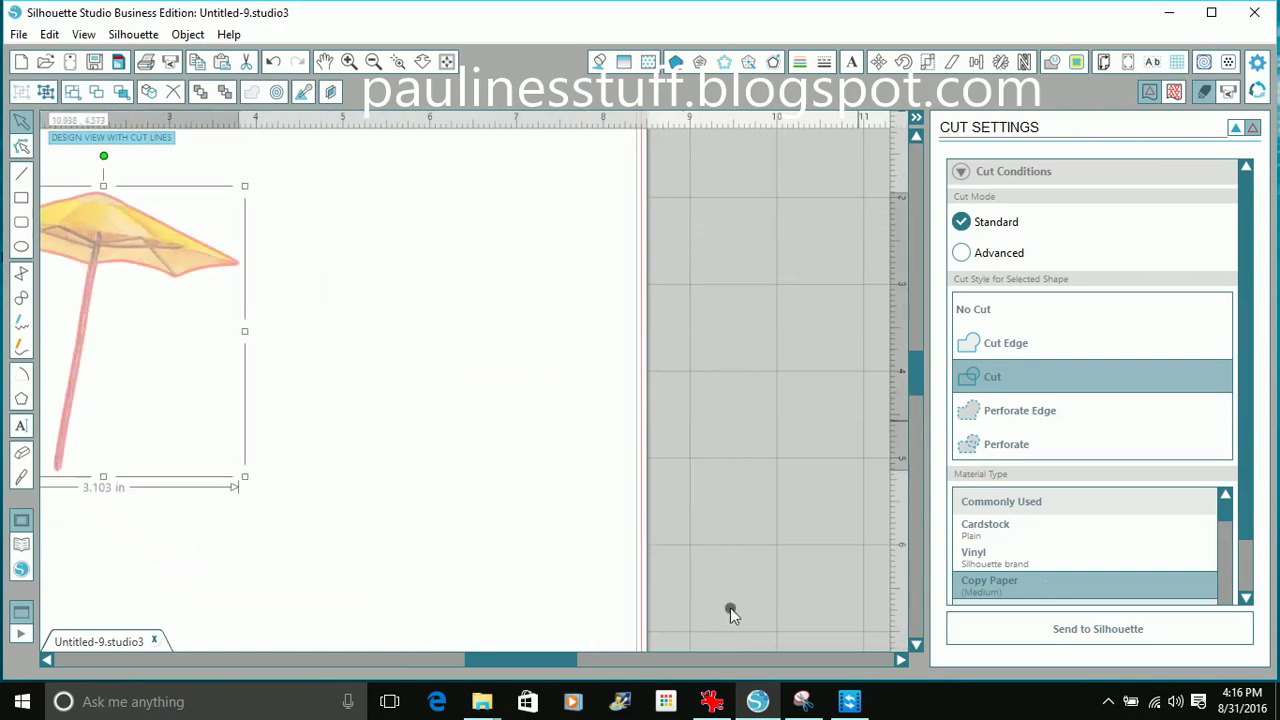
drag(512, 668, 436, 668)
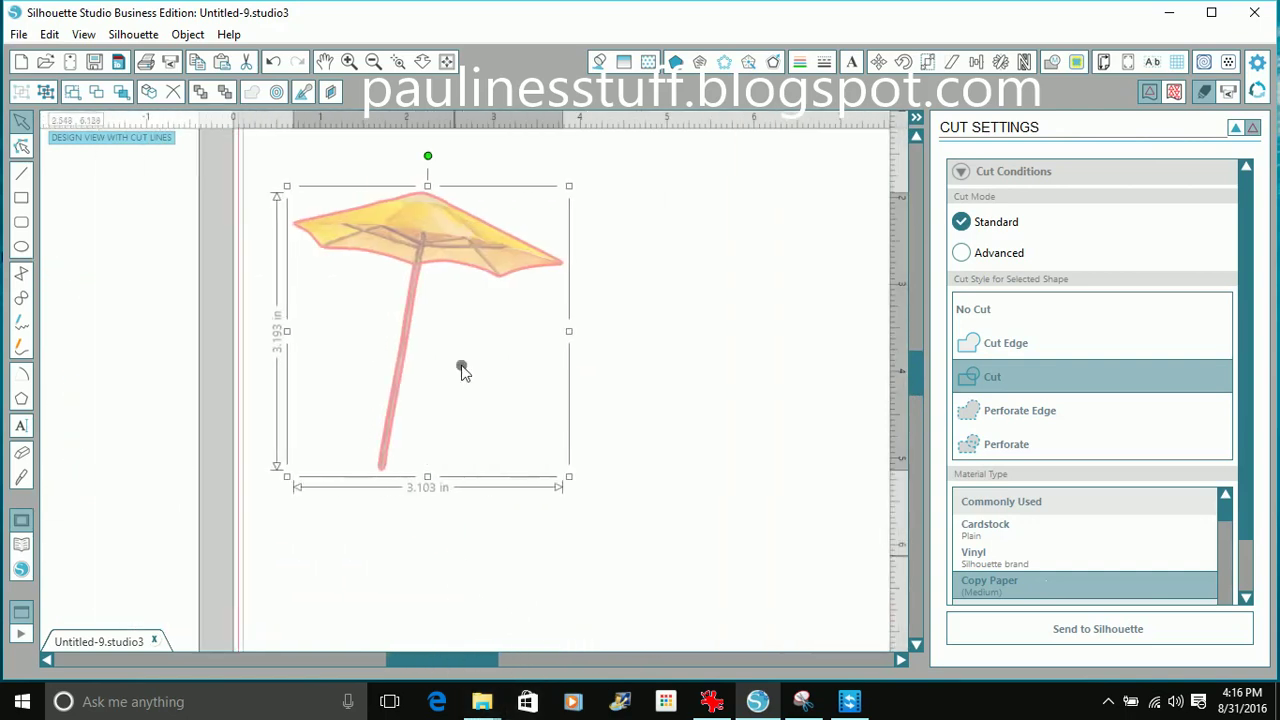
drag(915, 365, 915, 355)
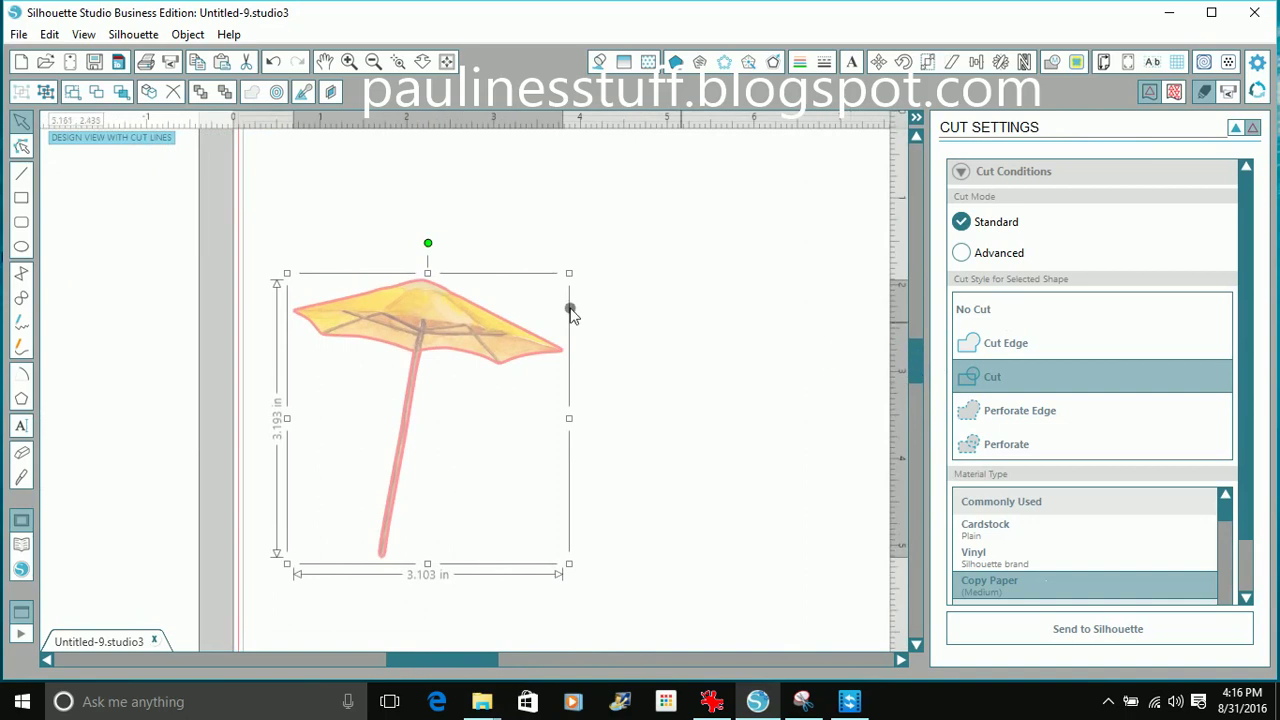
drag(459, 343, 444, 250)
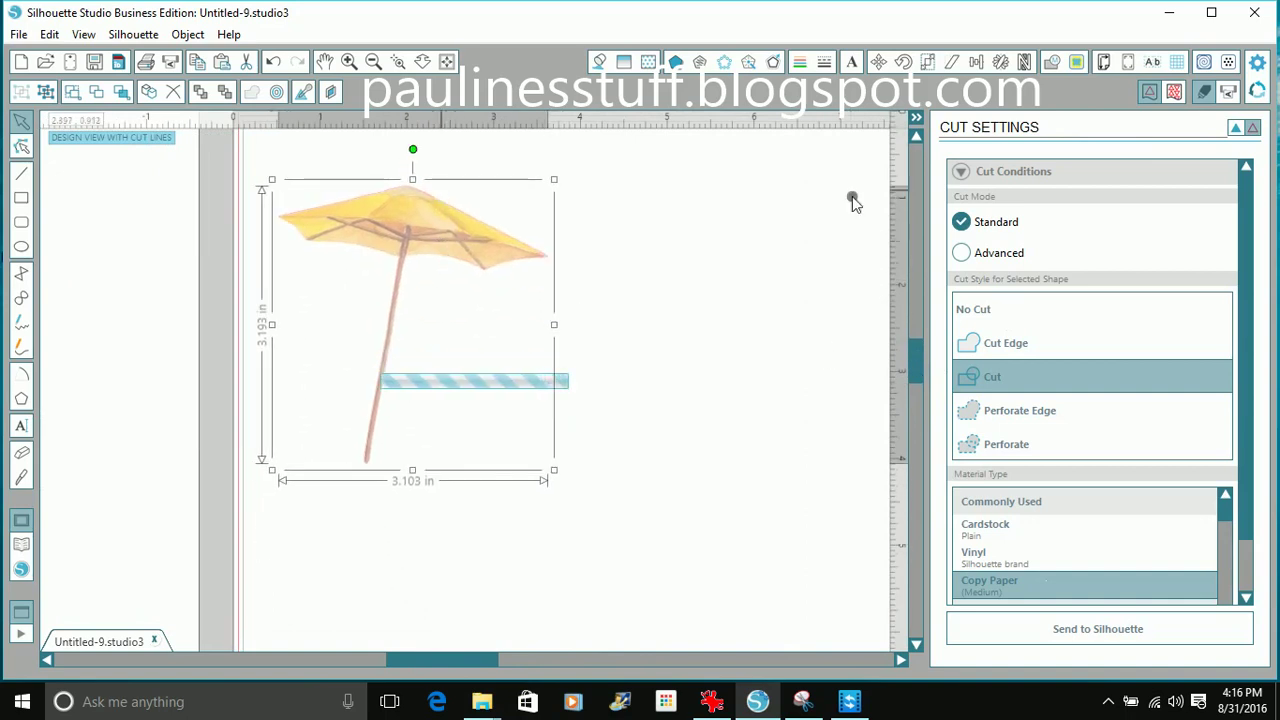
Hide the cut lines and open the image effects for the grouped umbrella
click(1235, 129)
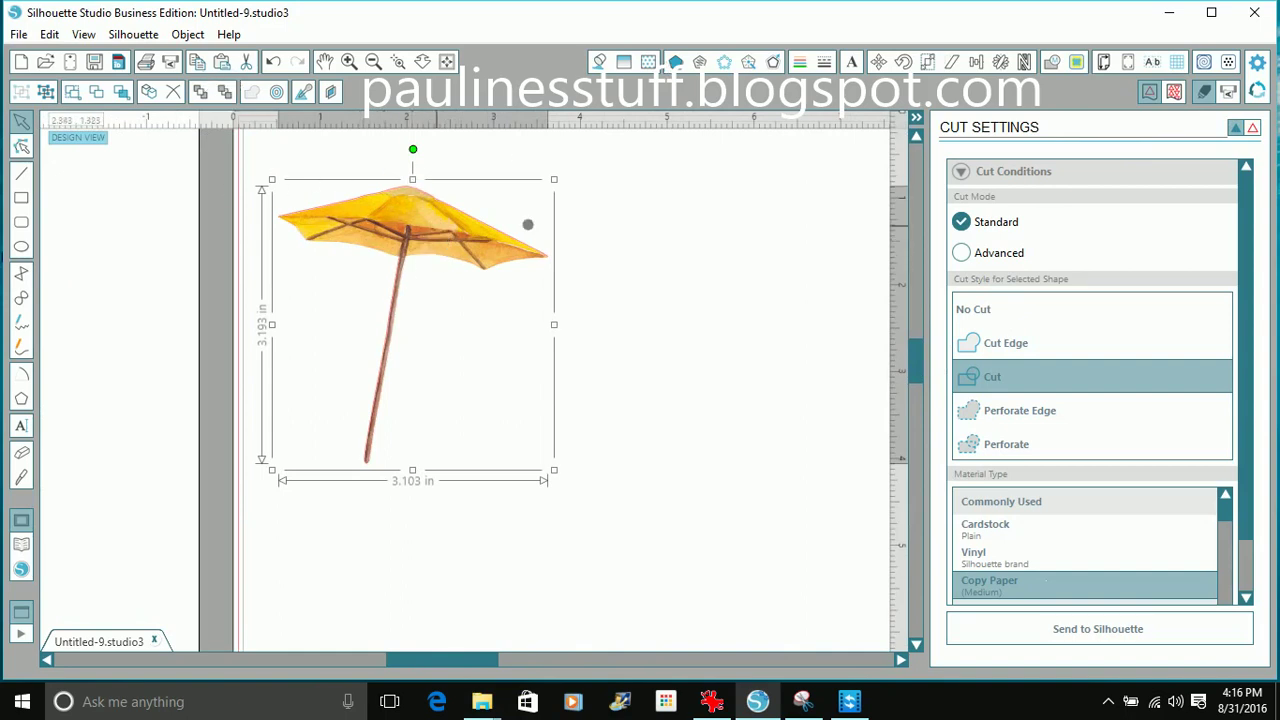
click(748, 64)
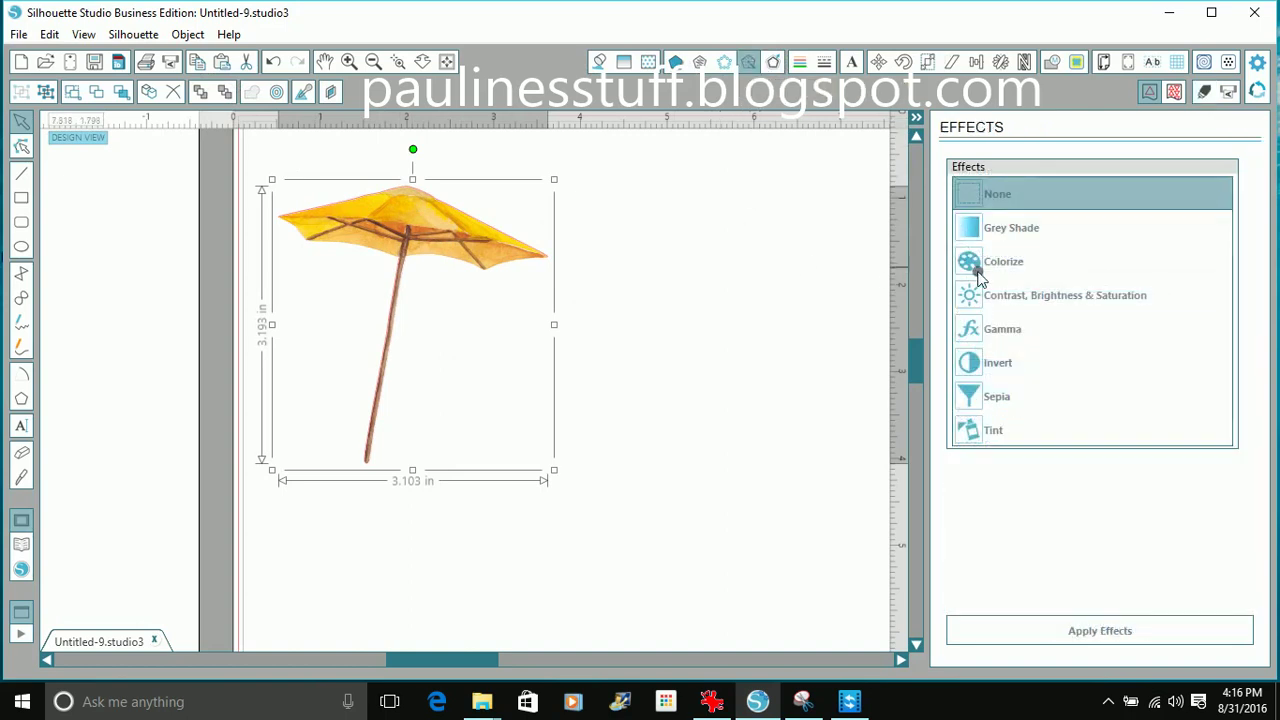
Try the Colorize effect on the umbrella with a hue of 53.2
click(991, 272)
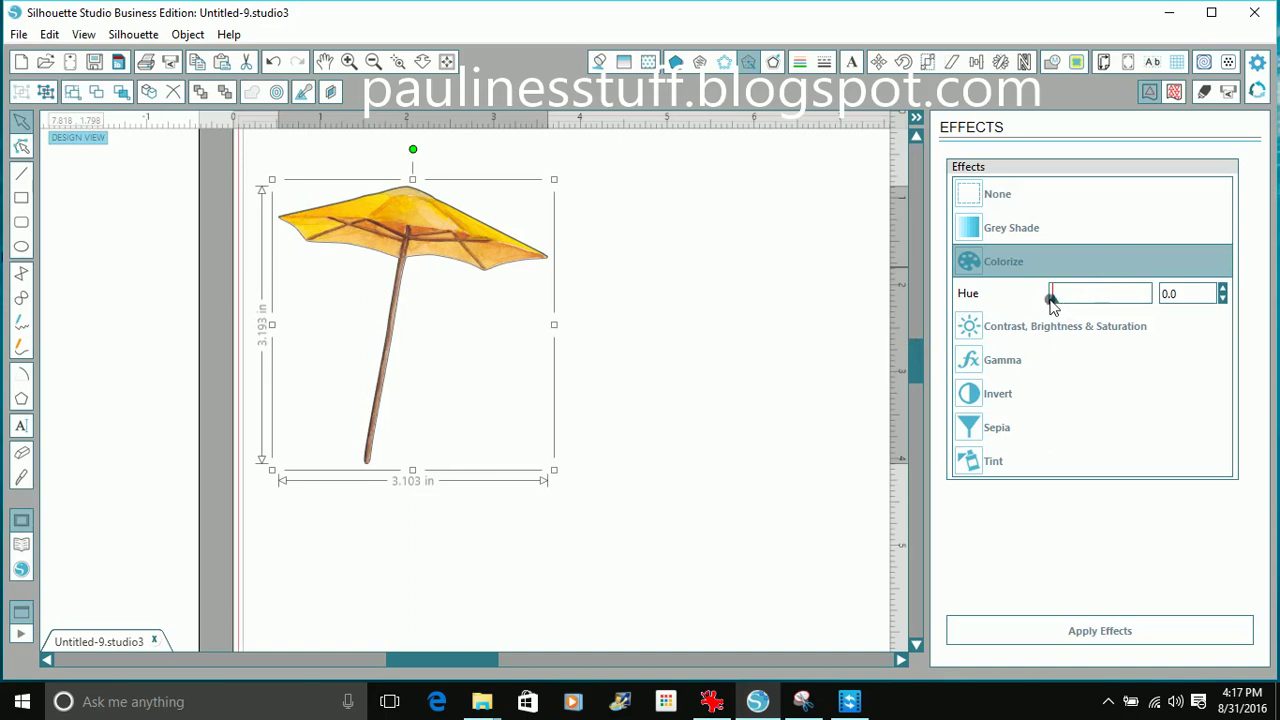
drag(1052, 303, 1108, 305)
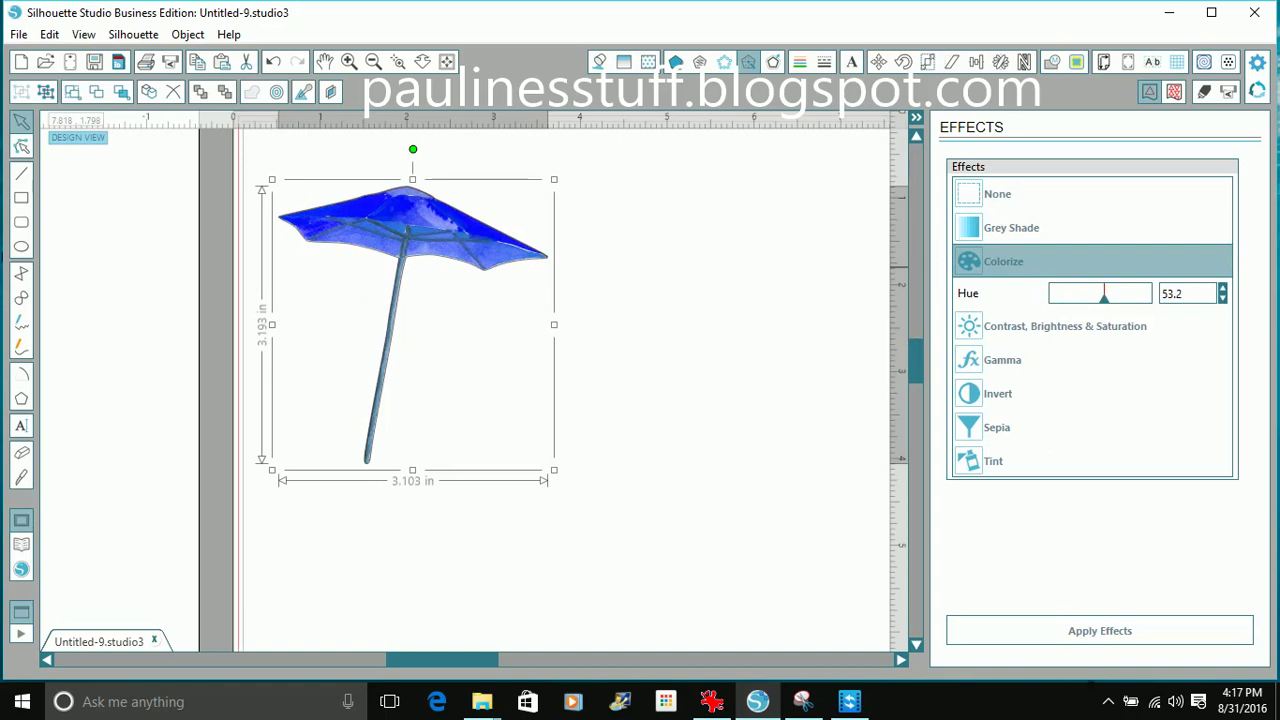
click(1105, 632)
Try a brightness of 37.4 on the blue umbrella and shift it slightly down and right on the page
click(977, 330)
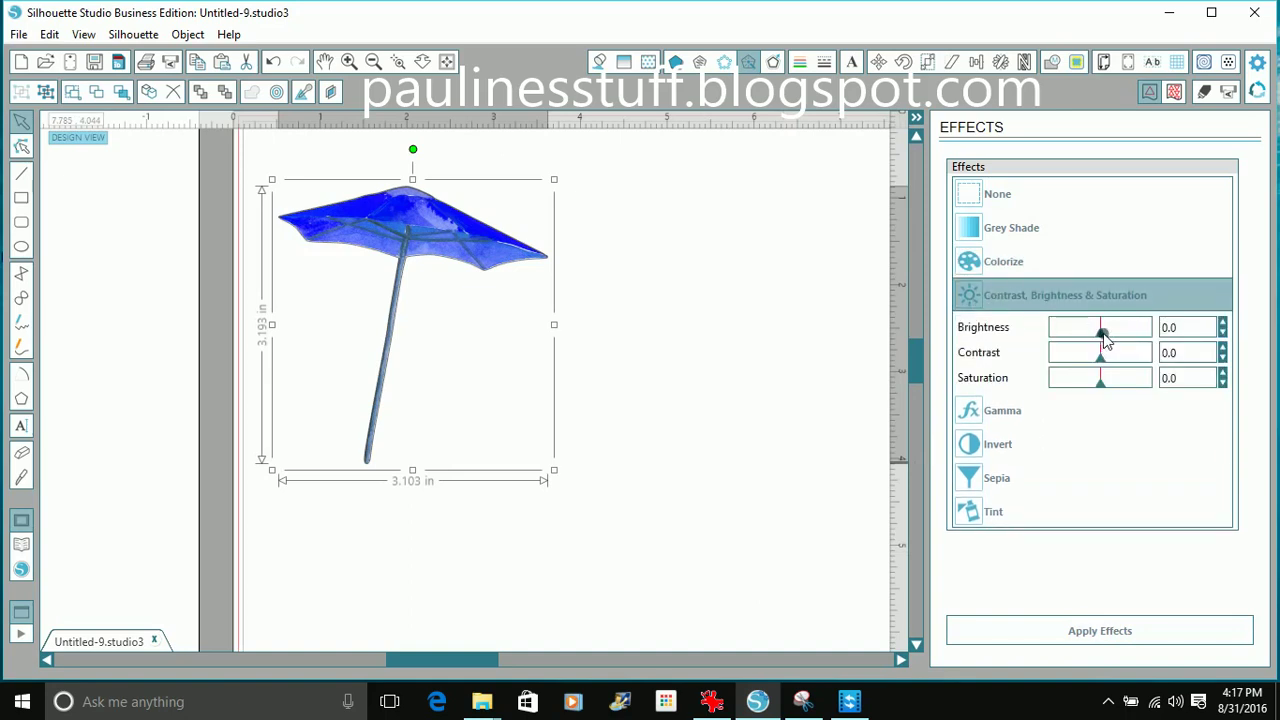
drag(1107, 340, 1119, 340)
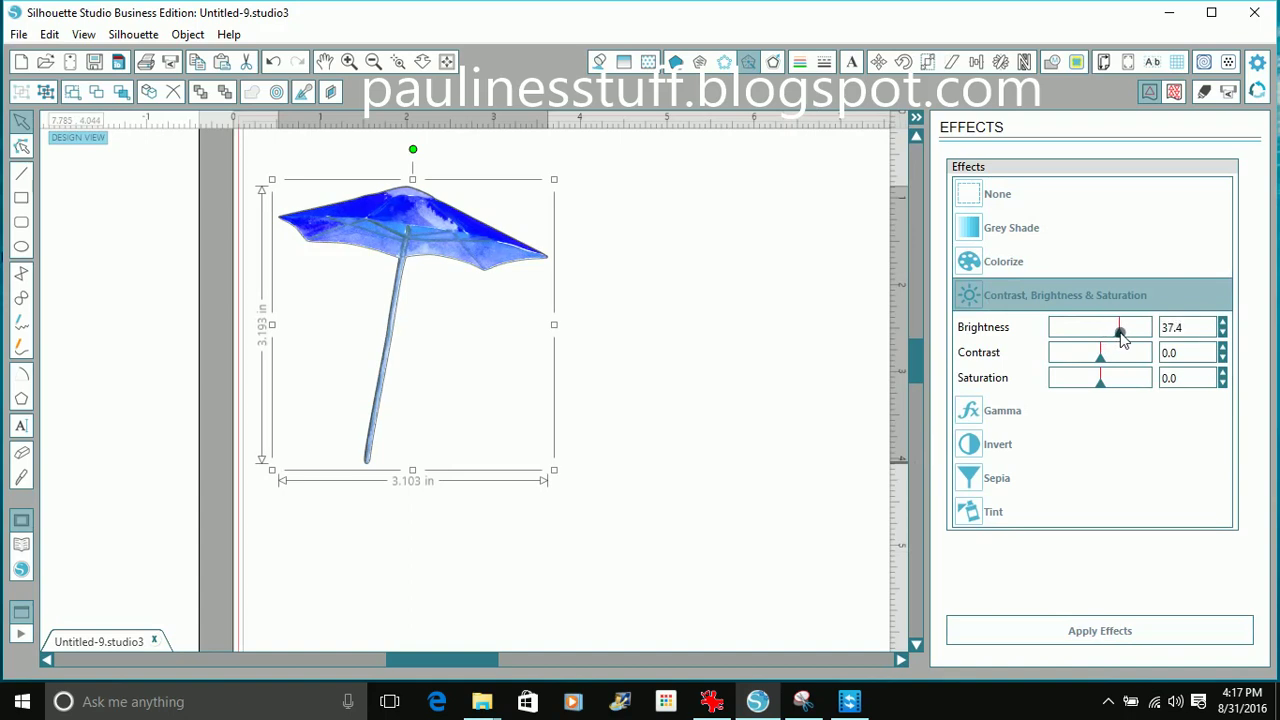
click(1100, 631)
click(373, 62)
click(373, 62)
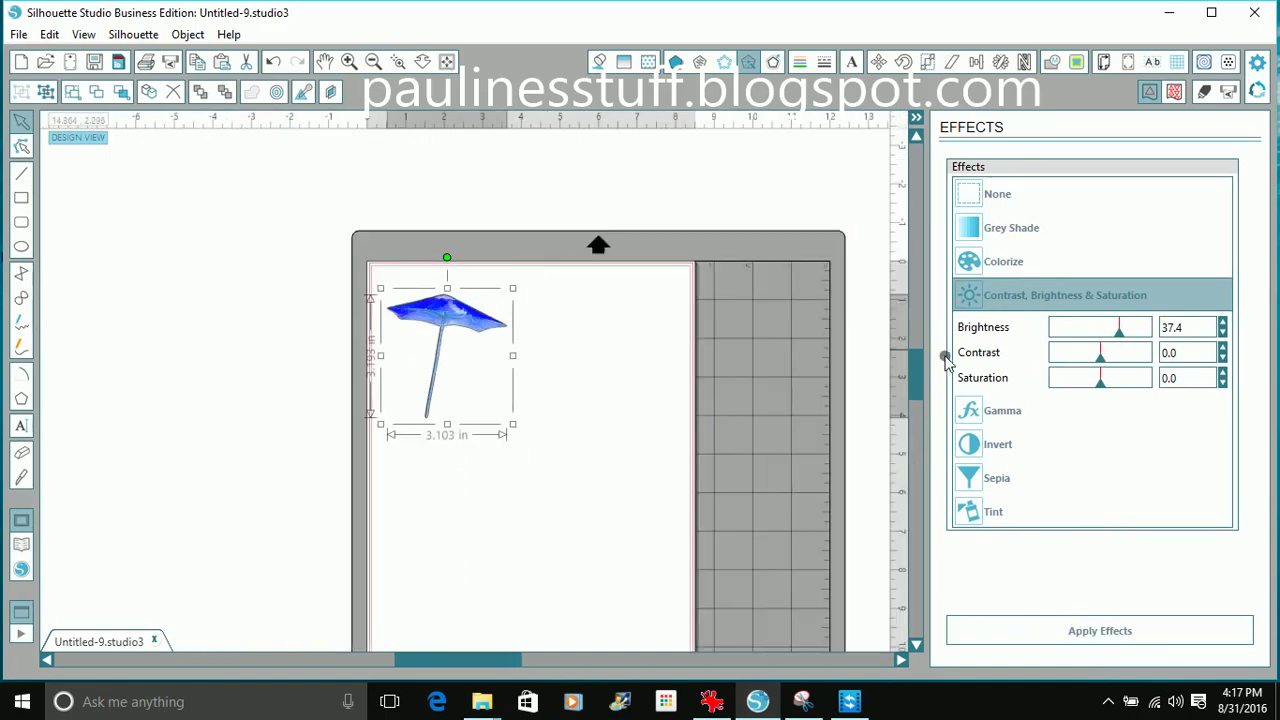
mouse_move(921, 386)
mouse_down()
mouse_move(920, 400)
mouse_move(921, 386)
mouse_up()
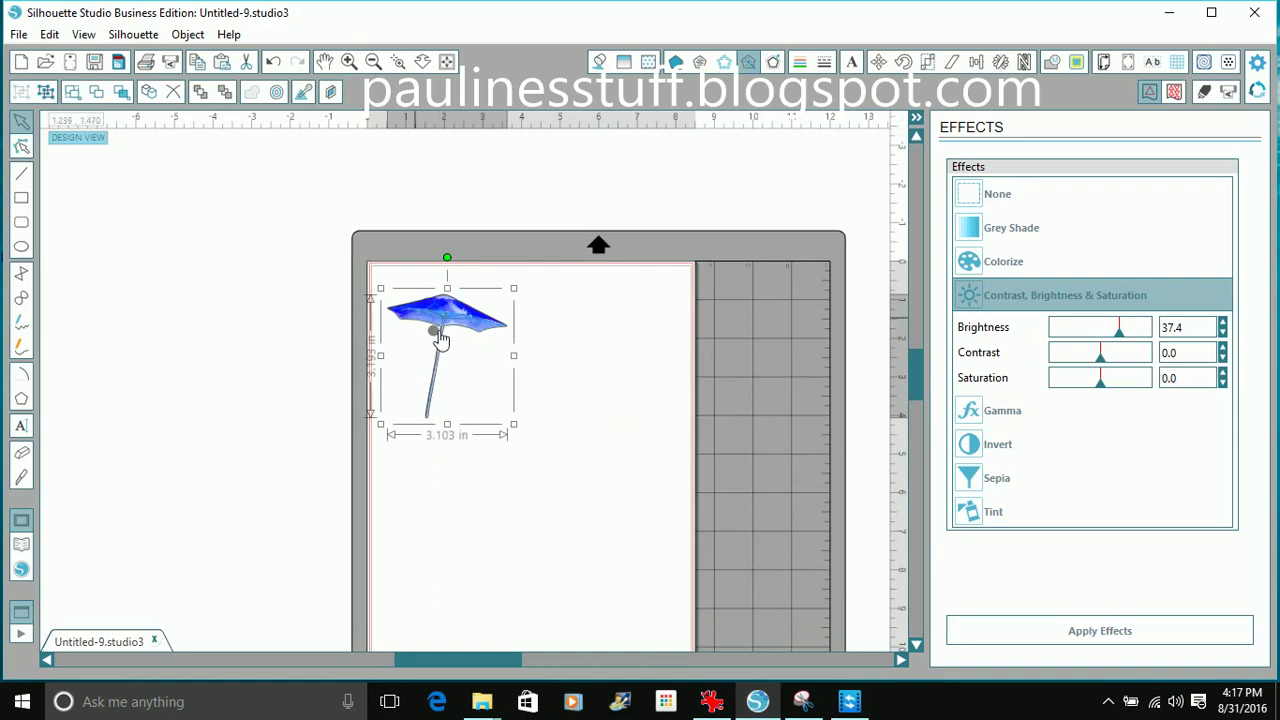
drag(446, 334, 492, 344)
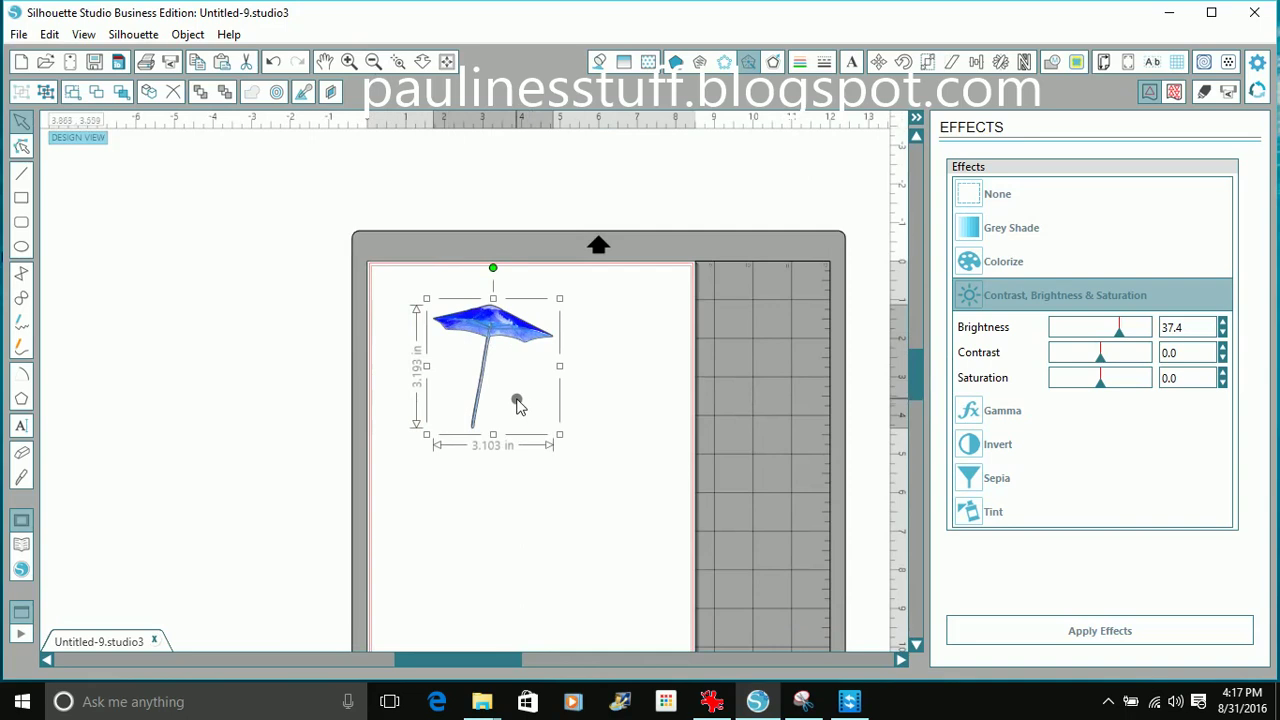
Undo the umbrella's move, brightness and colorize changes
key(i)
key(ctrl+z)
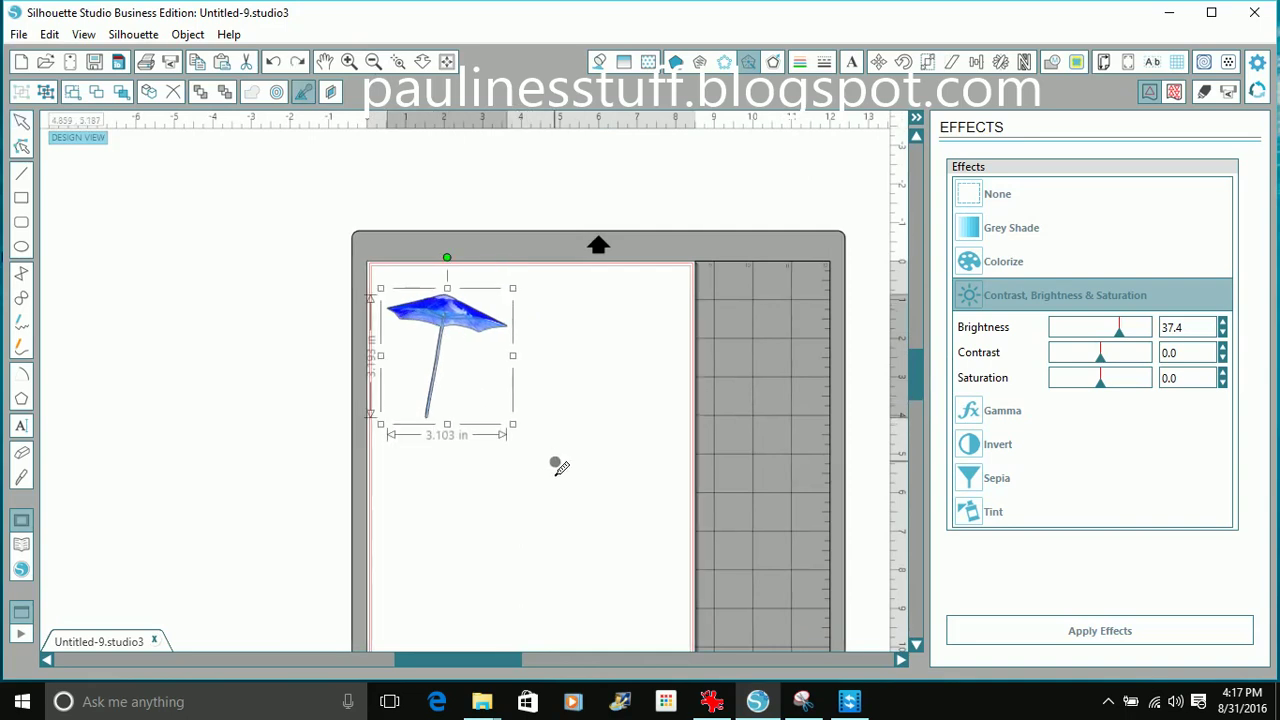
scroll(560, 467, up, 2)
key(ctrl+z)
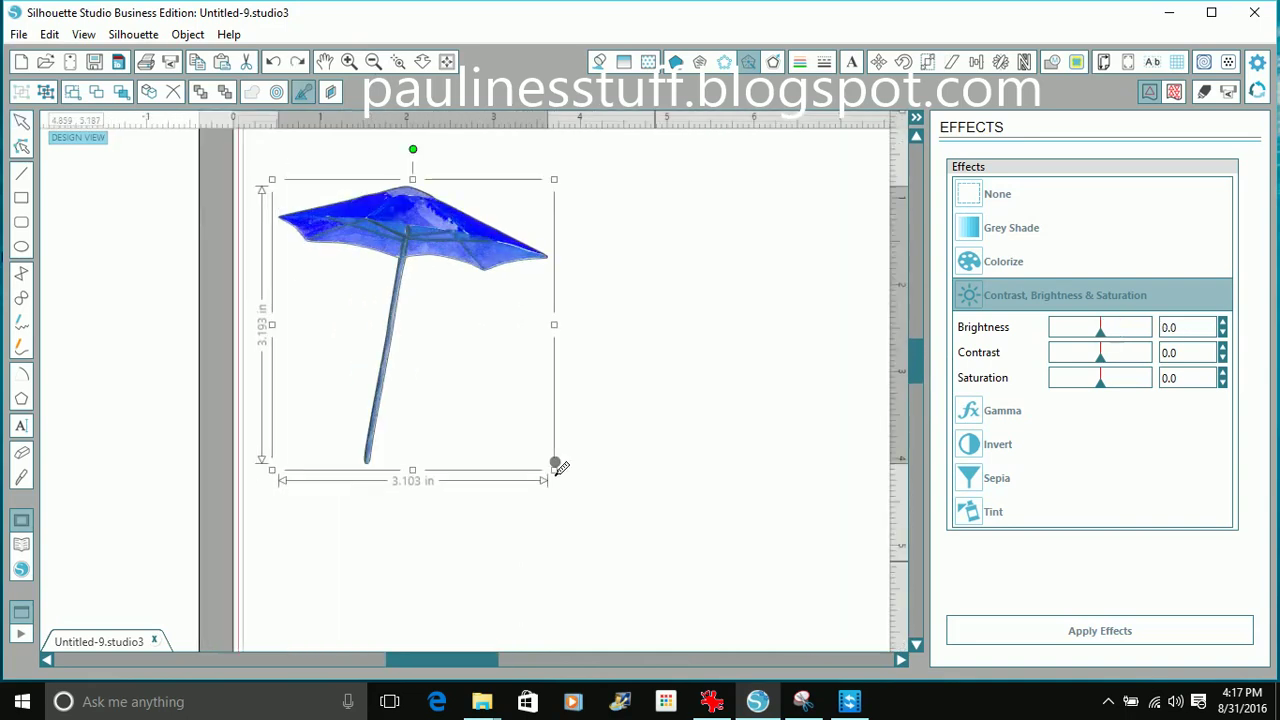
key(ctrl+z)
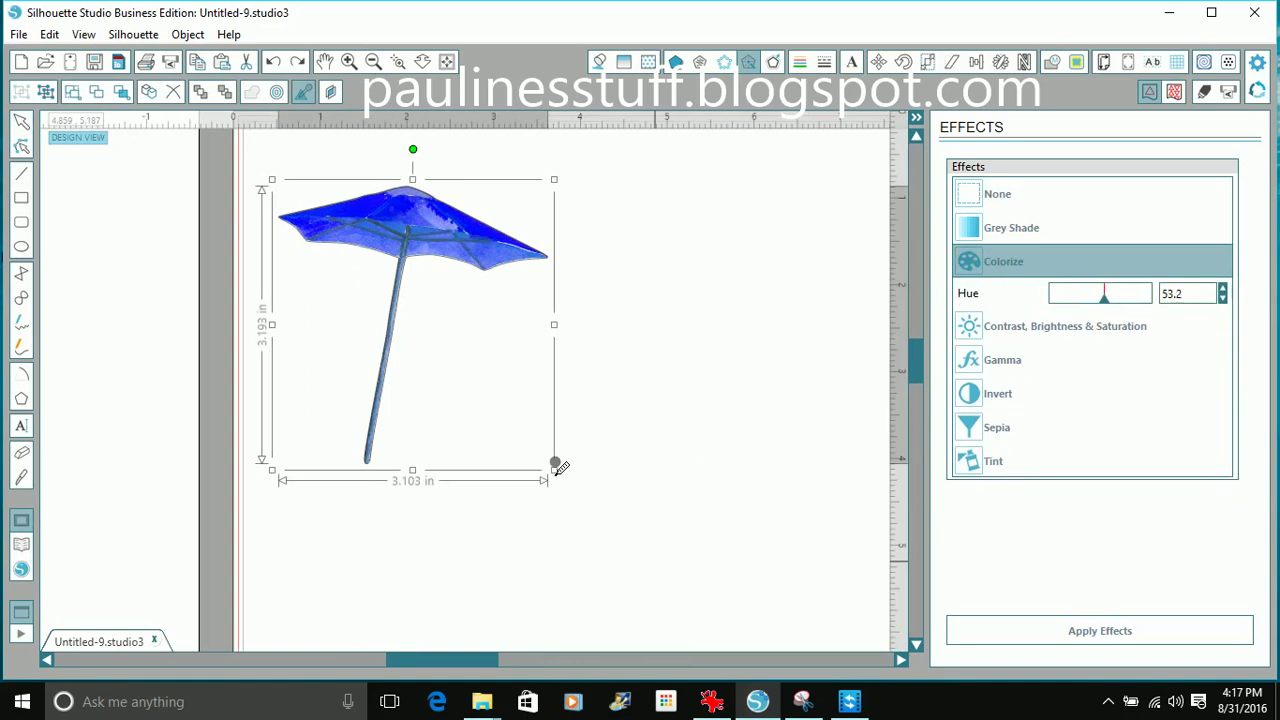
key(ctrl+z)
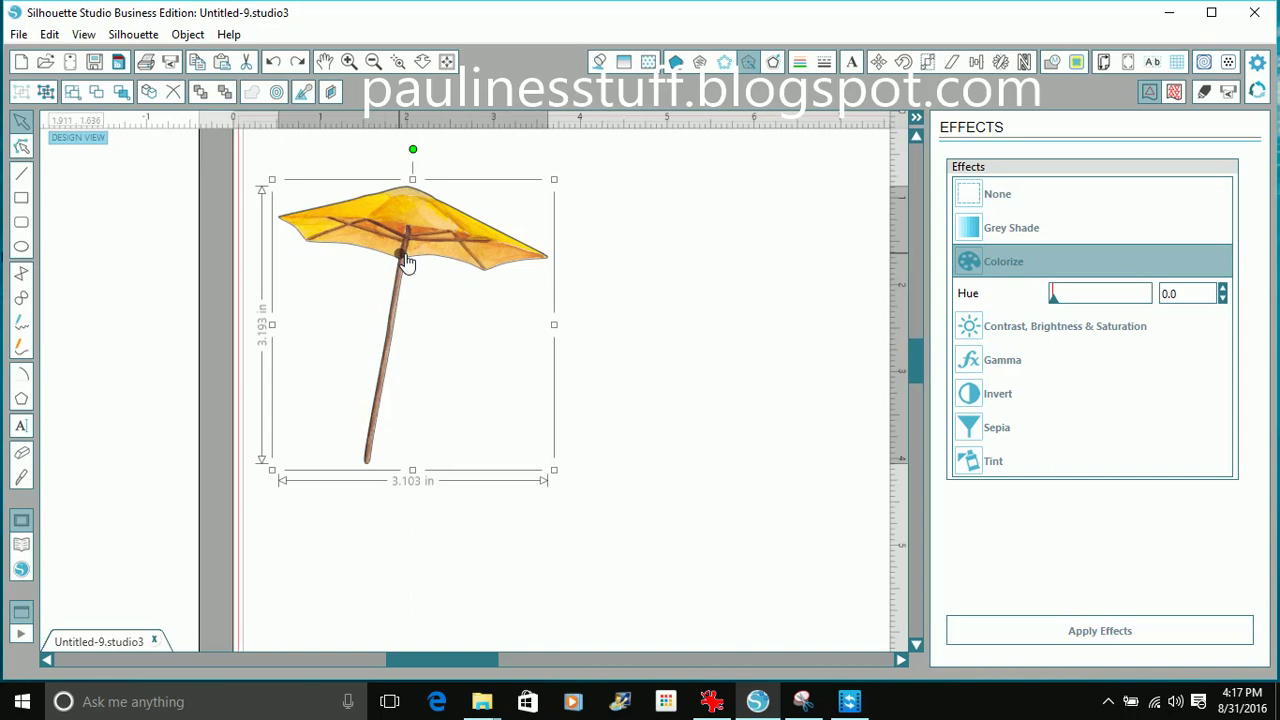
Duplicate the yellow umbrella, placing the copy lower right and moving the original toward the page's upper left corner
click(195, 63)
click(222, 62)
drag(486, 289, 675, 378)
drag(417, 260, 400, 221)
drag(603, 338, 540, 303)
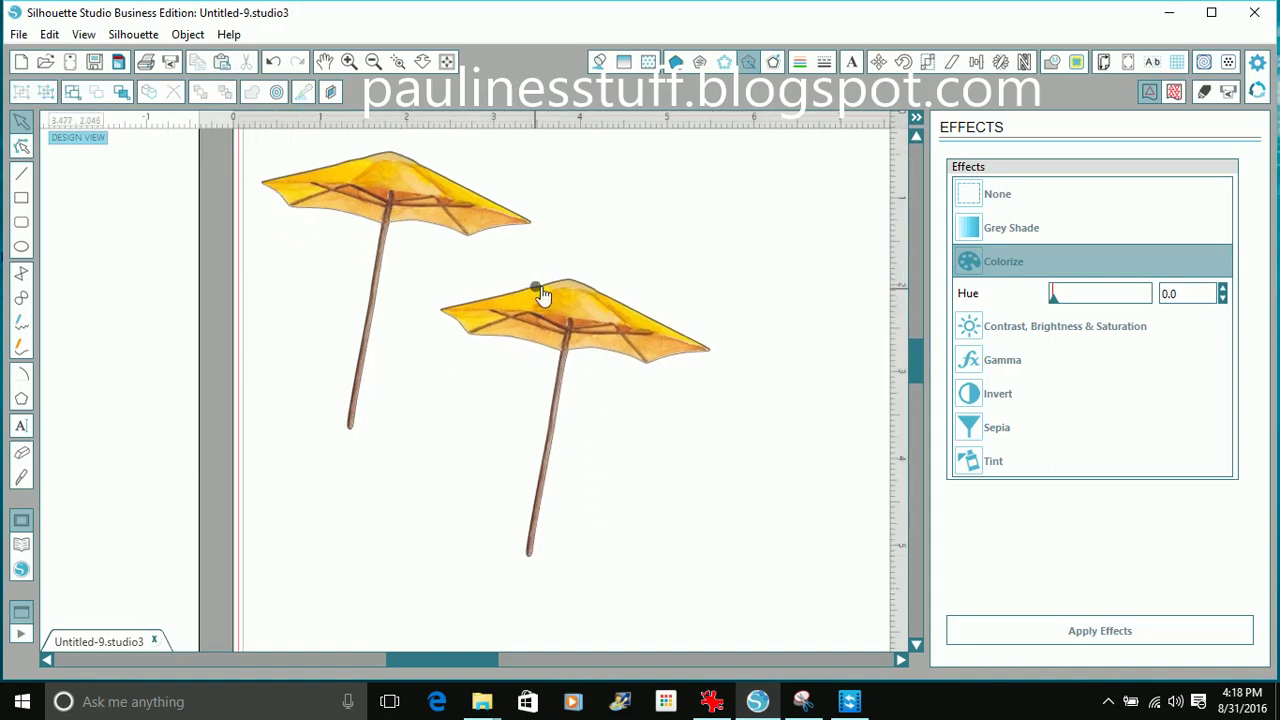
Colorize the umbrella copy with a hue of 46.5 and apply a brightness of 6.5
click(614, 324)
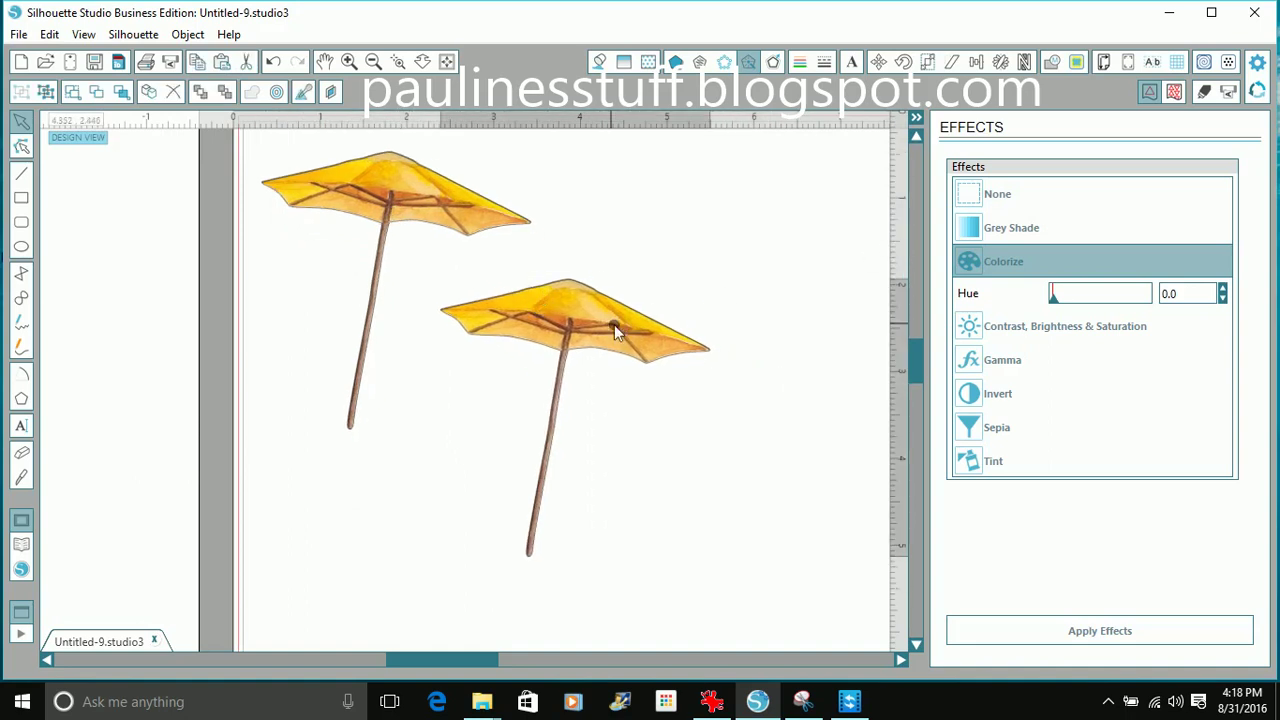
drag(1055, 300, 1100, 307)
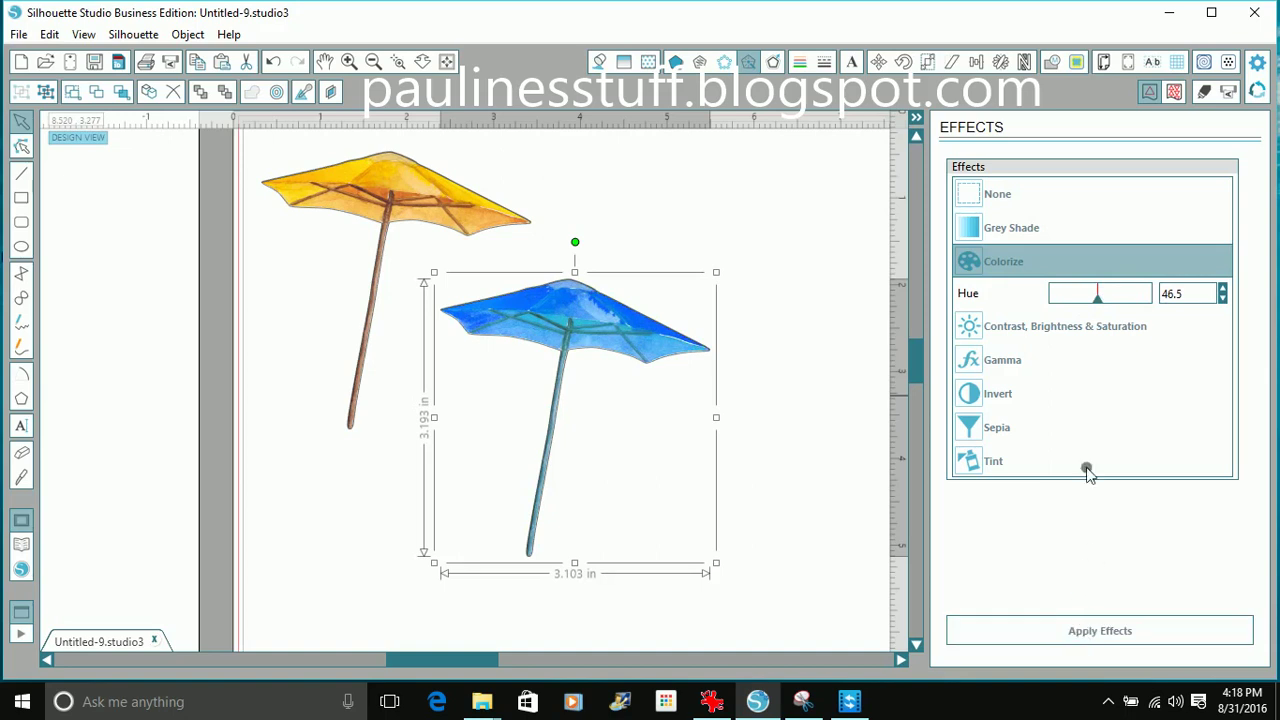
click(1027, 330)
mouse_move(1100, 331)
mouse_down()
mouse_move(1122, 343)
mouse_move(1107, 343)
mouse_up()
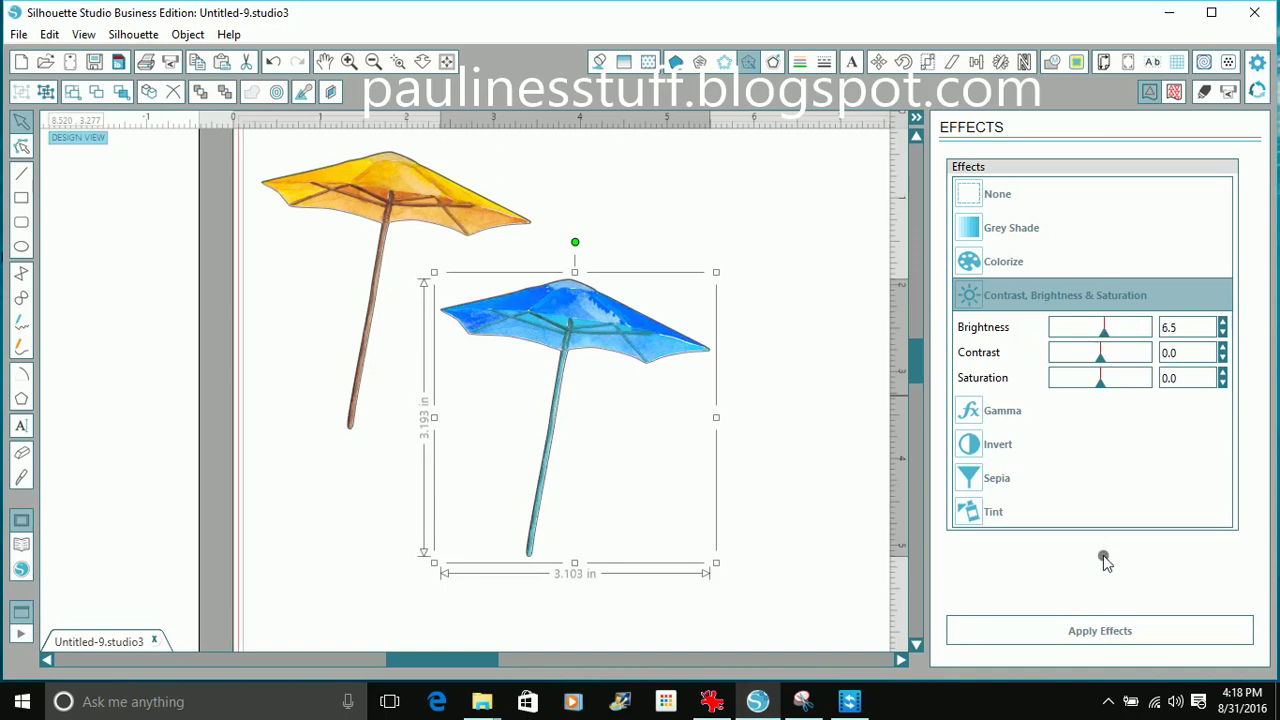
click(1093, 632)
Move the blue umbrella beside the yellow one and paste another yellow umbrella copy below them
drag(662, 347, 723, 229)
click(470, 180)
click(408, 222)
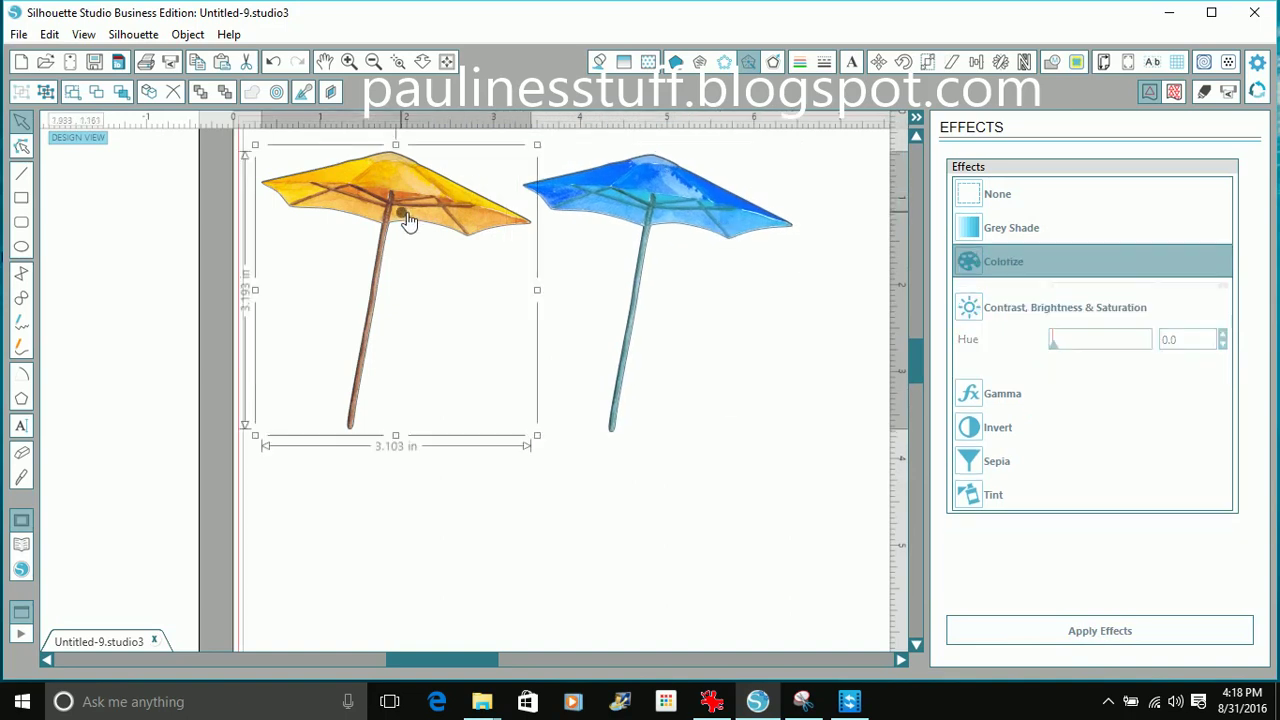
click(222, 65)
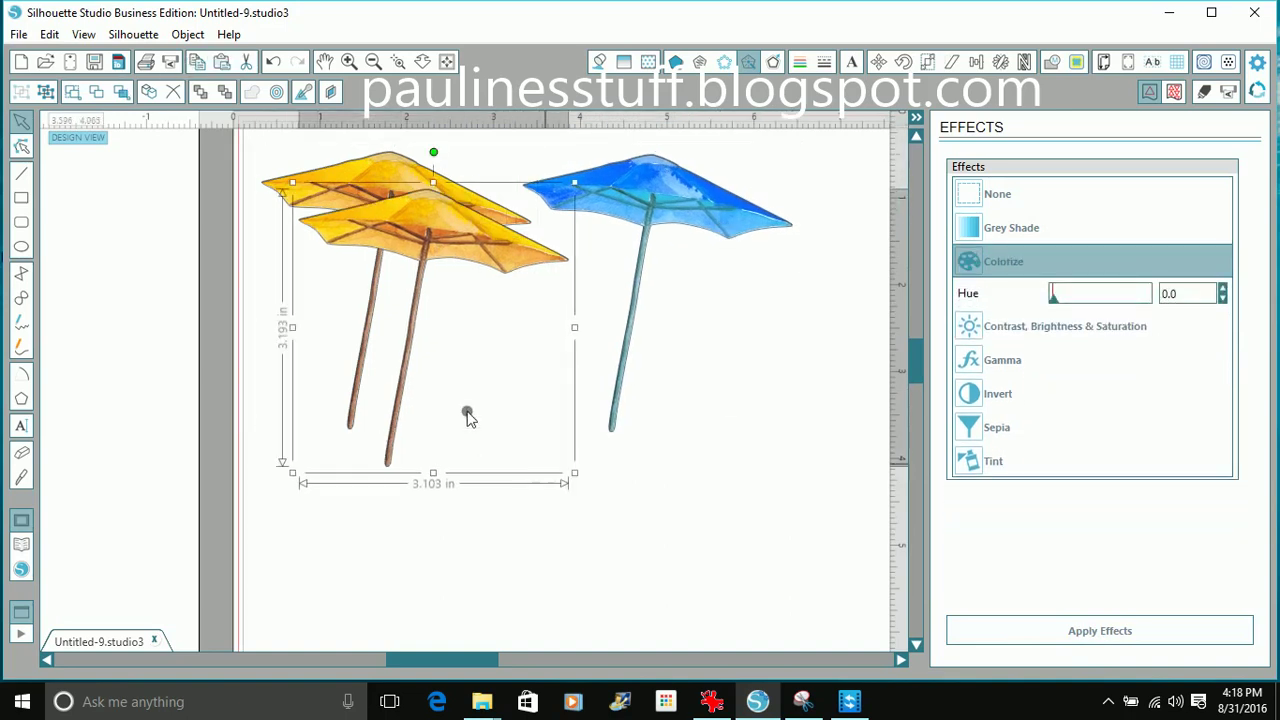
drag(469, 303, 534, 538)
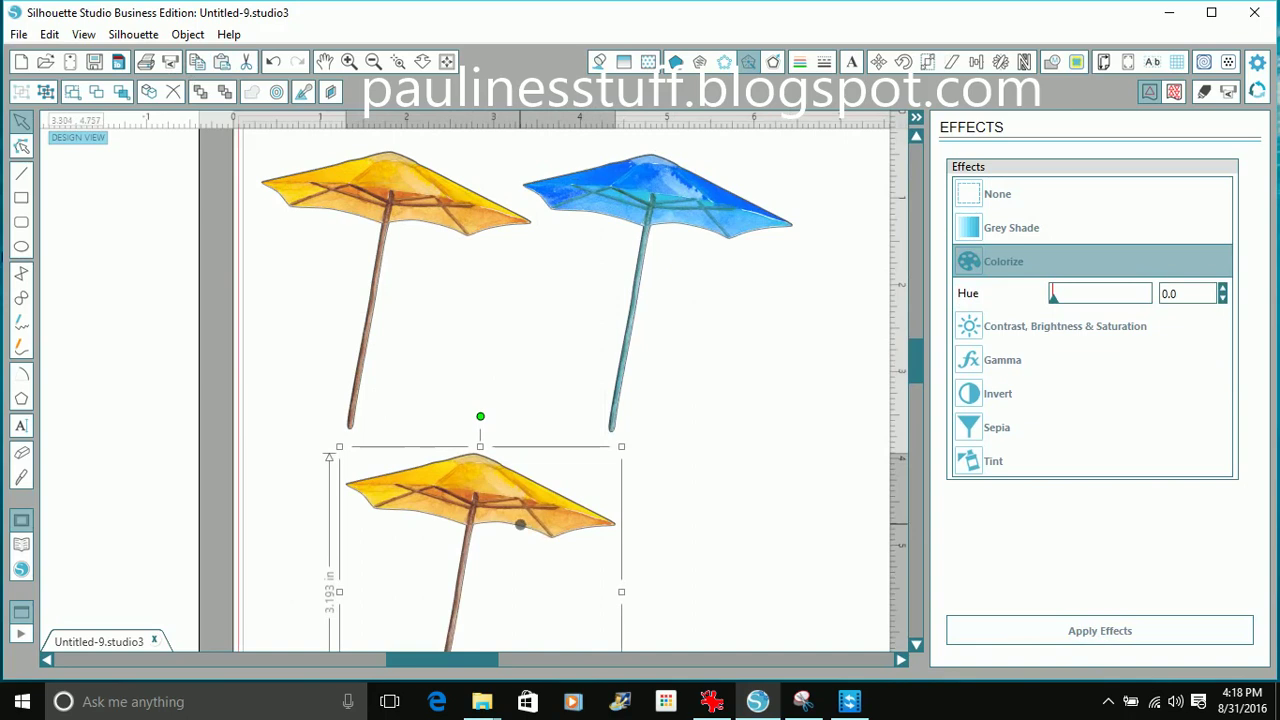
drag(916, 360, 928, 412)
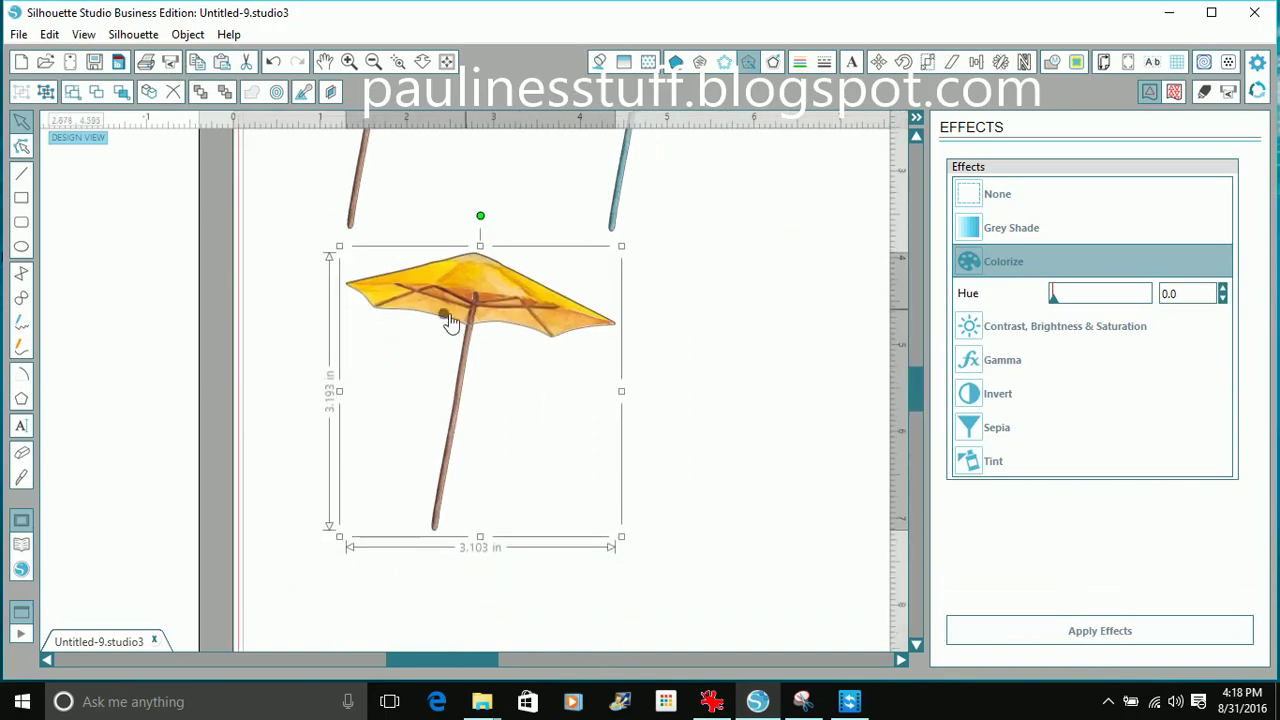
drag(483, 320, 455, 338)
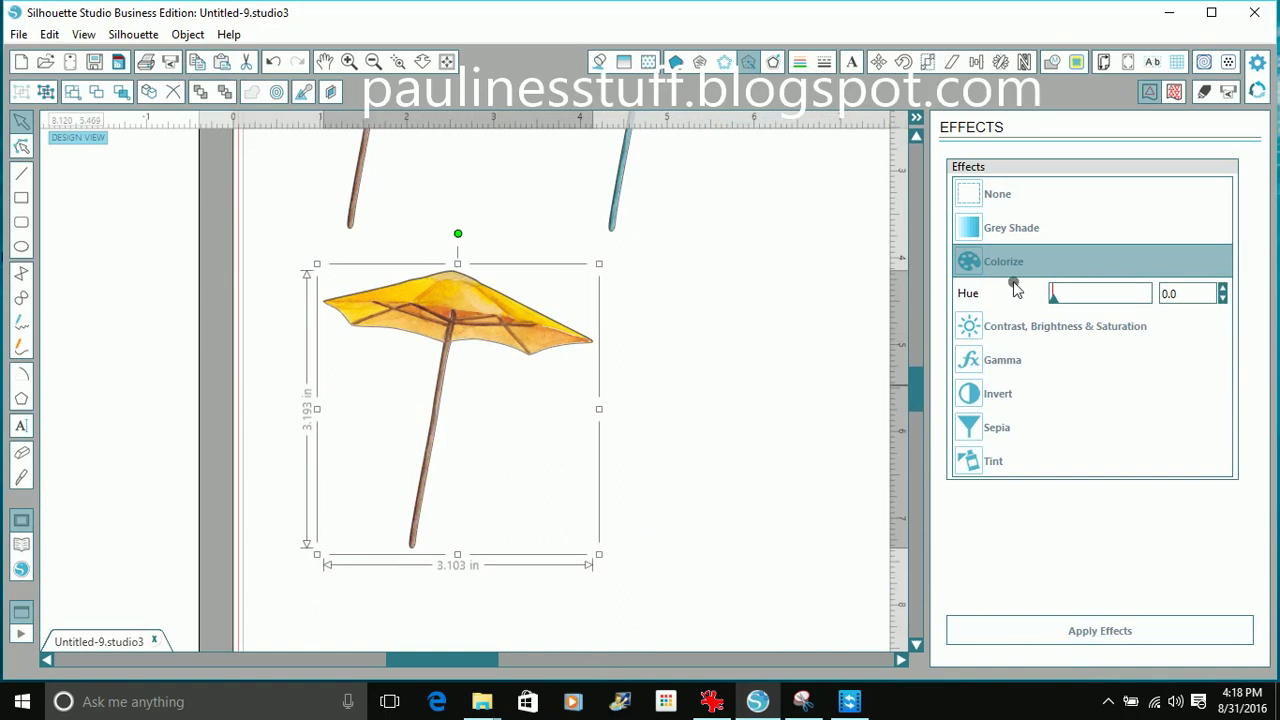
Apply a Gamma amount of 21.3 to the new copy and place it below and to the right of the blue umbrella
click(1005, 362)
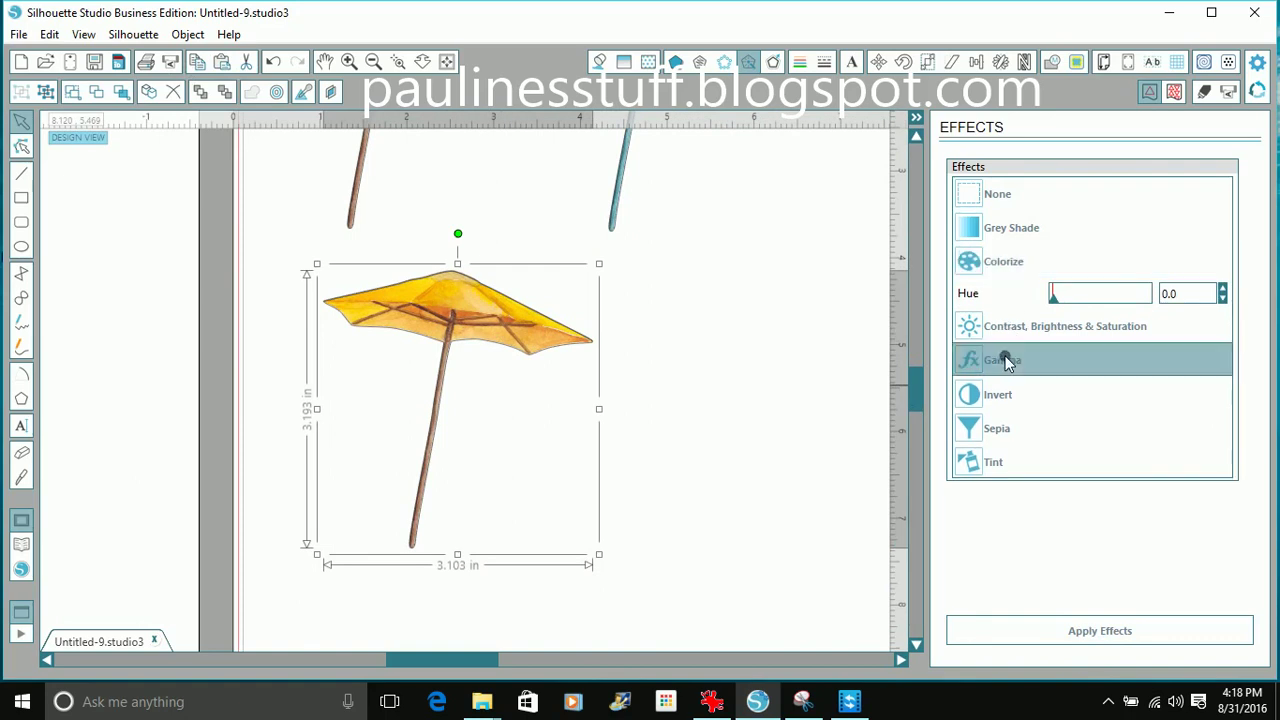
drag(1097, 371, 1076, 387)
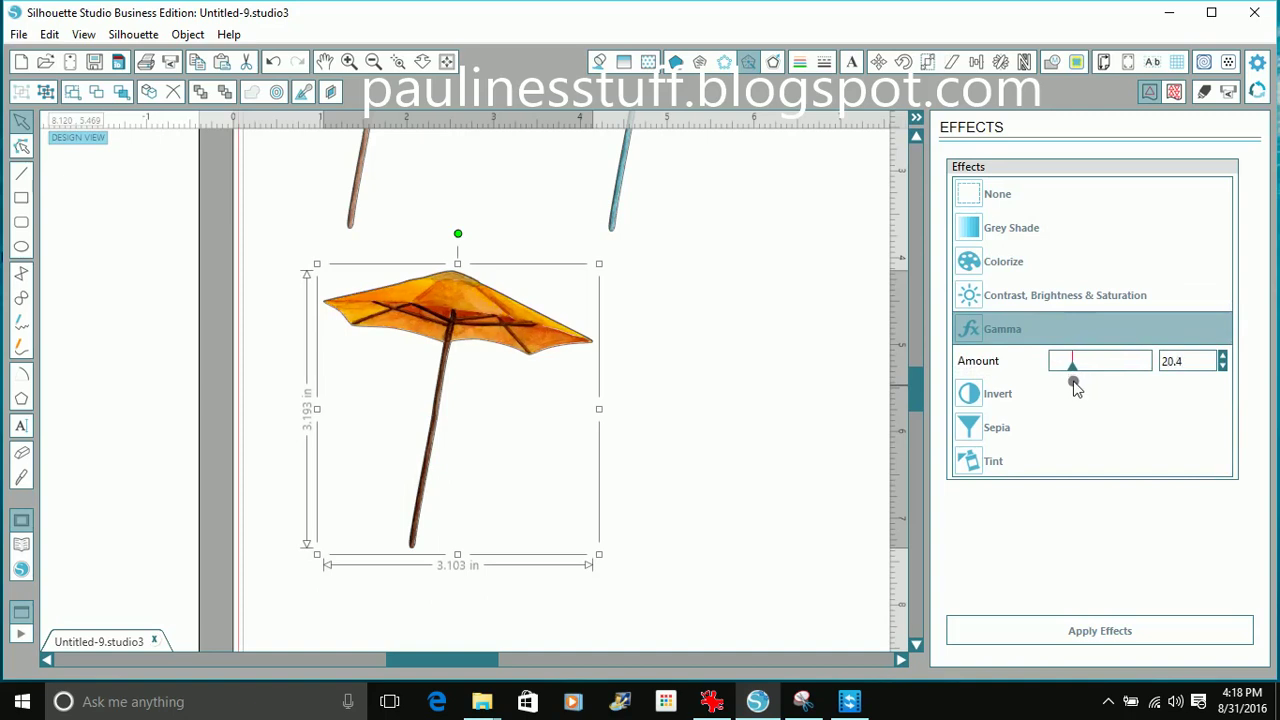
click(1082, 636)
click(862, 501)
scroll(432, 248, down, 3)
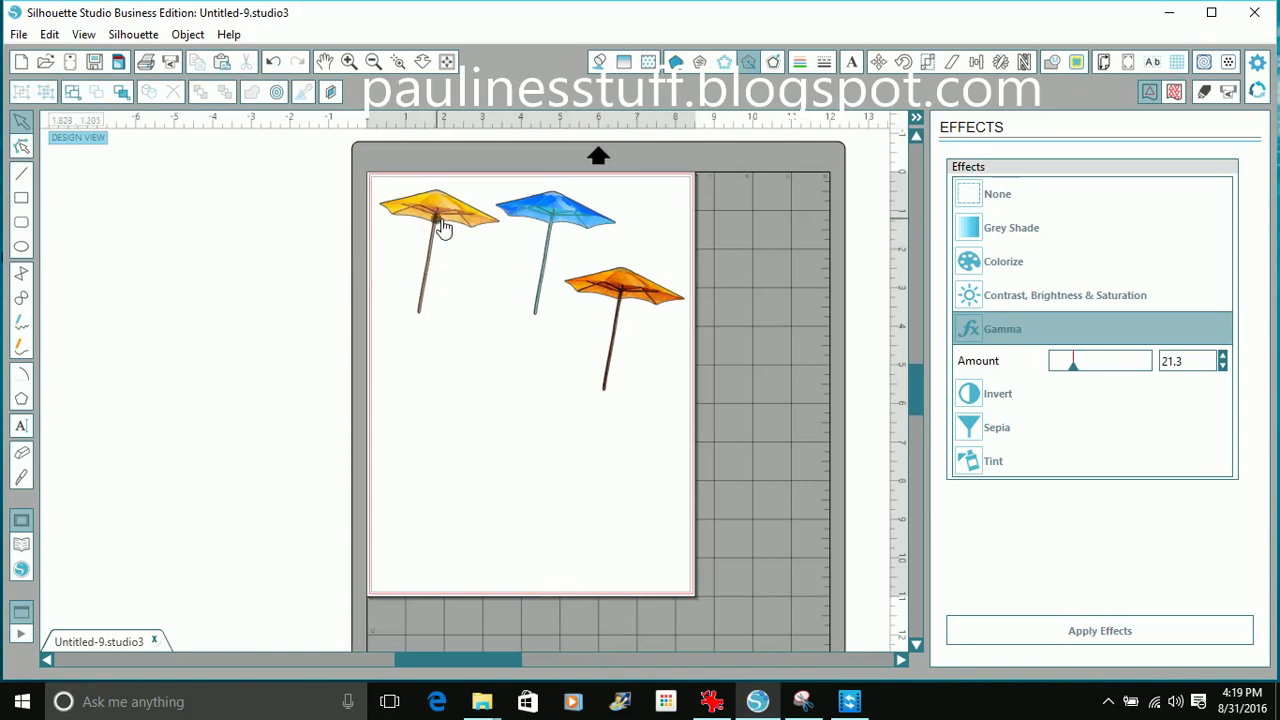
Paste another yellow umbrella below the first one and colorize it green with a hue of 24.2
click(222, 63)
drag(472, 428, 468, 483)
drag(1067, 299, 1078, 299)
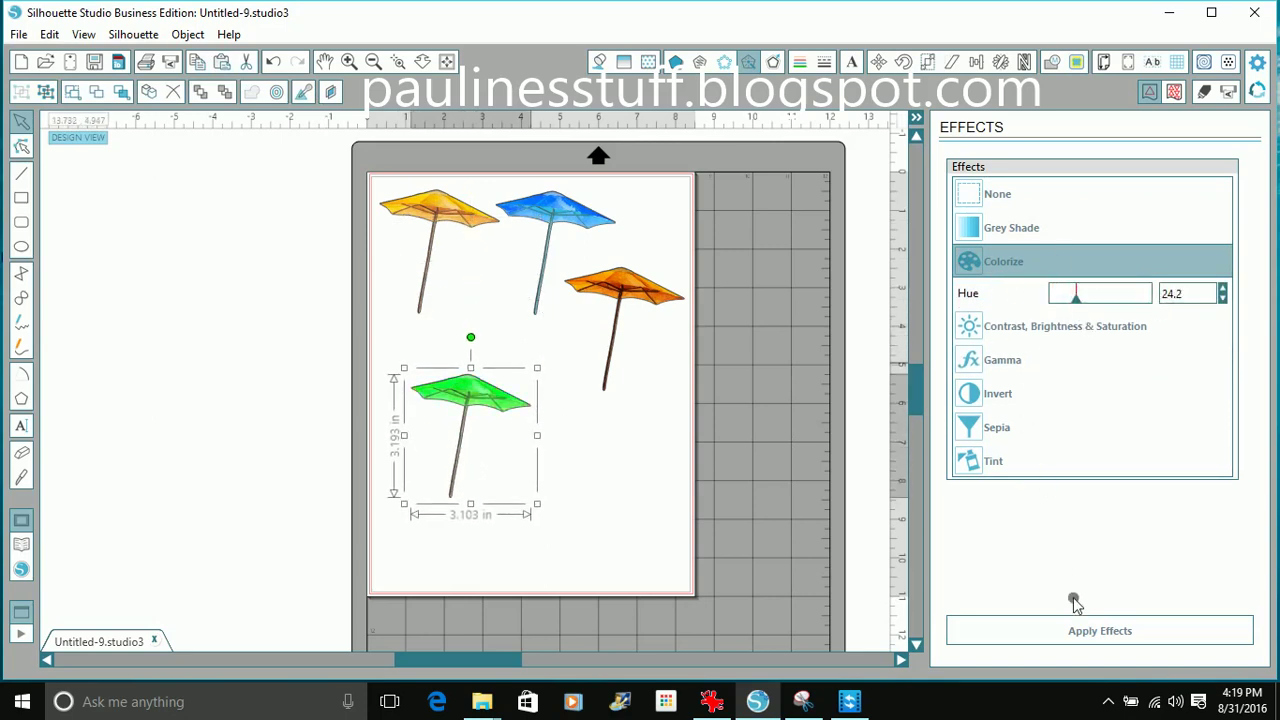
click(1075, 632)
drag(466, 400, 444, 391)
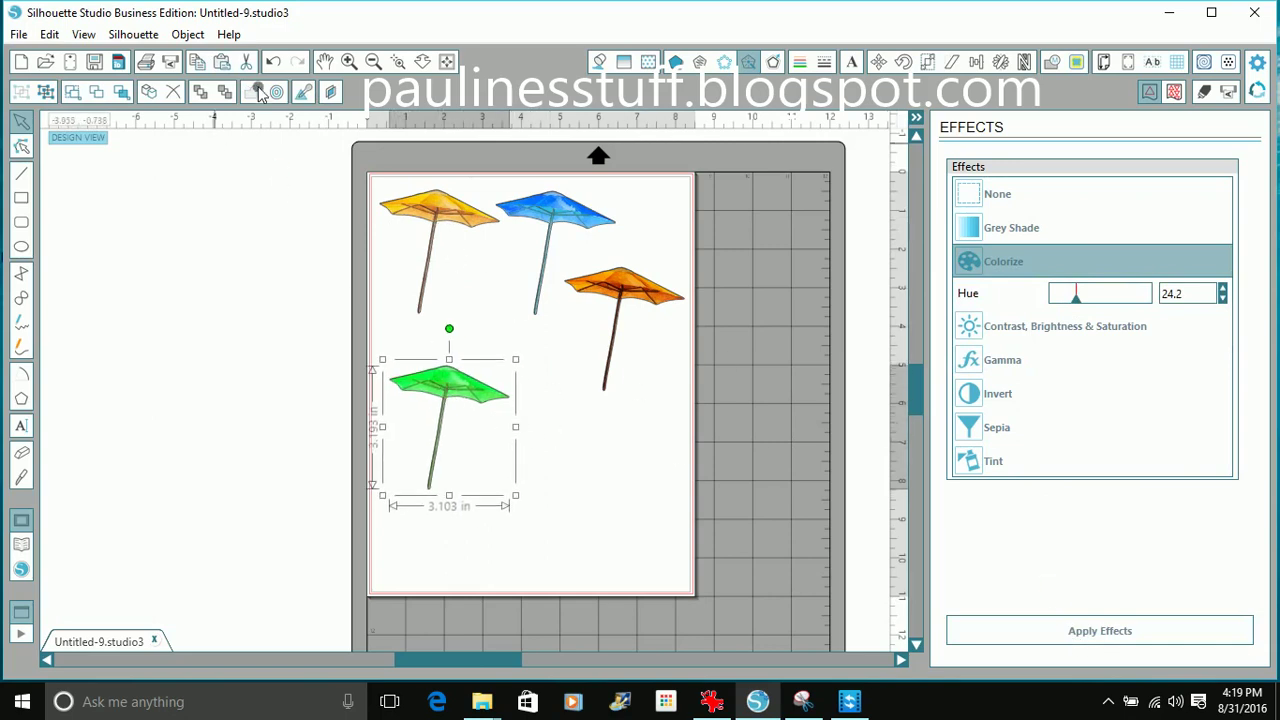
Paste one more yellow umbrella at the lower middle of the page and colorize it red with a hue of 90.0
click(546, 354)
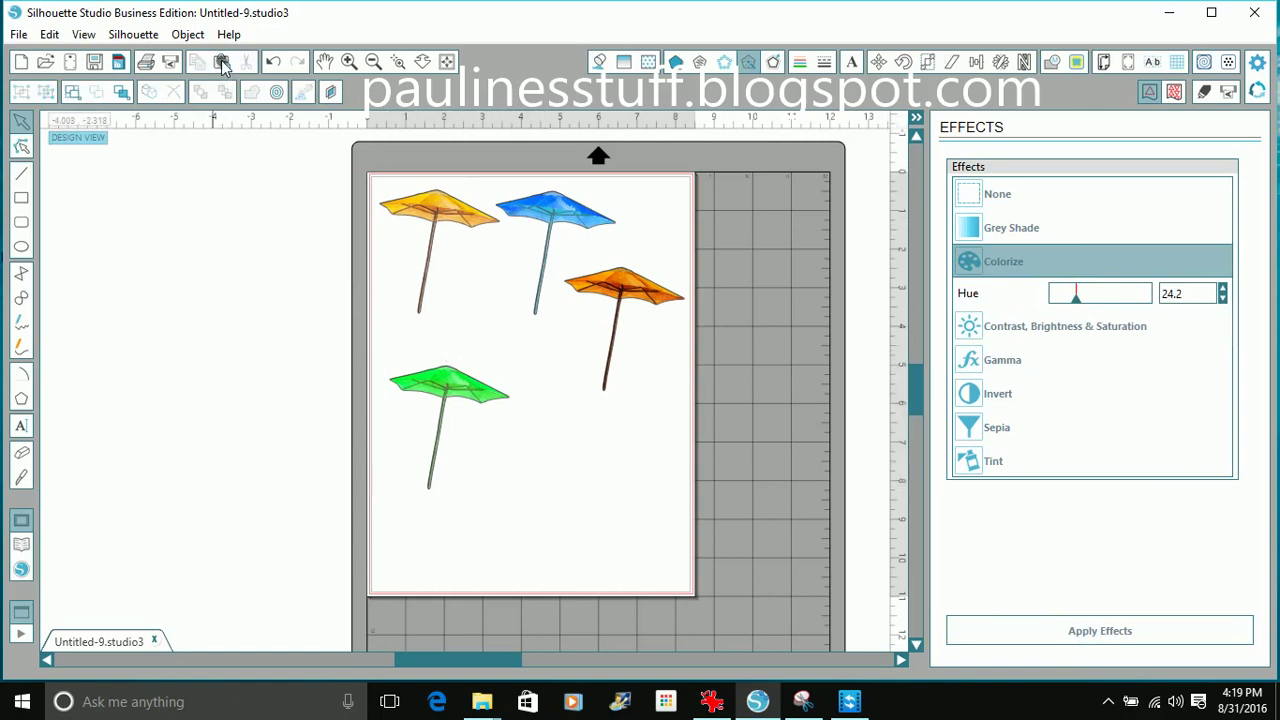
click(221, 64)
drag(524, 290, 572, 478)
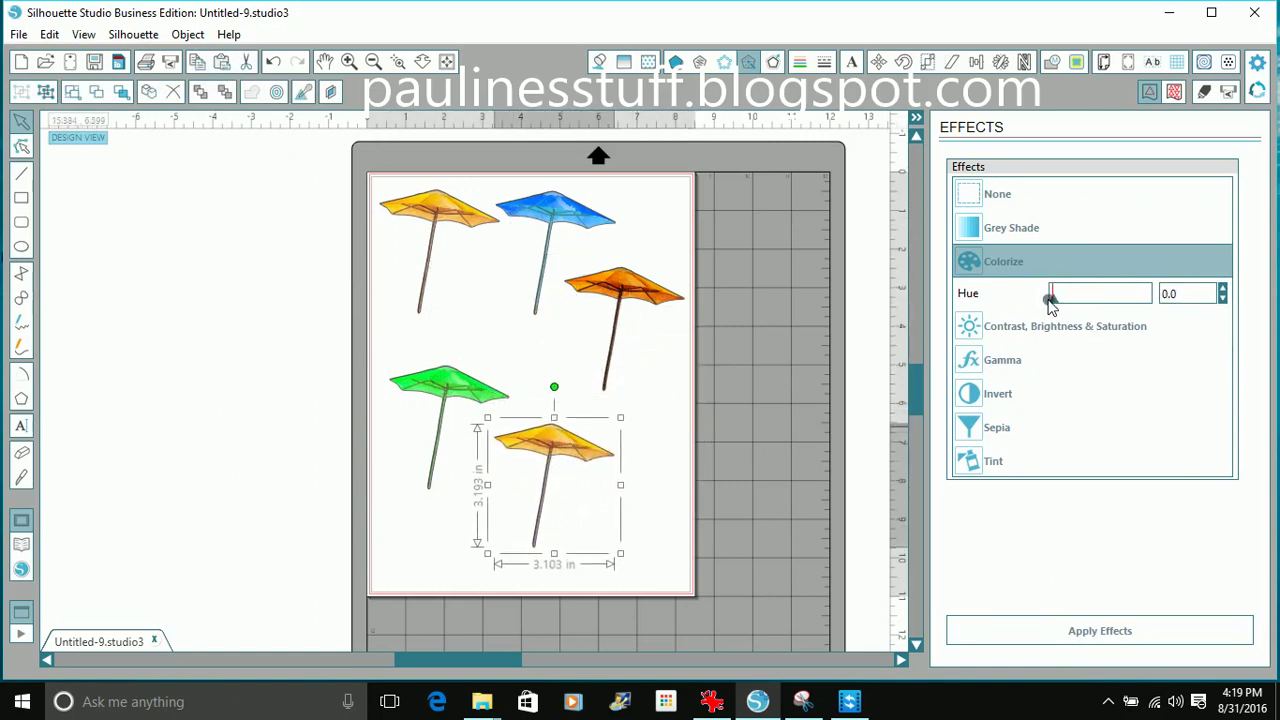
drag(1057, 305, 1134, 309)
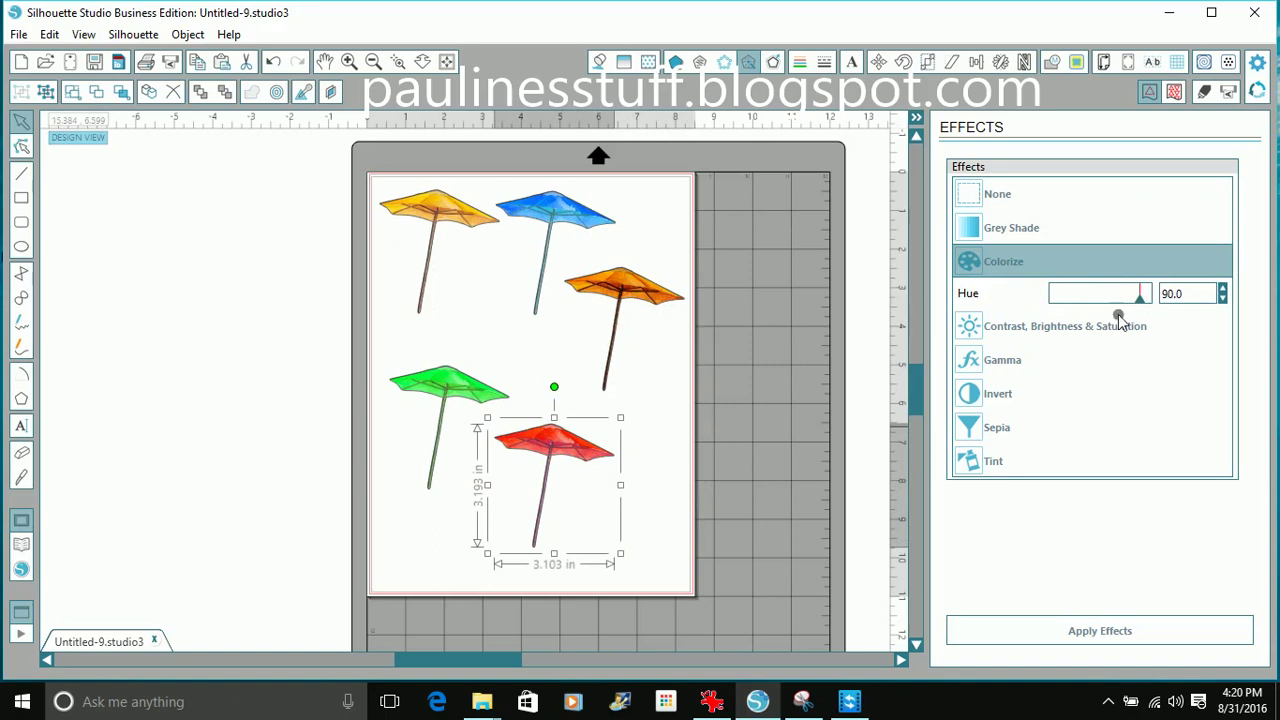
click(1112, 635)
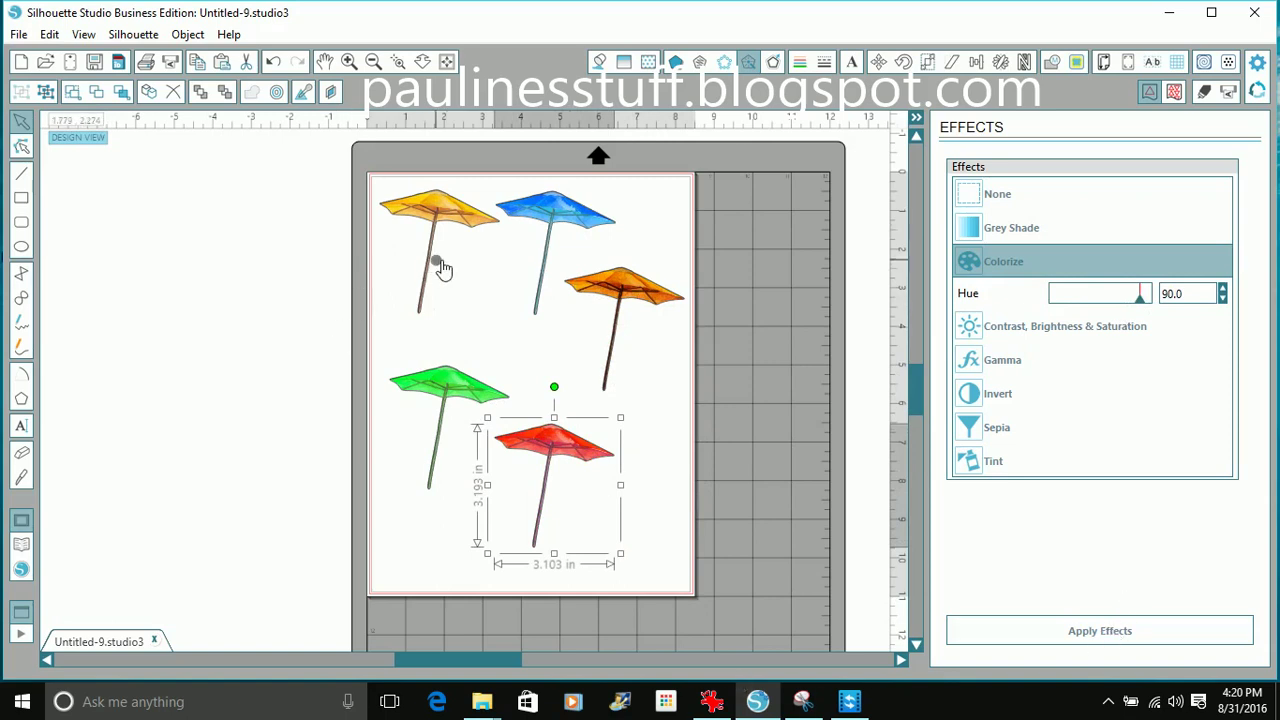
Arrange the five umbrellas closer together in the upper part of the page, moving the green and red ones up
mouse_move(443, 229)
mouse_down()
mouse_move(363, 229)
mouse_move(417, 217)
mouse_move(438, 236)
mouse_up()
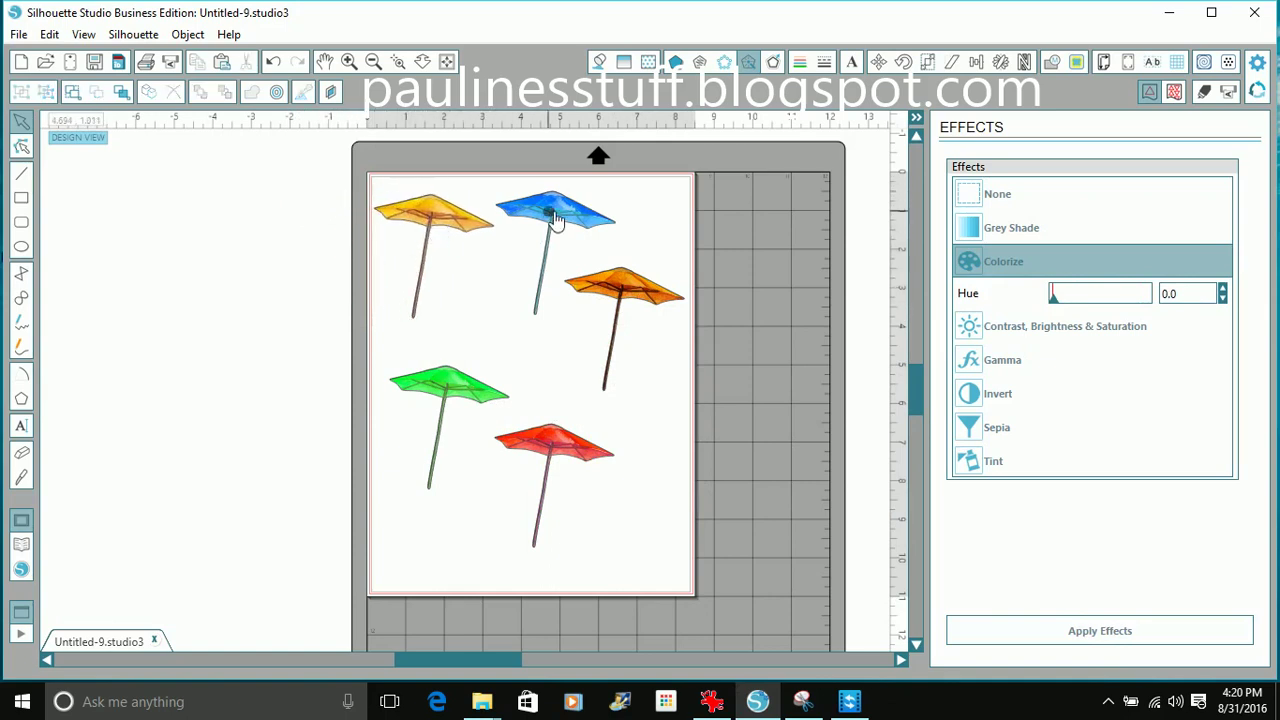
click(553, 217)
drag(553, 217, 618, 208)
drag(629, 288, 710, 297)
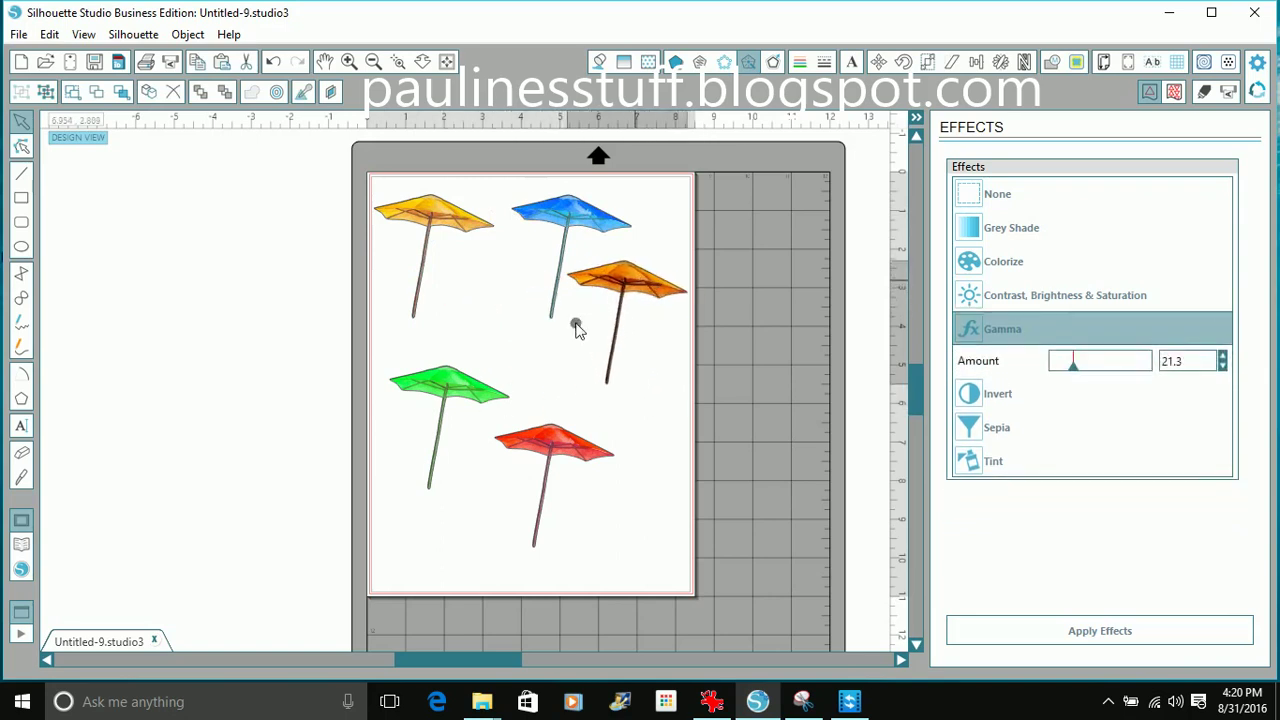
click(491, 394)
drag(500, 336, 528, 306)
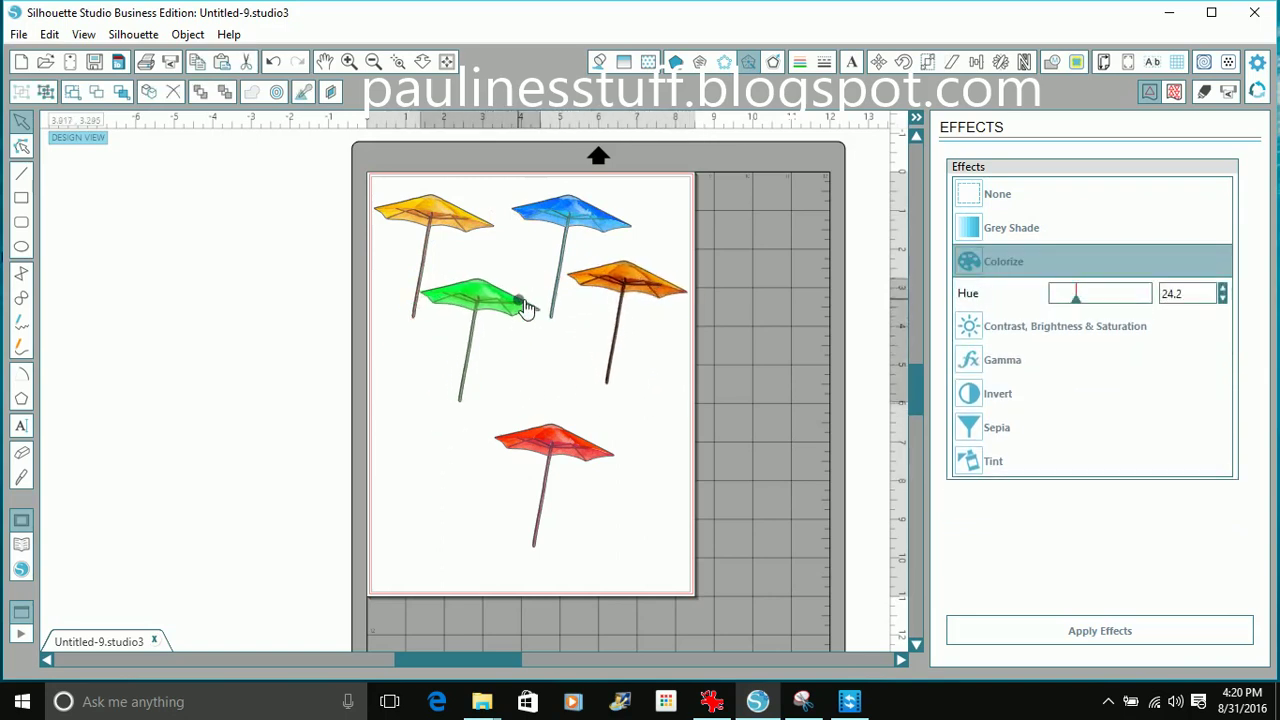
drag(563, 447, 548, 376)
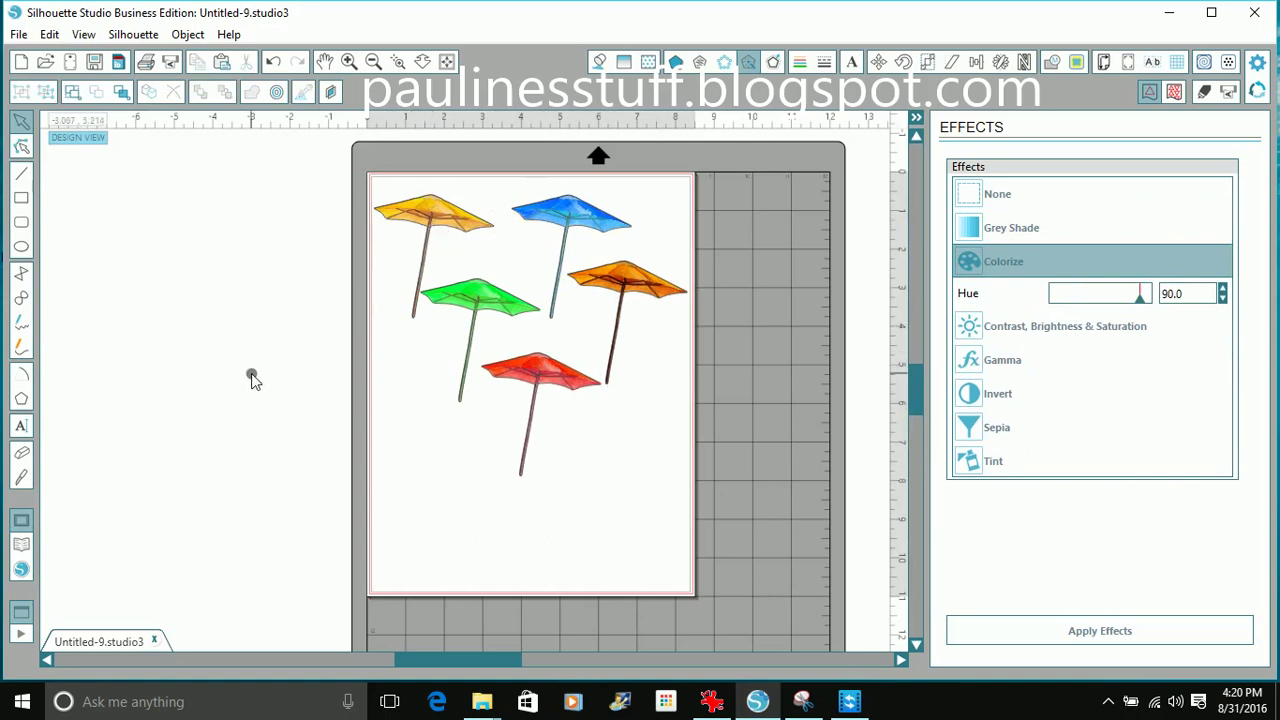
Move the mediterranean umbrella from the TEST library folder into its DONE subfolder and return to the design page
click(22, 546)
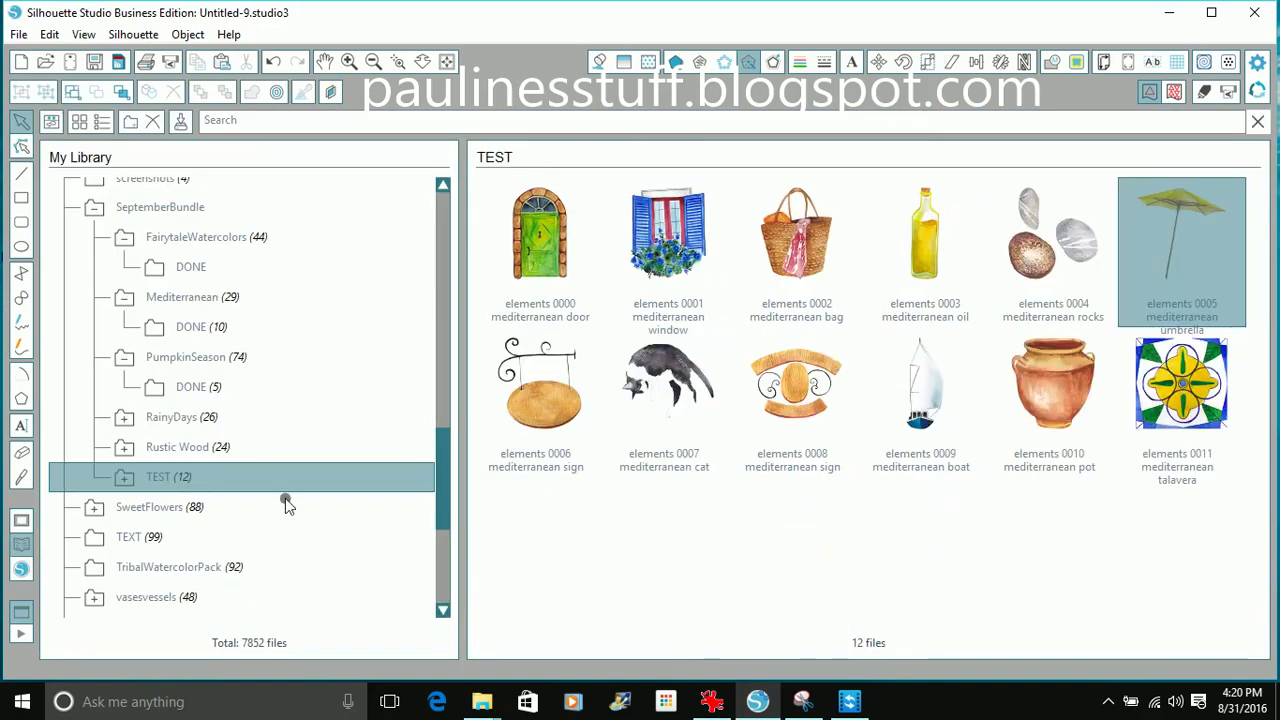
click(124, 478)
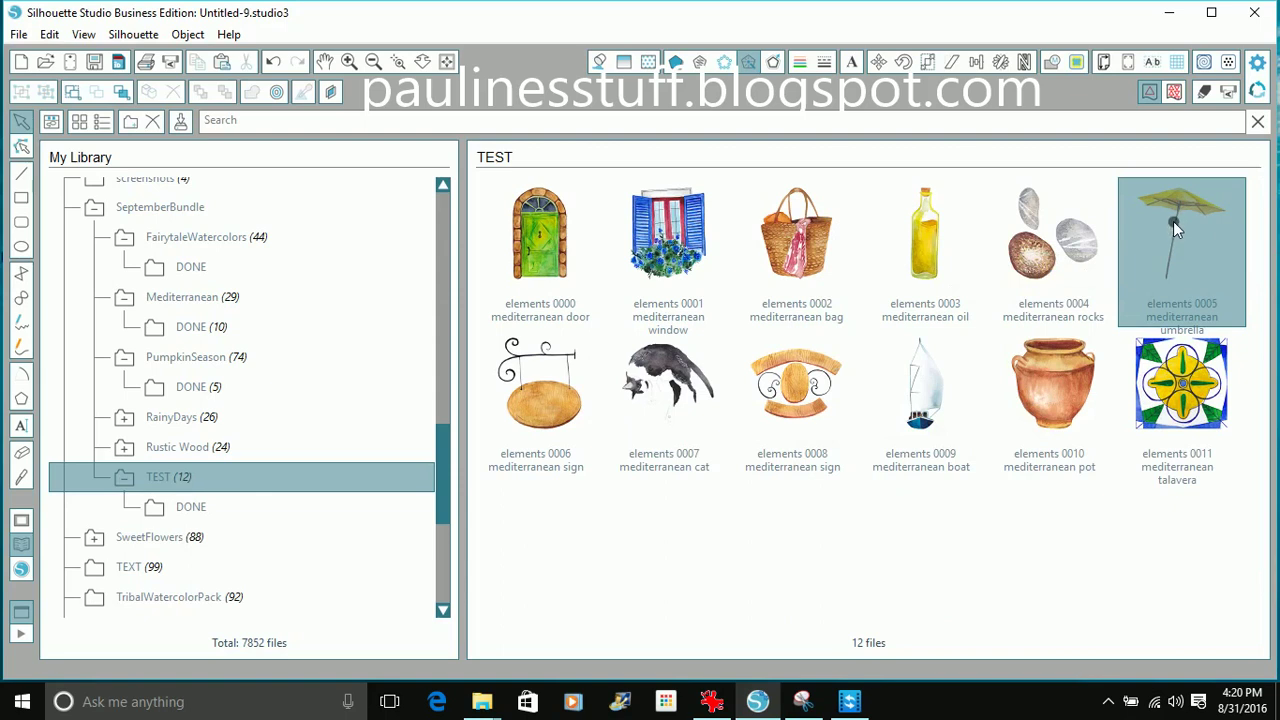
drag(1116, 256, 222, 514)
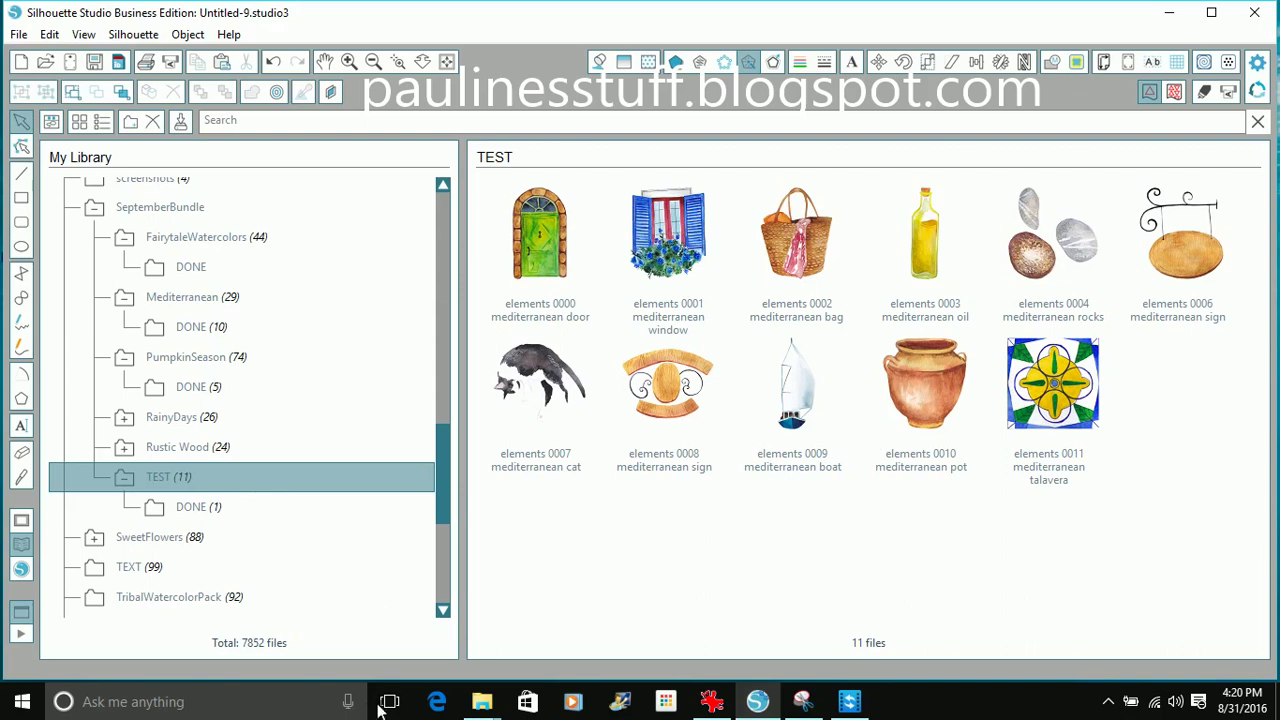
click(21, 521)
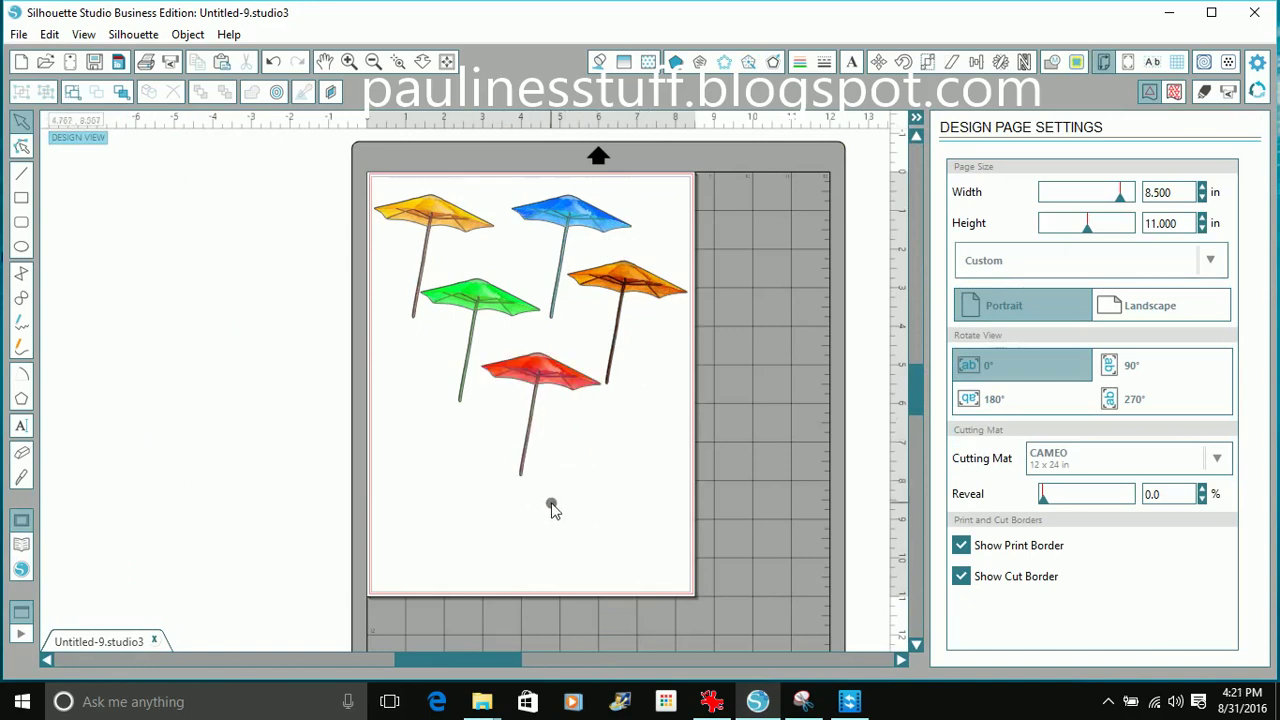
click(538, 394)
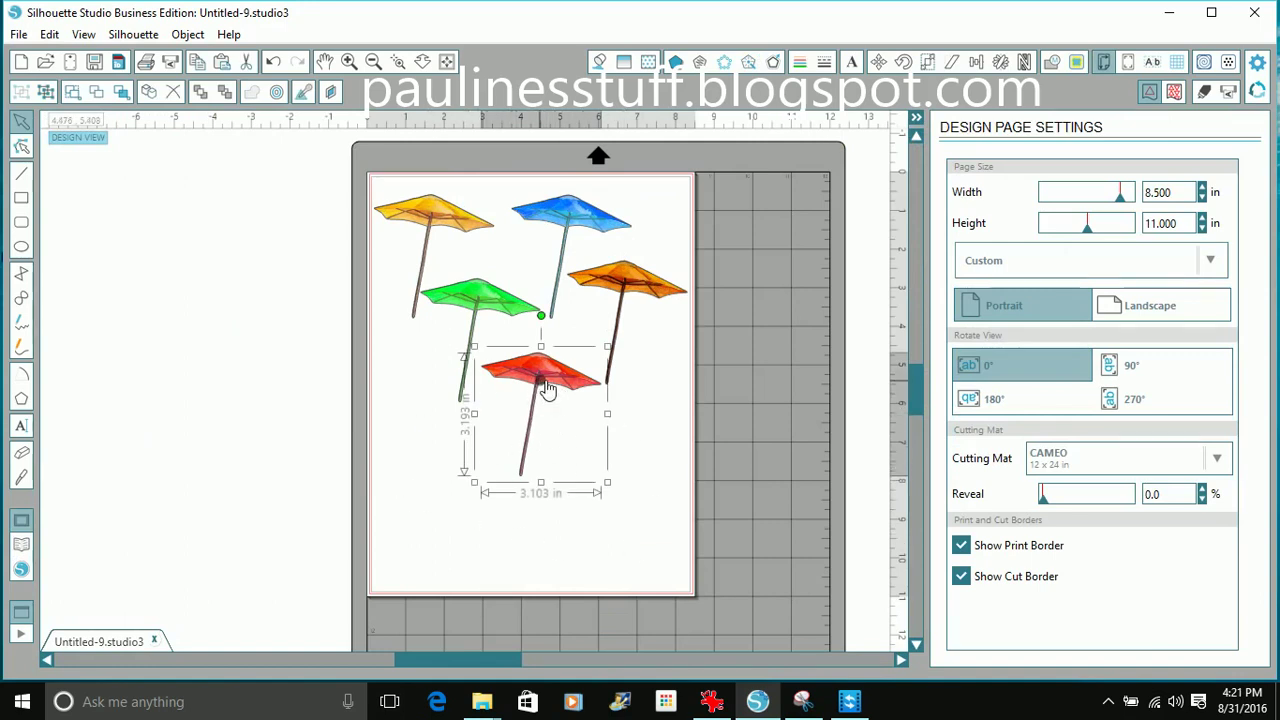
click(21, 546)
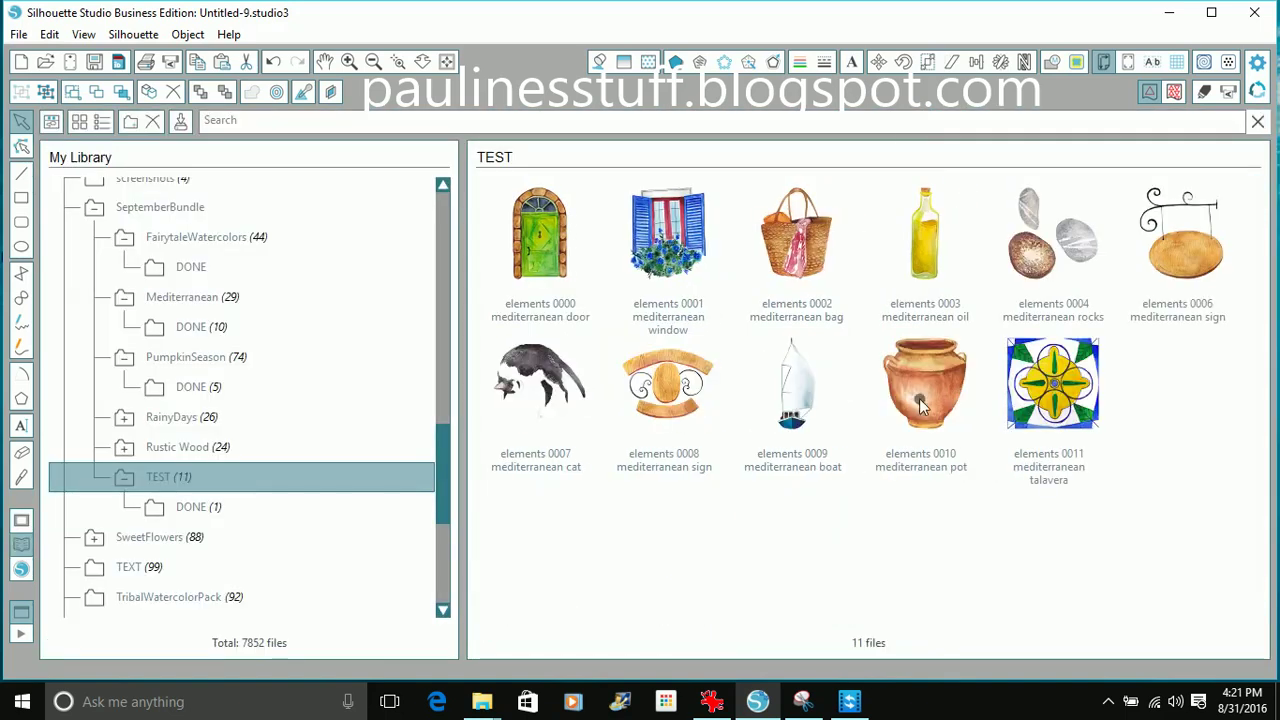
click(927, 266)
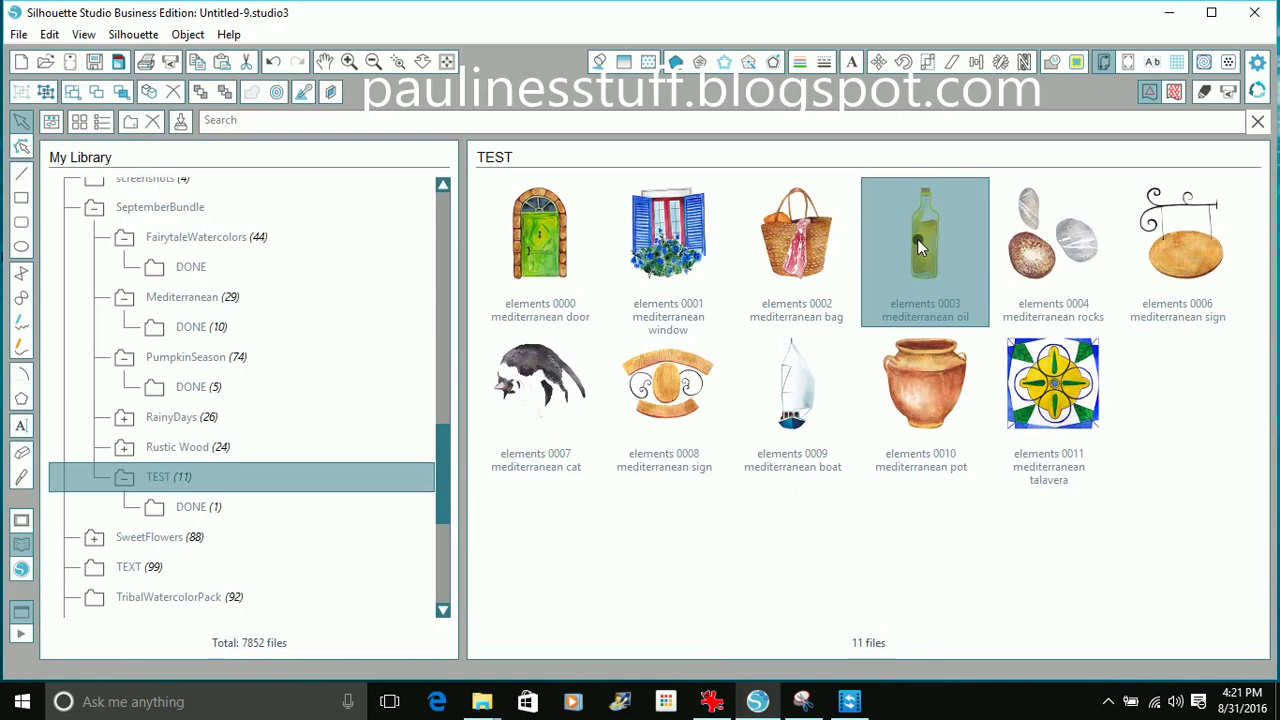
double_click(929, 275)
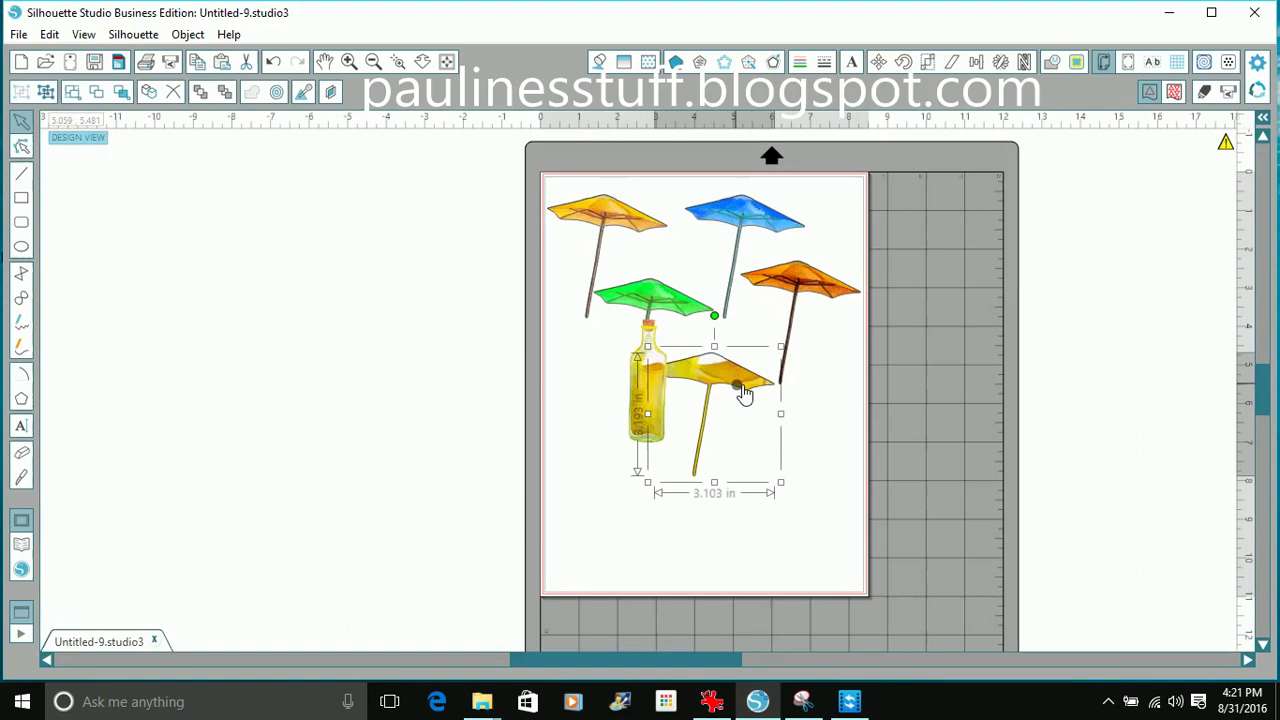
drag(658, 362, 502, 407)
drag(736, 388, 726, 414)
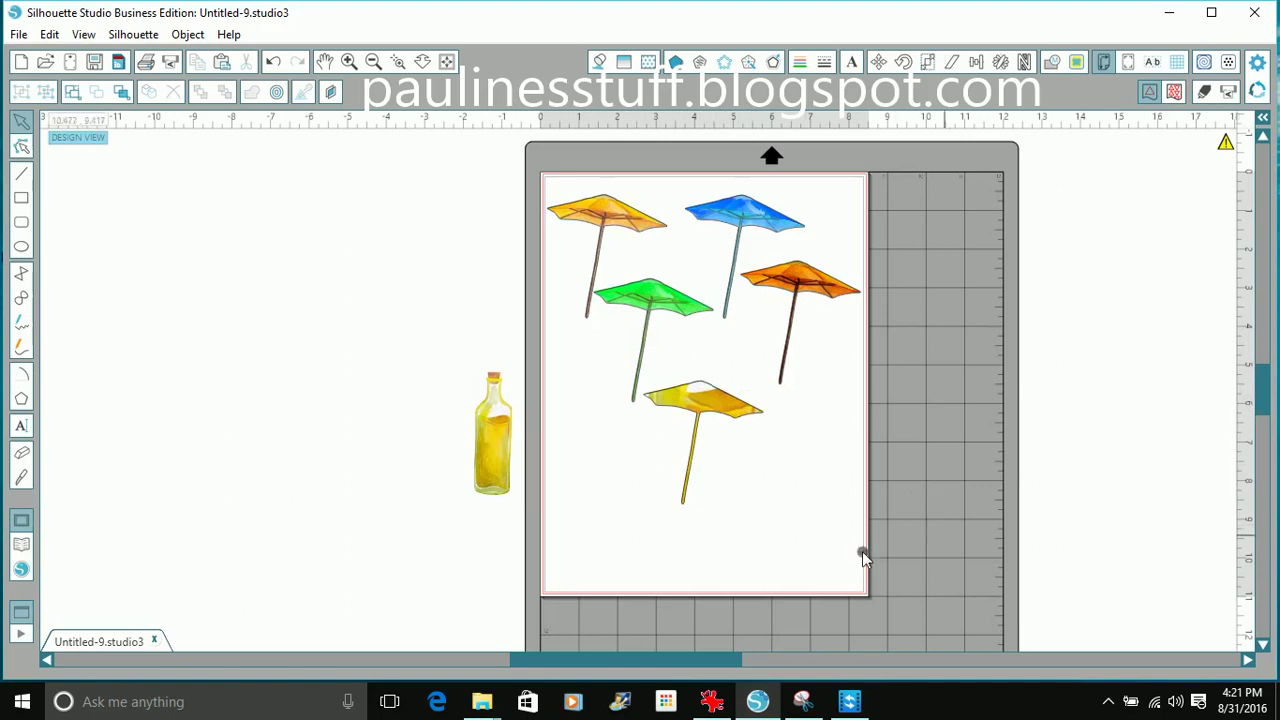
key(ctrl+z)
key(ctrl+z)
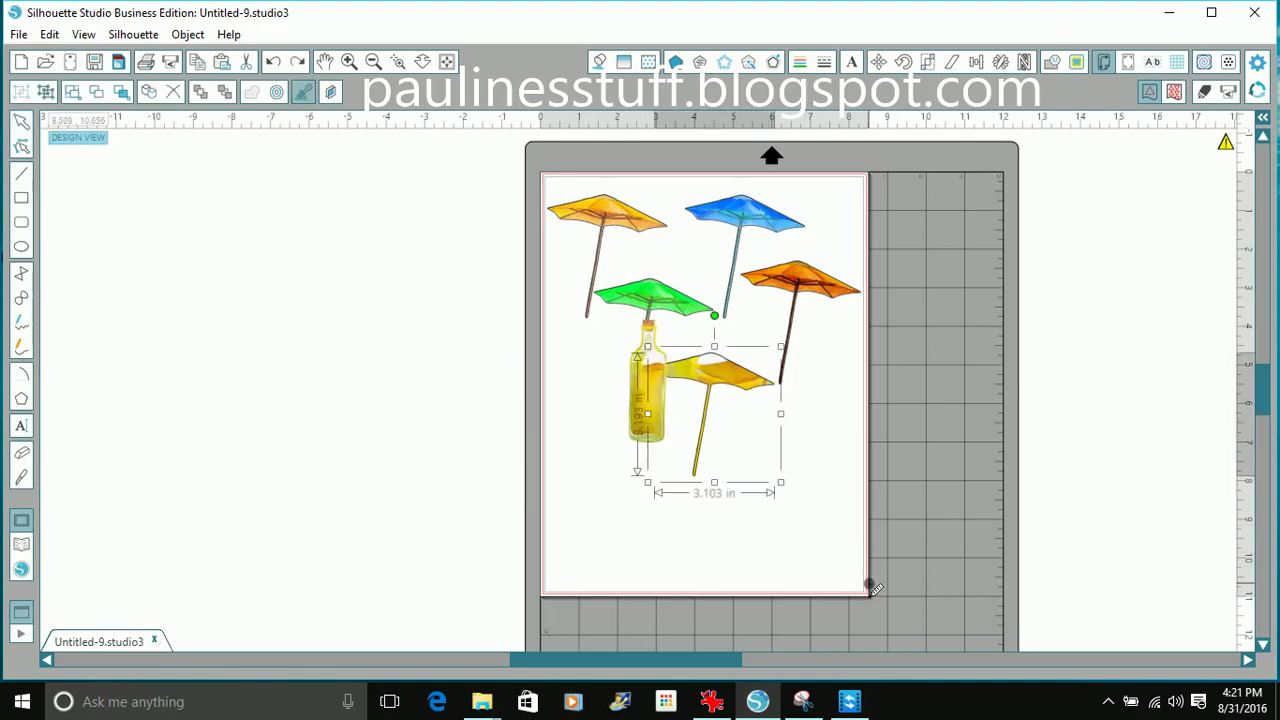
key(ctrl+z)
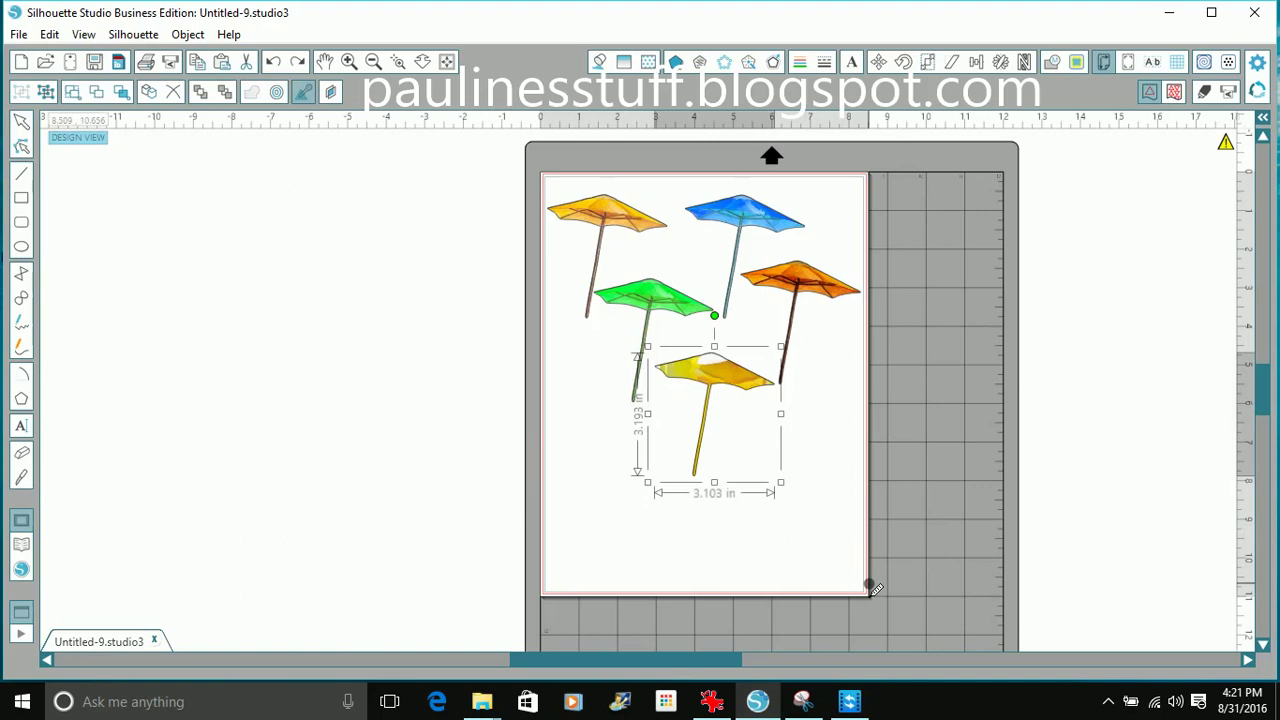
key(ctrl+z)
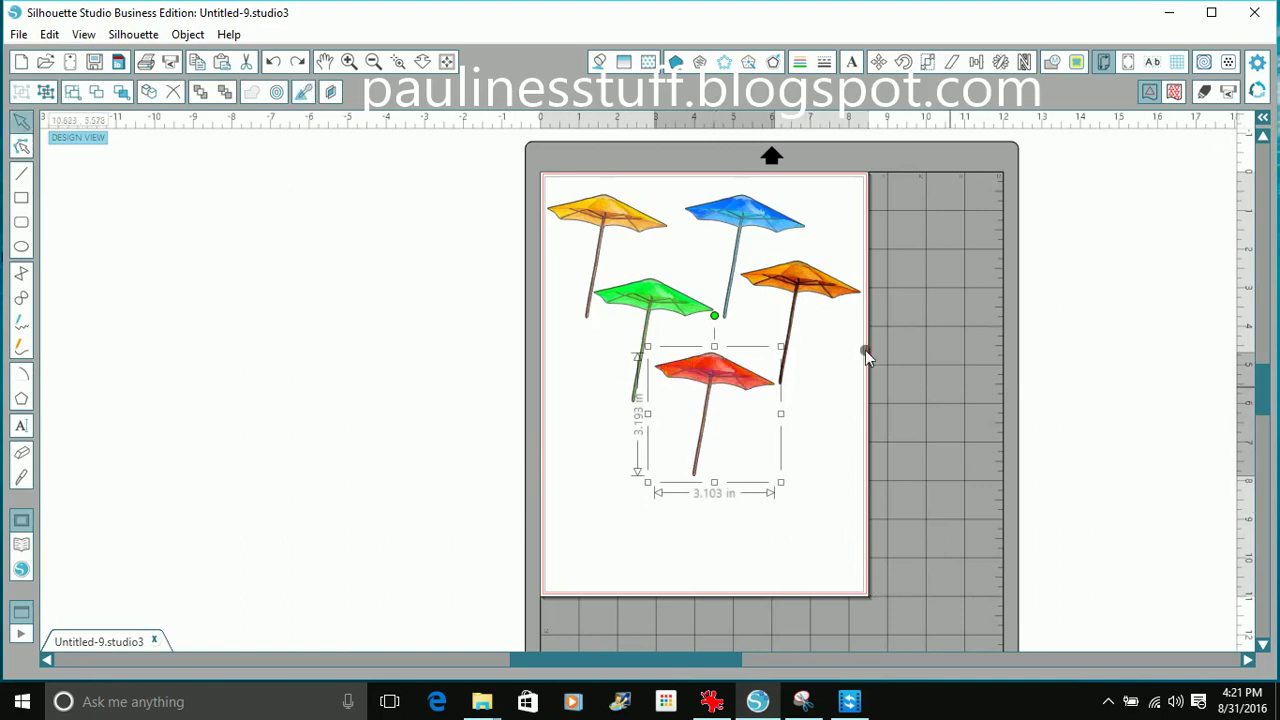
With nothing selected, add the mediterranean oil image from the TEST library folder and place it in the blank area beside the mat
click(360, 494)
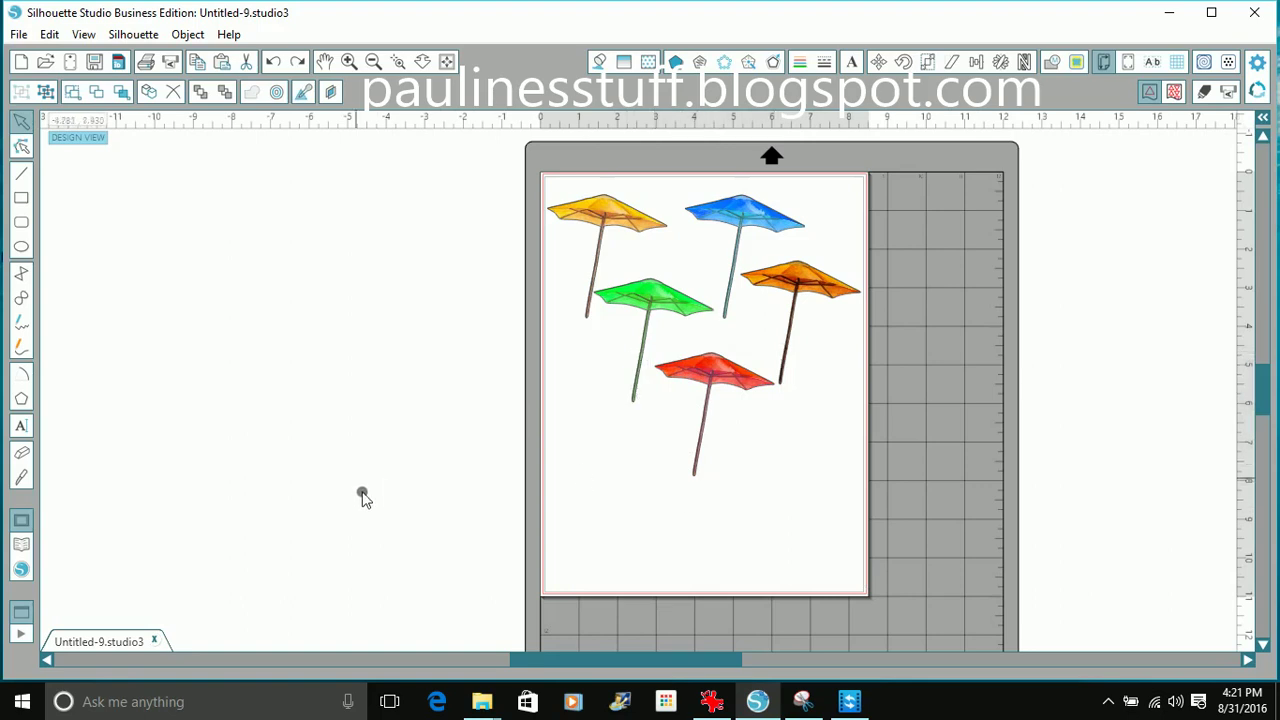
click(21, 546)
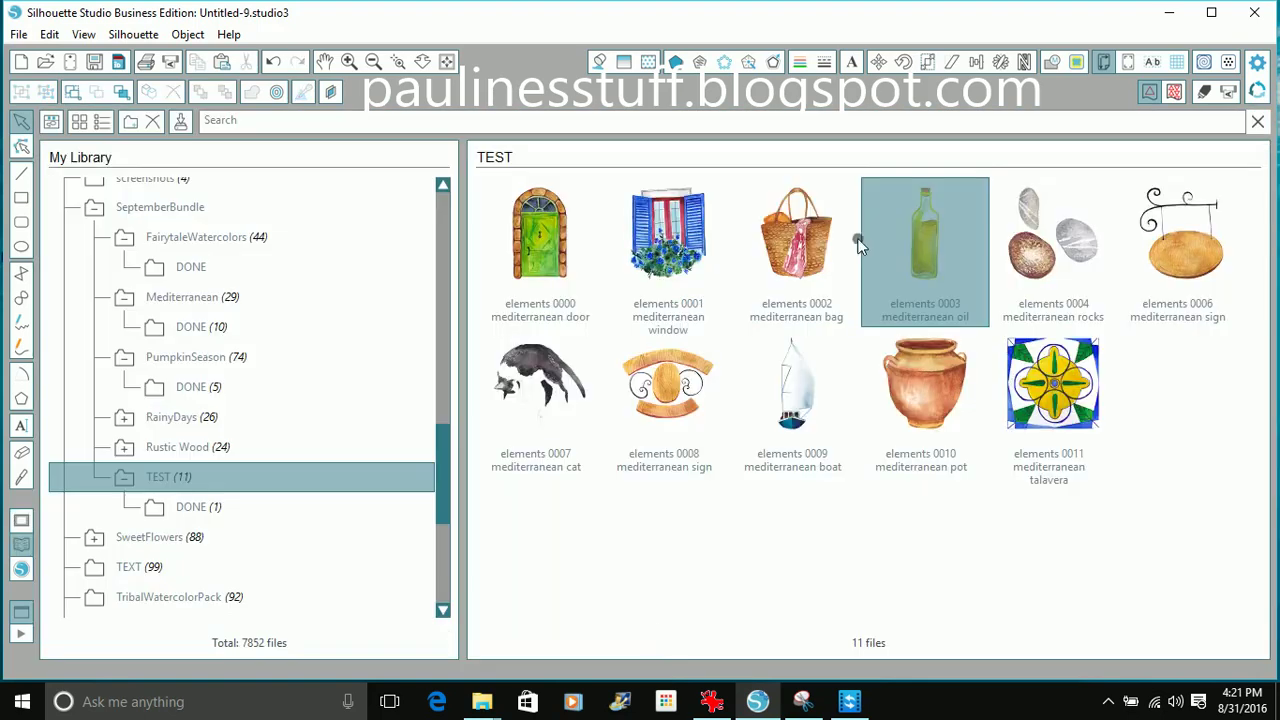
double_click(927, 255)
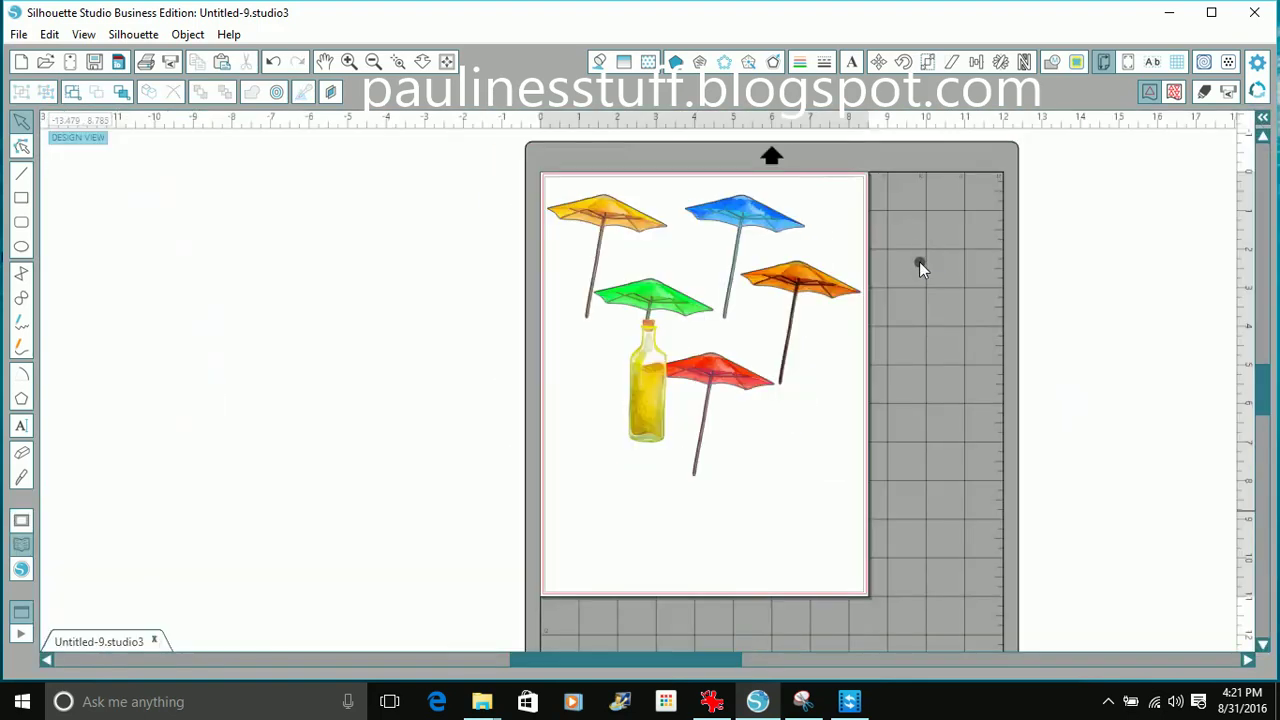
drag(628, 440, 614, 514)
key(Escape)
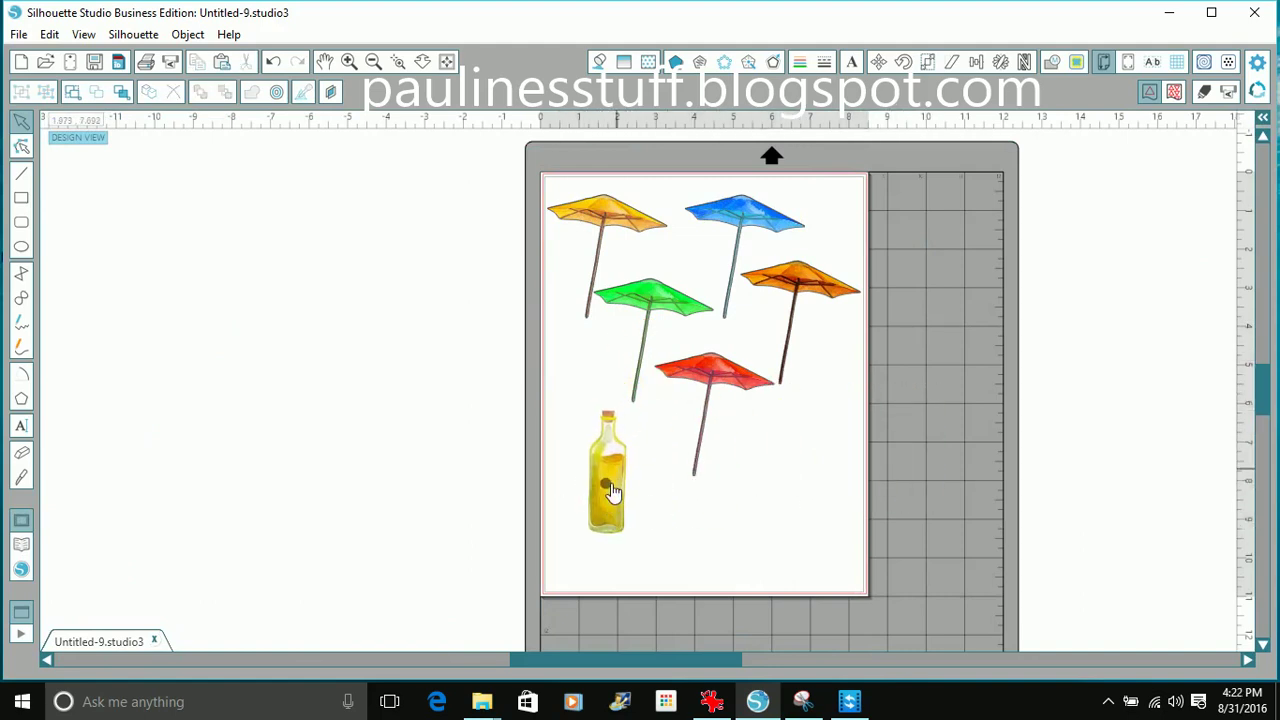
drag(612, 494, 587, 501)
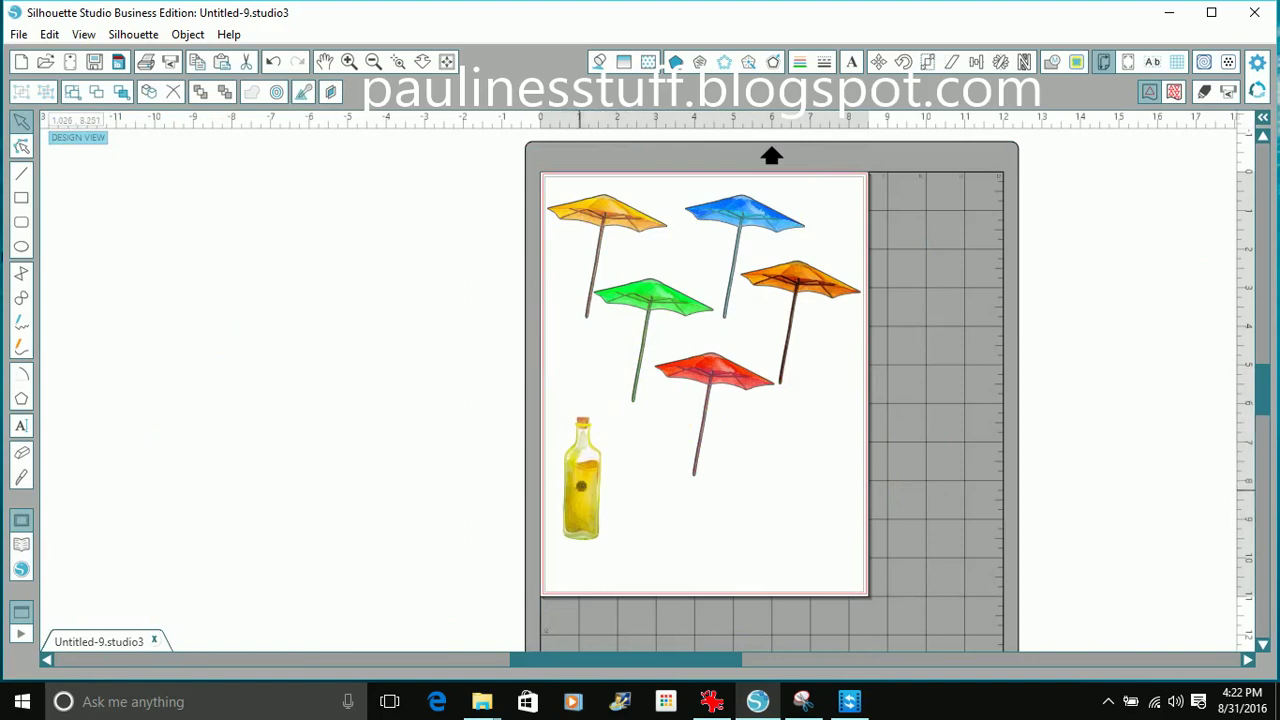
key(Escape)
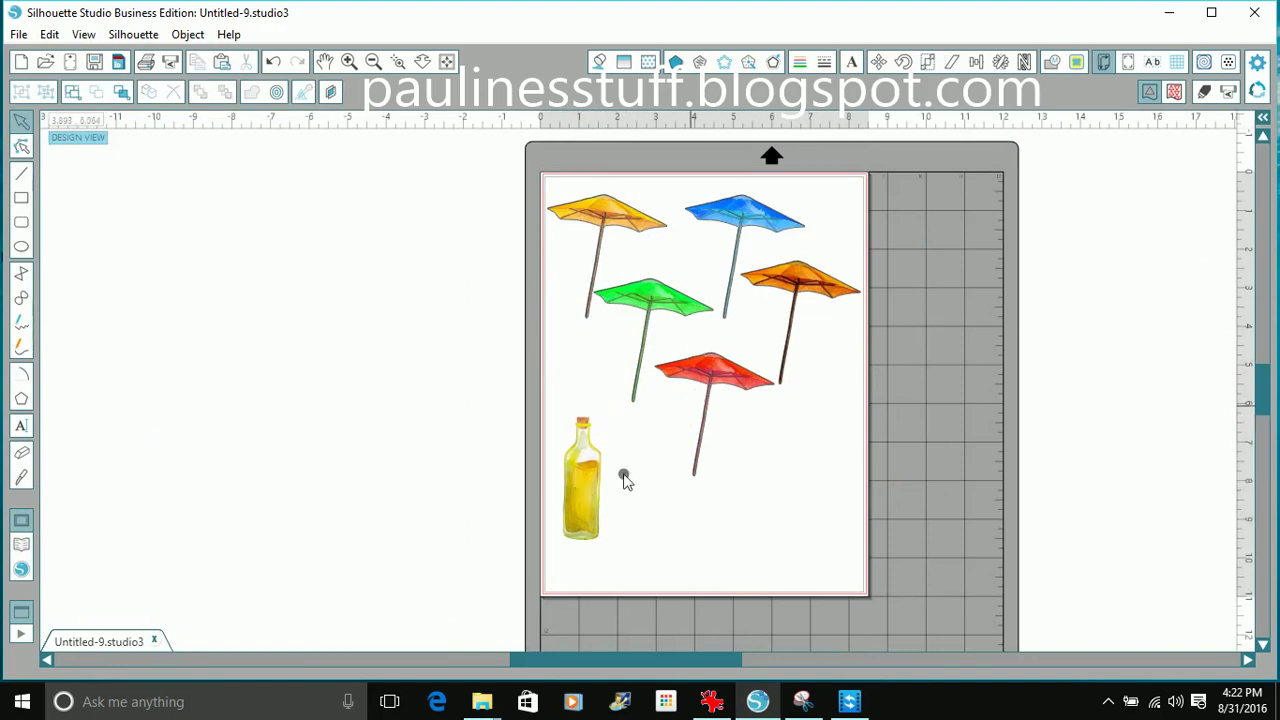
drag(598, 517, 454, 468)
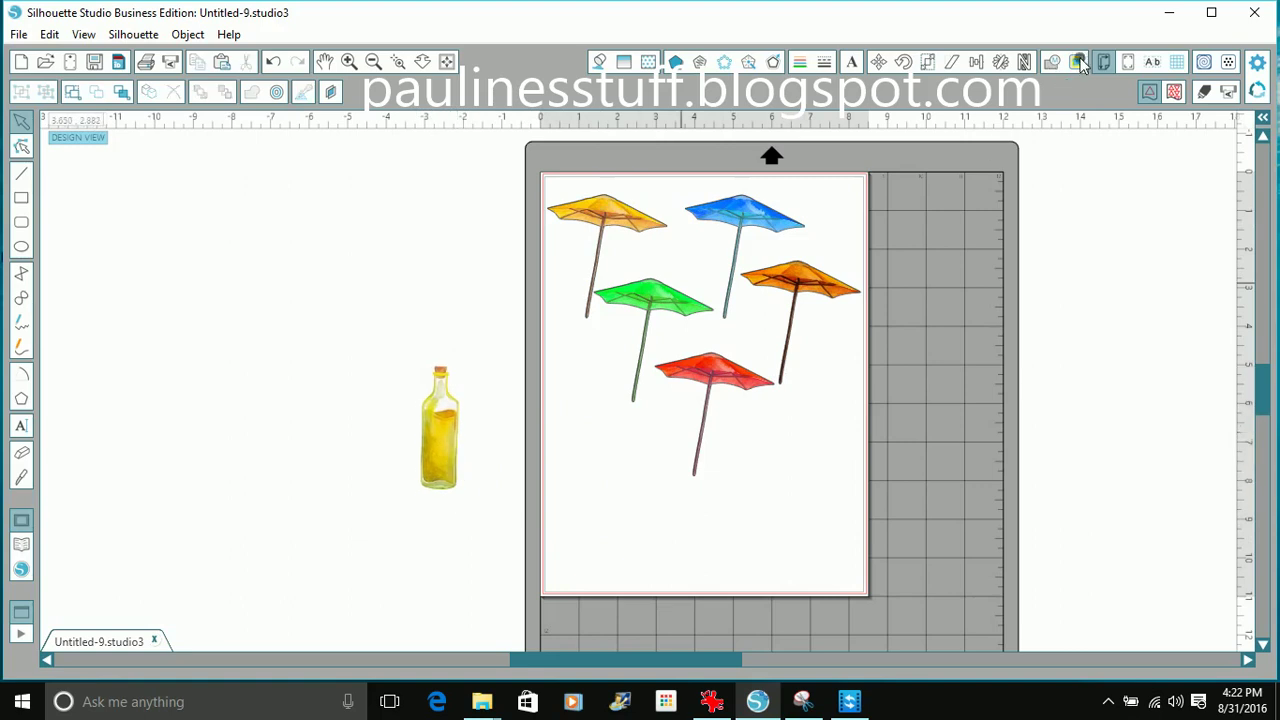
Trace the outer edge of the oil bottle with the high pass filter off and a threshold of 91.3%
click(1078, 62)
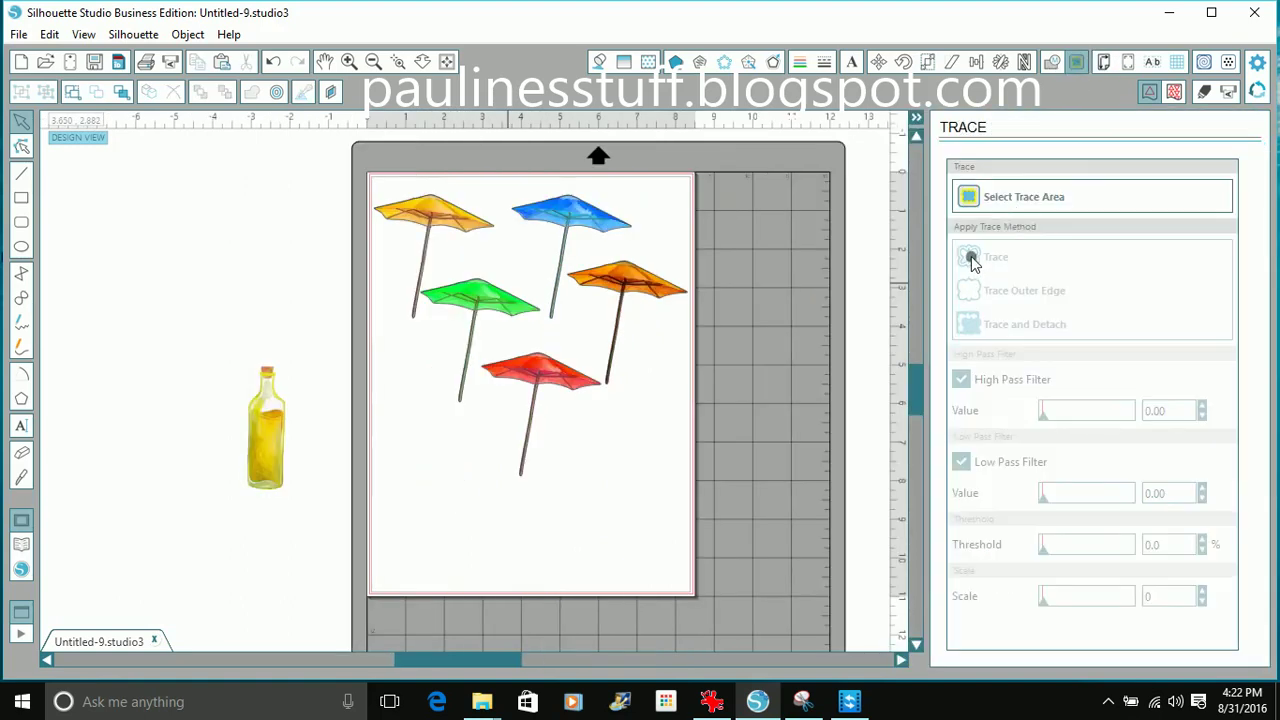
click(980, 197)
mouse_move(243, 355)
mouse_down()
mouse_move(297, 443)
mouse_move(298, 503)
mouse_up()
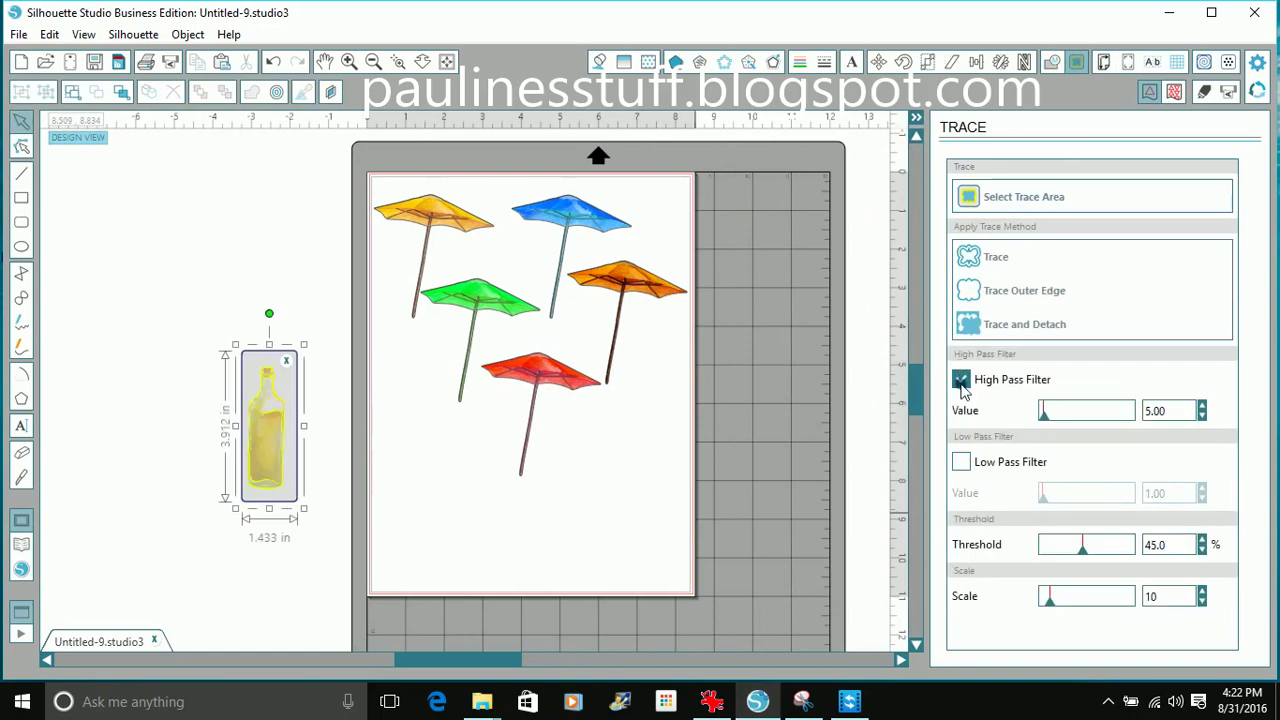
mouse_move(1090, 555)
mouse_down()
mouse_move(1145, 561)
mouse_move(1128, 566)
mouse_up()
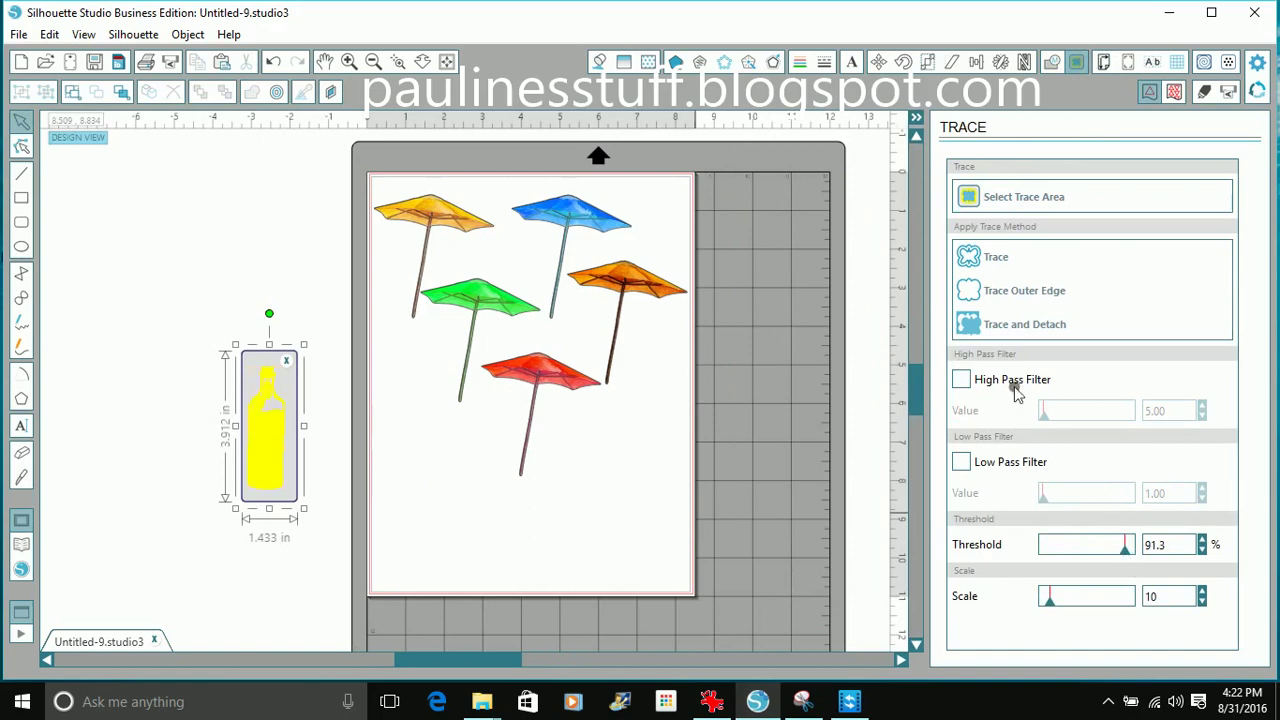
click(980, 290)
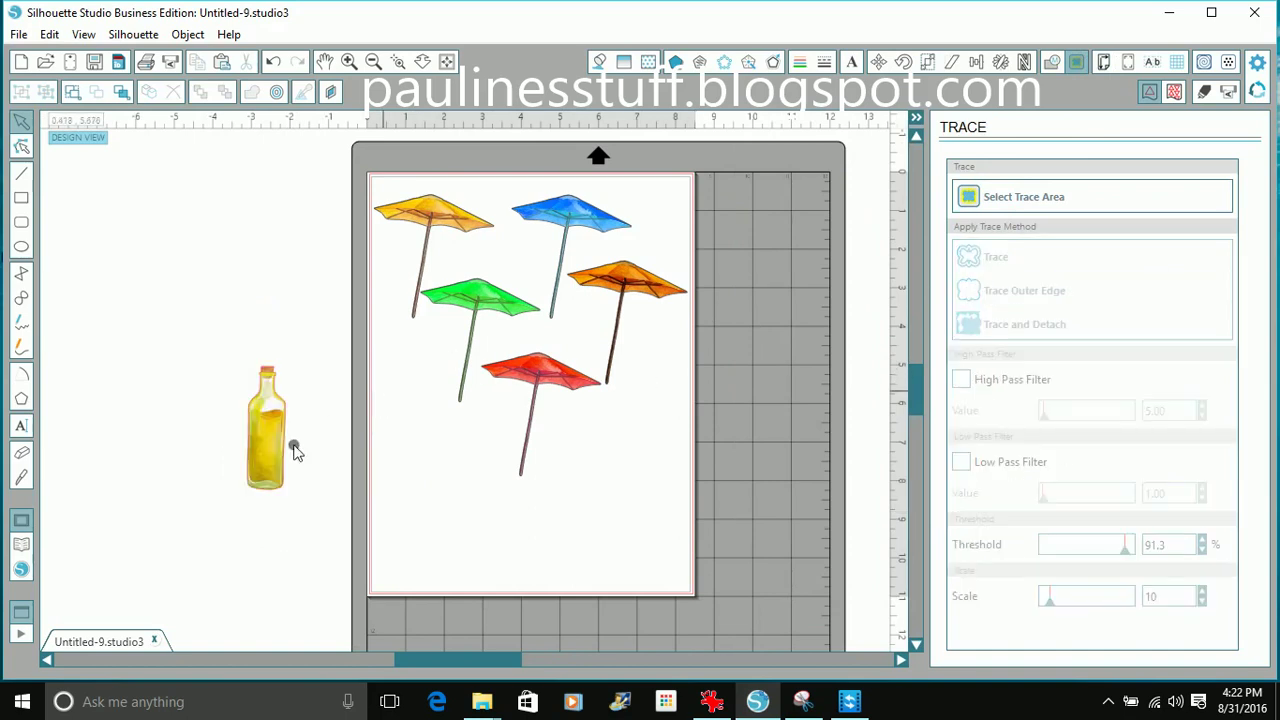
Move the bottle picture off its traced outline and place a duplicate of the outline over the picture
drag(250, 462, 205, 462)
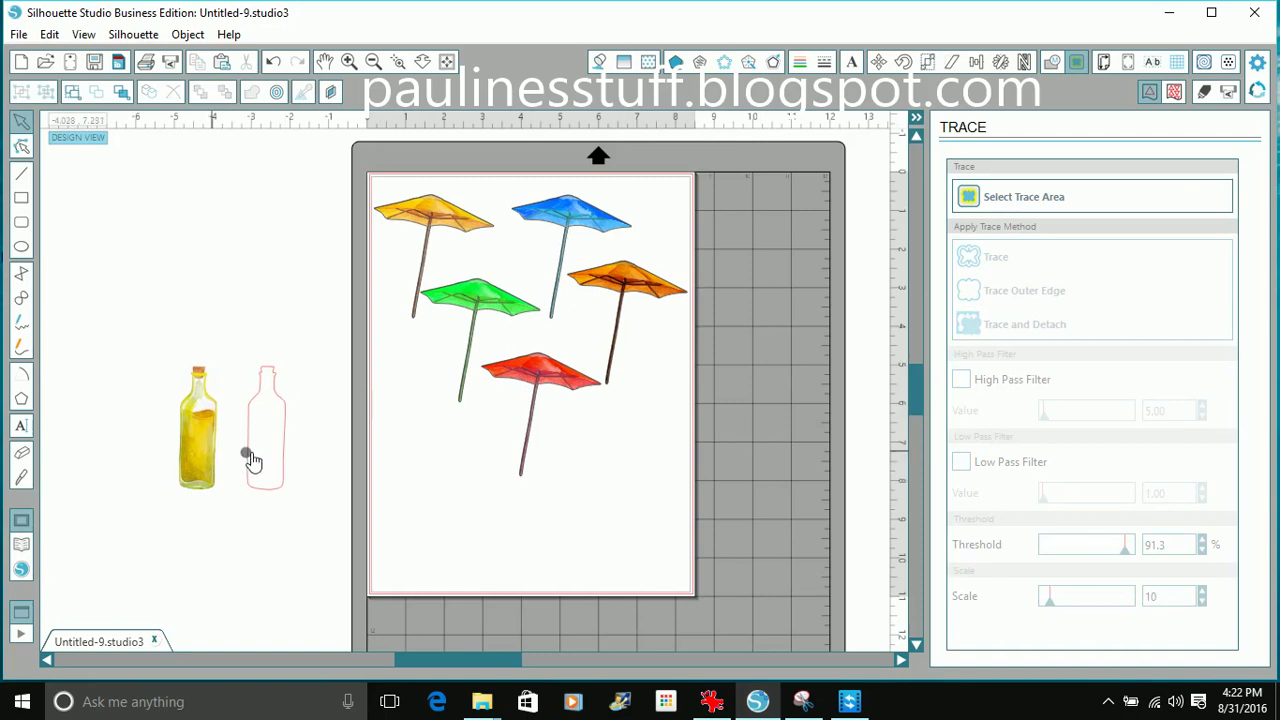
click(276, 490)
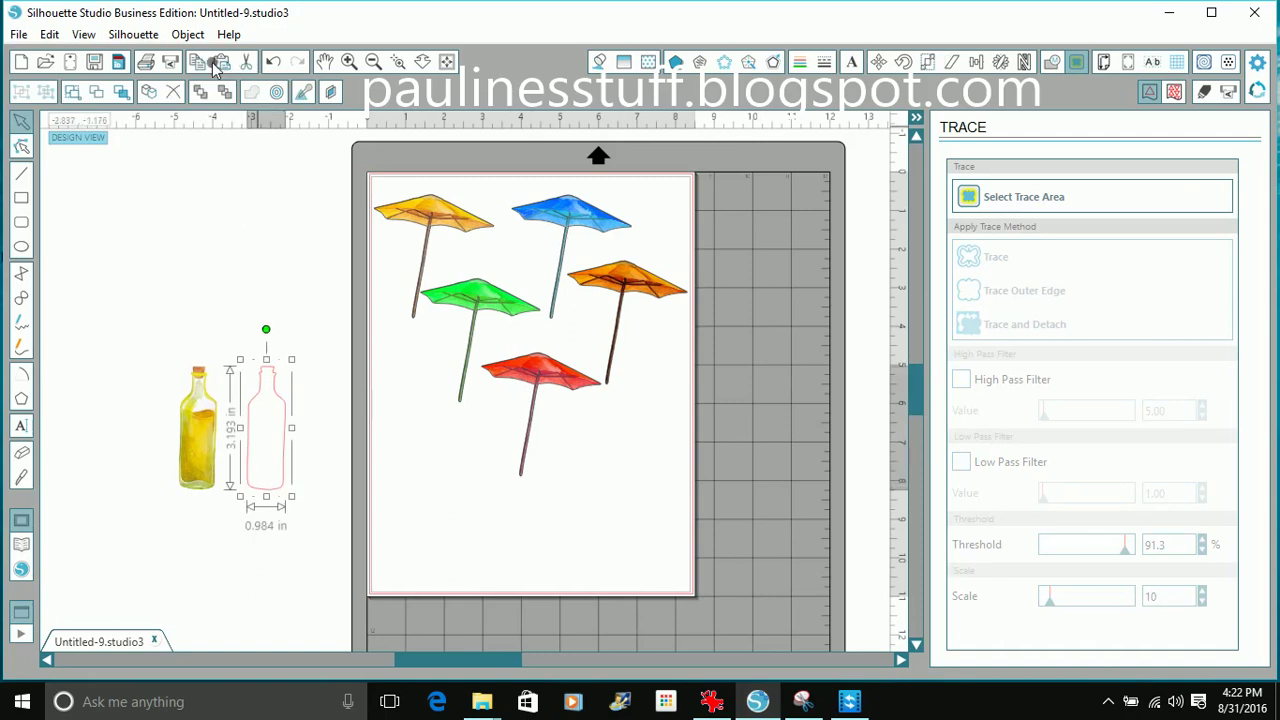
click(224, 68)
drag(320, 522, 221, 491)
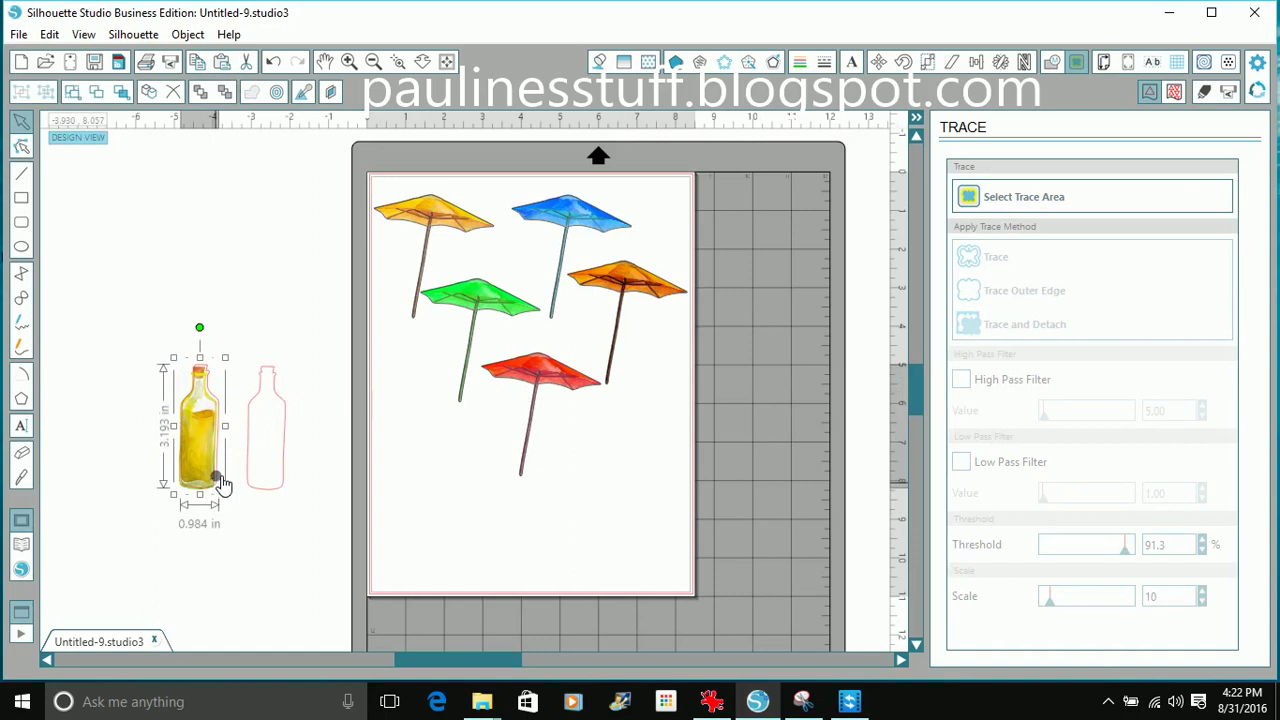
Nudge the duplicate outline up and to the left until it lines up with the bottle picture
click(349, 62)
click(190, 463)
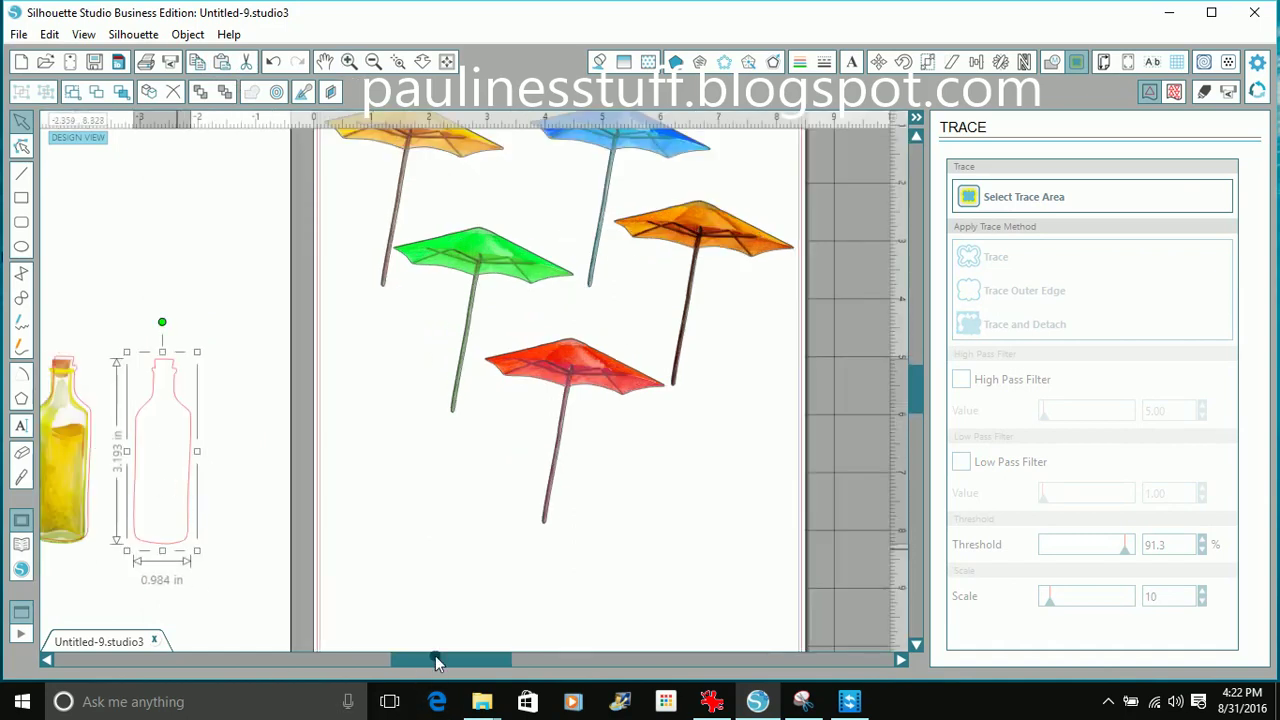
drag(435, 660, 357, 662)
click(376, 492)
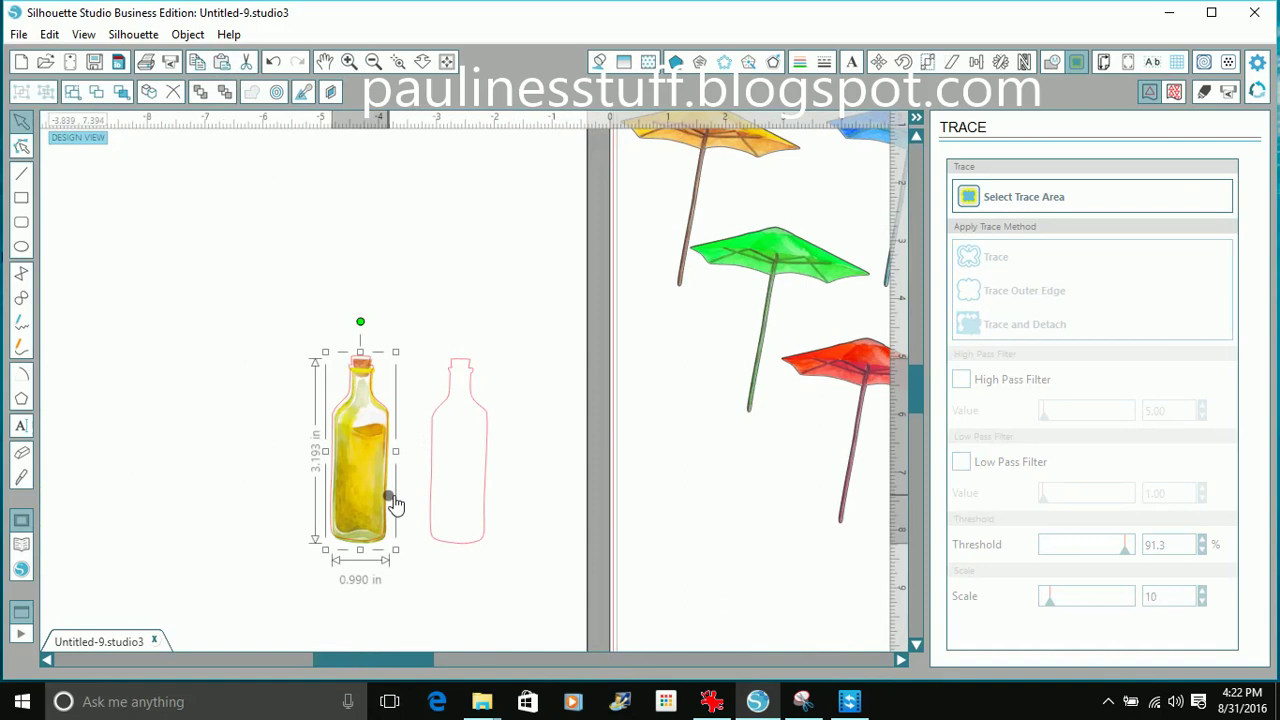
key(Up)
key(Up)
key(Left)
key(Left)
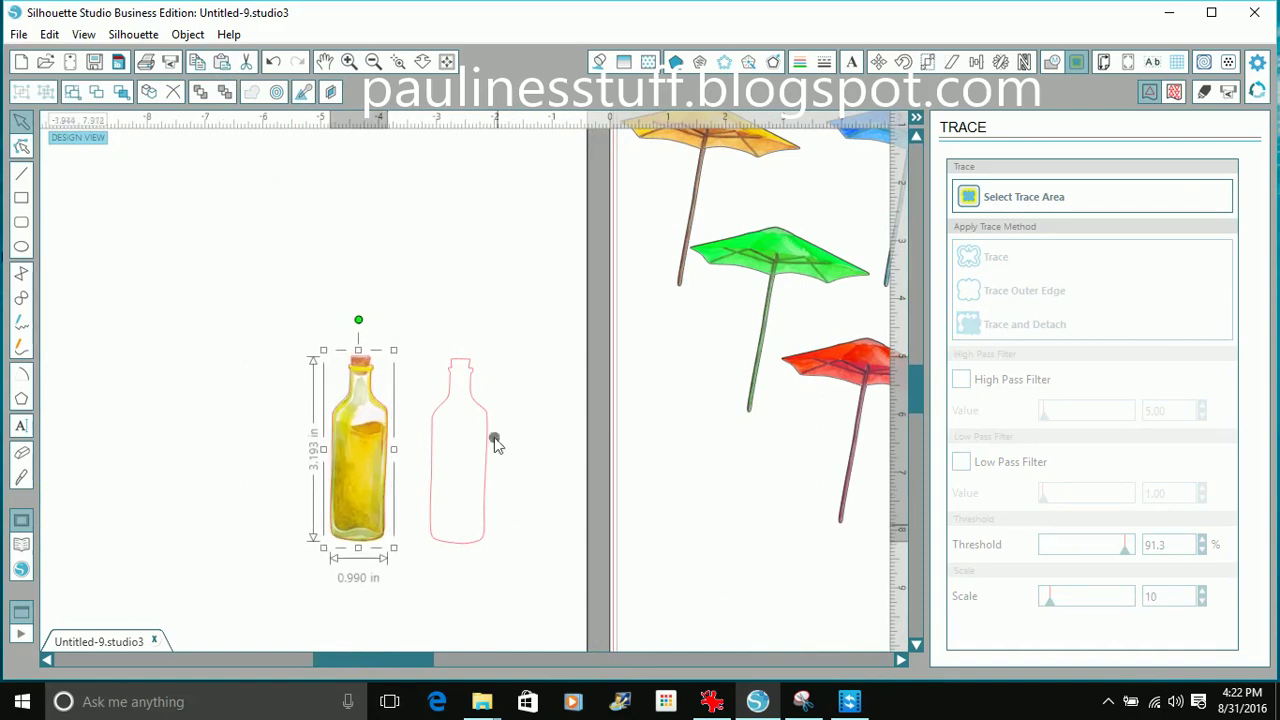
Crop the bottle picture to the duplicate outline
click(314, 300)
drag(277, 299, 408, 578)
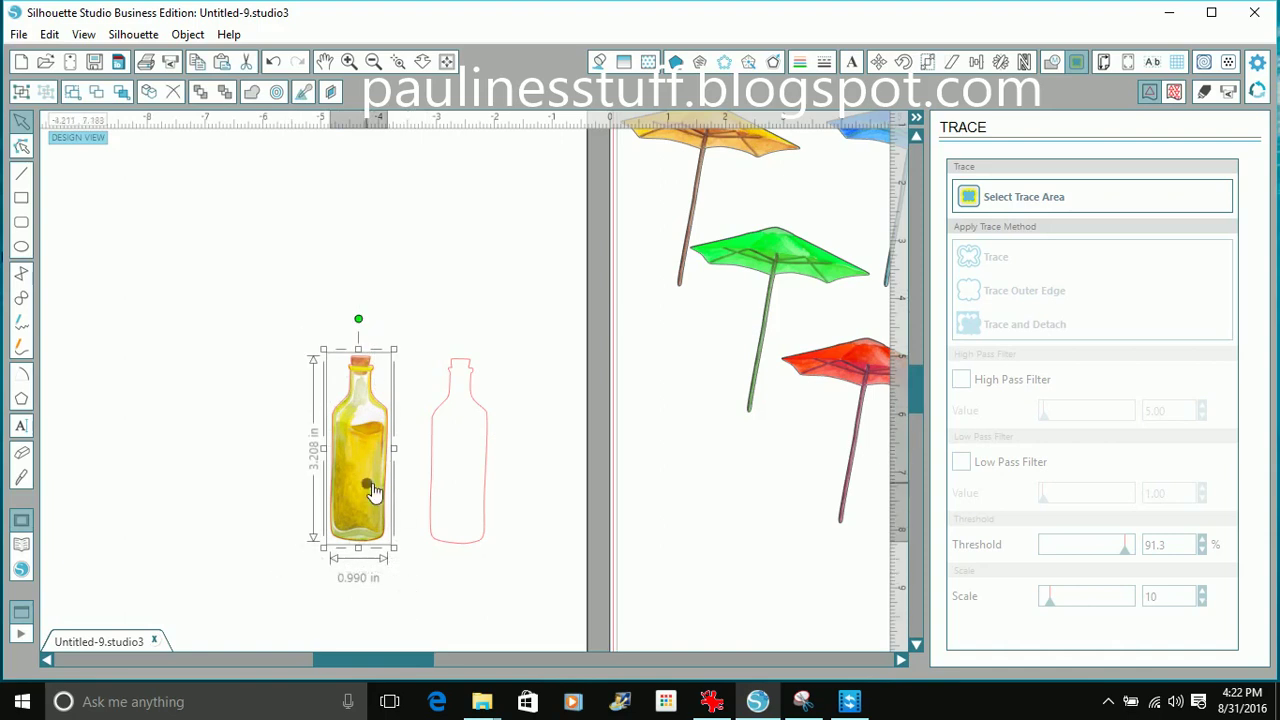
click(1052, 63)
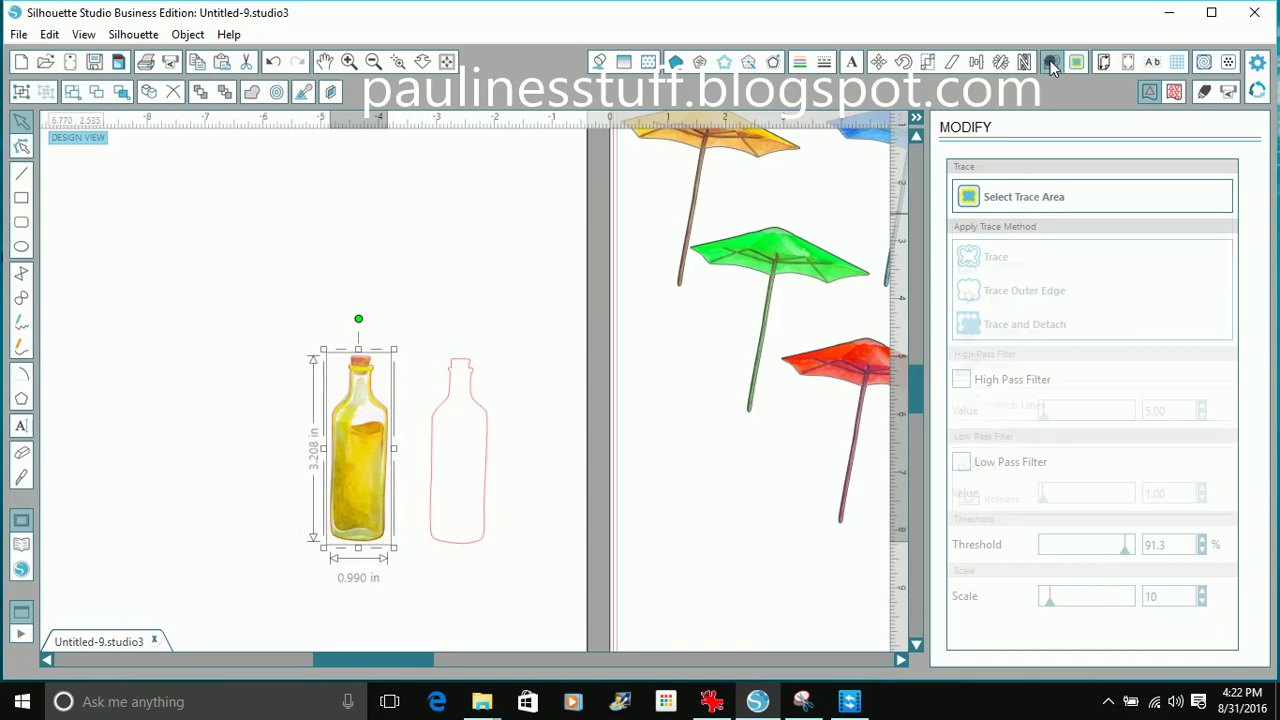
click(983, 300)
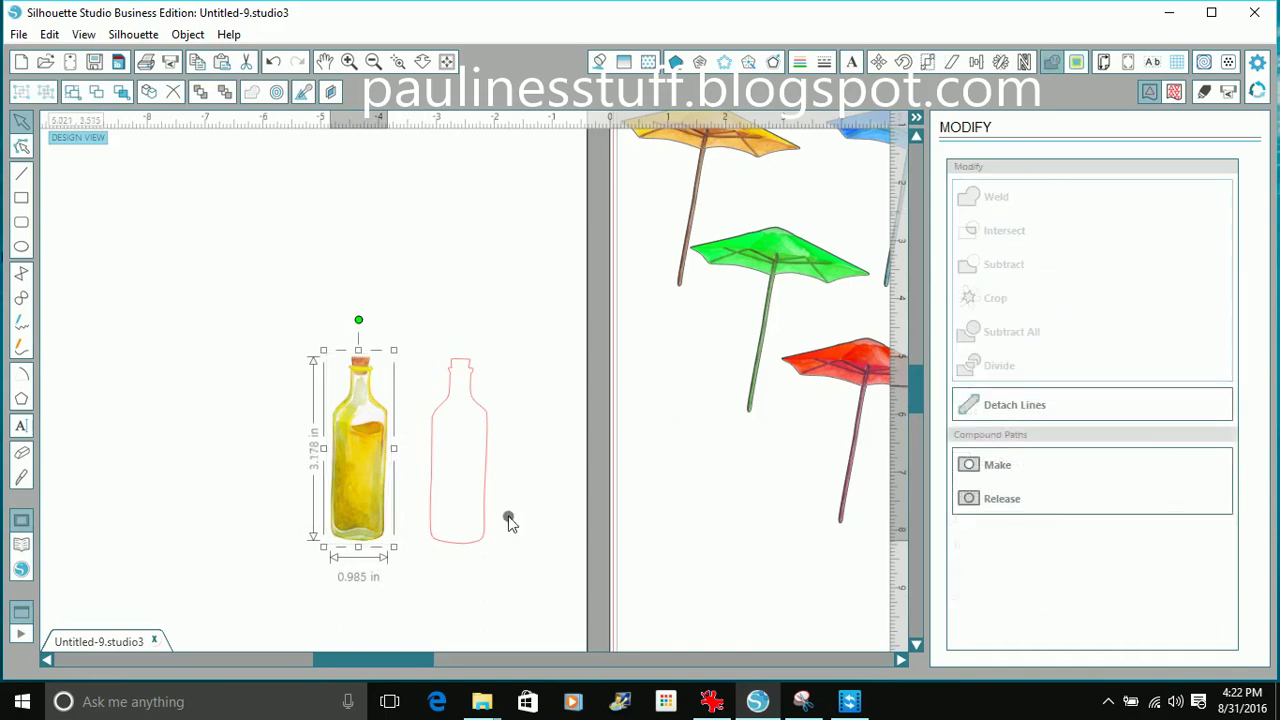
Place the cropped bottle over the remaining traced outline and nudge it up into alignment
drag(352, 474, 460, 484)
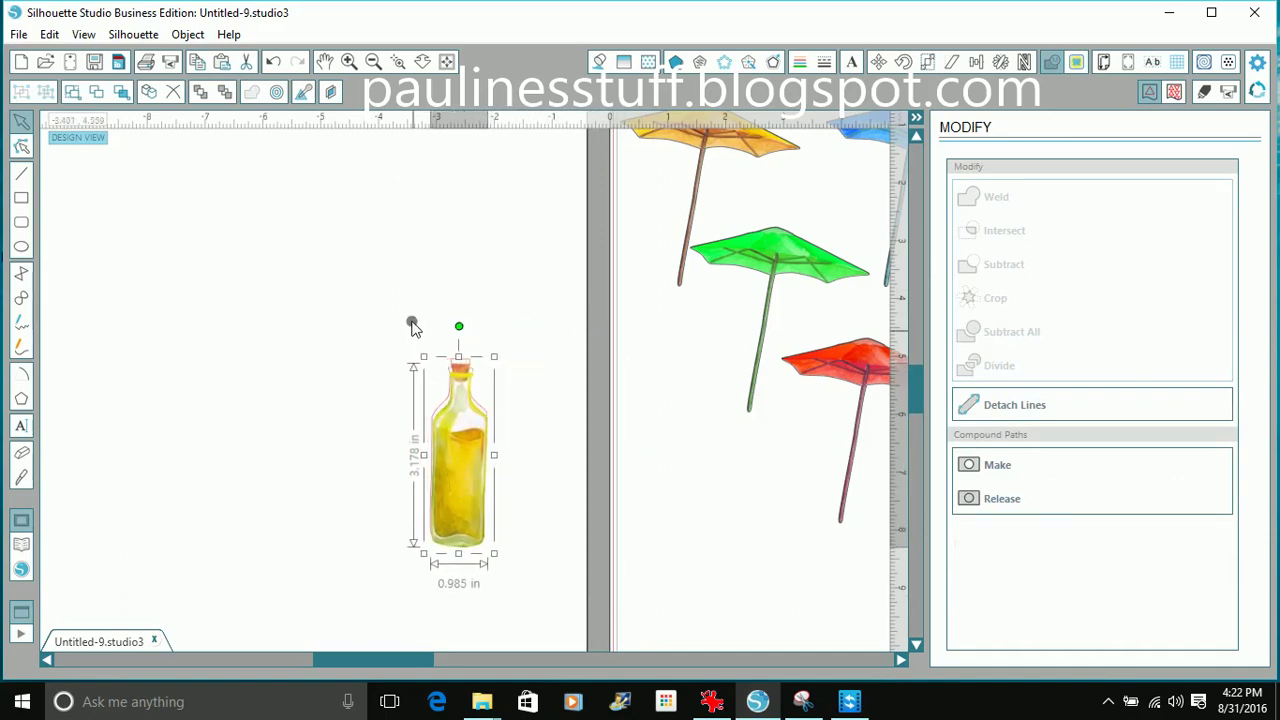
click(517, 486)
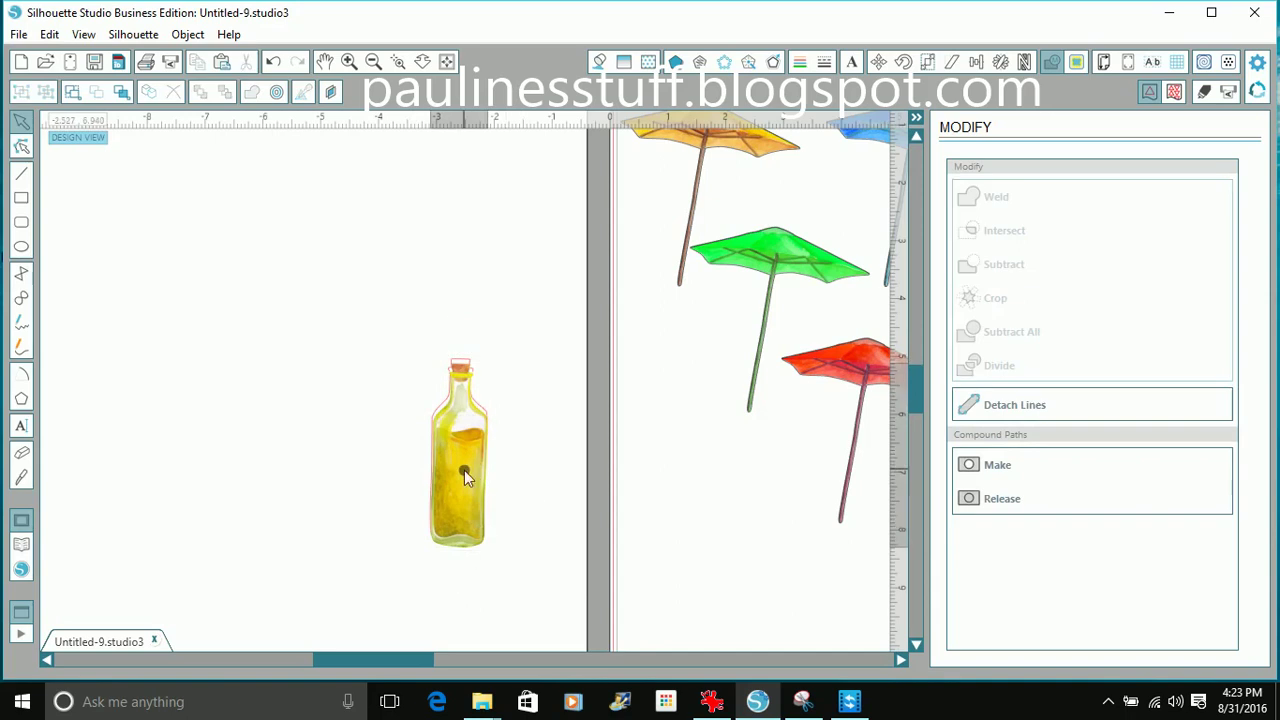
click(465, 477)
key(Up)
key(Up)
key(Up)
key(Up)
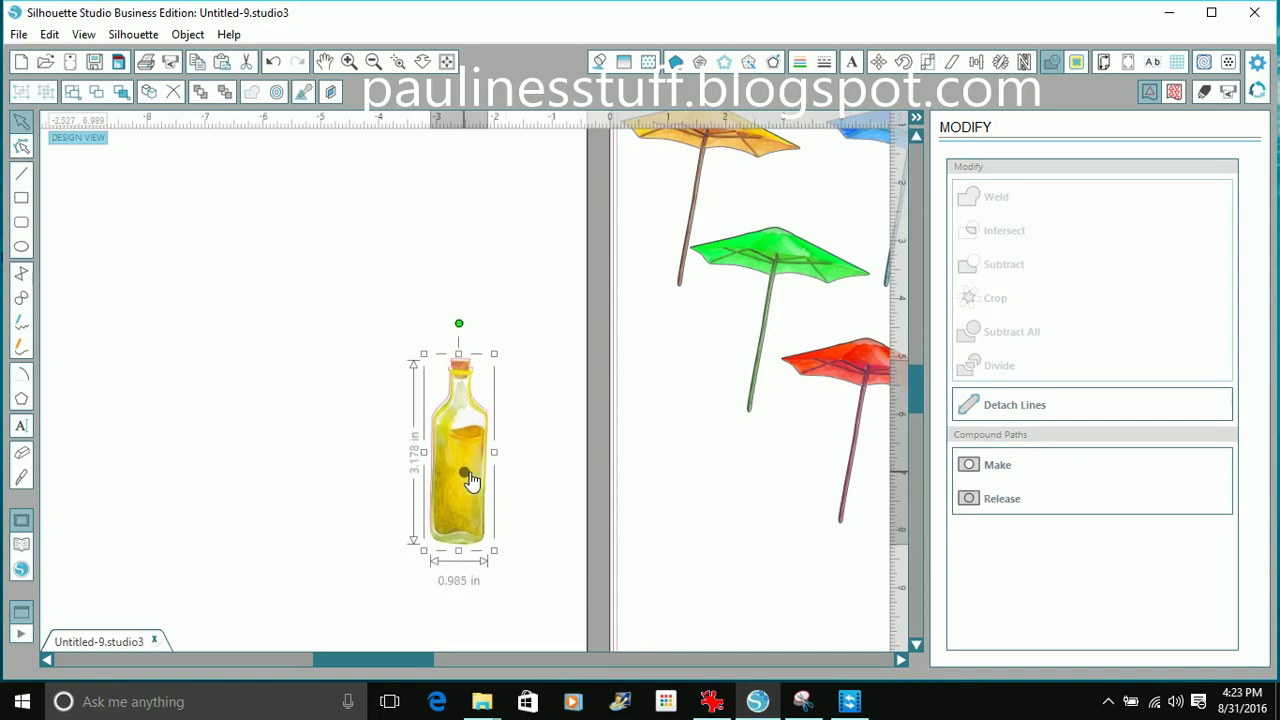
Nudge the cropped bottle into exact alignment with its outline and group the picture and outline together
key(Left)
key(Up)
key(Right)
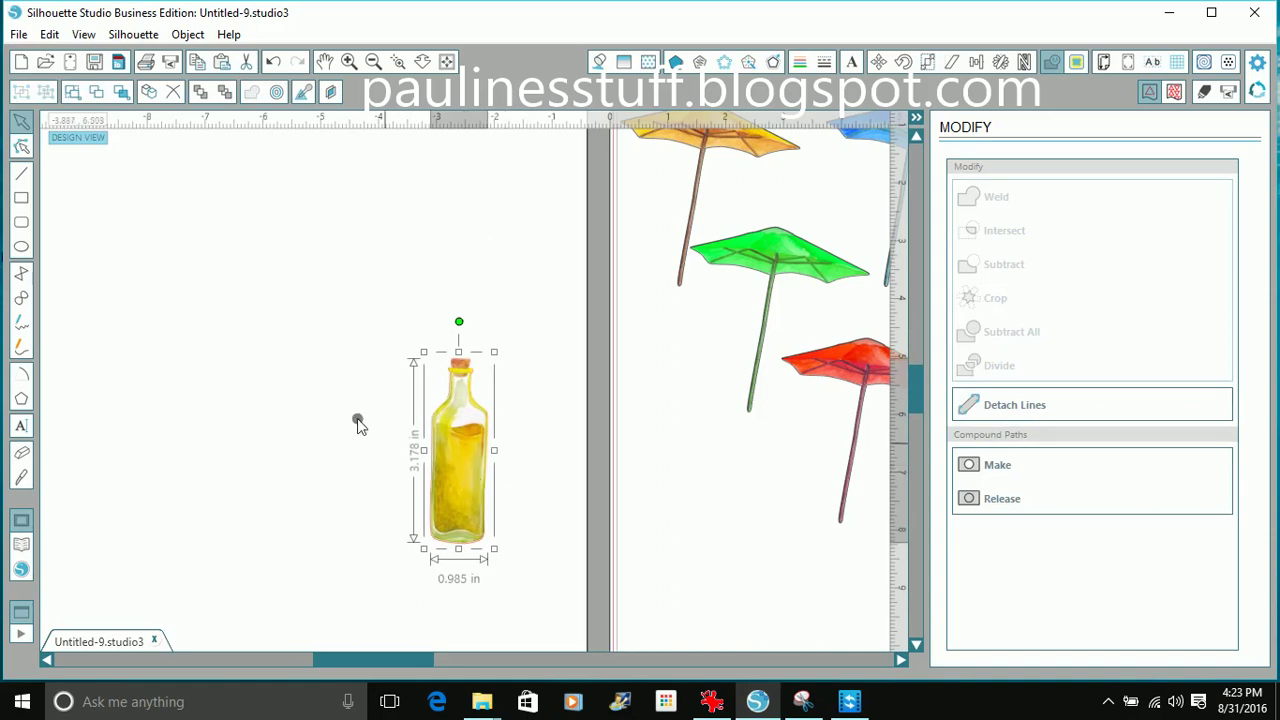
drag(386, 297, 507, 573)
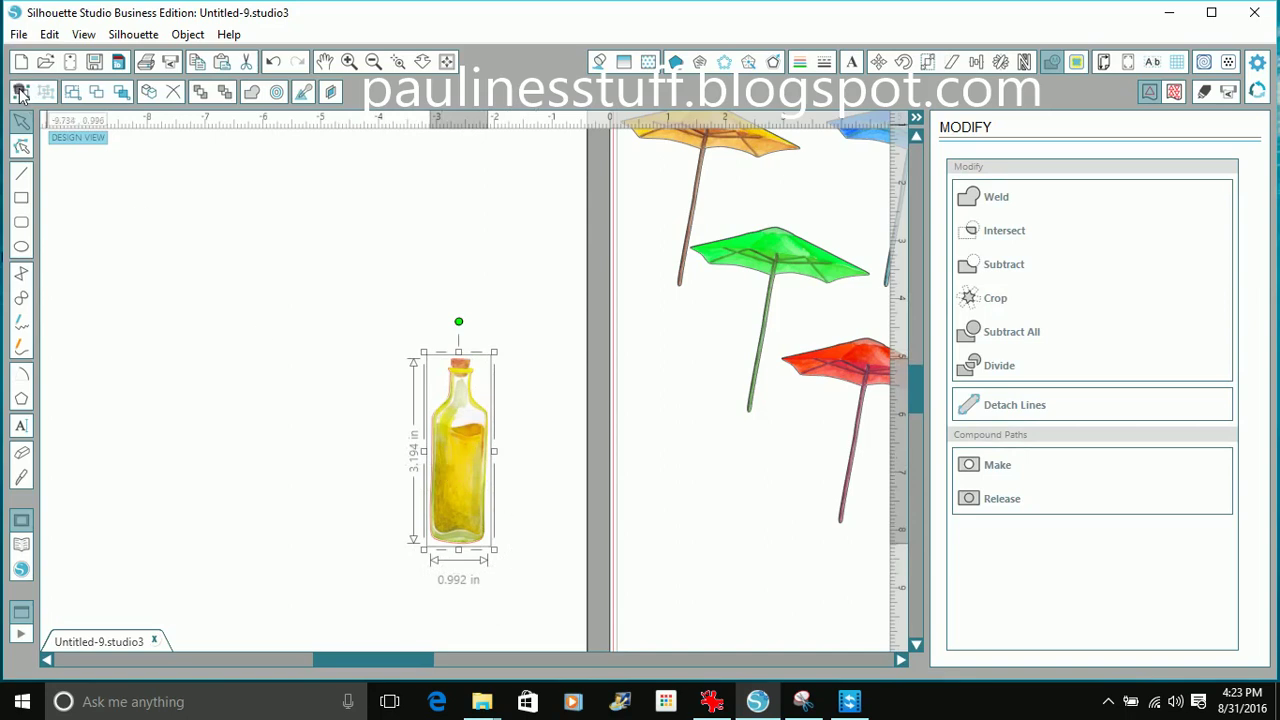
click(20, 92)
Park the grouped bottle just outside the page and place a copy of it on the page below the umbrellas
drag(455, 497, 685, 540)
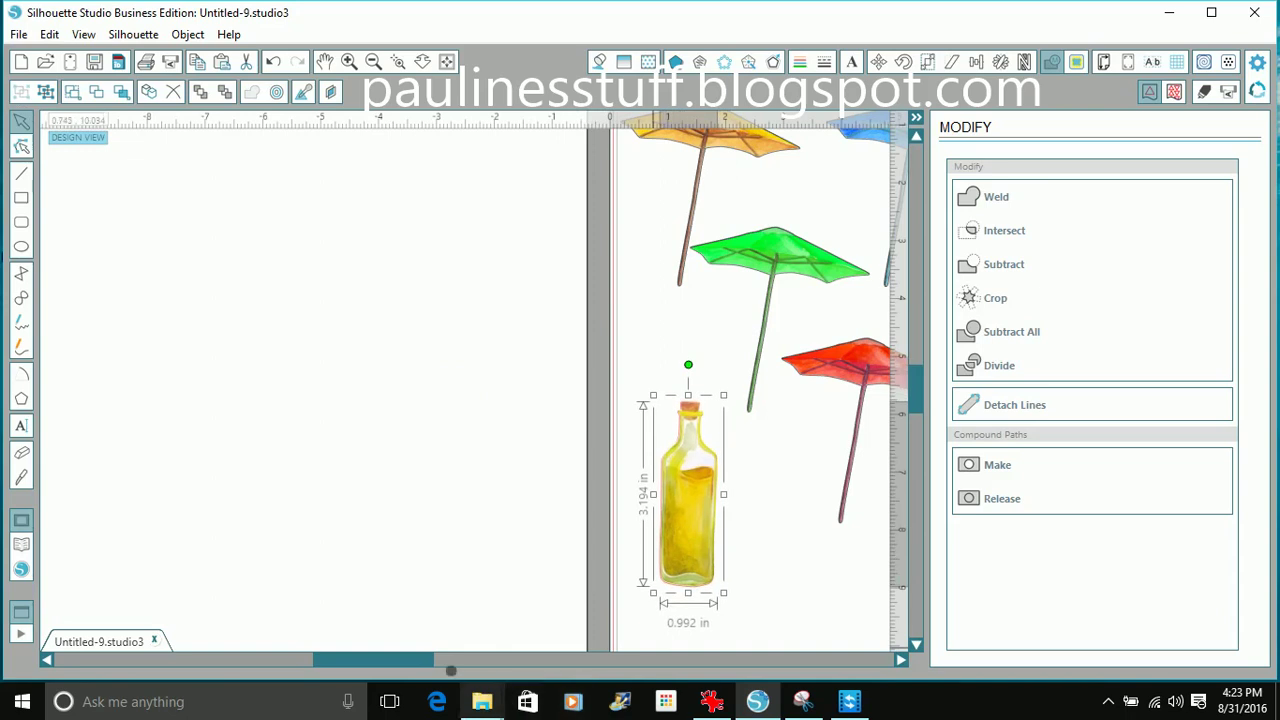
click(449, 661)
drag(352, 507, 197, 307)
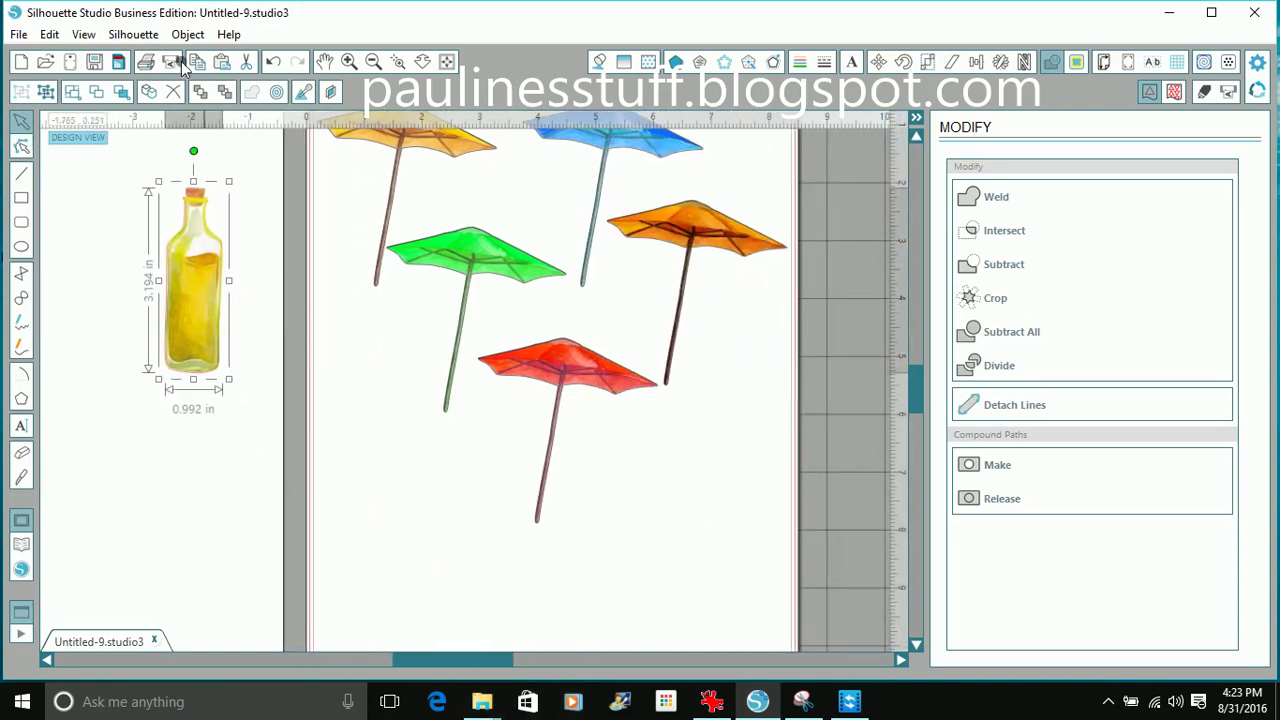
click(226, 63)
drag(248, 352, 405, 530)
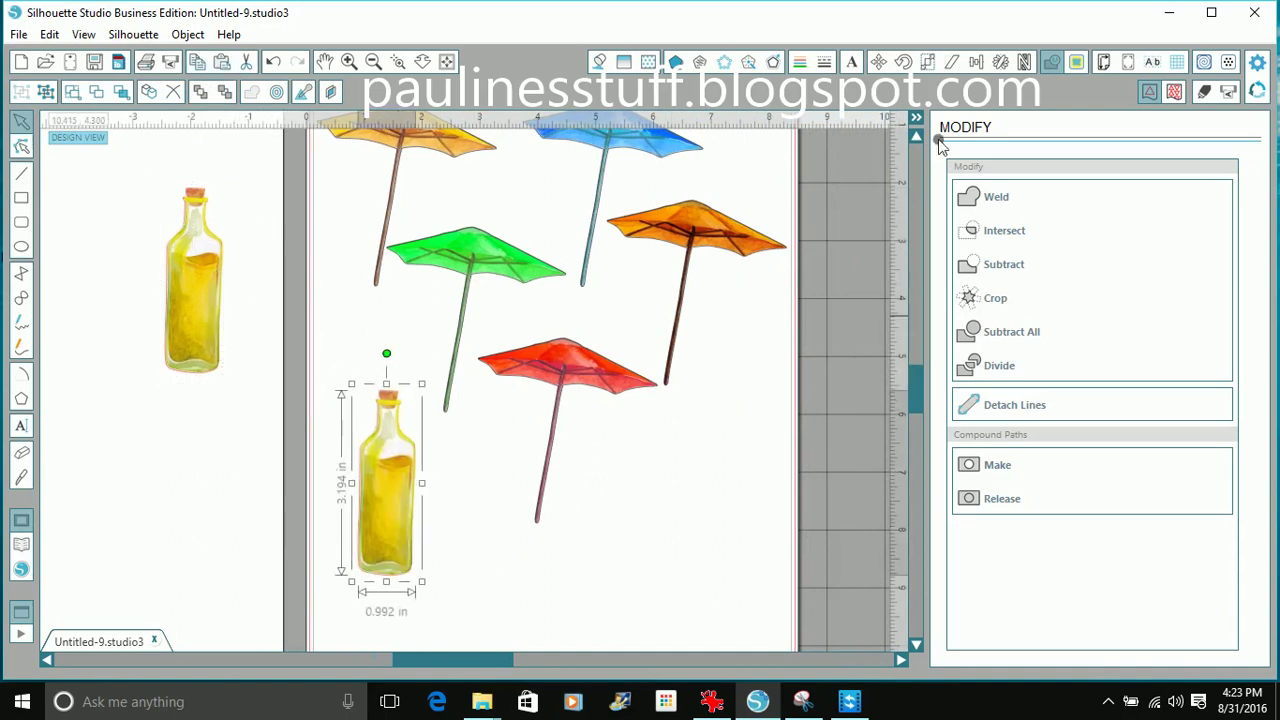
Apply a Gamma effect of 15.5 to the bottle copy and move it up along the page's left edge
click(745, 66)
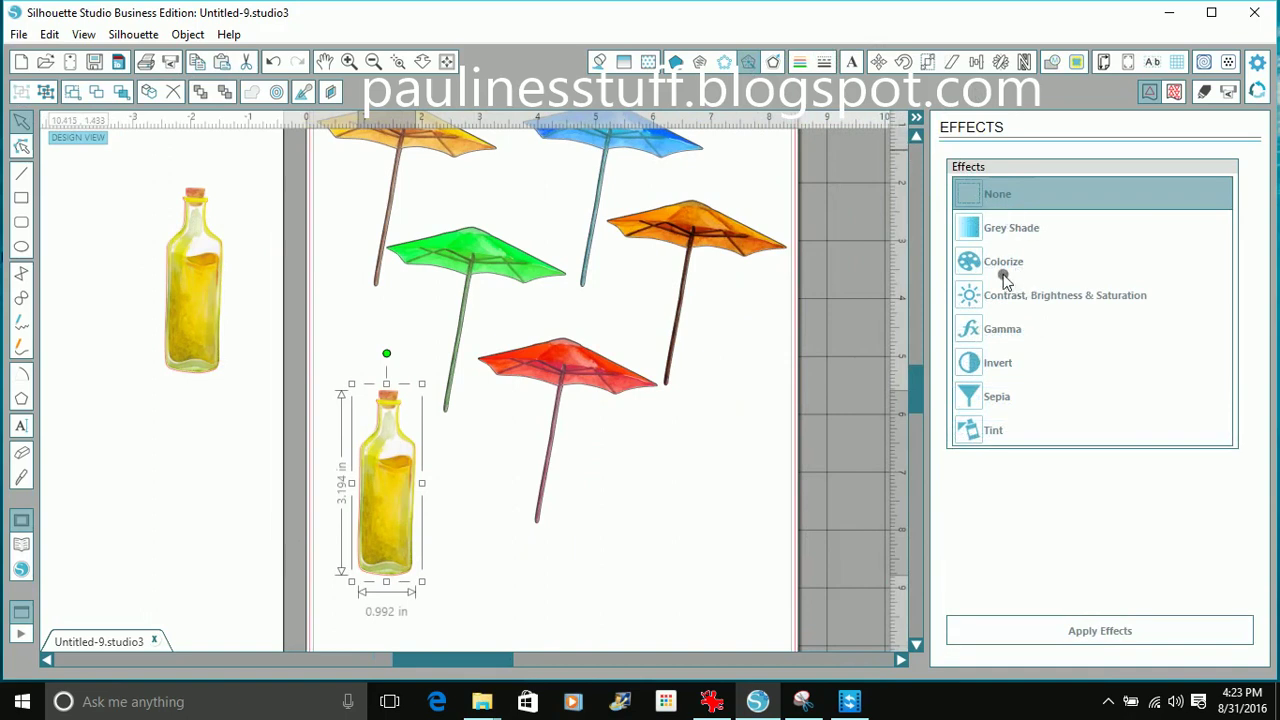
click(1000, 261)
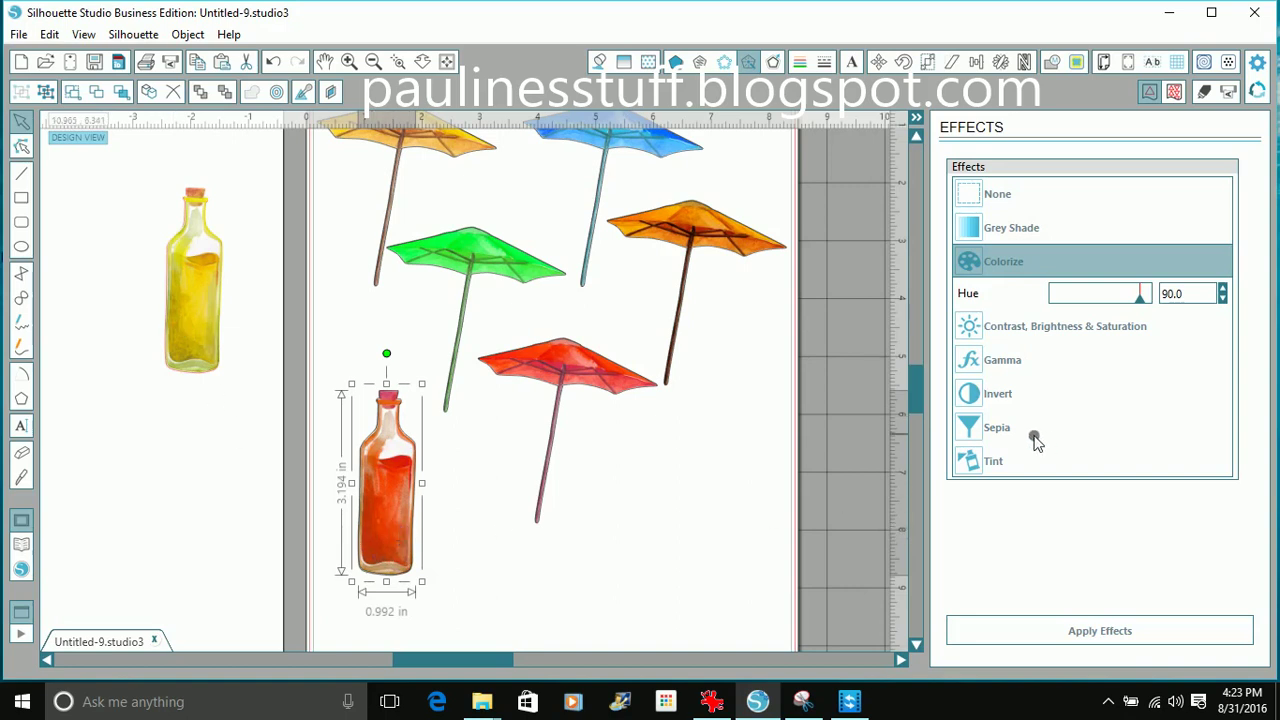
click(1005, 365)
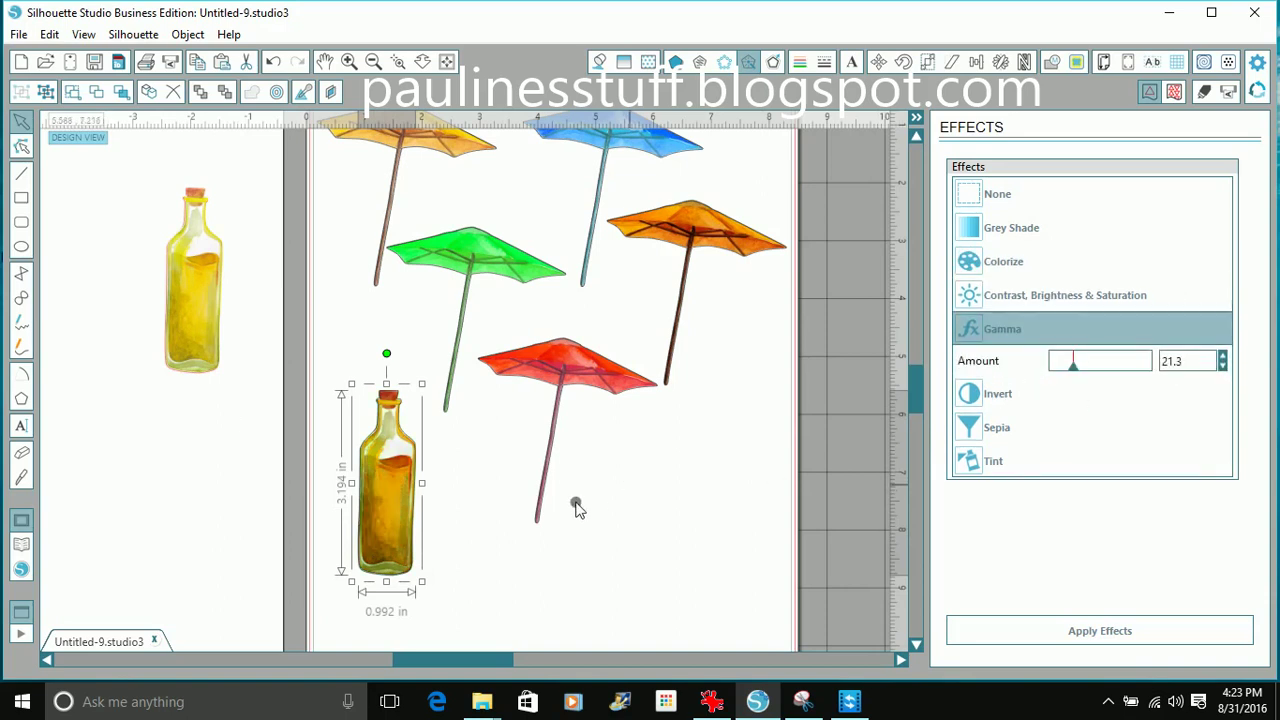
drag(1072, 367, 1066, 369)
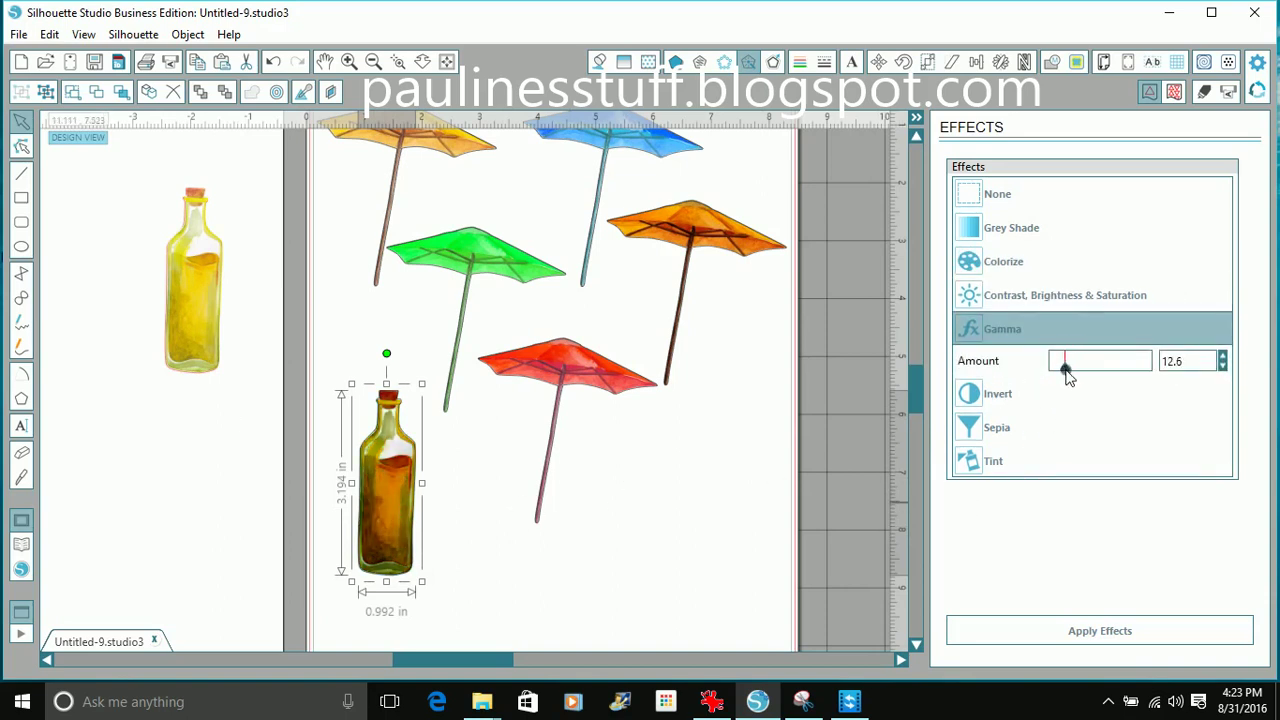
drag(1068, 370, 1070, 370)
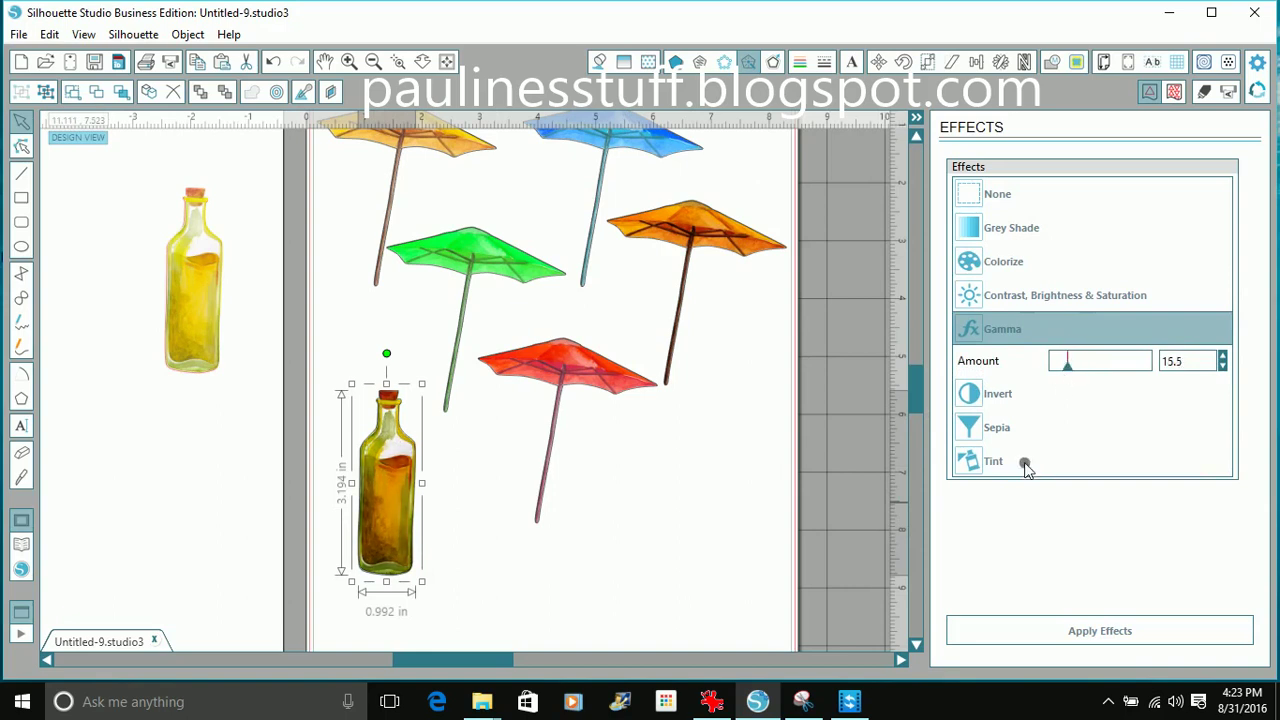
click(1084, 622)
drag(388, 518, 357, 431)
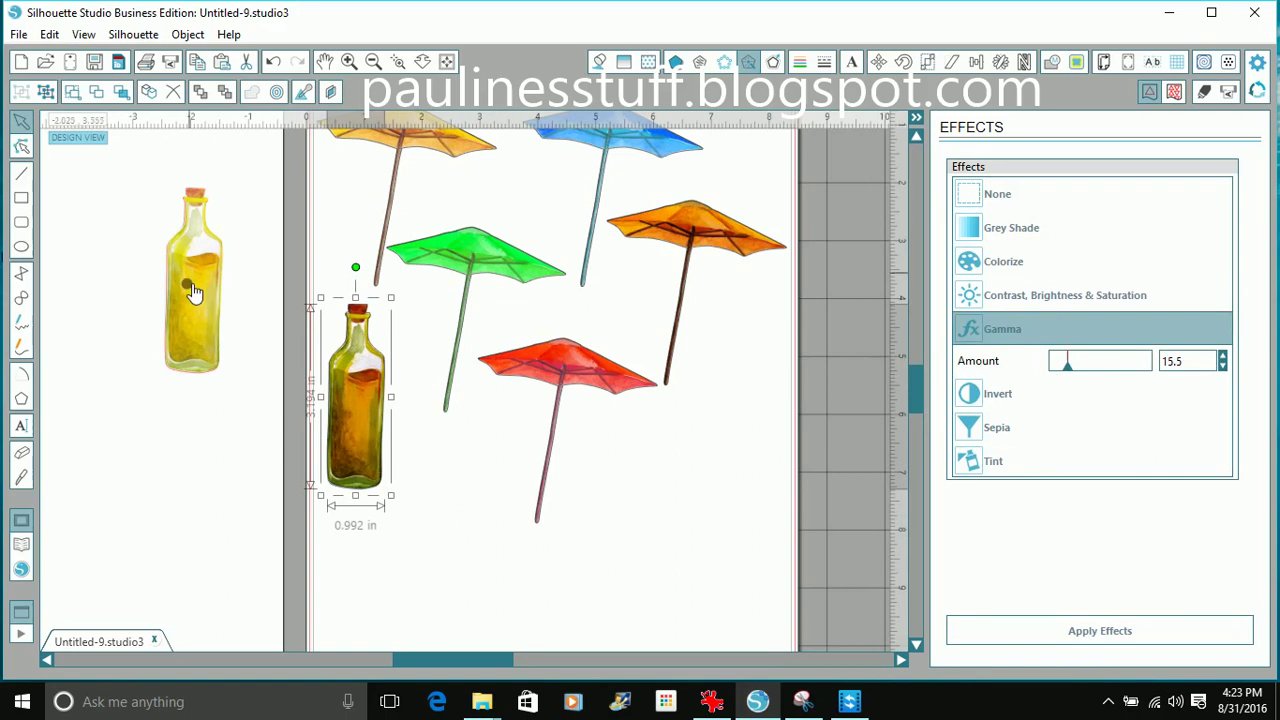
Paste a second bottle copy and place it beside the darkened bottle, below the green umbrella
click(185, 437)
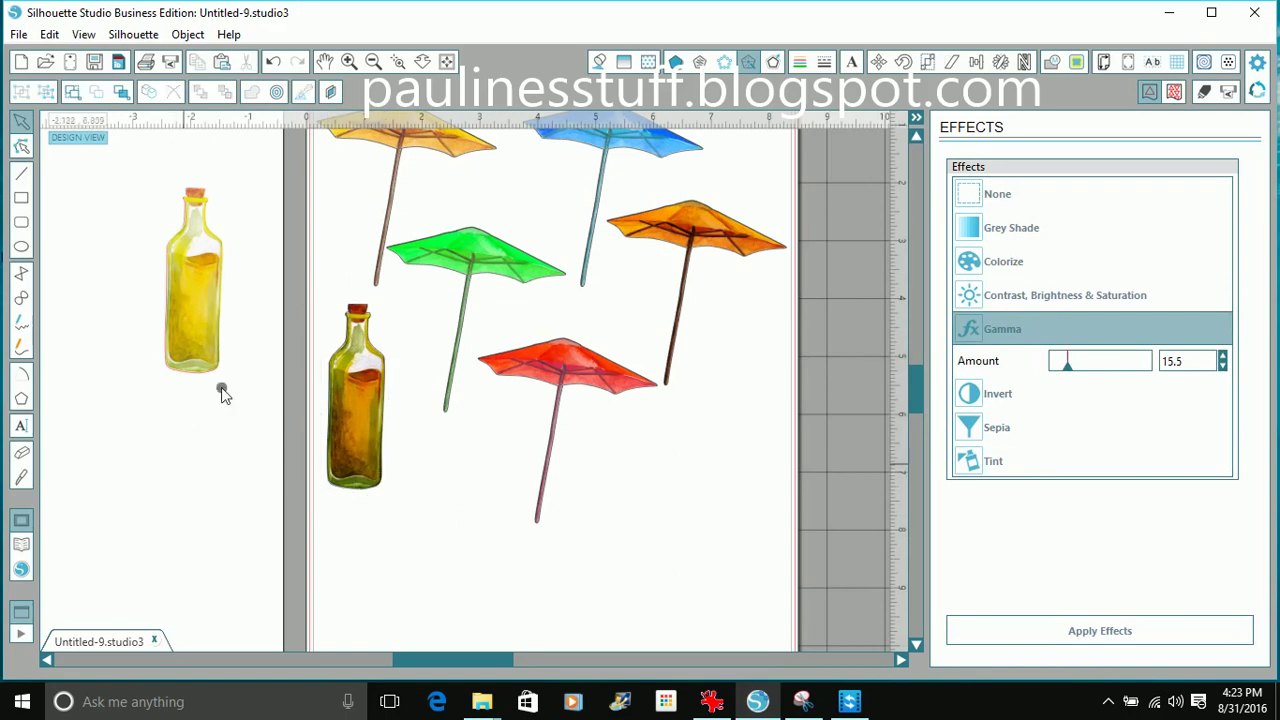
click(229, 64)
drag(280, 420, 478, 558)
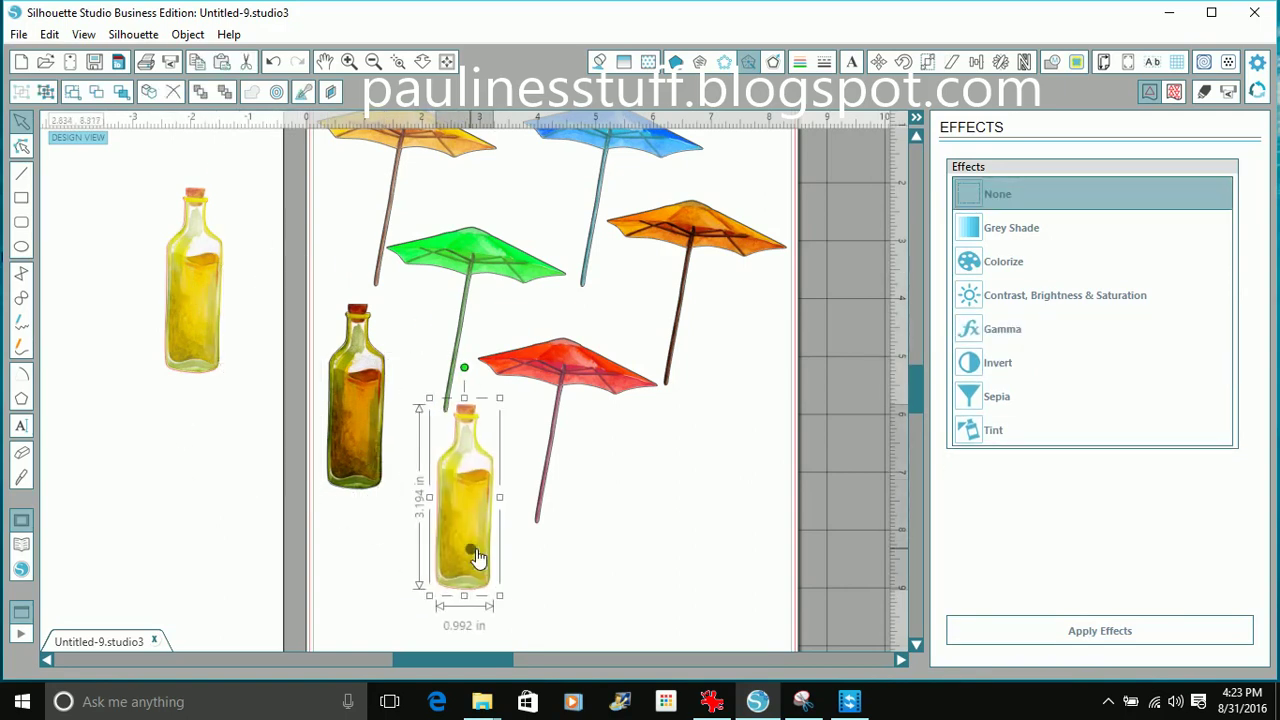
Apply a Colorize effect with hue 90.0 to the second copy and move it below the orange umbrella
click(1000, 262)
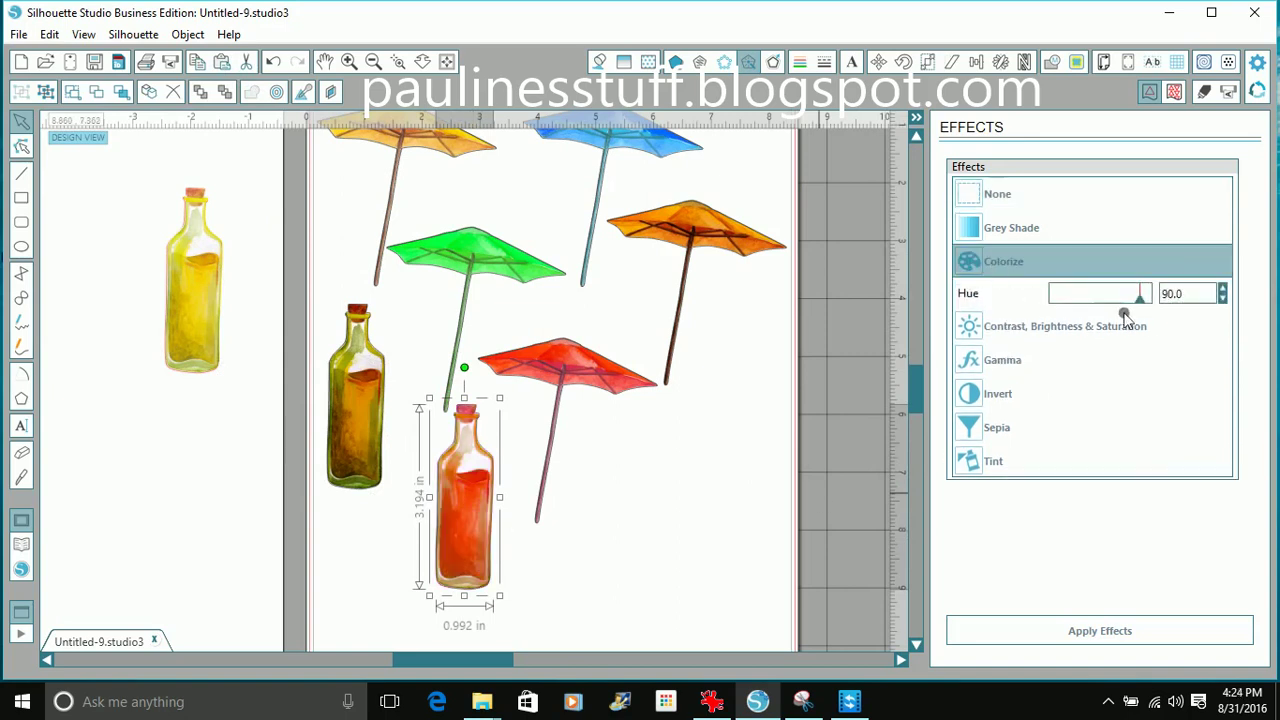
click(1100, 631)
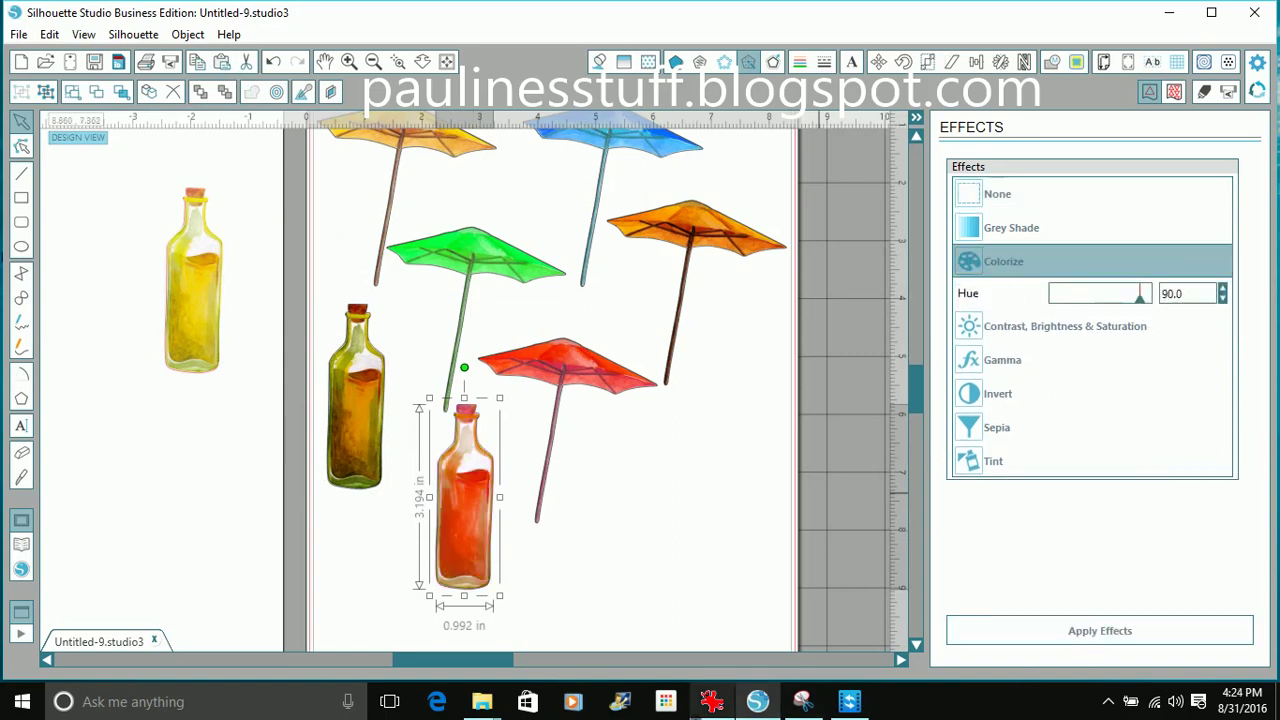
drag(480, 578, 749, 571)
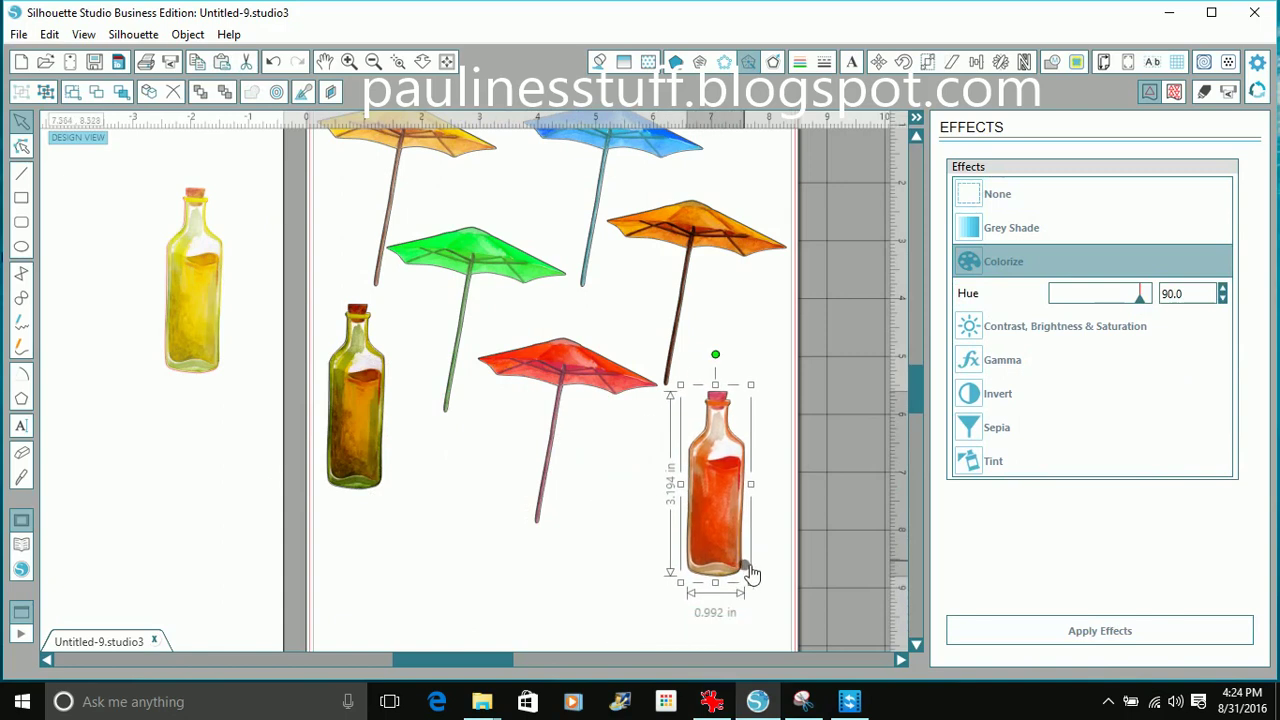
click(631, 606)
Copy the original yellow bottle and place the new copy in the space between the darkened and red bottles
click(200, 286)
click(197, 61)
click(222, 61)
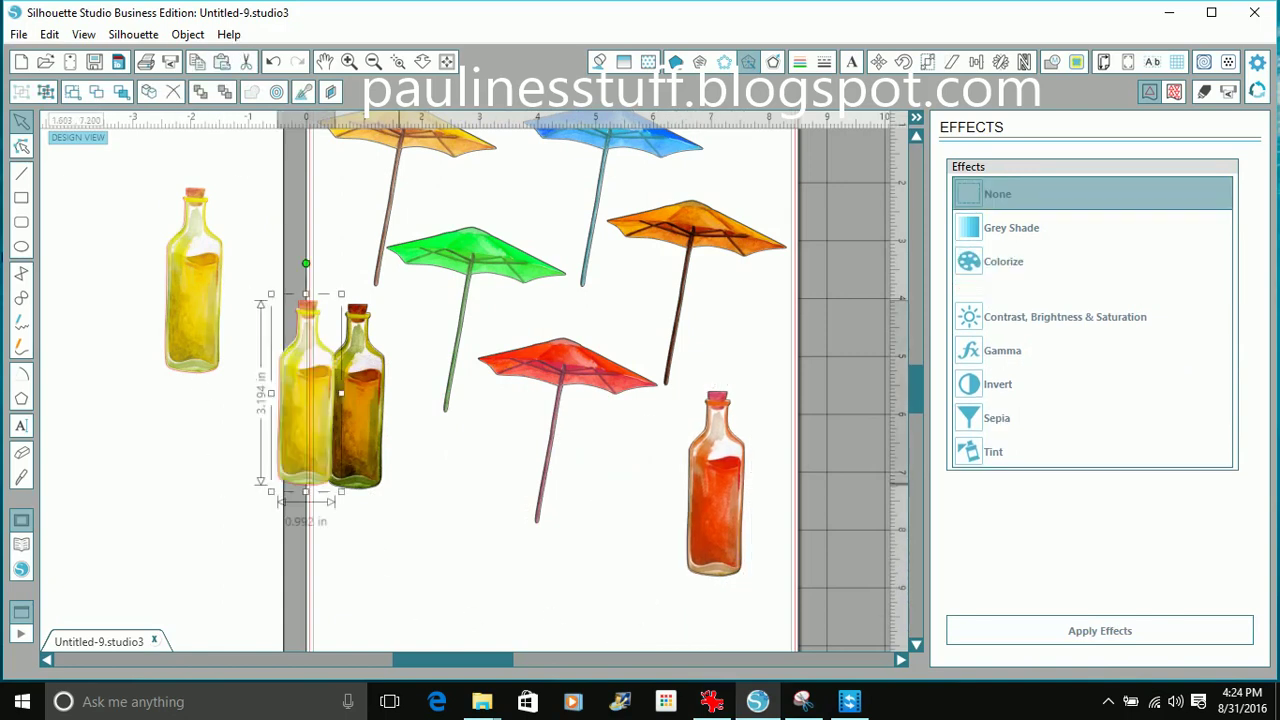
drag(322, 441, 483, 563)
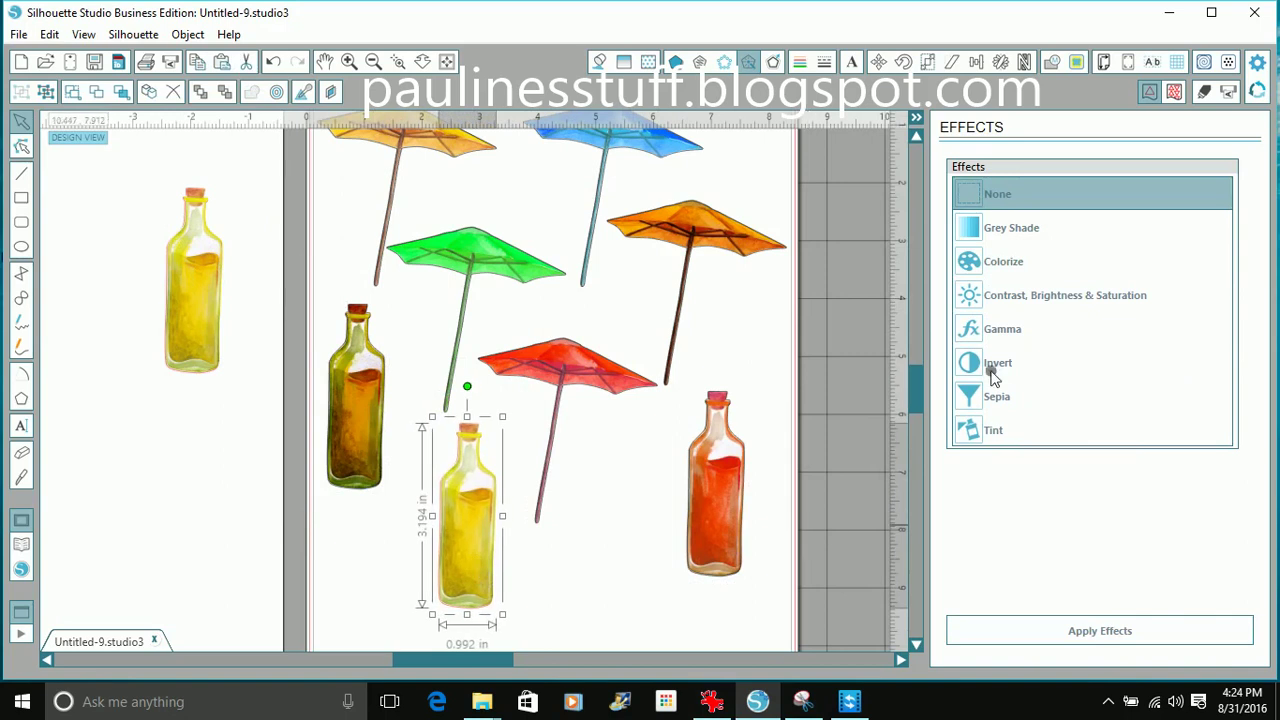
Recolor the new bottle copy green by applying a Colorize effect with hue 22.3
click(990, 273)
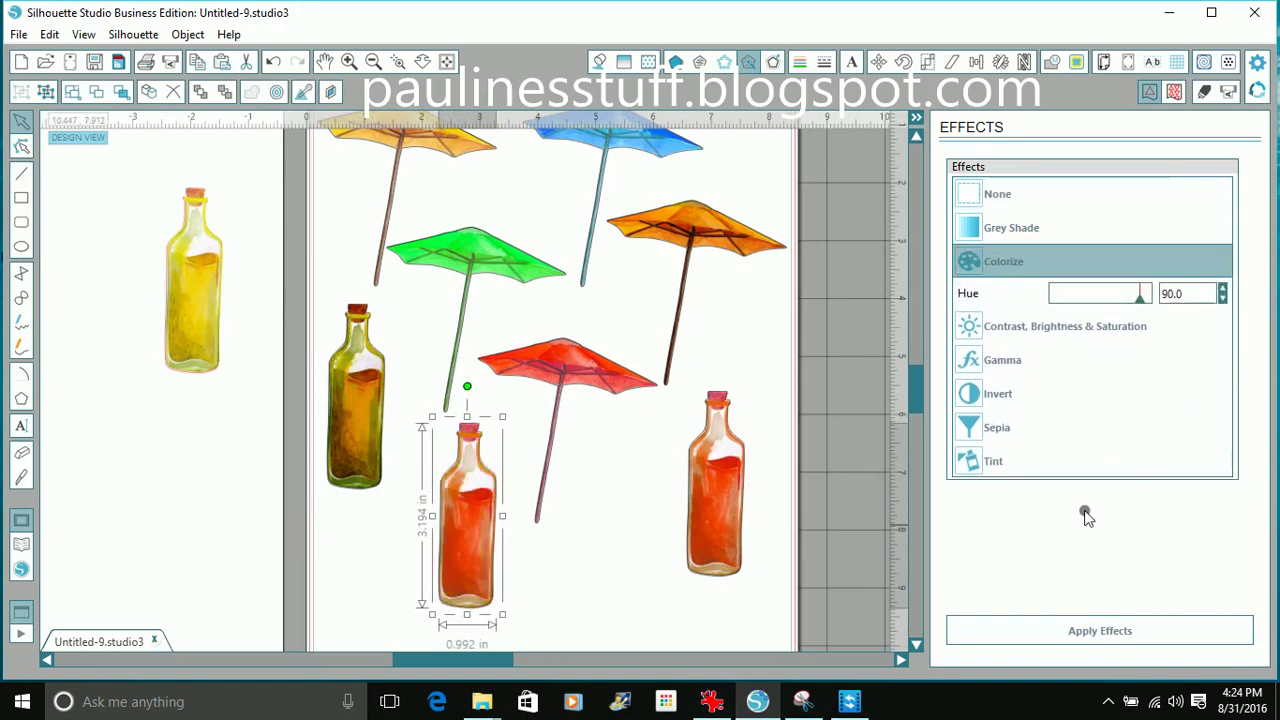
drag(1141, 306, 1080, 306)
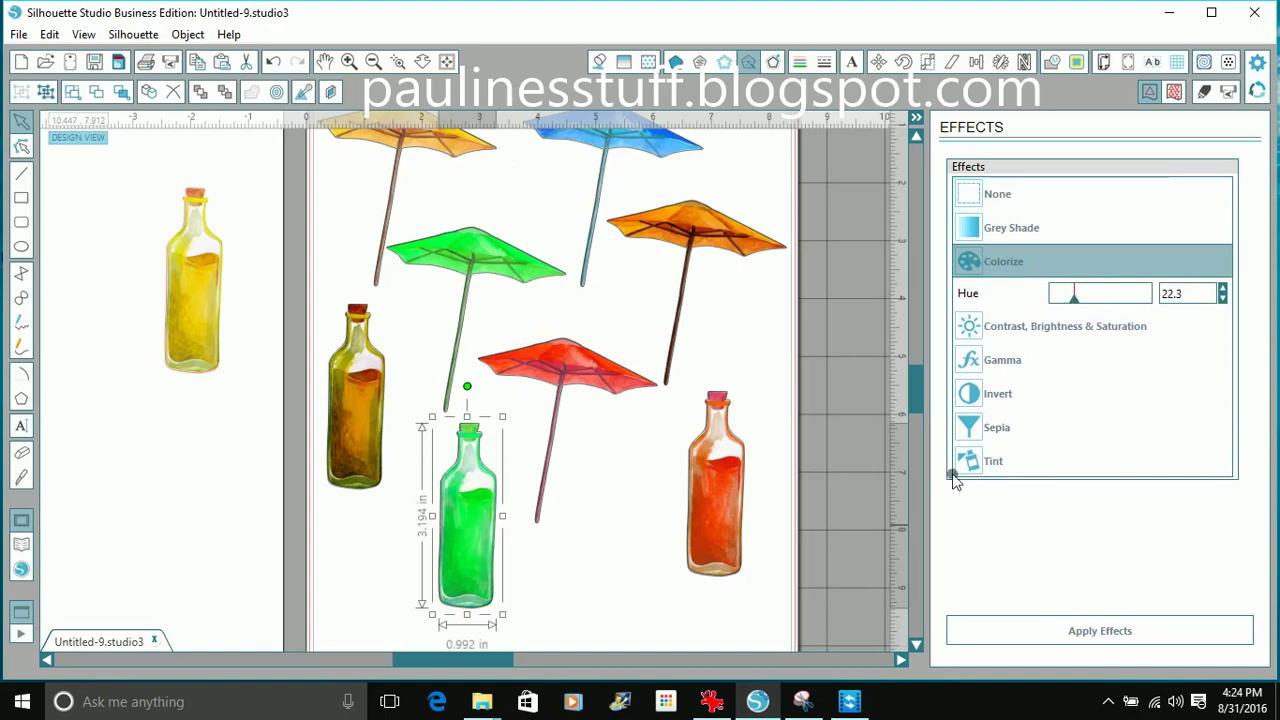
click(1111, 637)
Lighten the green bottle by applying a Gamma effect of 66.8
click(983, 365)
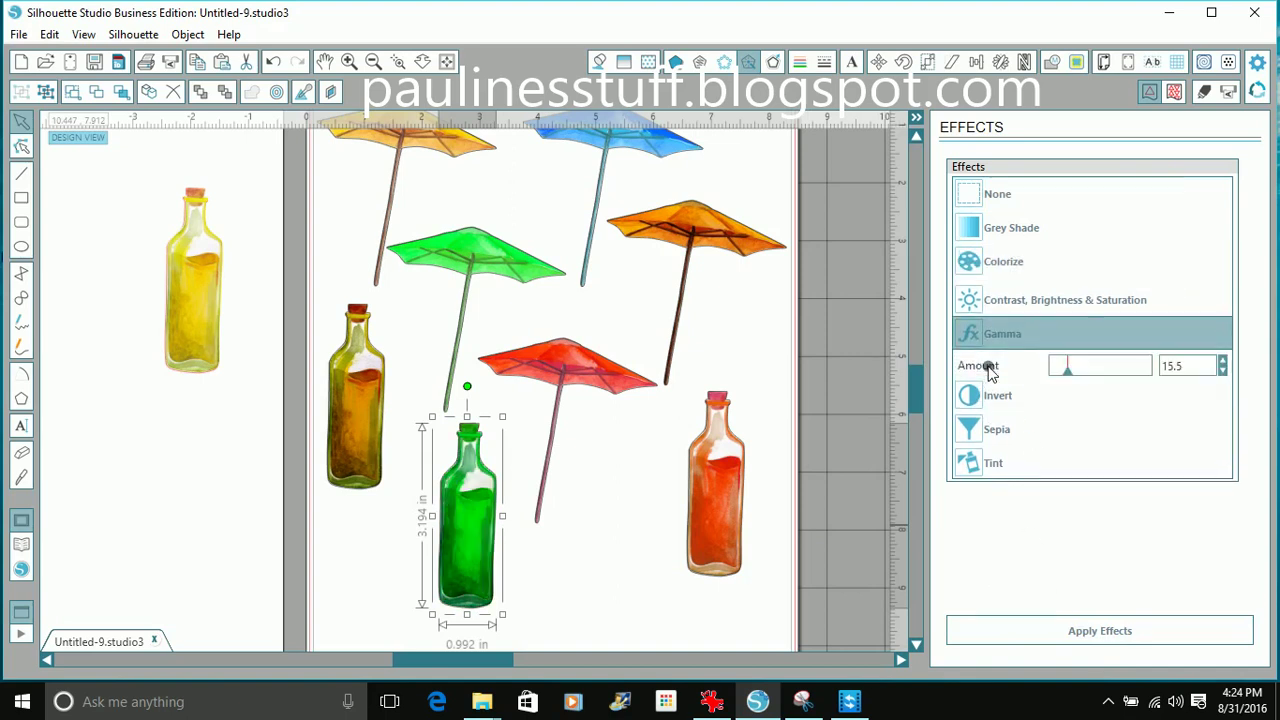
drag(1070, 368, 1069, 370)
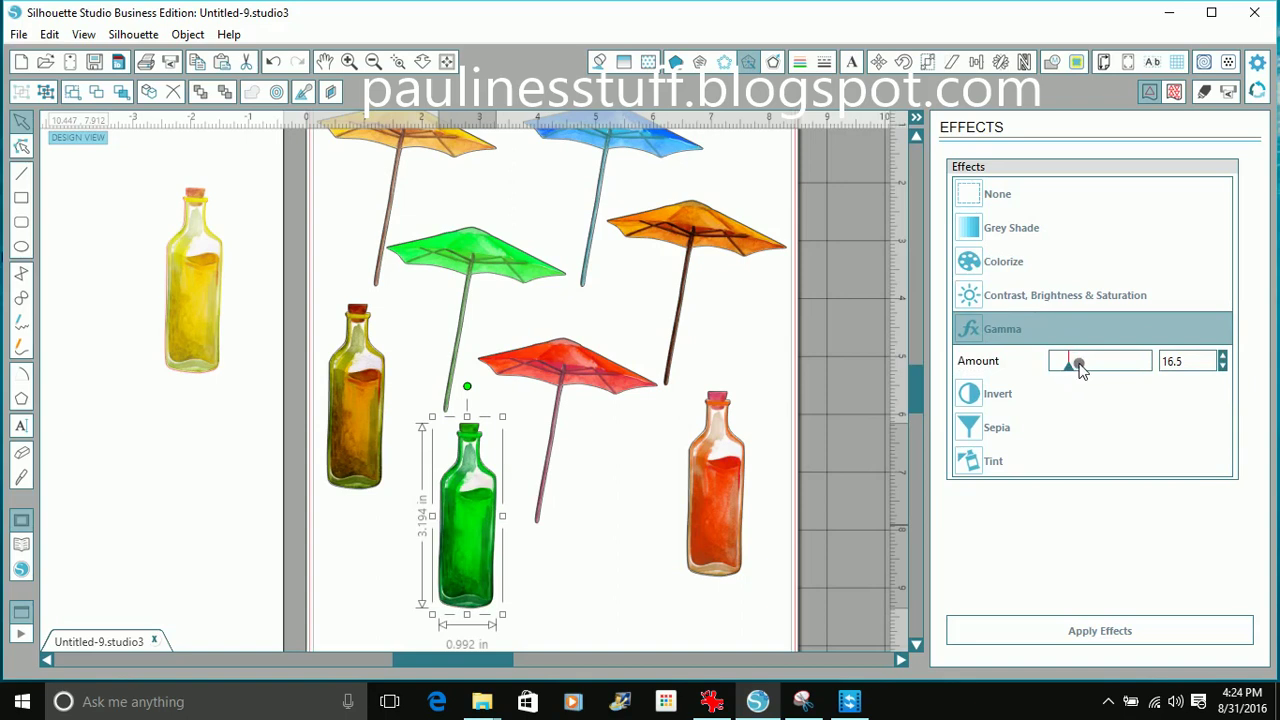
drag(1069, 368, 1118, 375)
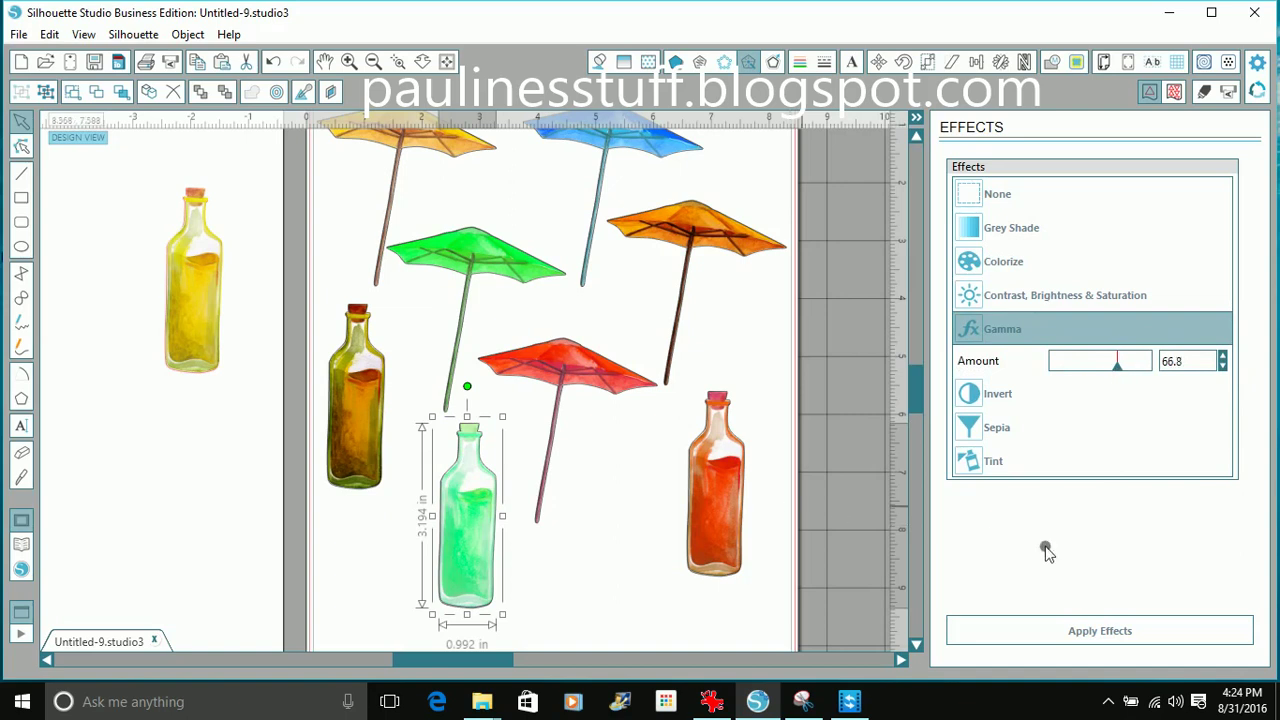
click(1087, 636)
Move the green bottle off the page below the original, and the red bottle next to the darkened one
drag(500, 590, 222, 570)
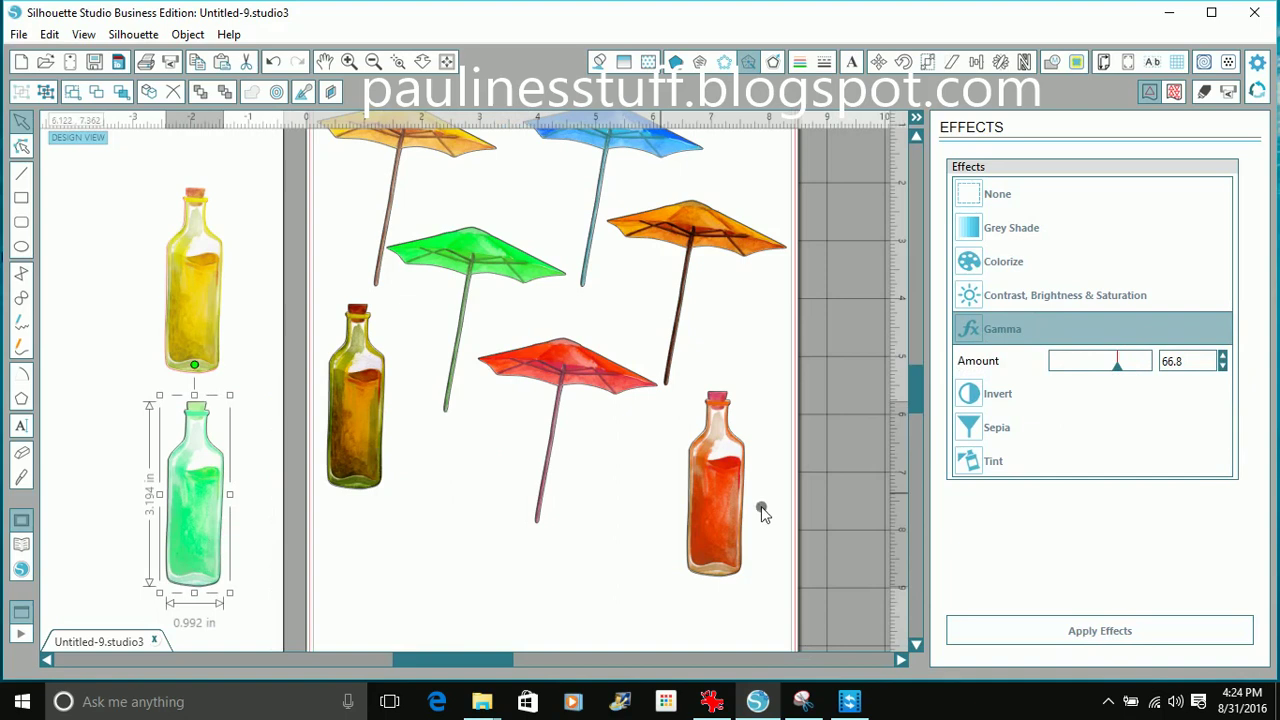
drag(726, 545, 446, 583)
click(518, 563)
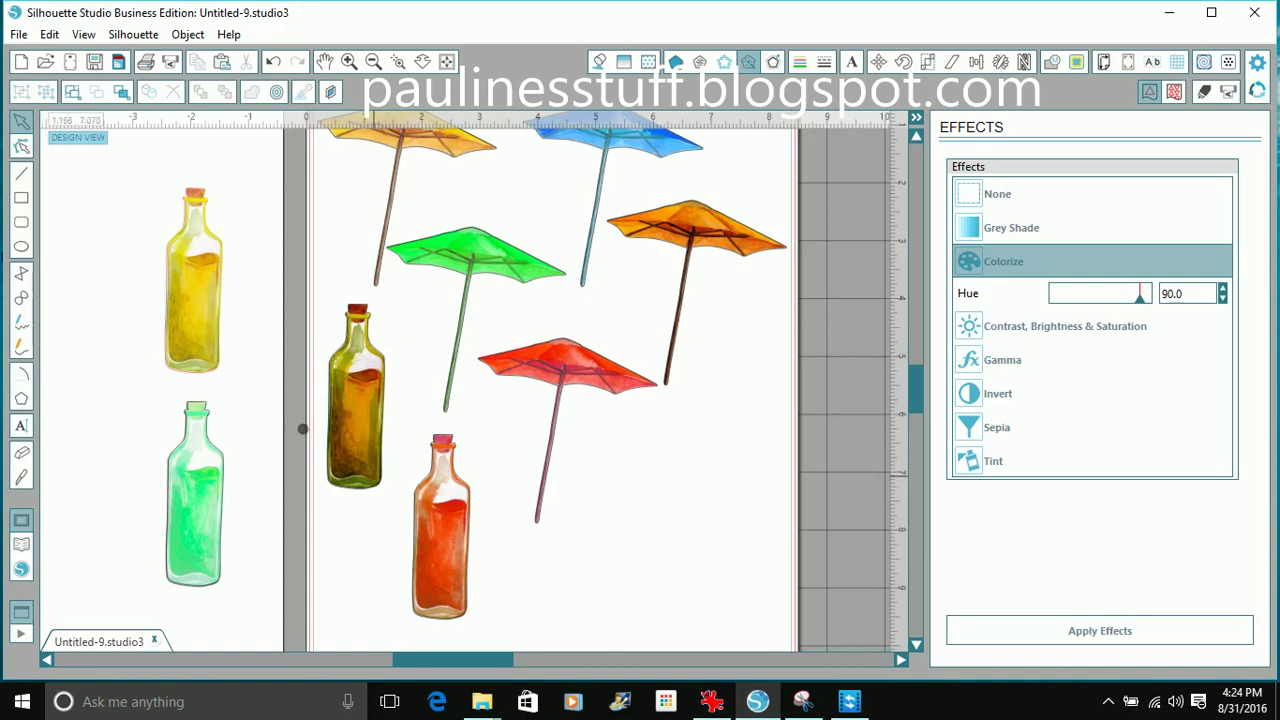
drag(198, 327, 888, 330)
Turn on registration marks for the page using the Type 1 style
drag(914, 381, 912, 350)
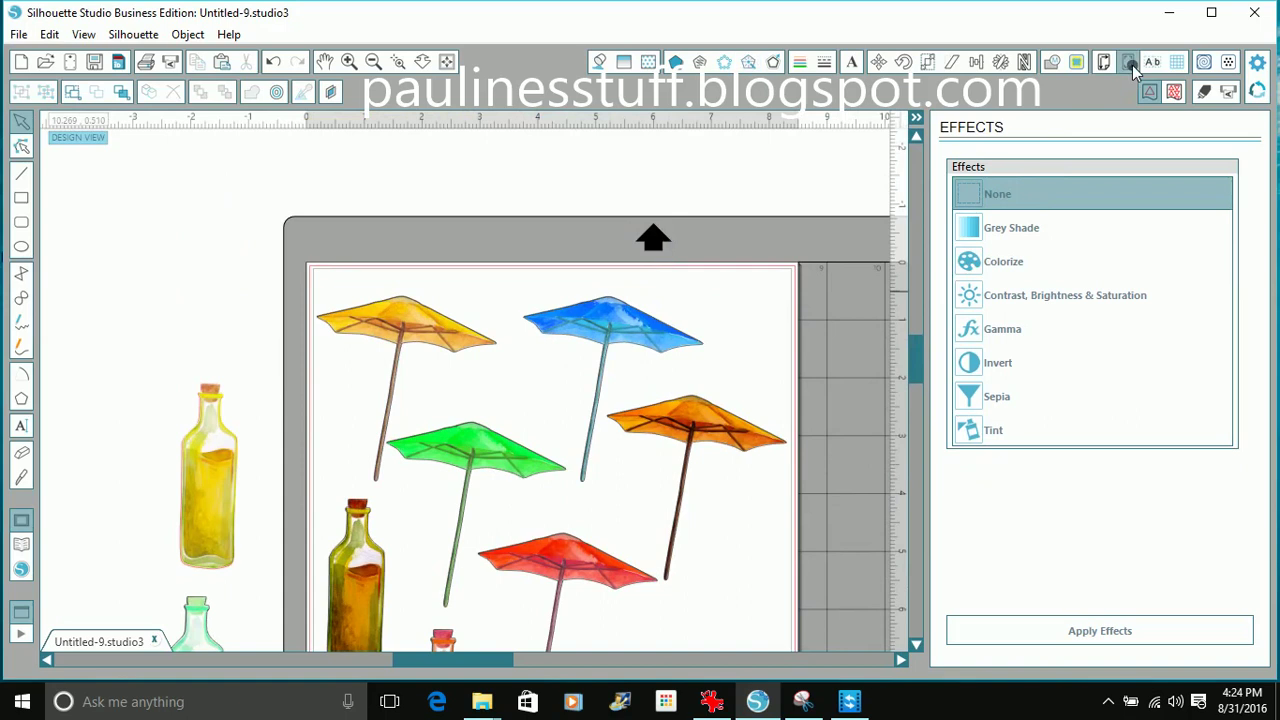
click(1131, 64)
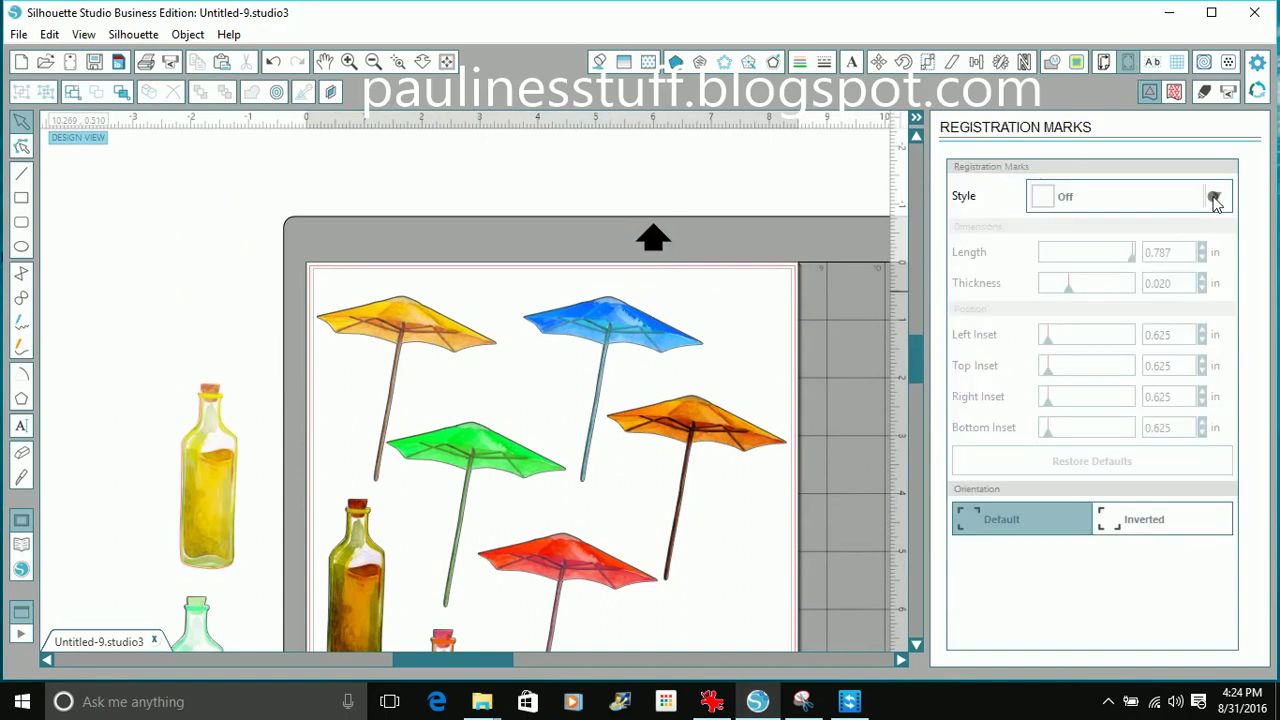
click(1216, 200)
click(1083, 263)
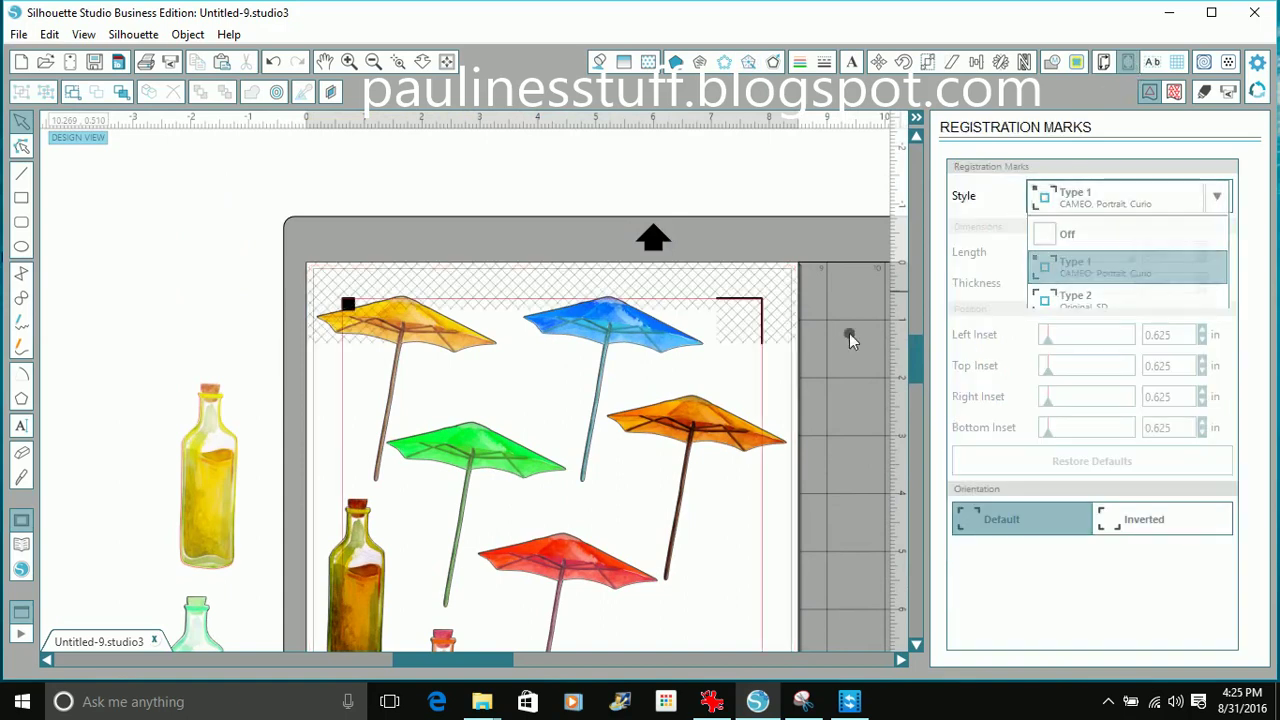
Move the yellow umbrella inside the cut area, shift the green one over, and bring the orange one inside the cut border
drag(431, 346, 466, 392)
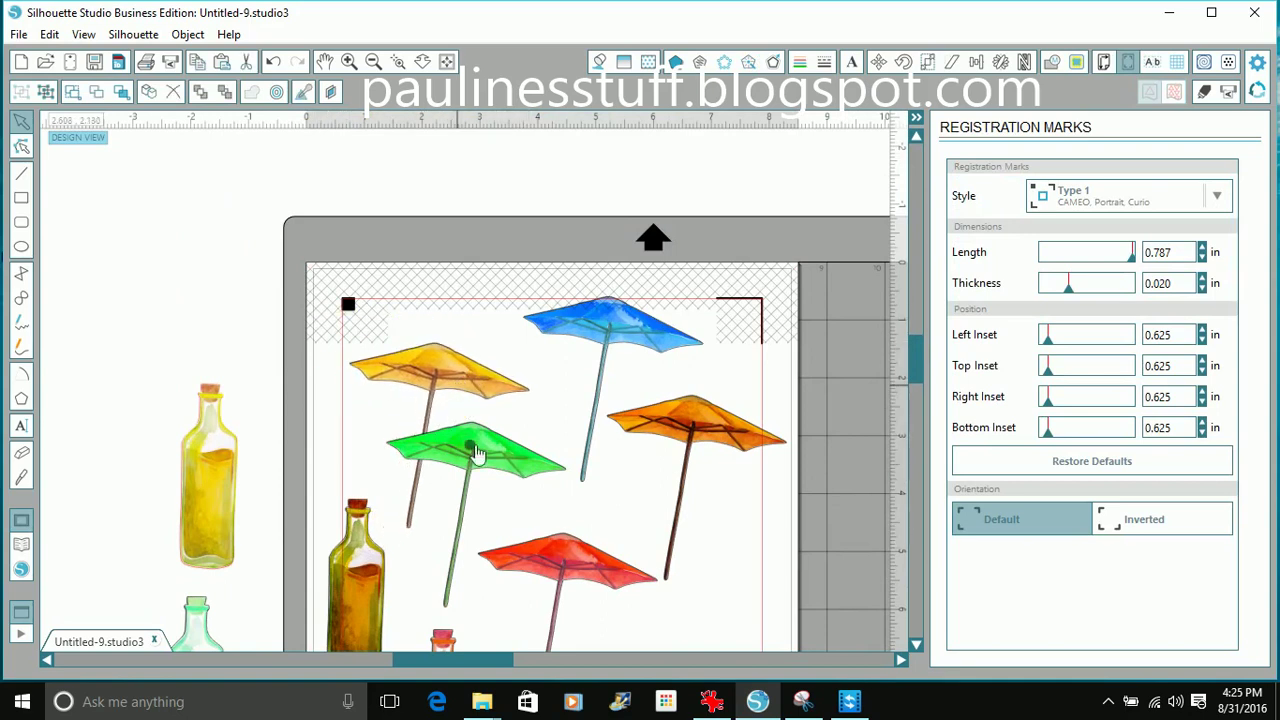
drag(486, 457, 514, 445)
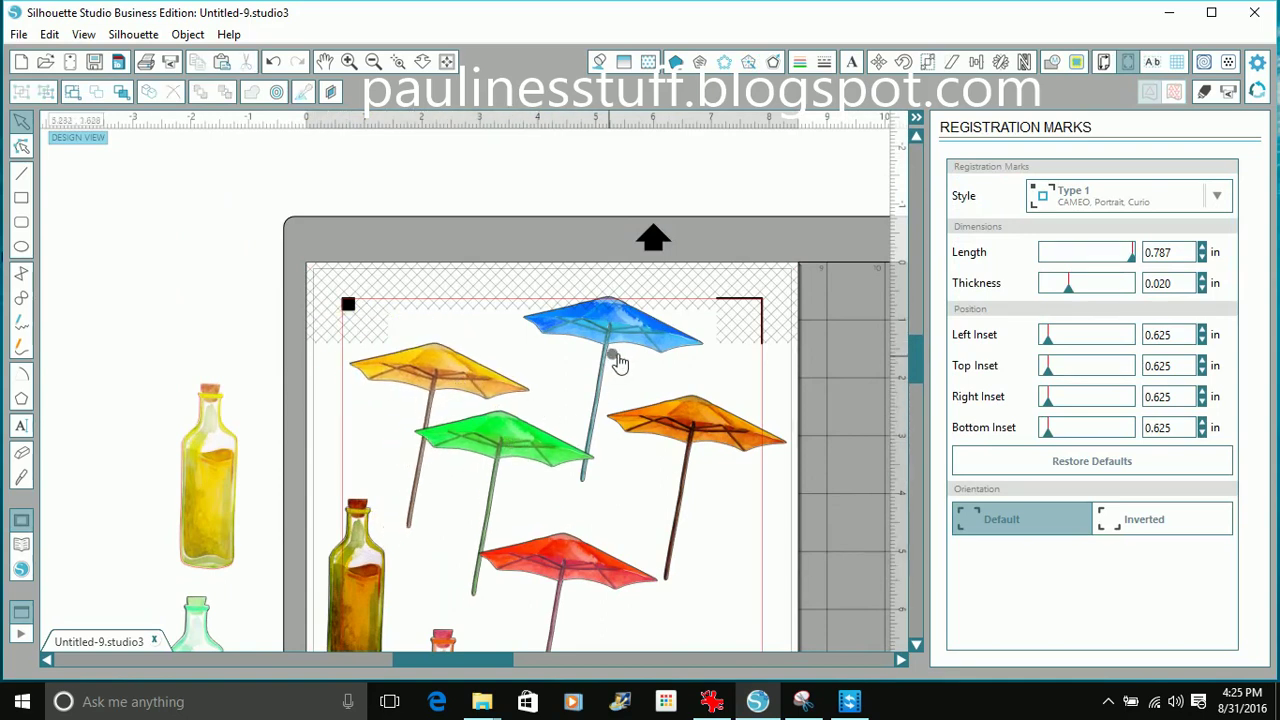
drag(713, 435, 684, 422)
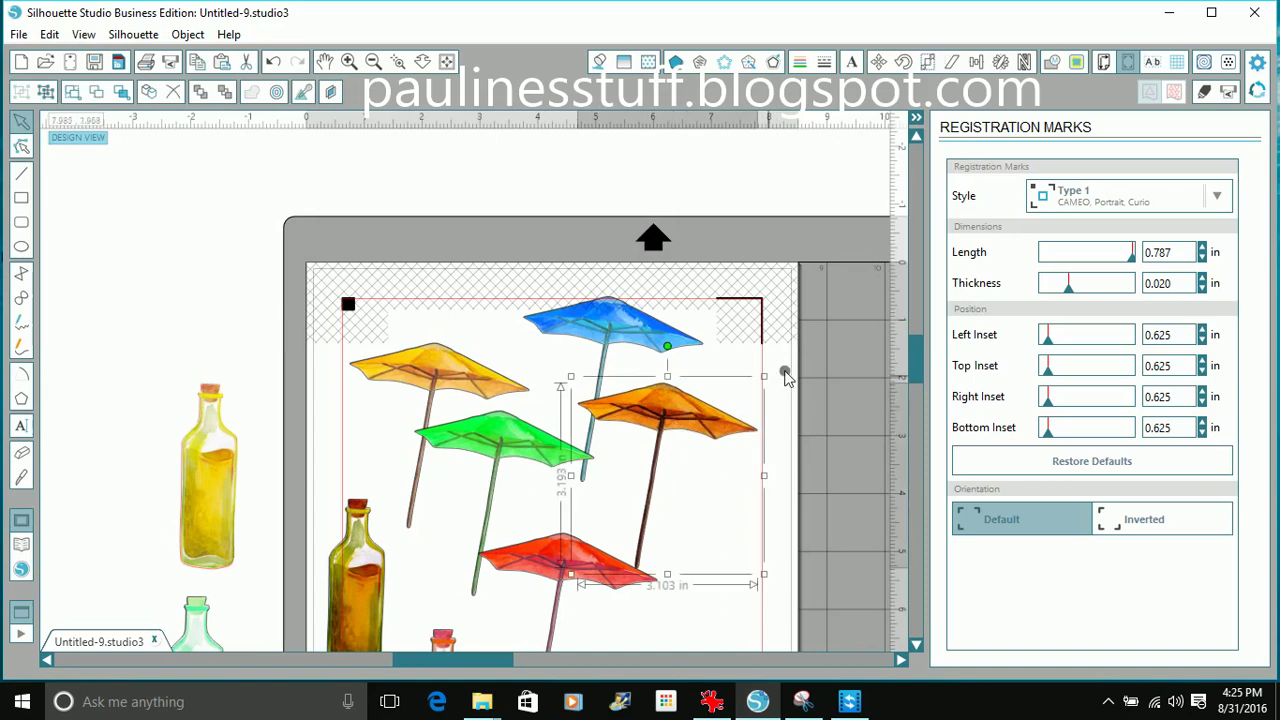
Shrink the orange umbrella, then move the red umbrella below it and scale it to about 2 in wide
drag(764, 377, 722, 396)
drag(610, 580, 694, 531)
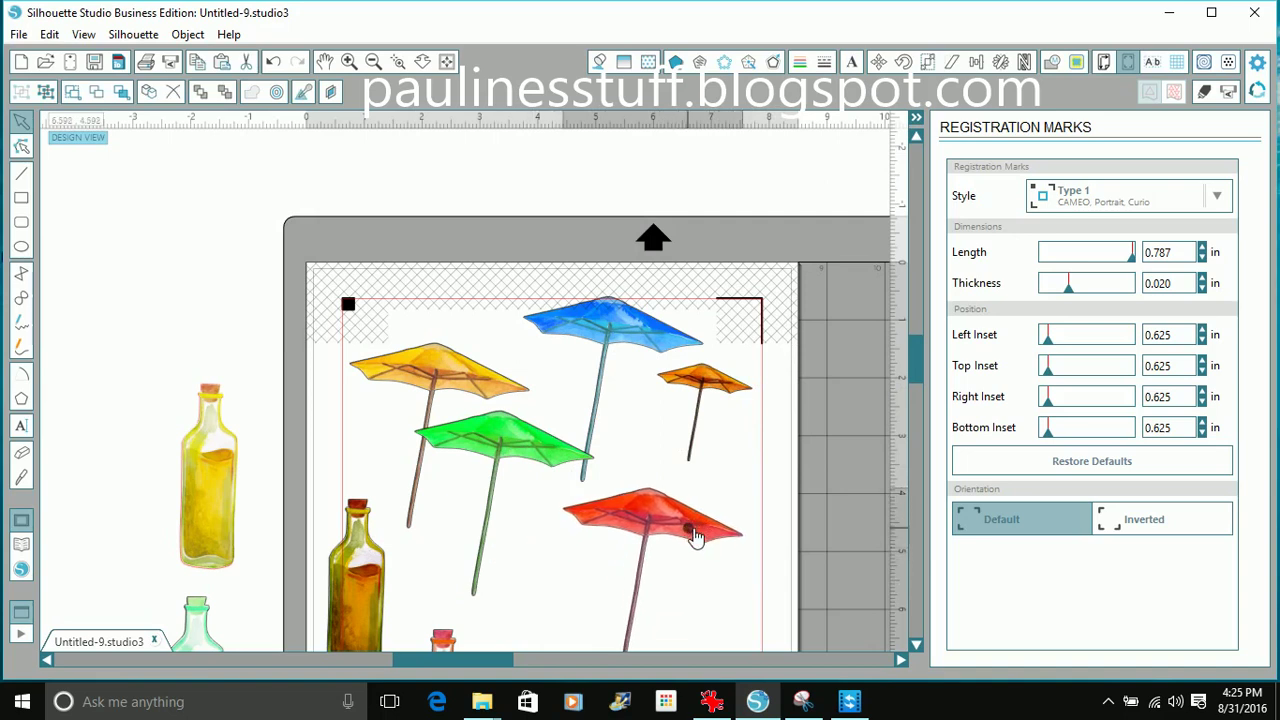
drag(755, 488, 705, 496)
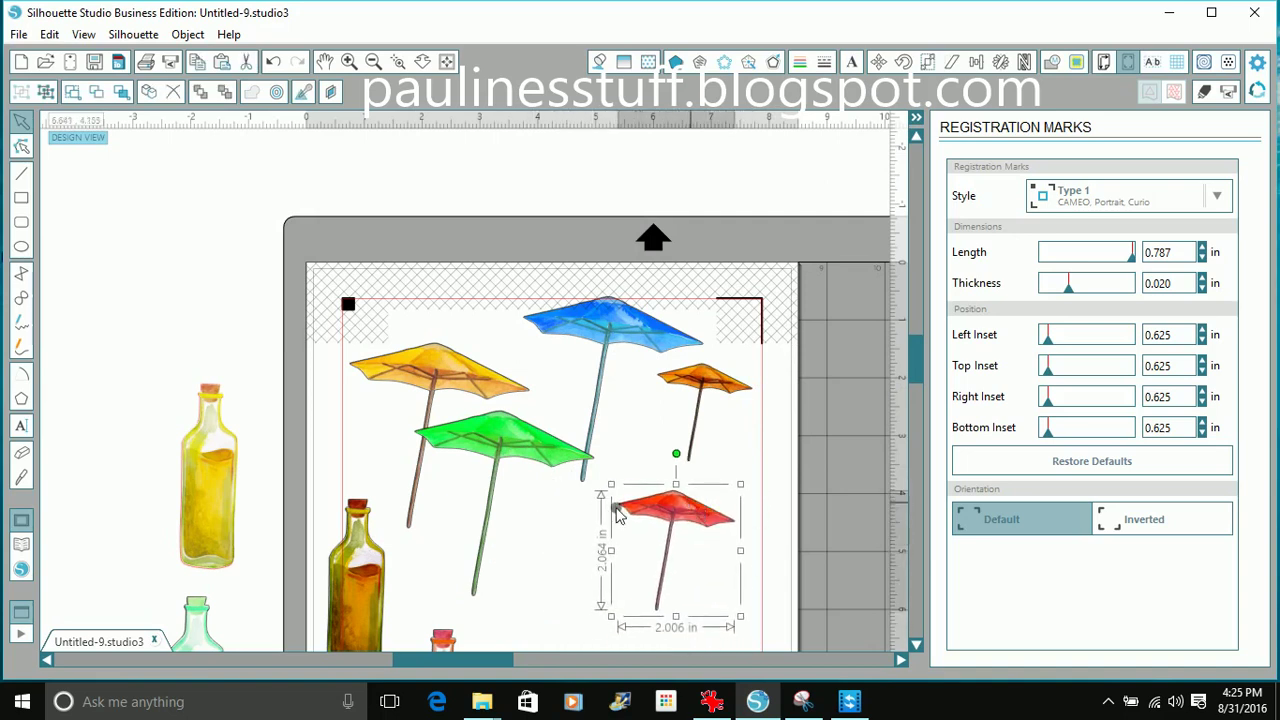
Scale the darkened bottle to about 2.85 in tall below the green umbrella and place the original yellow bottle beside it
drag(380, 600, 548, 580)
drag(559, 481, 552, 501)
drag(513, 584, 514, 556)
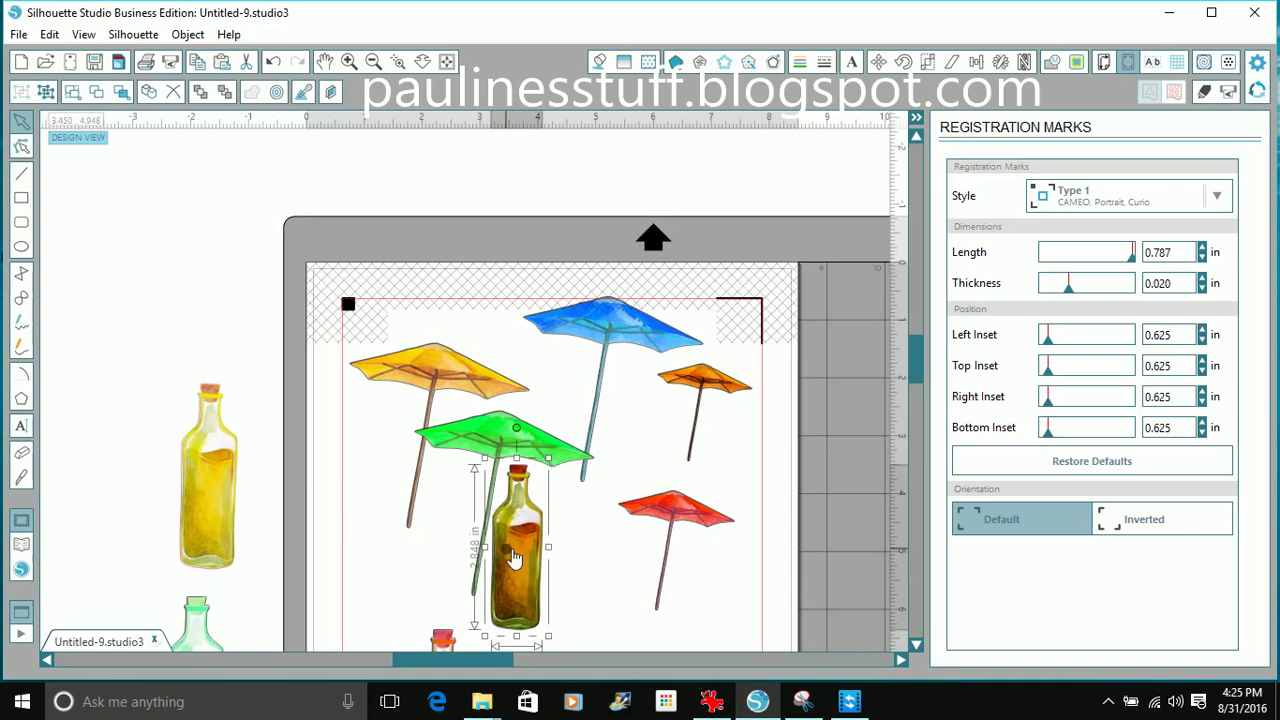
drag(213, 545, 603, 652)
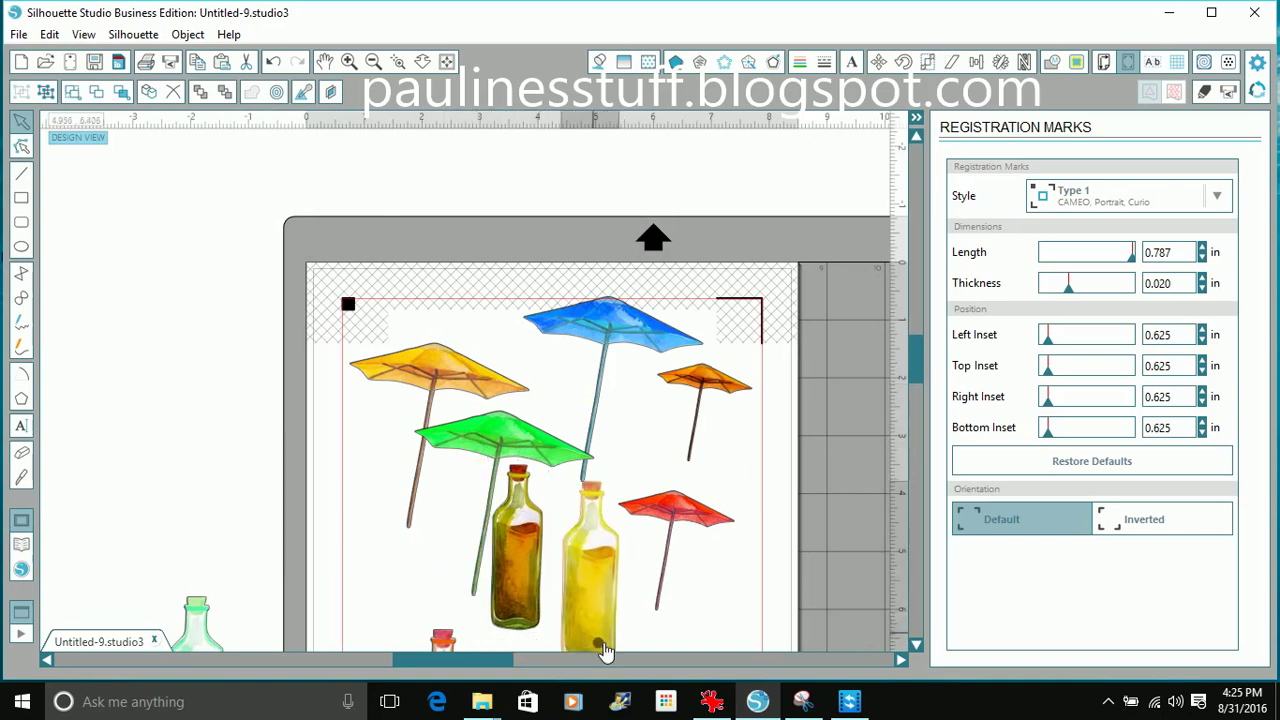
Bring the light green bottle onto the page below the yellow umbrella, shift that umbrella toward the blue one, and set the green umbrella aside off the page
drag(197, 630, 376, 464)
drag(455, 388, 487, 372)
drag(385, 522, 397, 494)
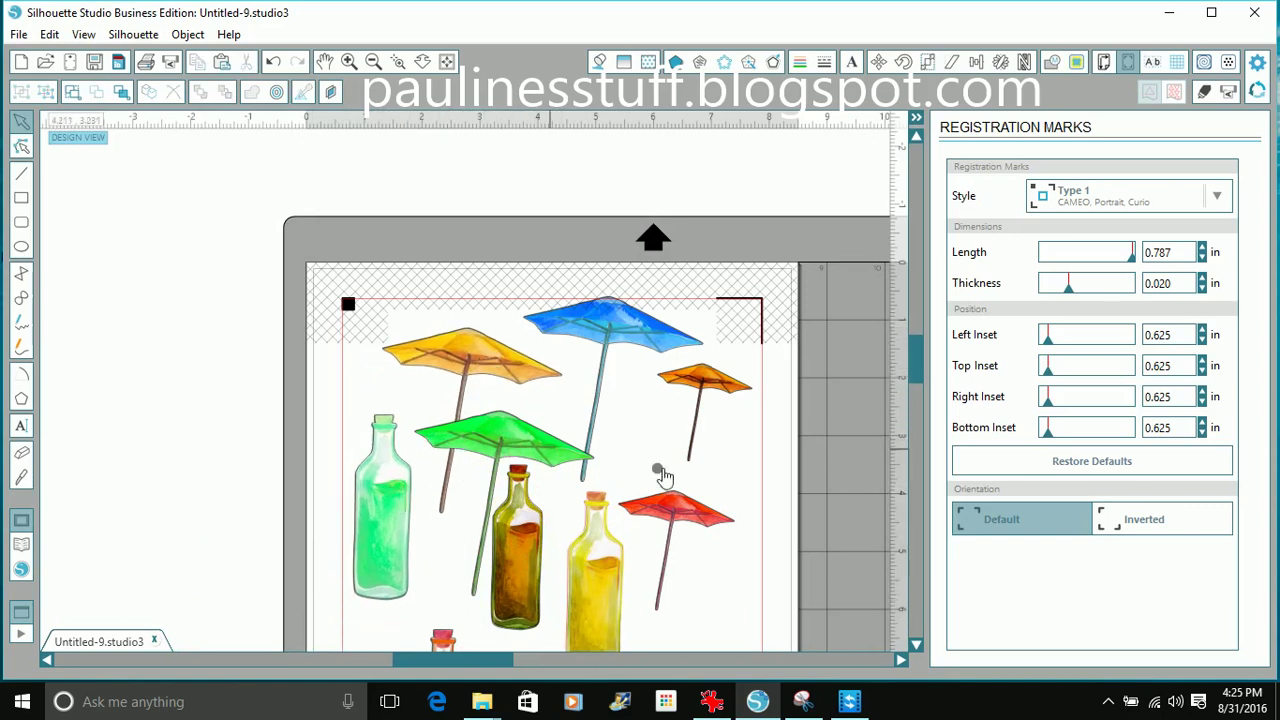
drag(537, 452, 880, 440)
Move the dark bottle beside the light green one under the yellow umbrella and scale it to about 2.02 in tall
drag(452, 557, 380, 457)
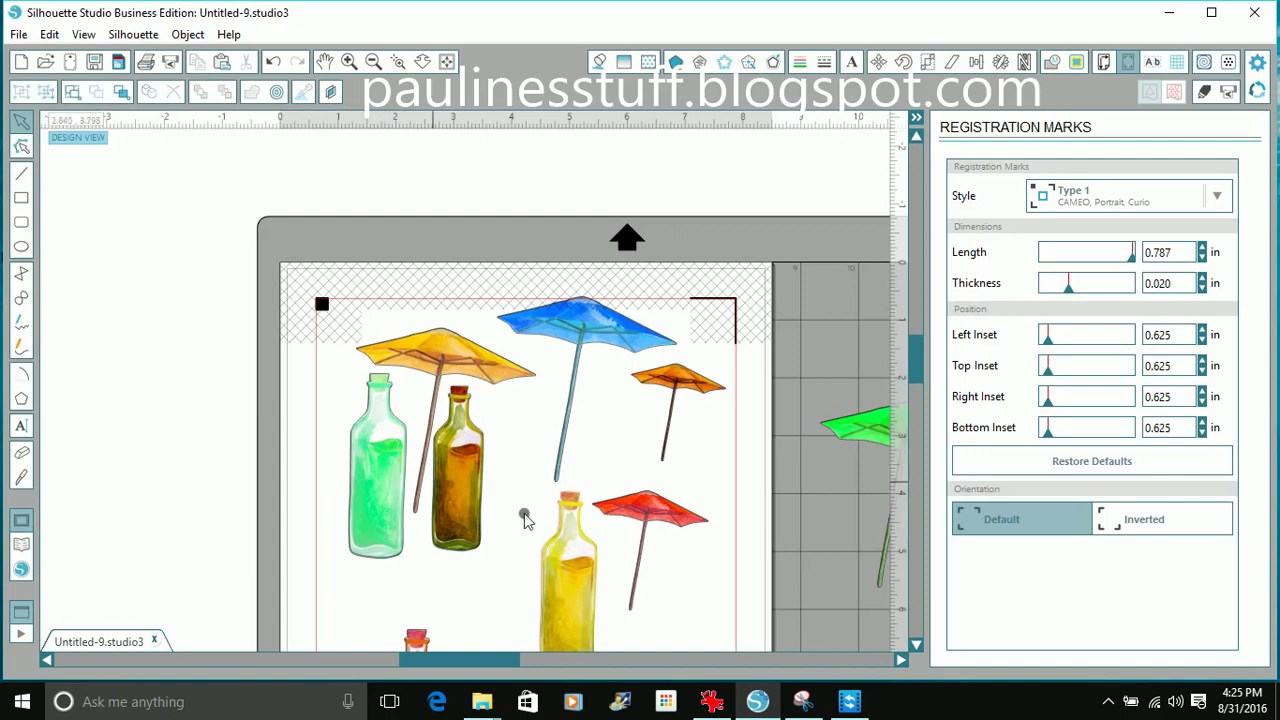
click(468, 525)
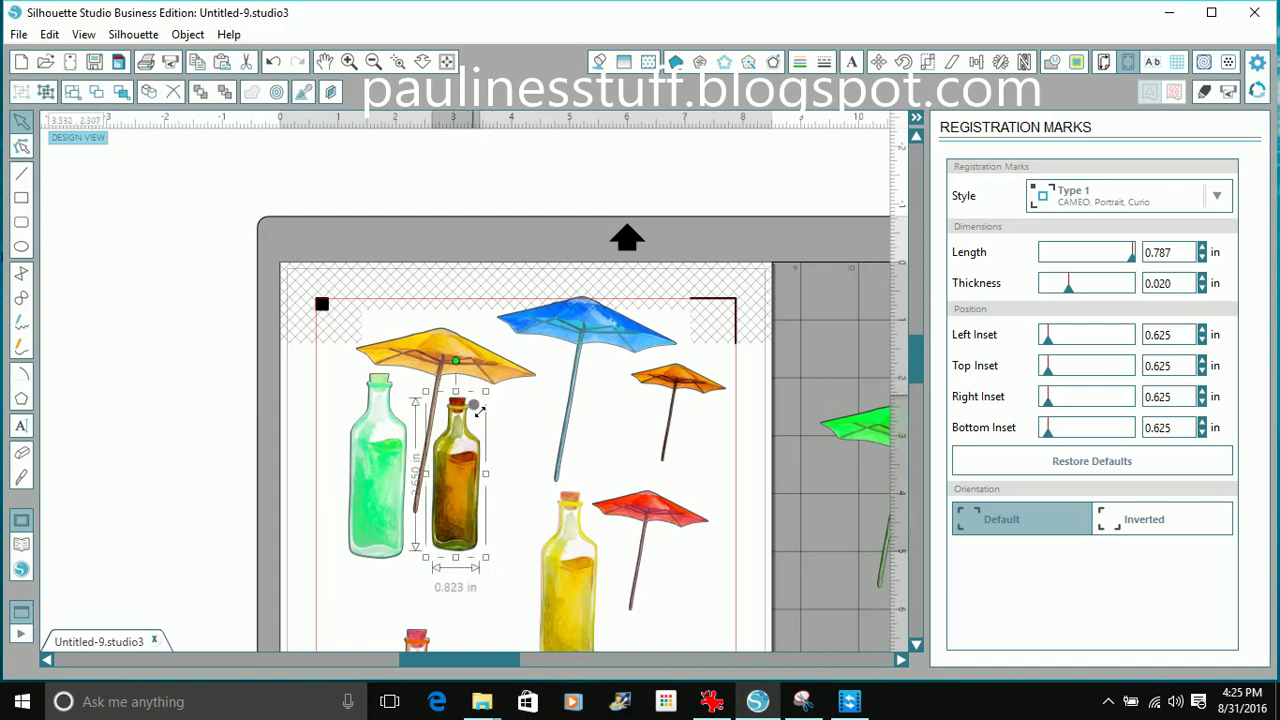
drag(481, 401, 474, 437)
drag(450, 505, 456, 455)
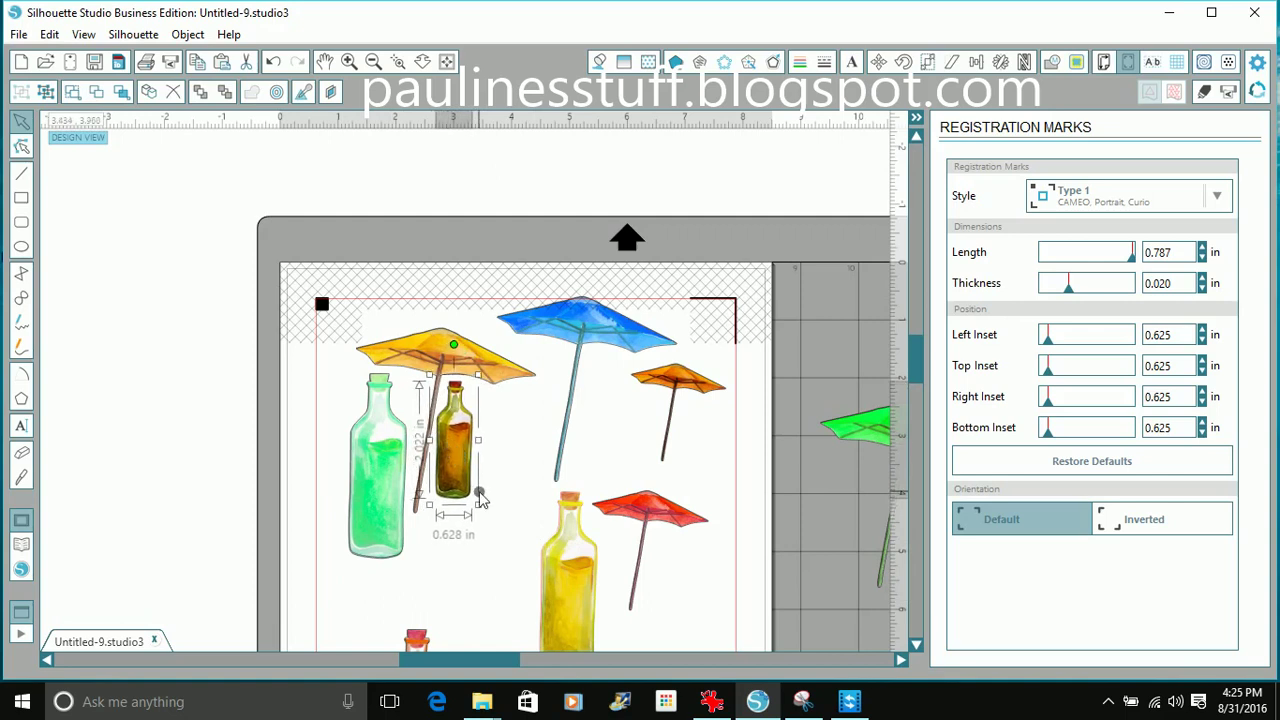
Move the yellow and red bottles closer to the dark one and fit the orange, red and green umbrellas into the remaining cut area
drag(566, 598, 515, 499)
drag(417, 645, 443, 532)
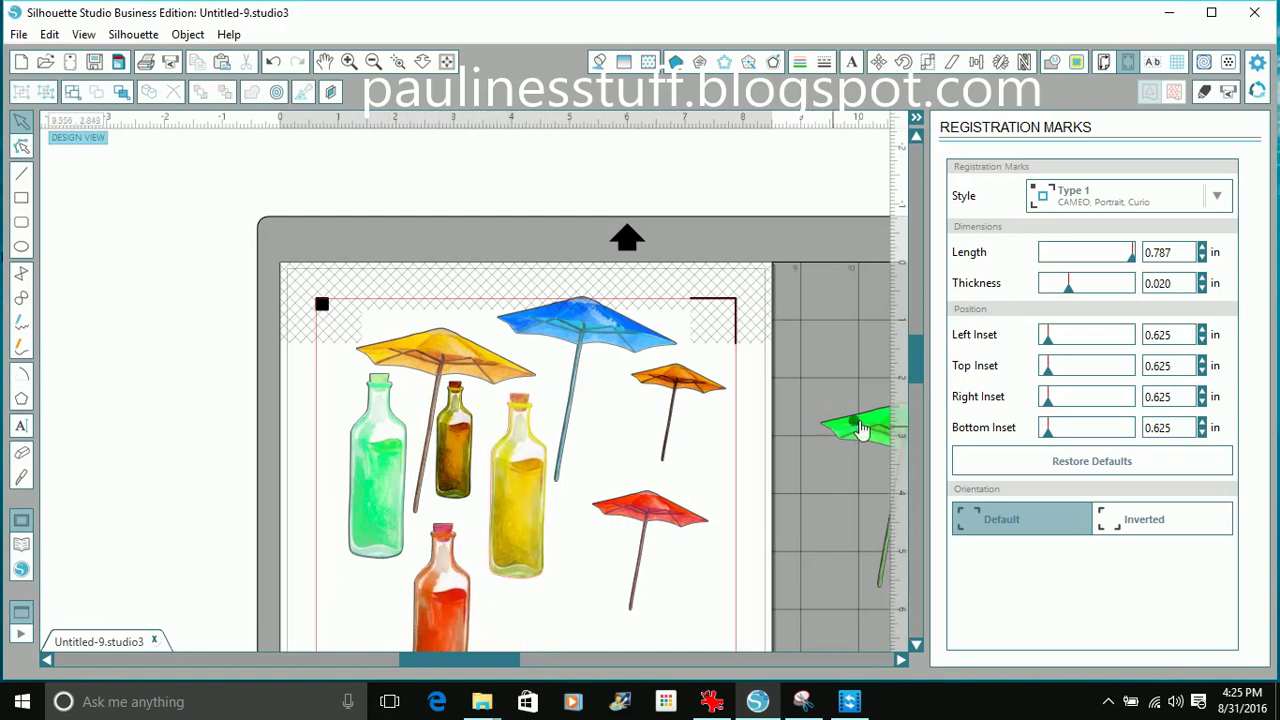
drag(679, 392, 638, 381)
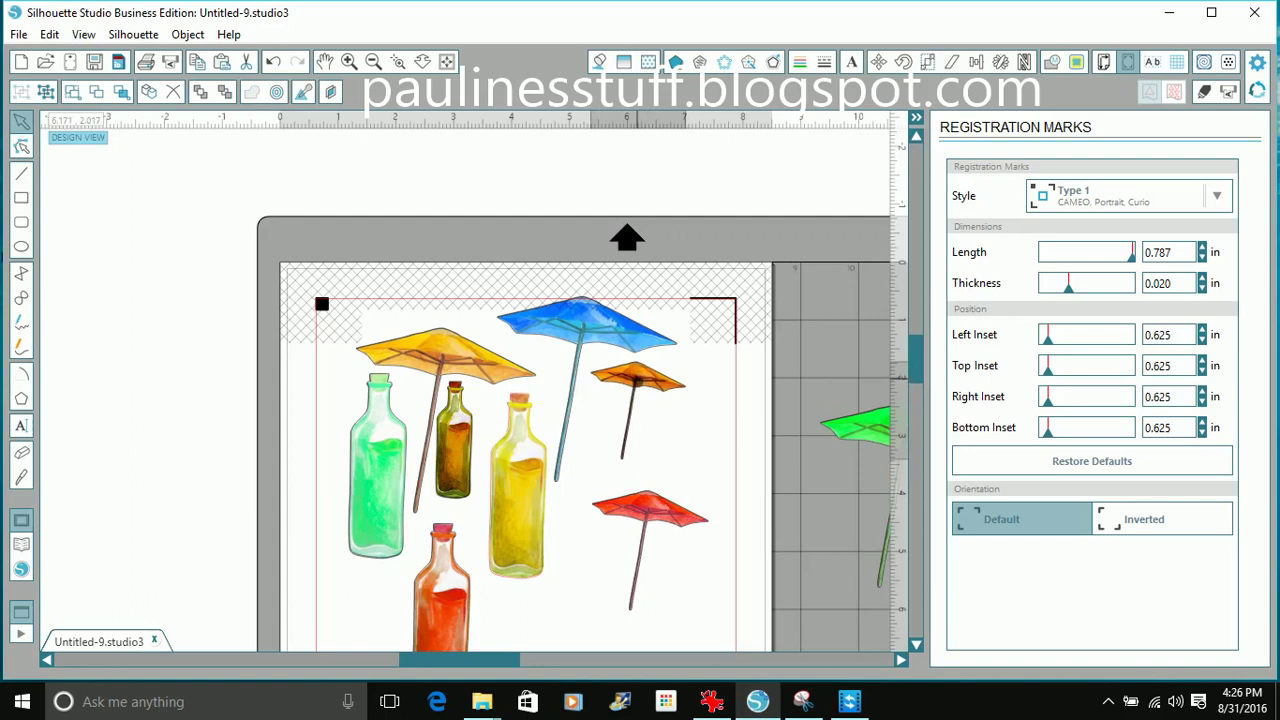
drag(650, 504, 607, 614)
drag(829, 431, 586, 511)
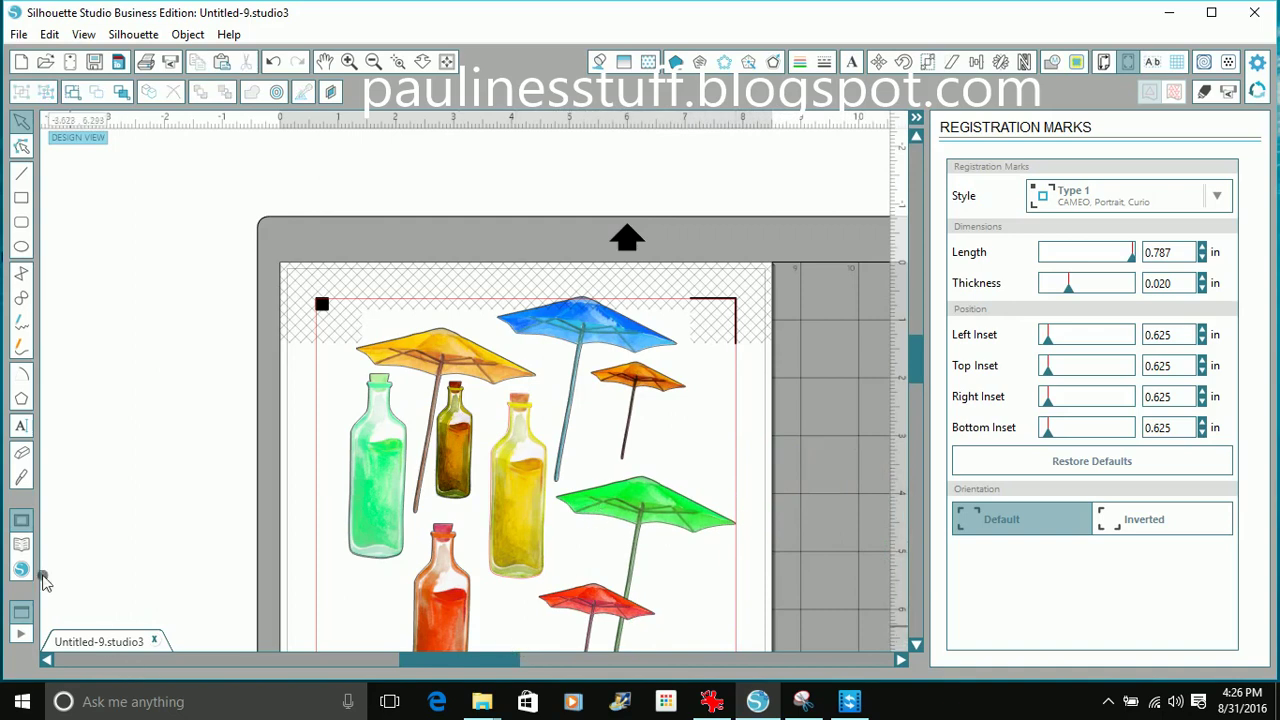
Move the mediterranean oil file into the DONE folder under TEST in the library, and return to the design page
click(22, 545)
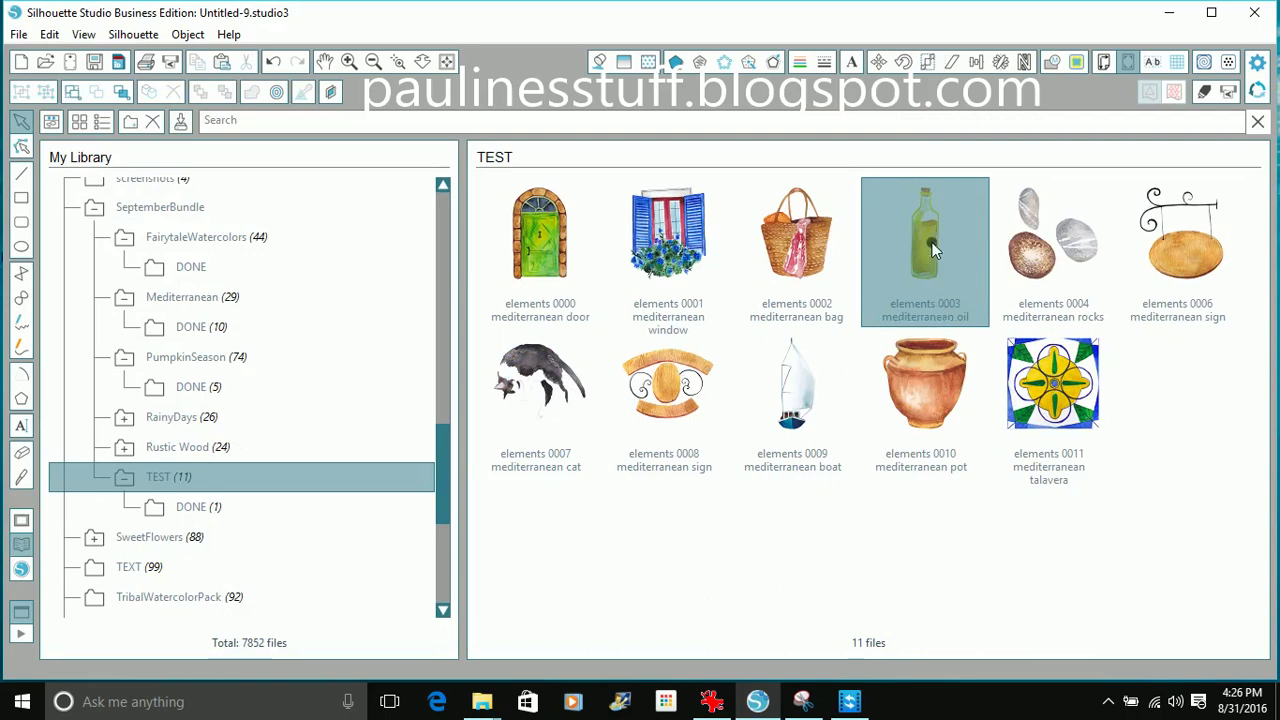
drag(932, 248, 243, 506)
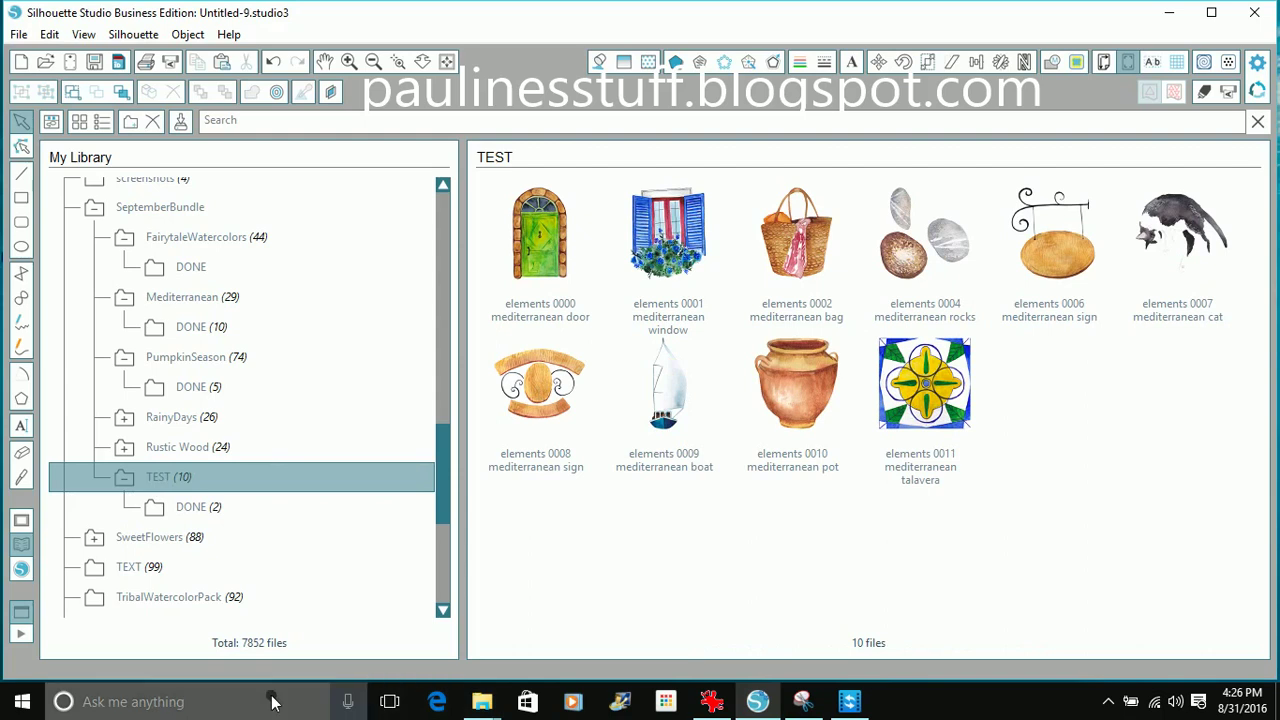
click(21, 523)
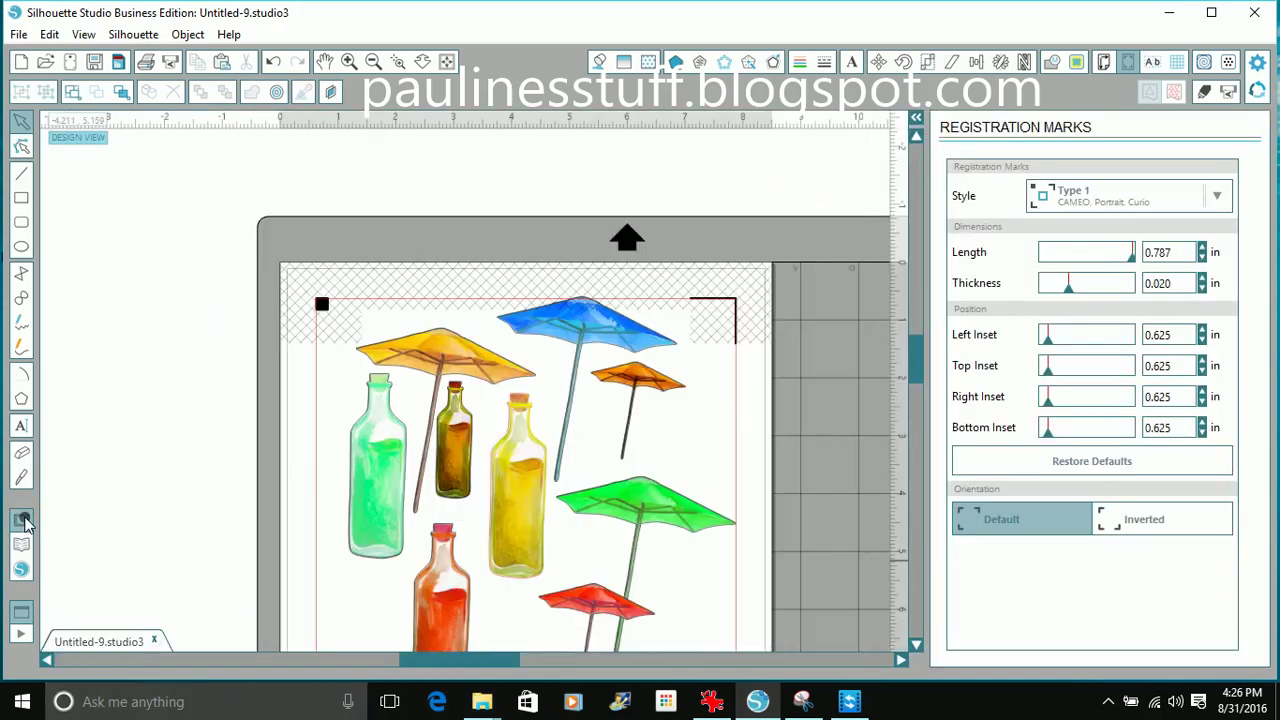
Shift the small orange umbrella toward the side cut border and lower the blue umbrella so it sits inside the cut area
click(614, 350)
drag(628, 382, 696, 403)
drag(613, 357, 621, 368)
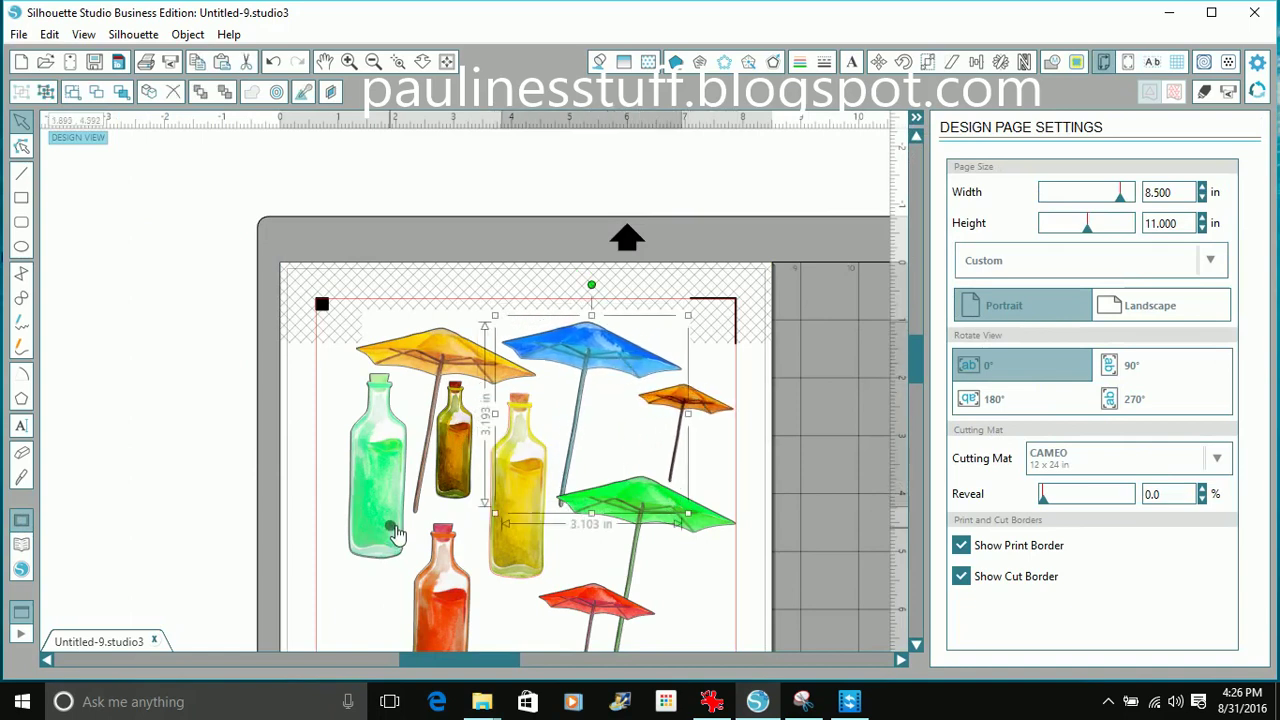
click(156, 422)
Save the design as "stickers umbrella bottle1" in the ConsolidatedSilhouette folder
click(18, 34)
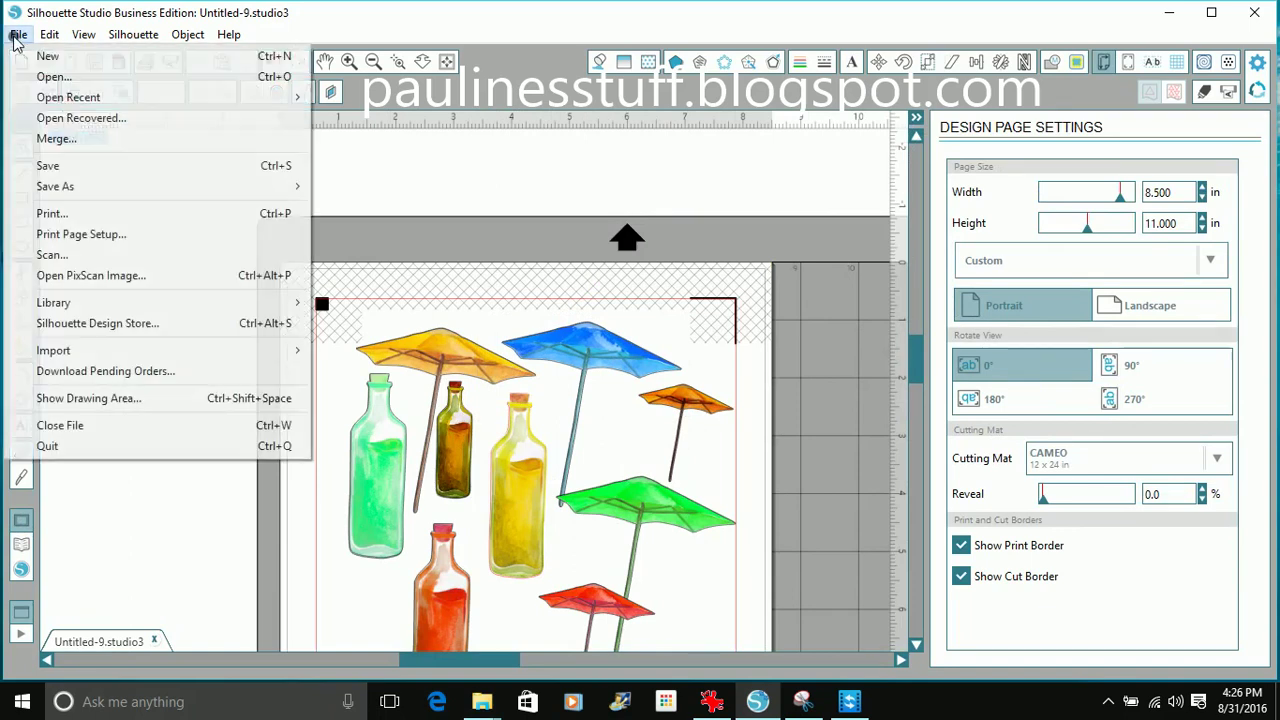
mouse_move(31, 190)
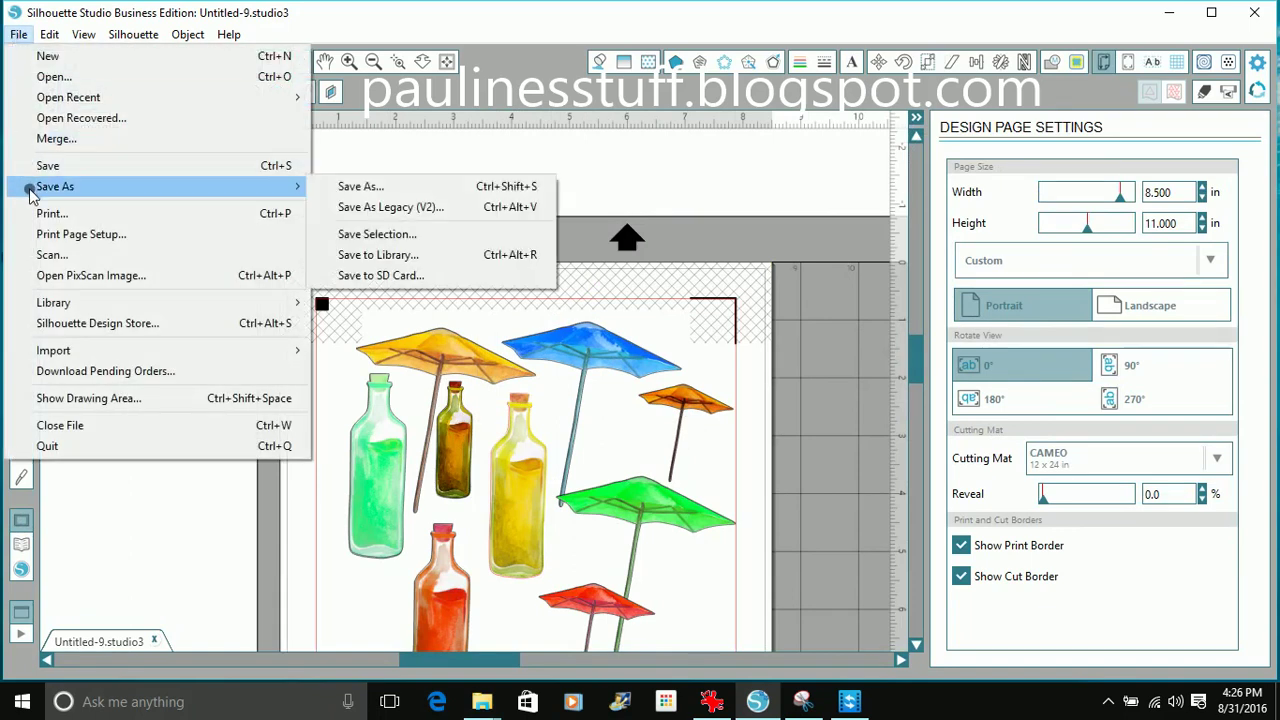
click(351, 186)
mouse_move(808, 708)
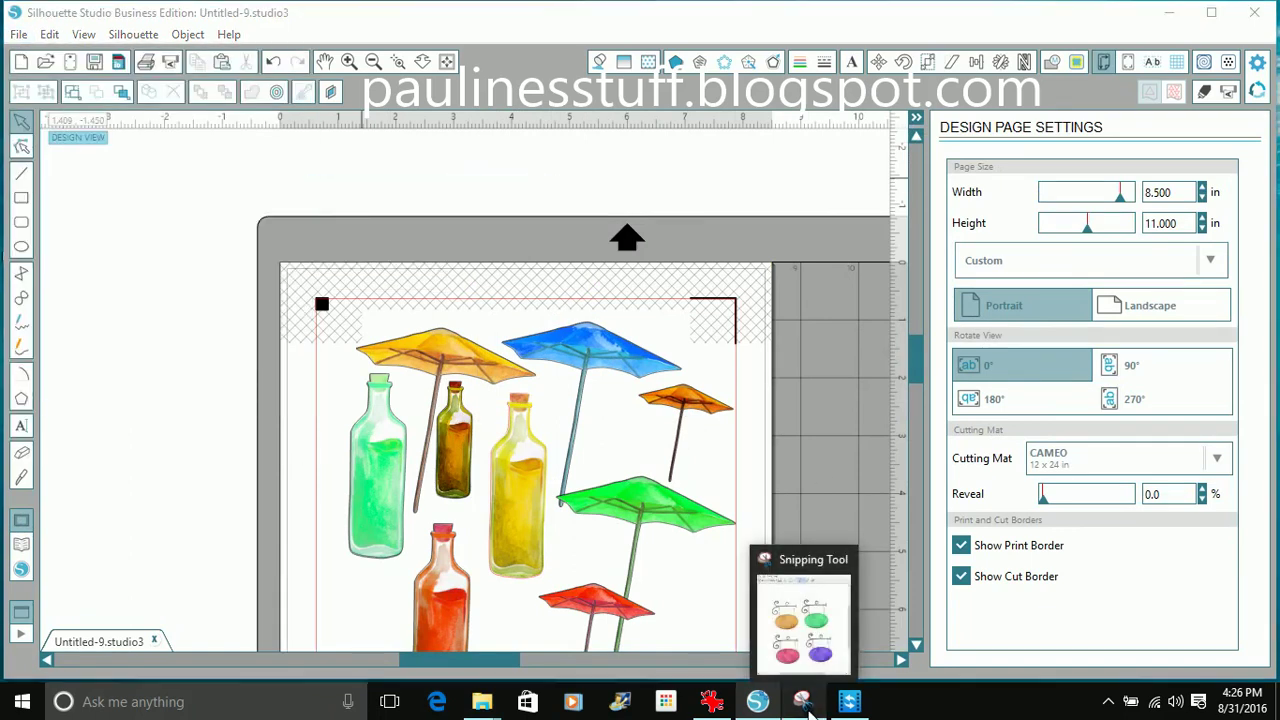
click(808, 708)
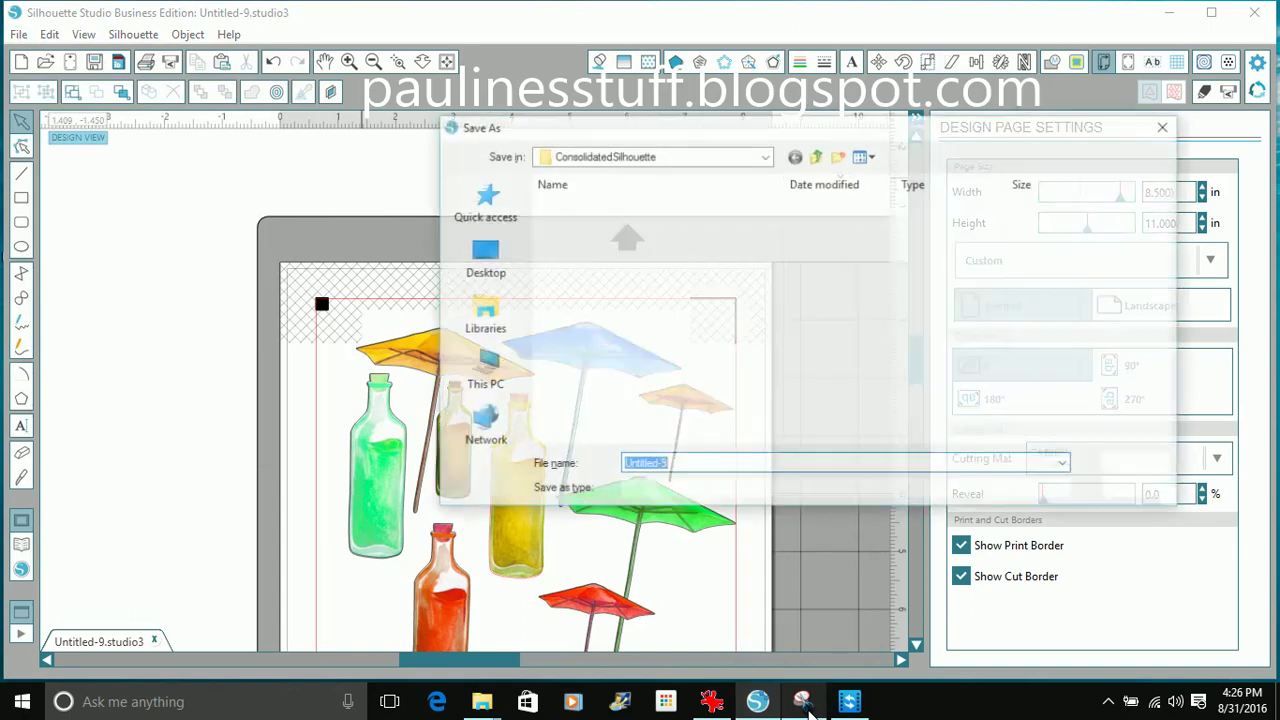
text(keru)
key(BackSpace)
key(BackSpace)
key(BackSpace)
key(BackSpace)
text(stickers um)
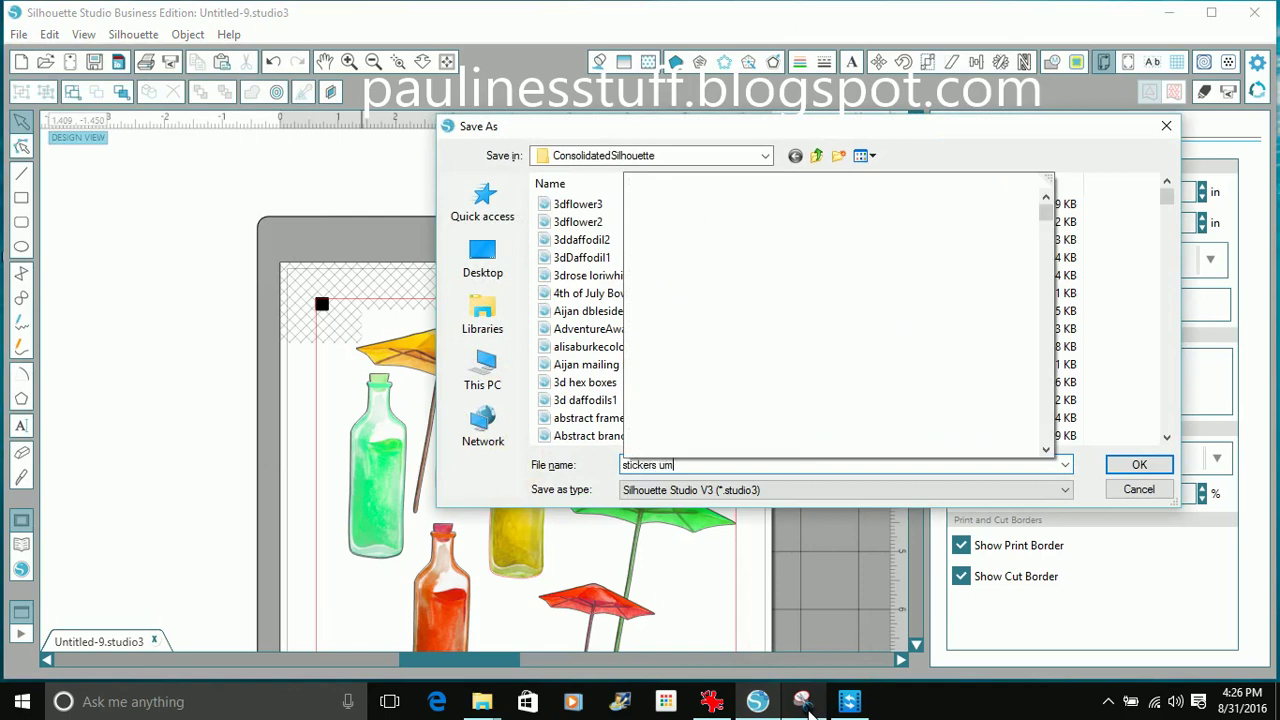
text(brella bottle1)
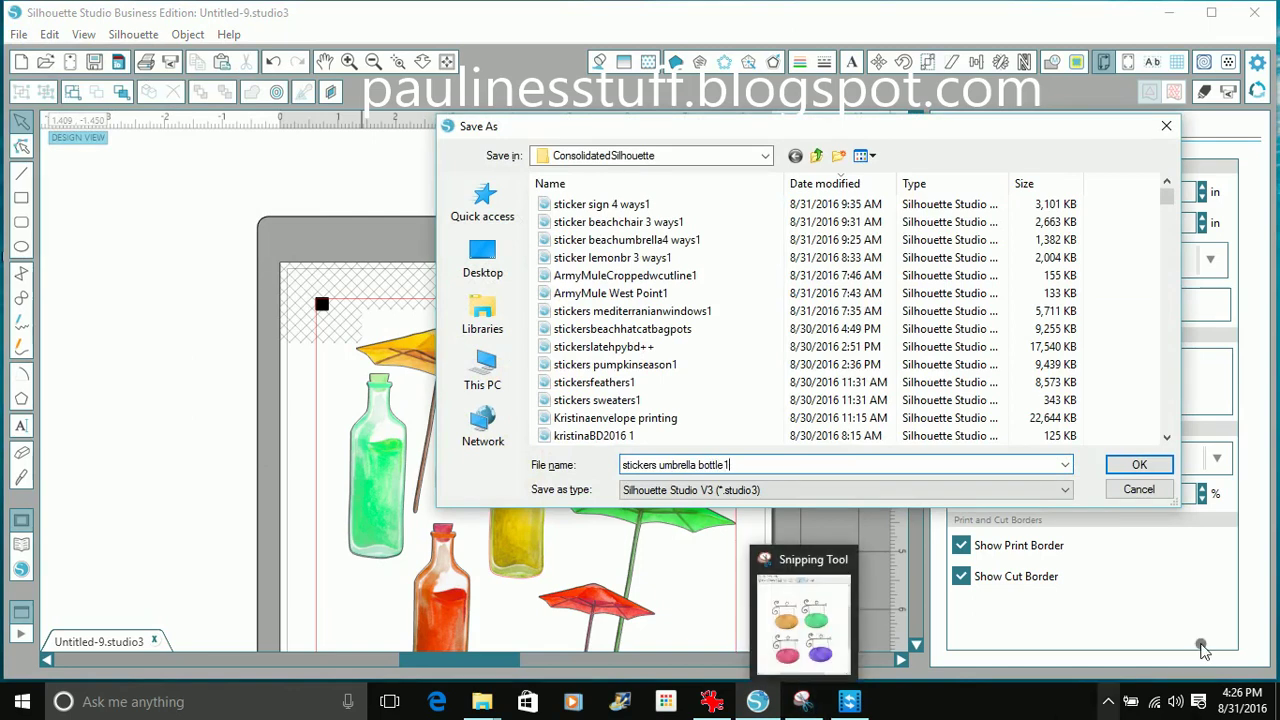
click(1138, 466)
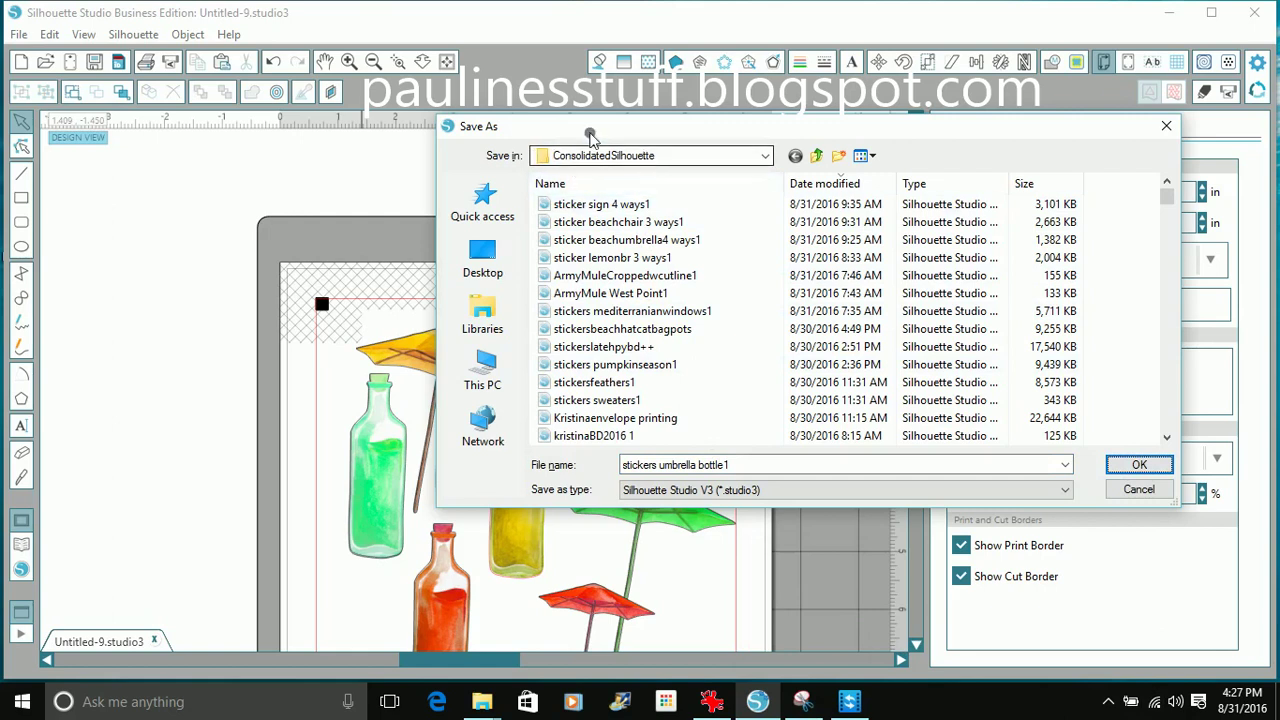
click(1146, 465)
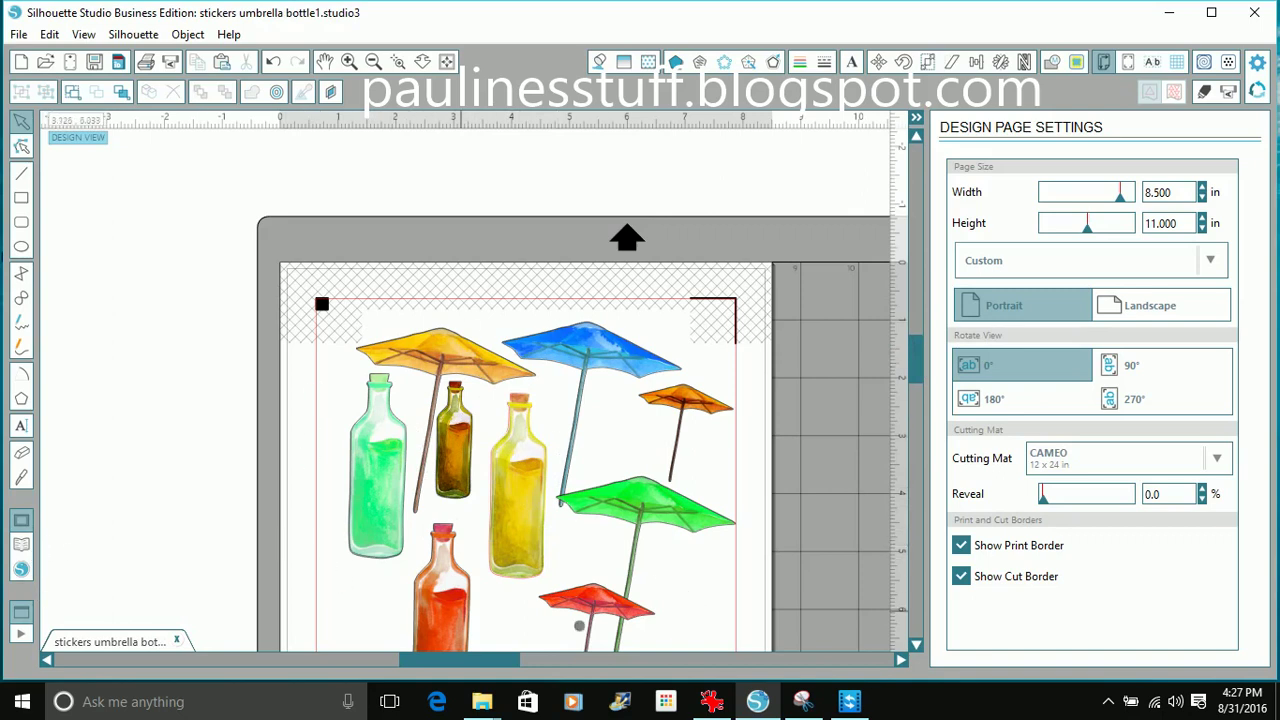
Switch to Snipping Tool and capture a new snip of the umbrellas and bottles within the registration marks
click(804, 702)
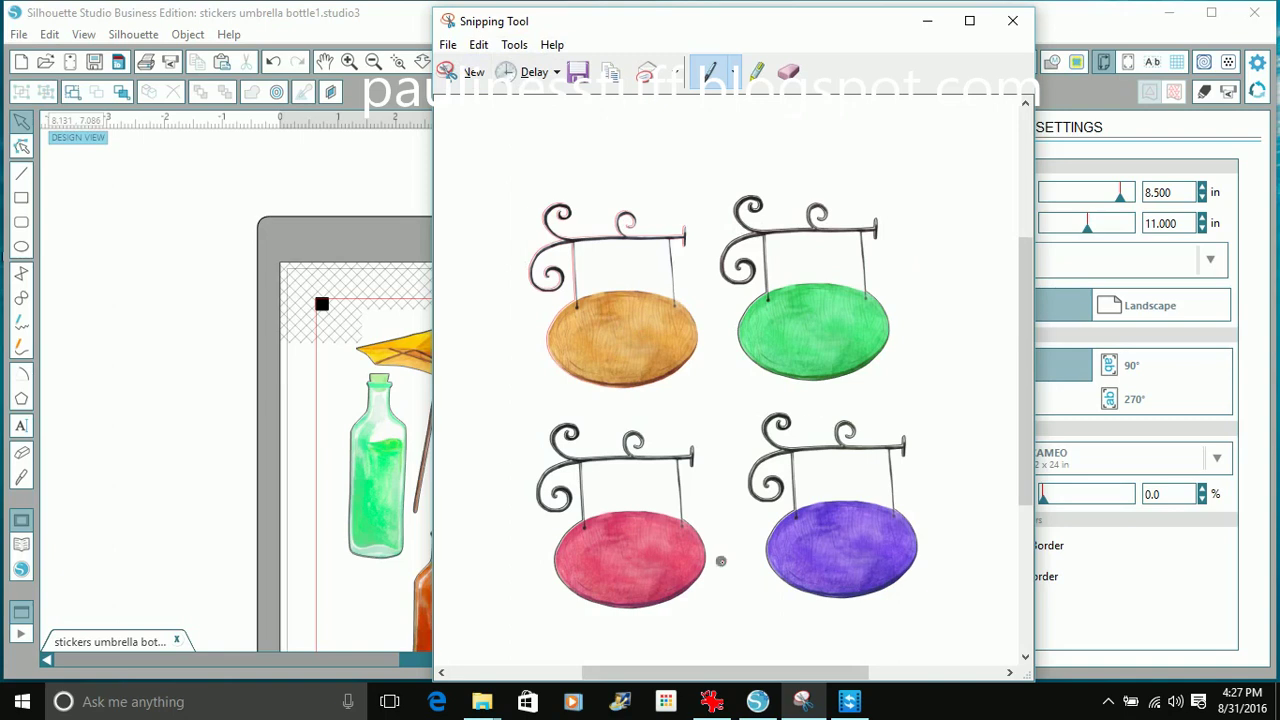
click(462, 78)
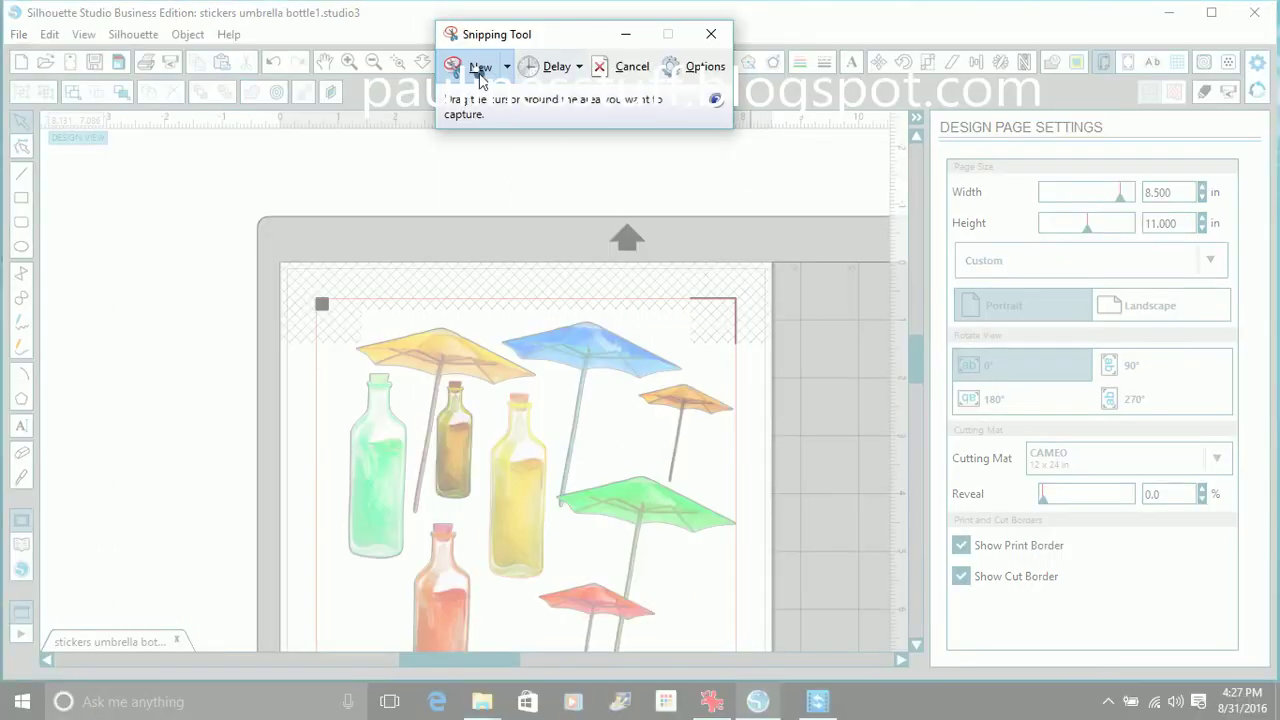
drag(319, 303, 751, 660)
drag(437, 66, 548, 98)
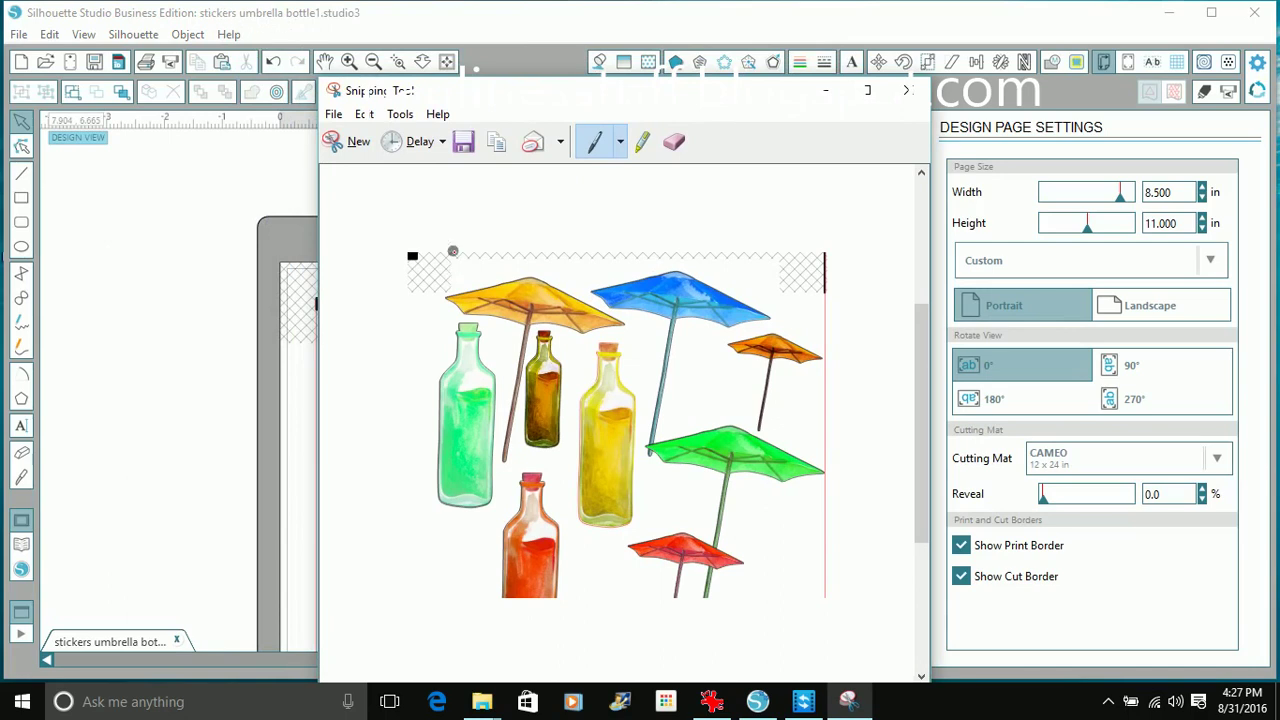
Save the snip as a PNG named "sticker umbrella bottle1" in the ConsolidatedSilhouette folder and minimize the snip window
click(467, 143)
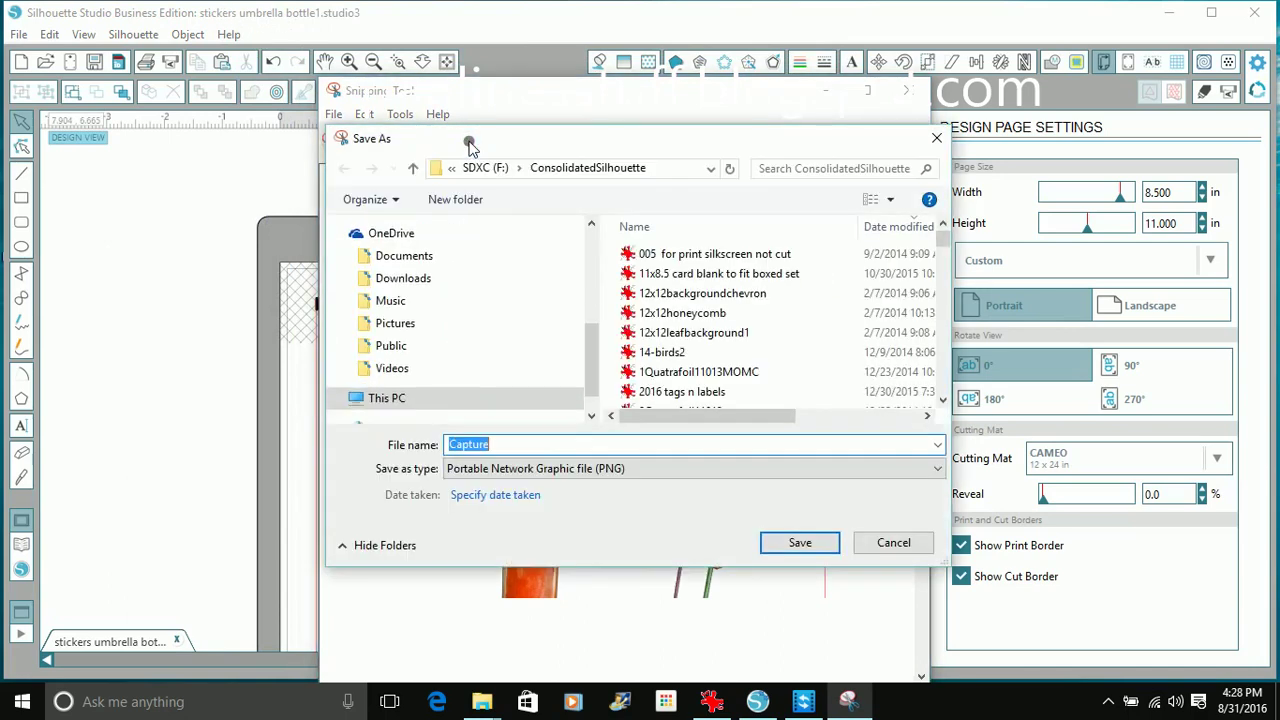
text(st)
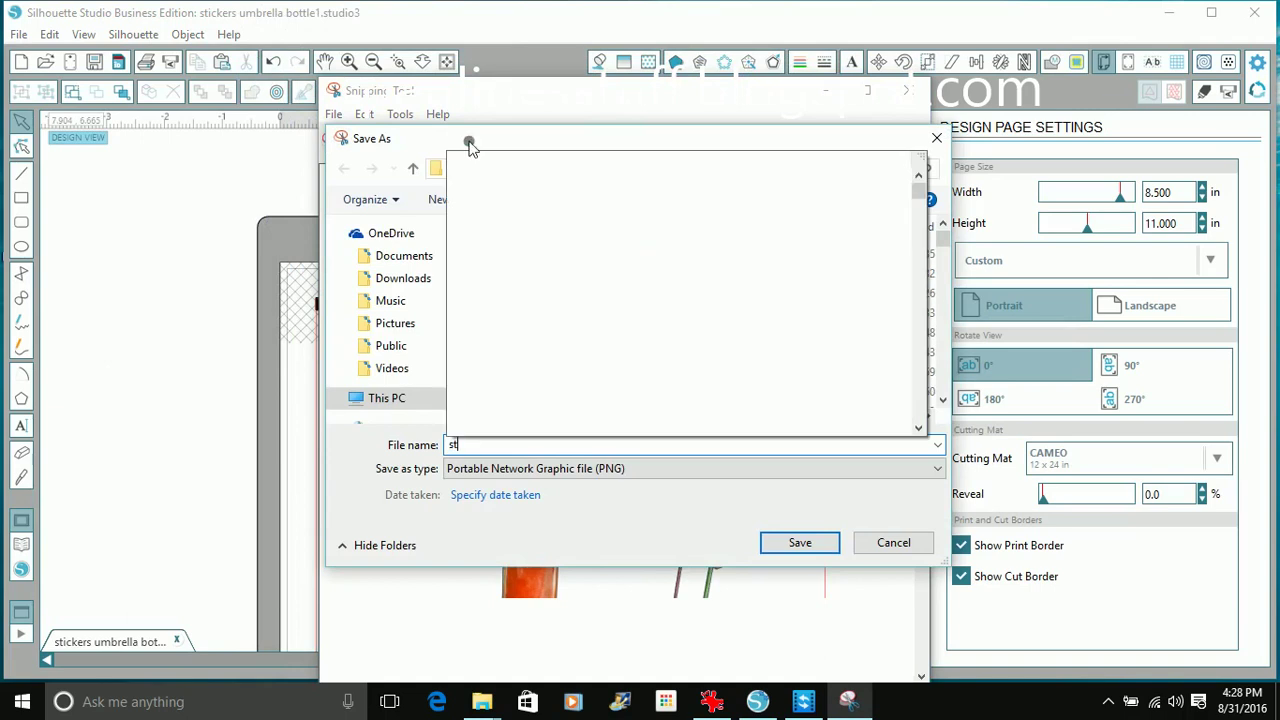
text(icker )
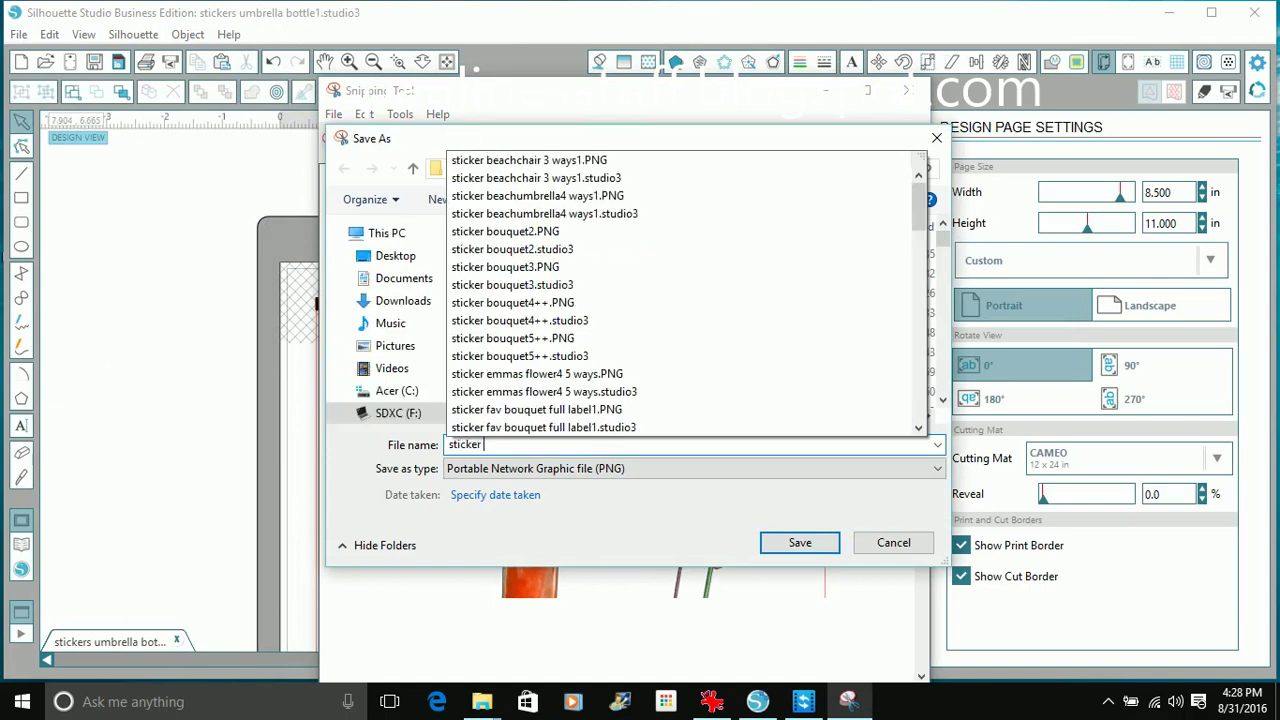
text(umbrella bottle)
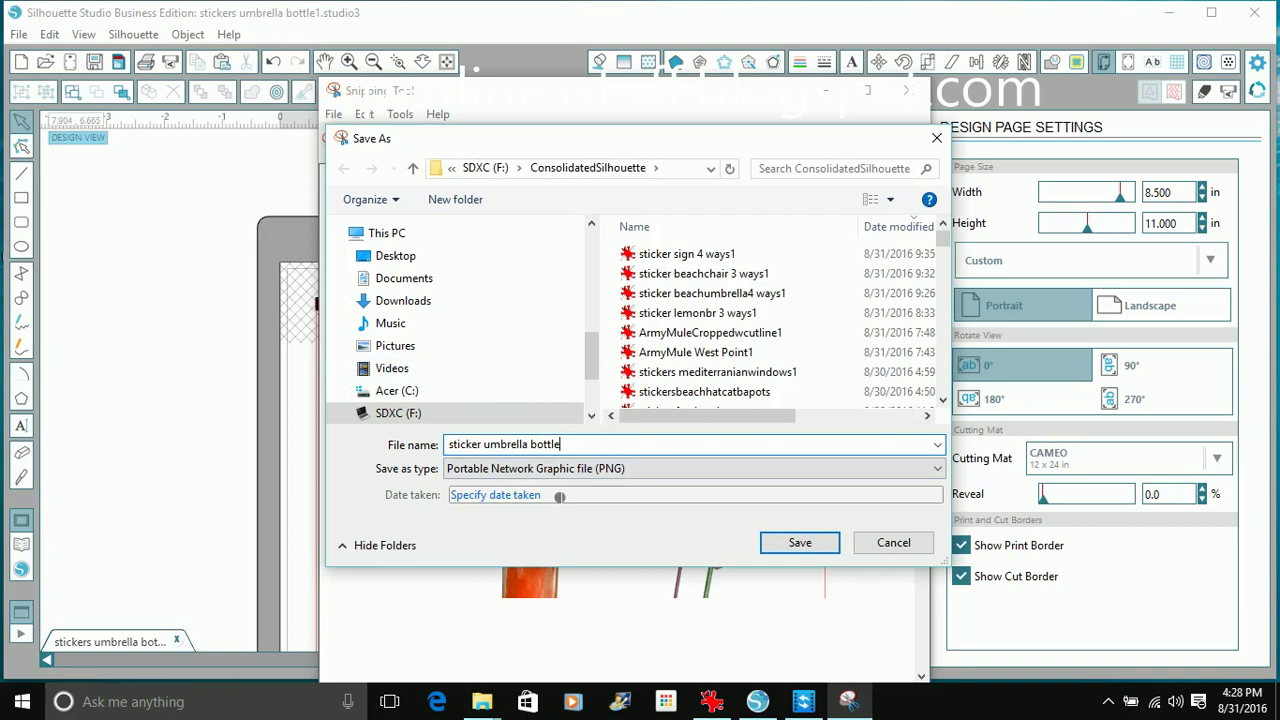
text(1)
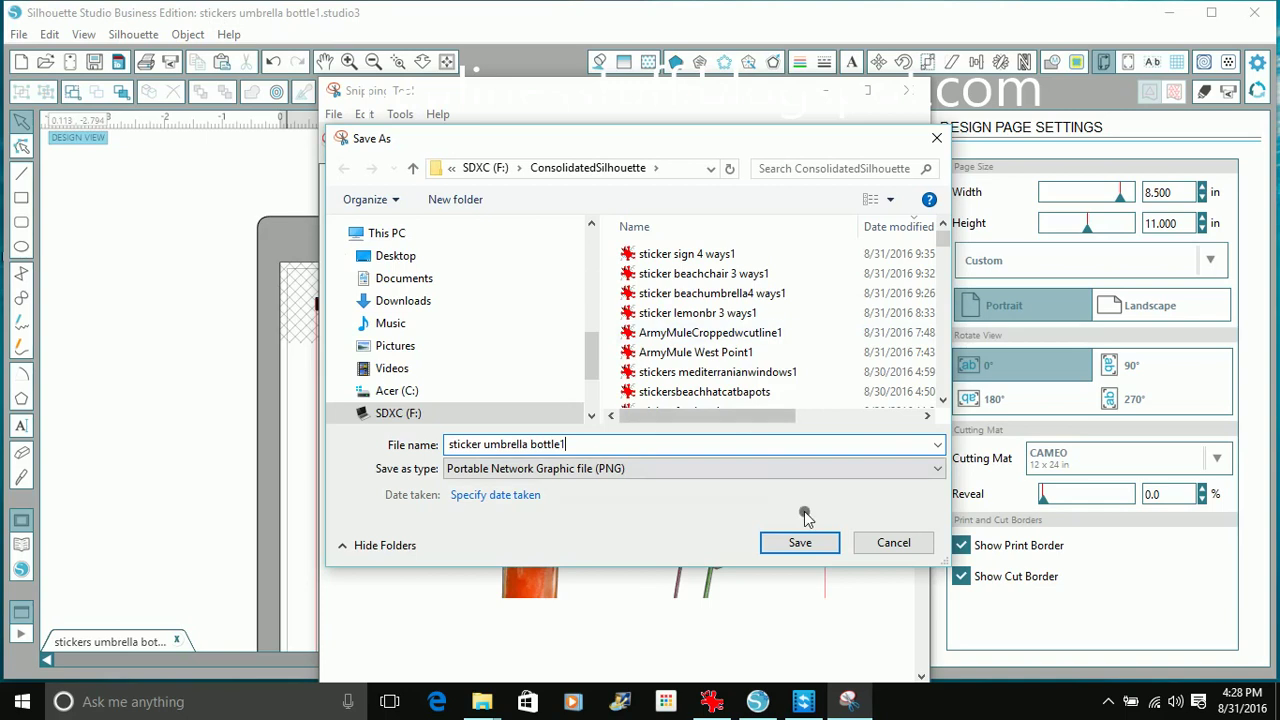
click(818, 546)
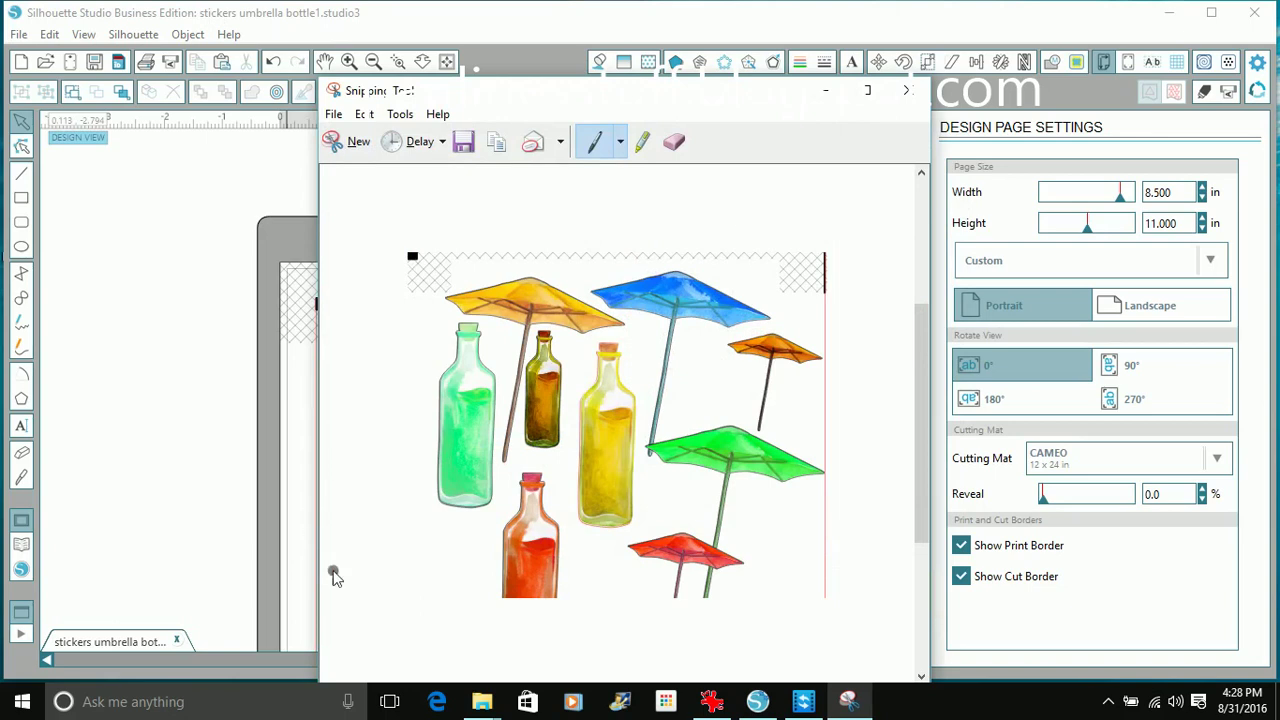
key(super+Down)
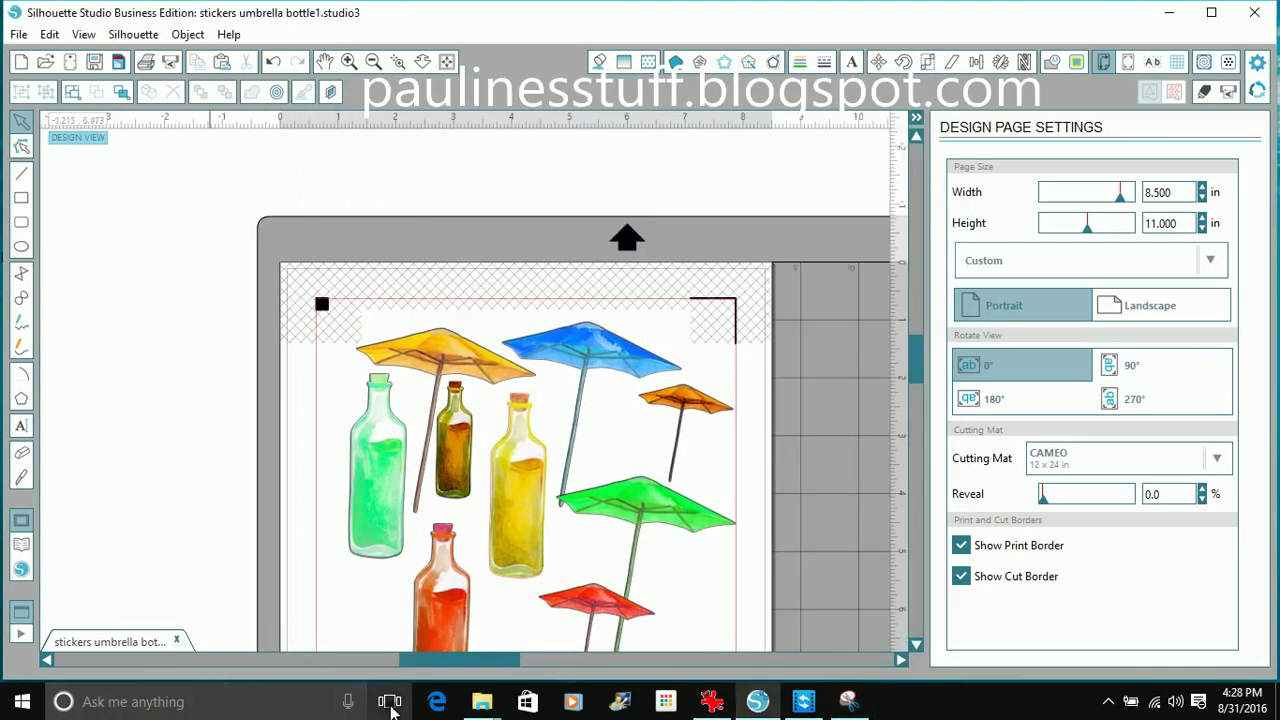
Switch to the File Explorer window showing the ConsolidatedSilhouette folder
click(392, 705)
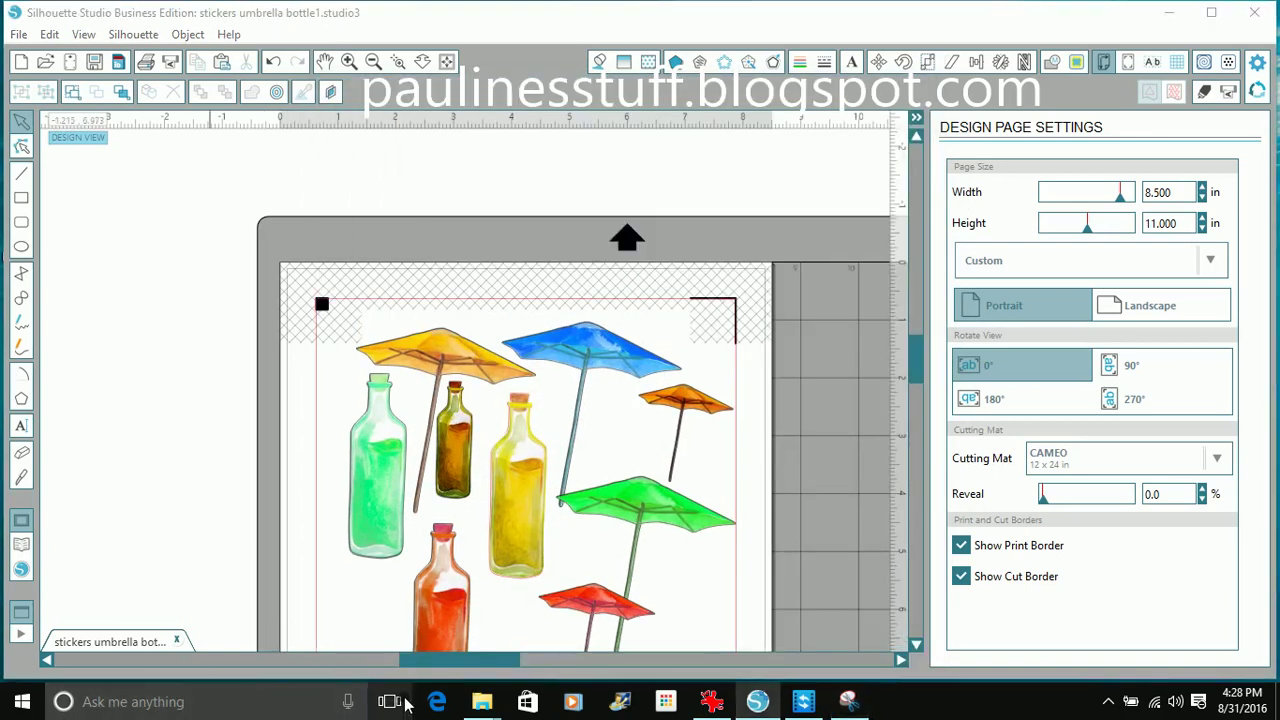
click(392, 703)
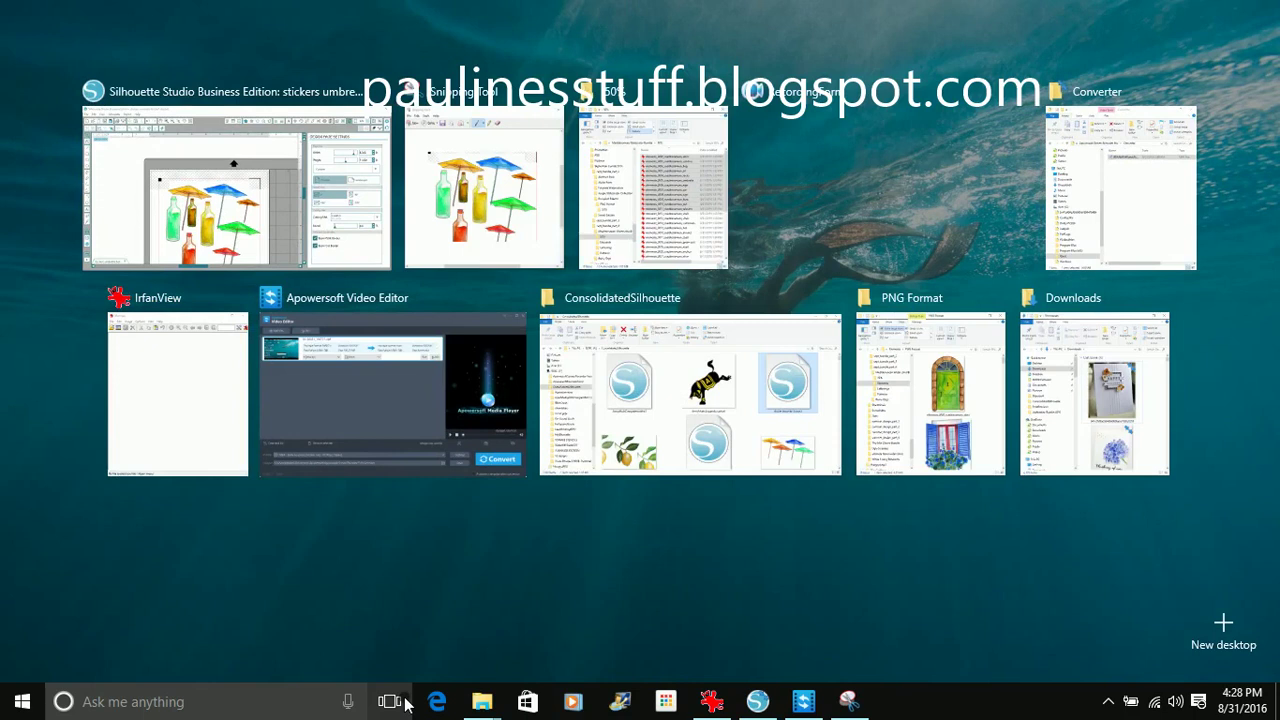
click(670, 371)
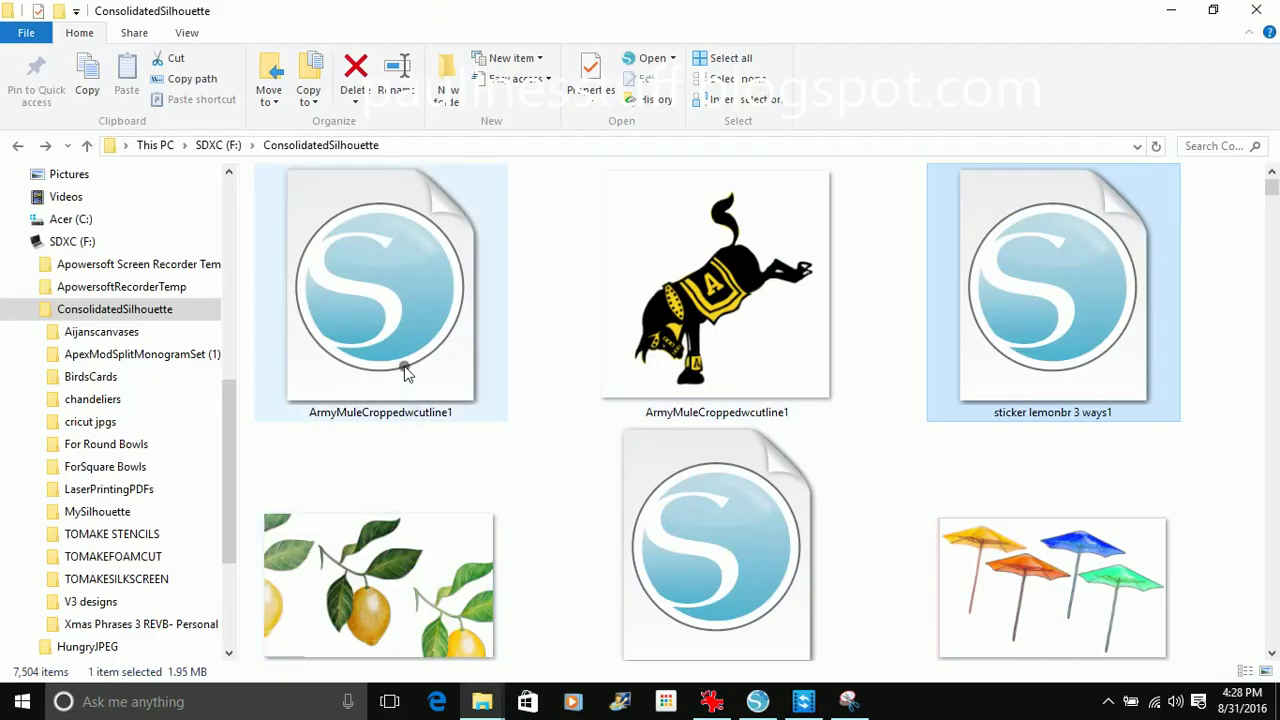
drag(226, 385, 231, 163)
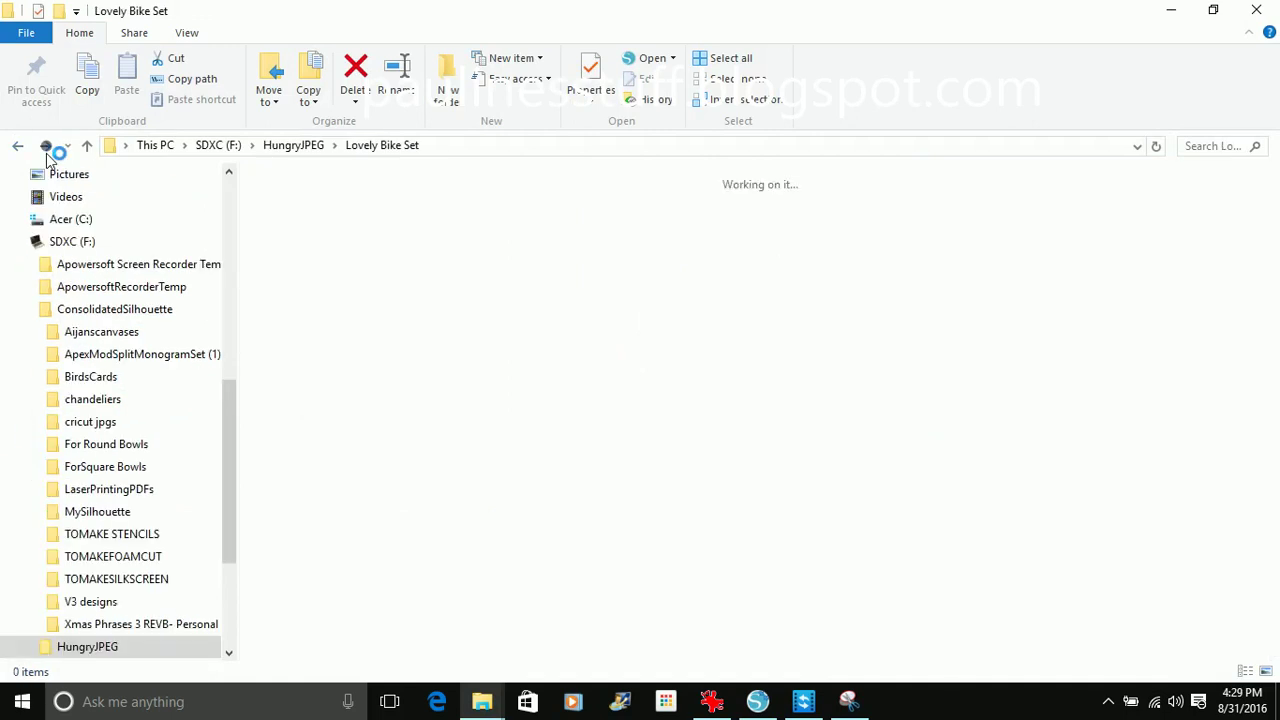
click(46, 148)
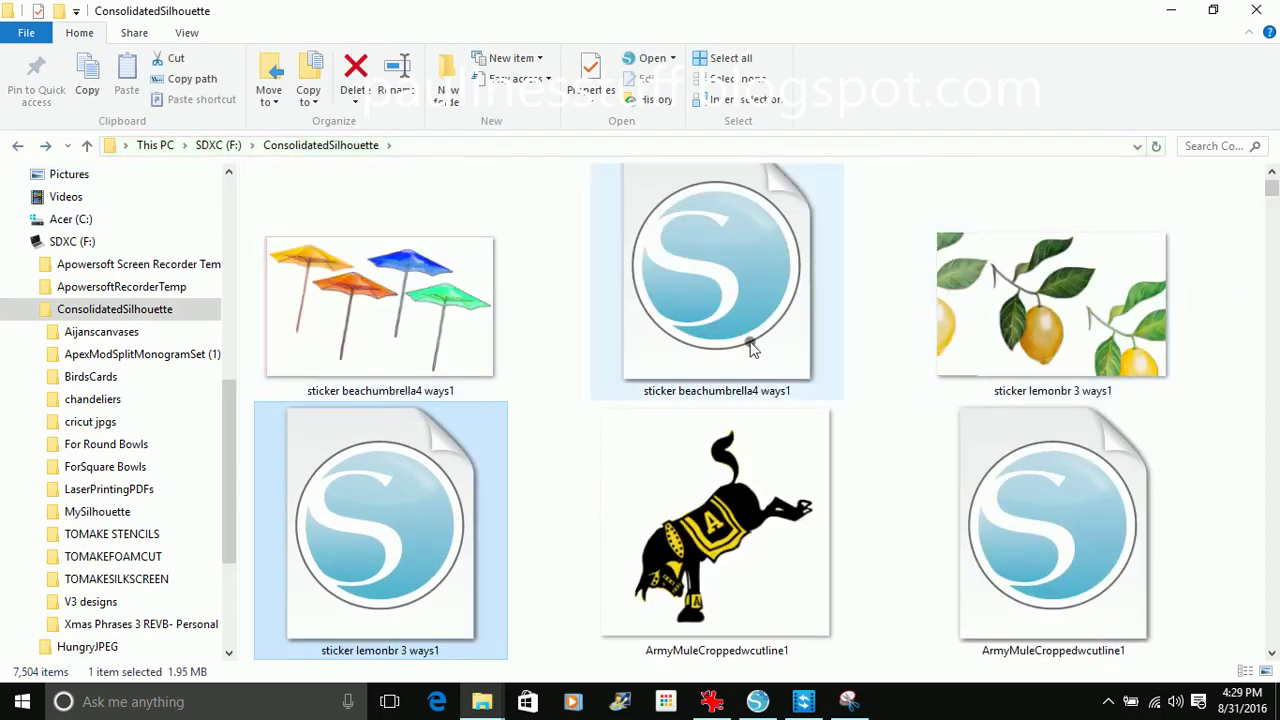
click(19, 147)
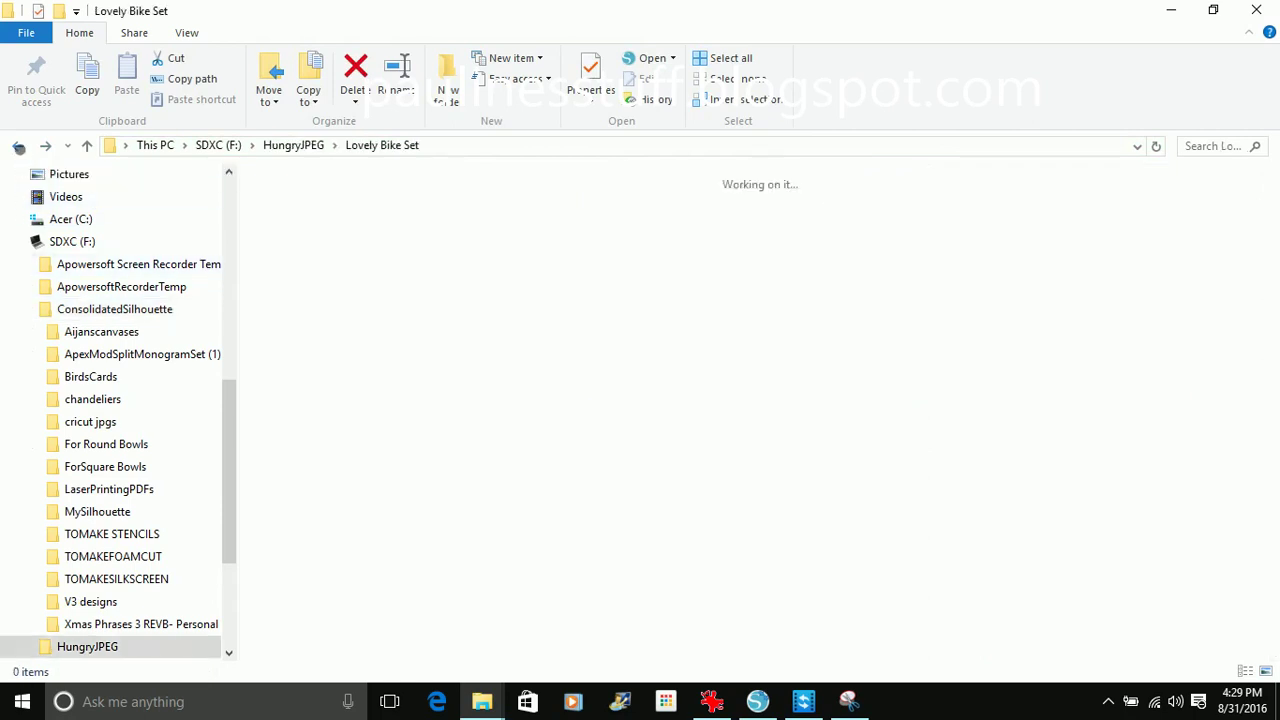
click(19, 147)
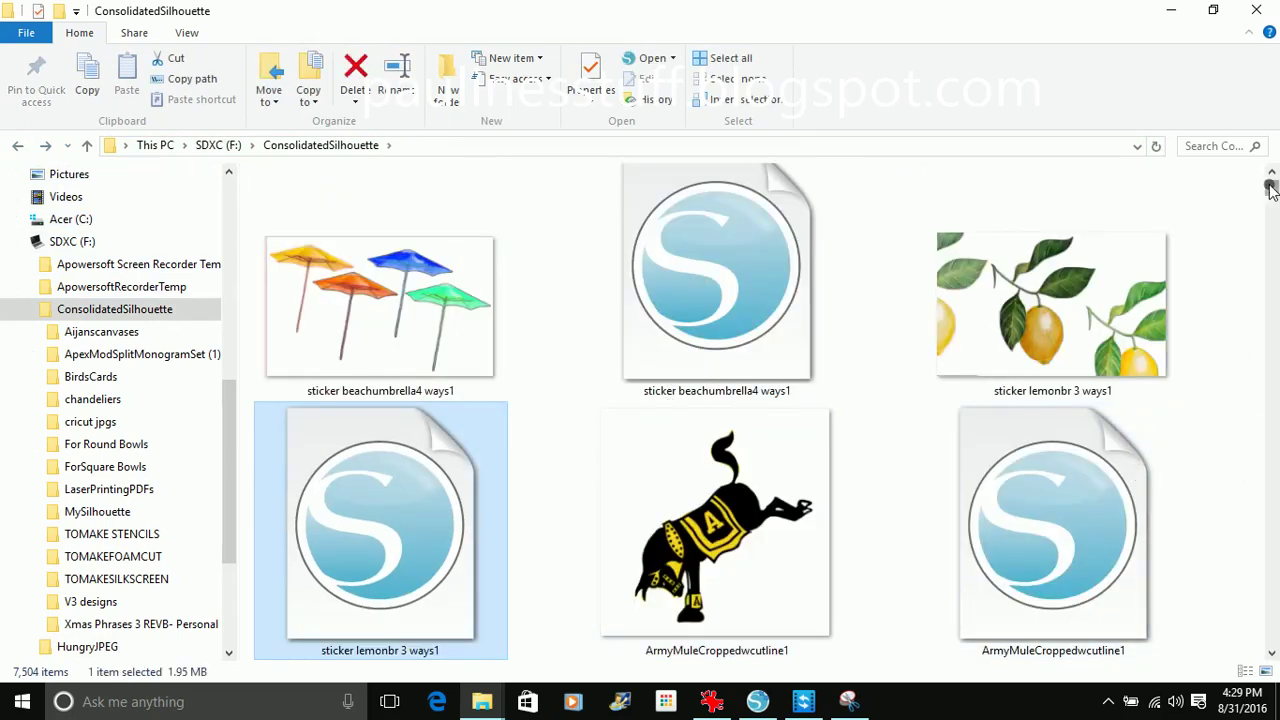
Locate the saved "sticker umbrella bottle1" PNG and the "stickers umbrella bottle1" design among today's files in ConsolidatedSilhouette
scroll(1269, 186, up, 1)
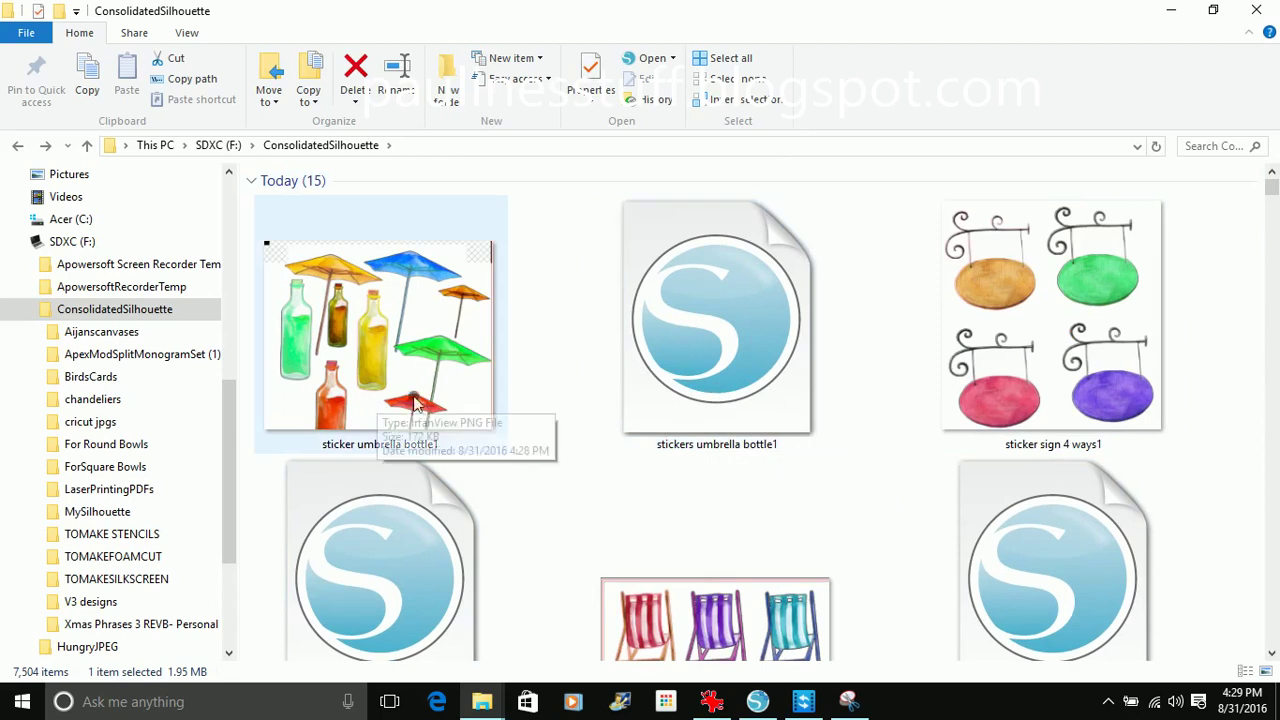
scroll(930, 410, down, 2)
scroll(930, 410, up, 3)
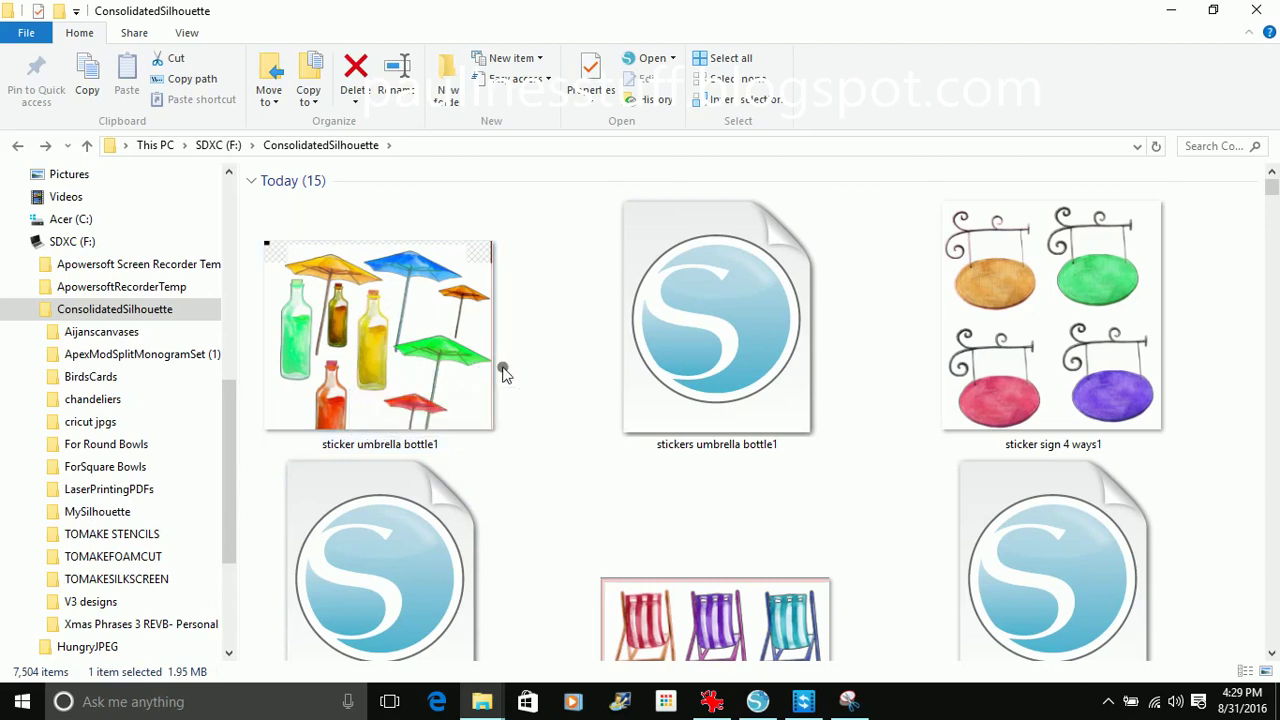
click(662, 405)
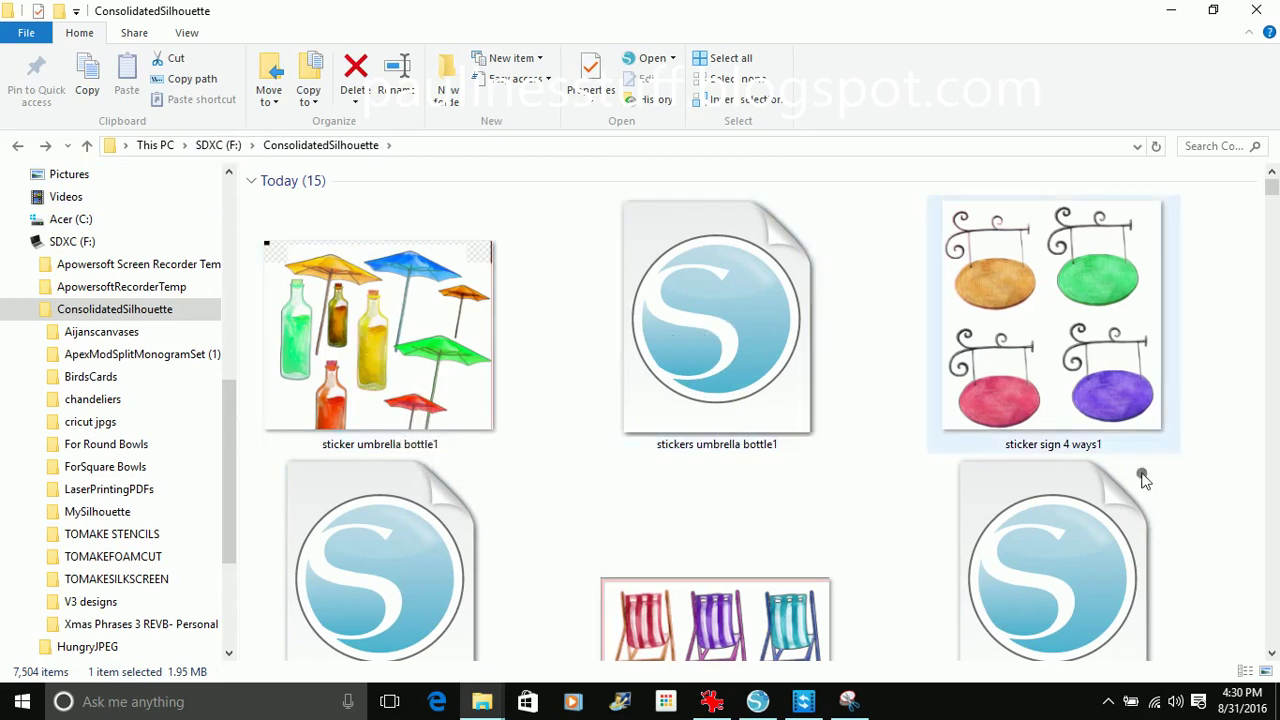
Browse the older sticker, card and envelope files in ConsolidatedSilhouette, comparing the PNG previews with their matching Silhouette documents
drag(1273, 190, 1273, 198)
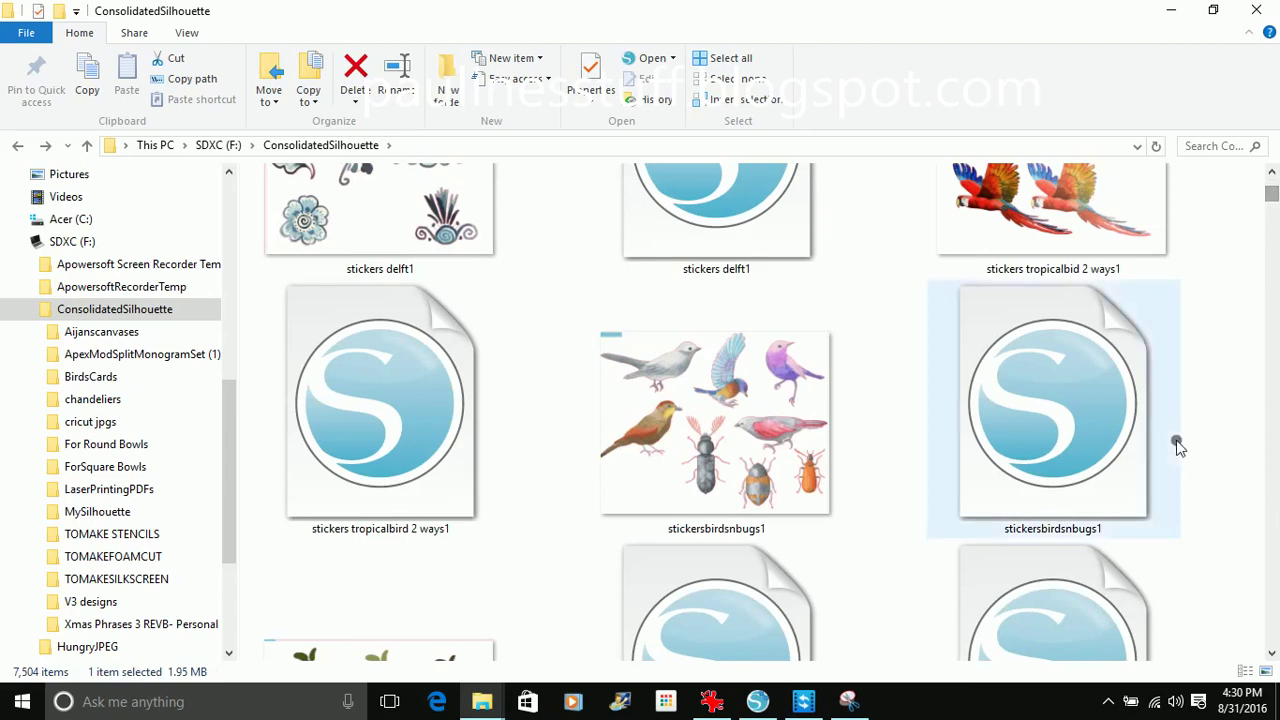
scroll(1175, 445, down, 4)
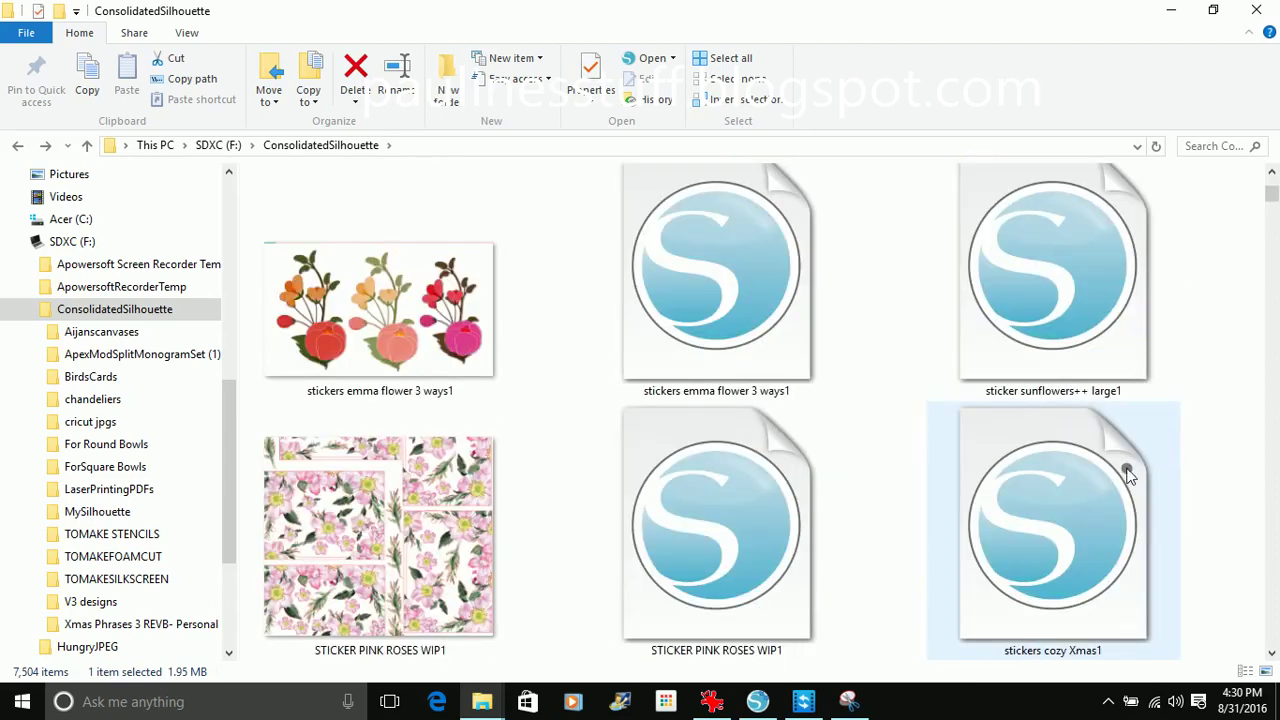
scroll(1127, 472, down, 3)
scroll(1127, 472, down, 12)
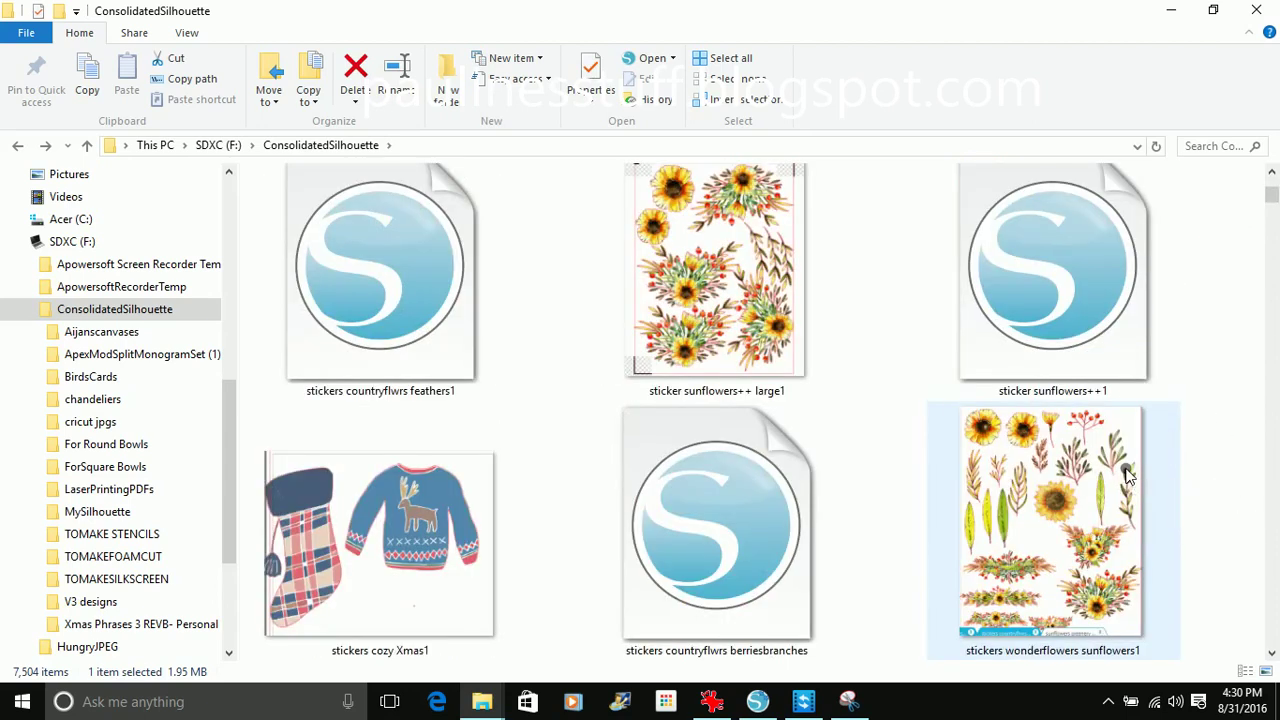
scroll(1127, 480, down, 9)
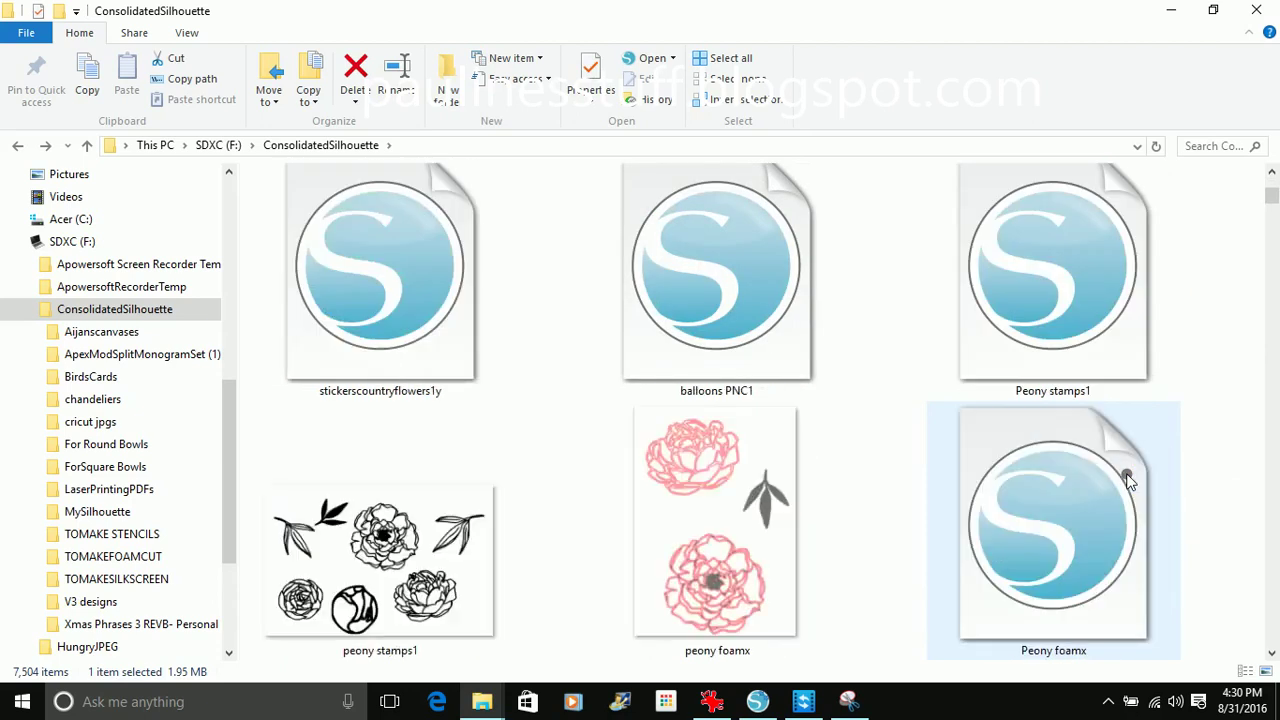
scroll(1127, 485, down, 12)
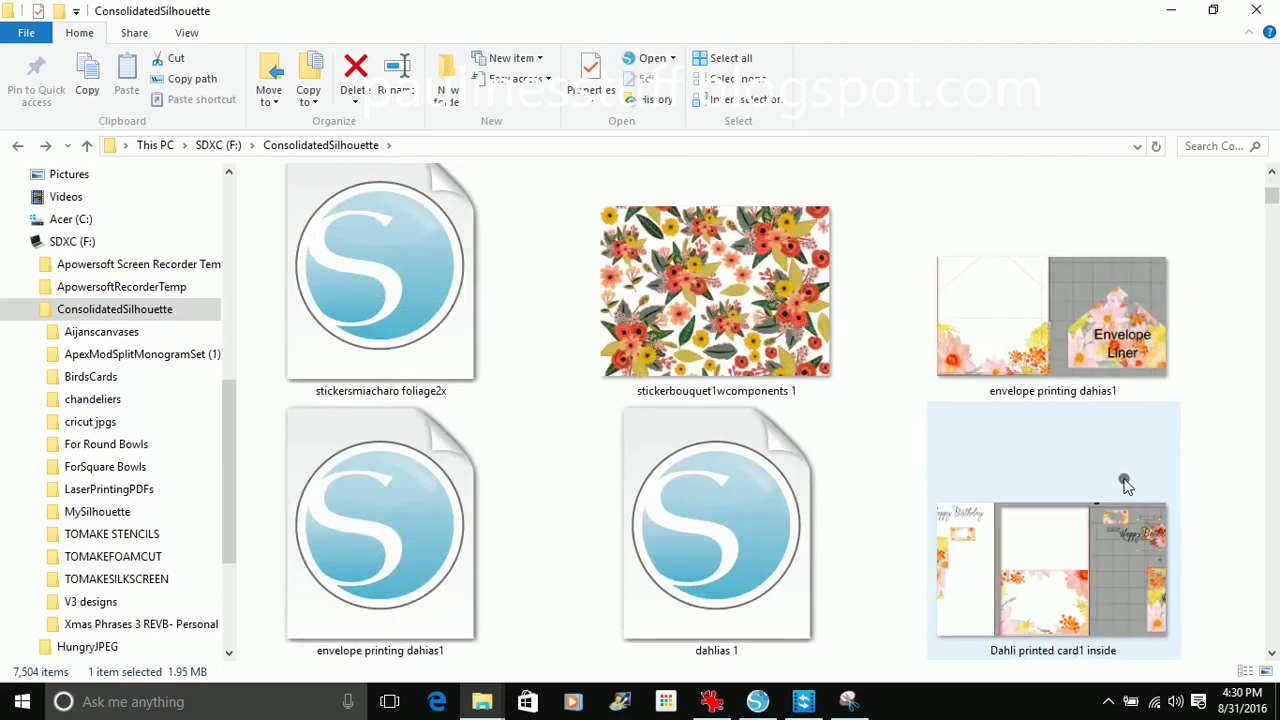
scroll(1125, 485, down, 9)
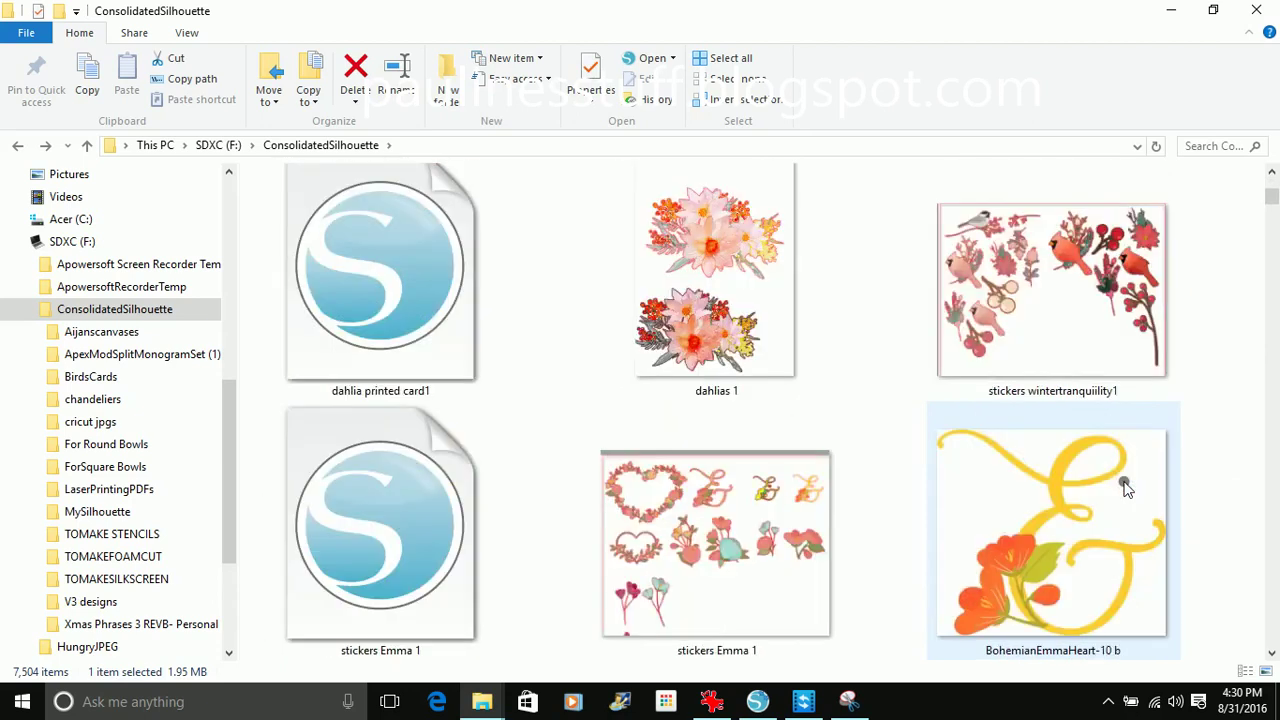
scroll(1140, 463, down, 3)
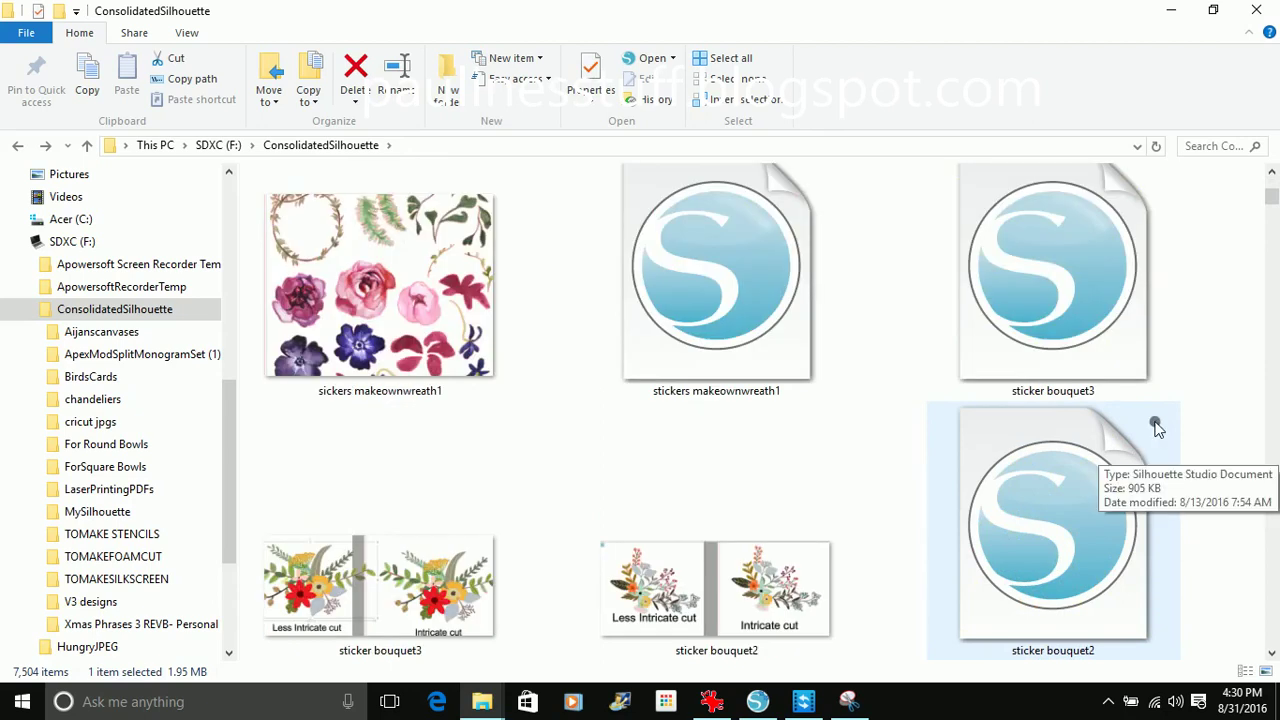
scroll(1150, 450, down, 6)
scroll(1156, 427, down, 3)
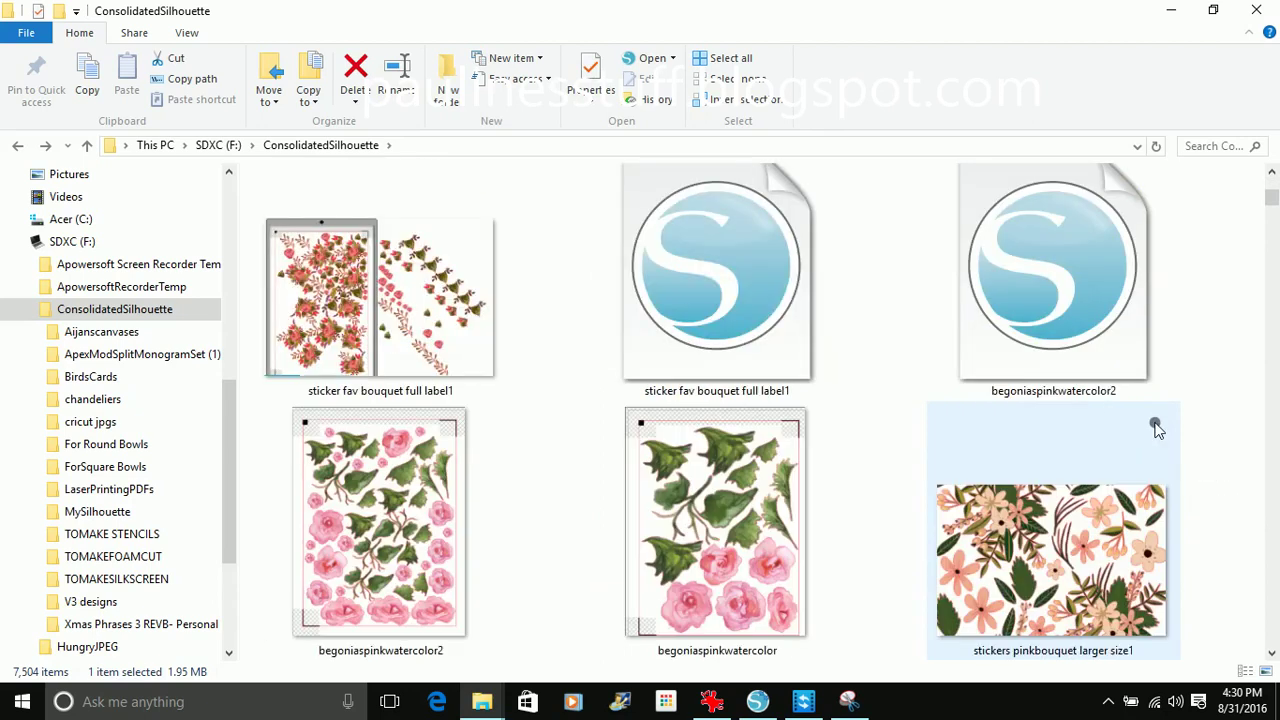
scroll(1112, 475, down, 6)
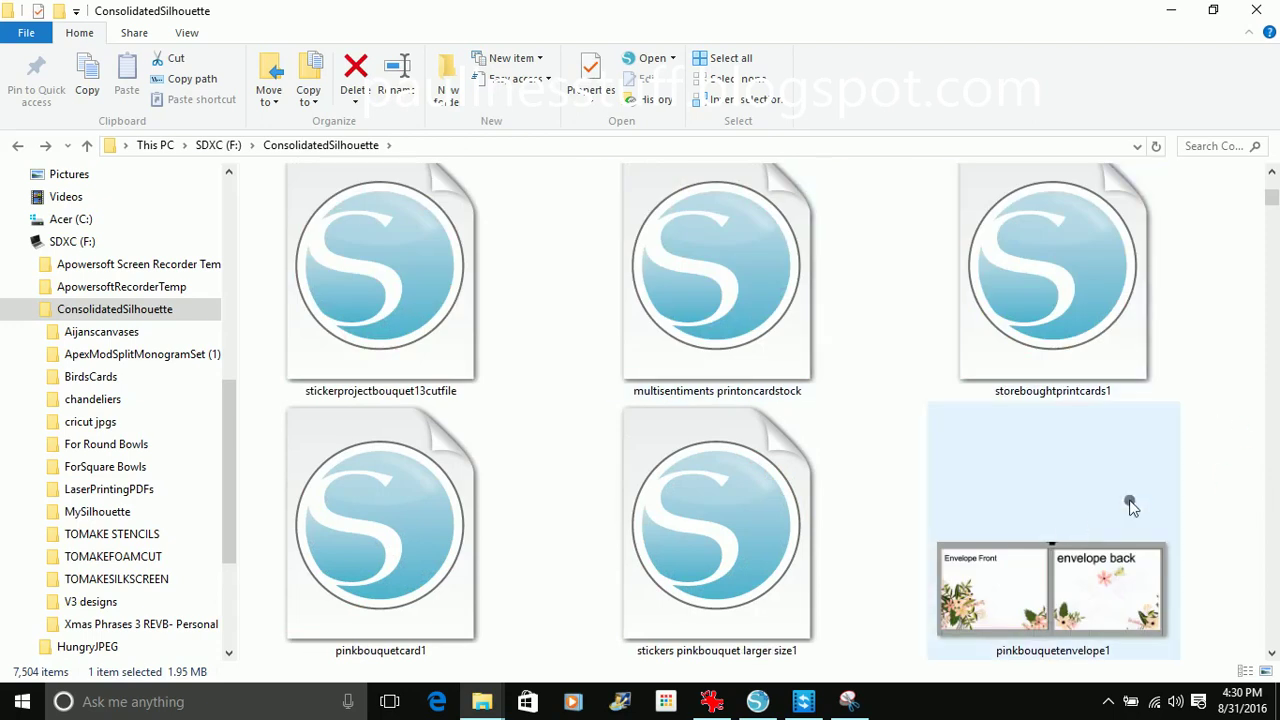
scroll(1155, 490, down, 3)
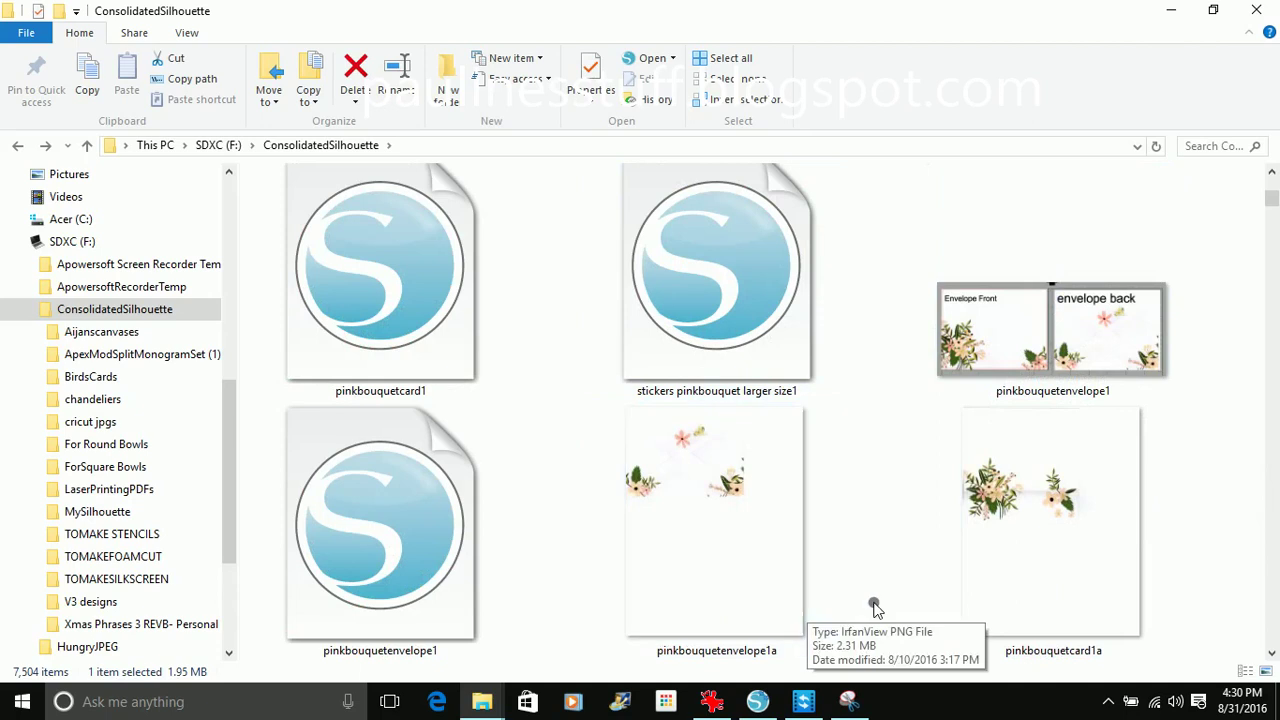
scroll(873, 607, down, 2)
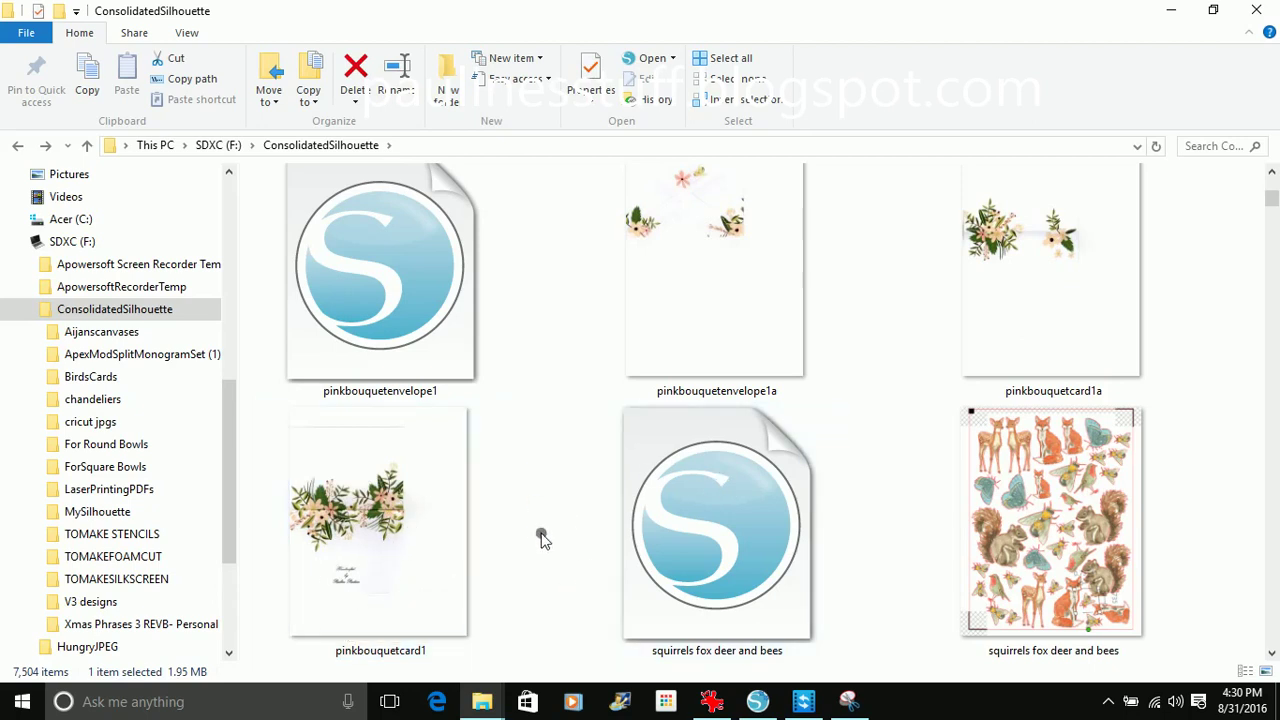
scroll(645, 450, down, 2)
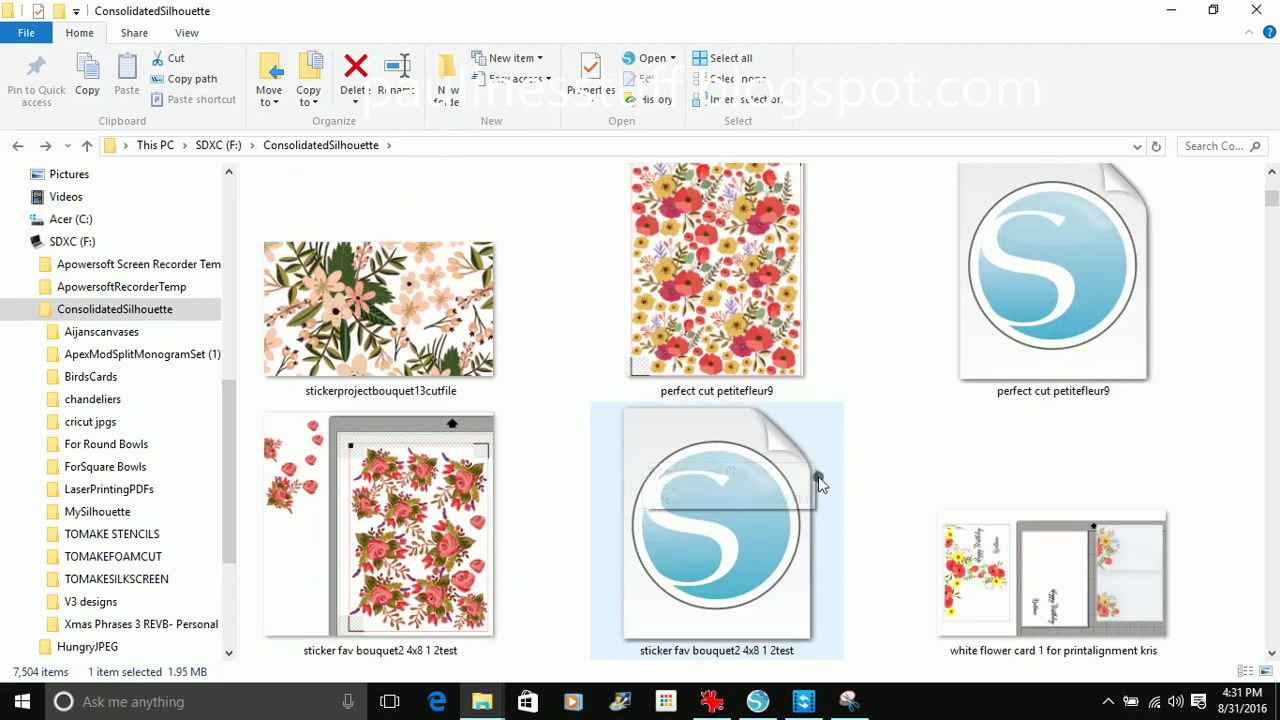
Open the white flower card print-alignment PNG in IrfanView to examine its card layout, and close the viewer
click(1060, 613)
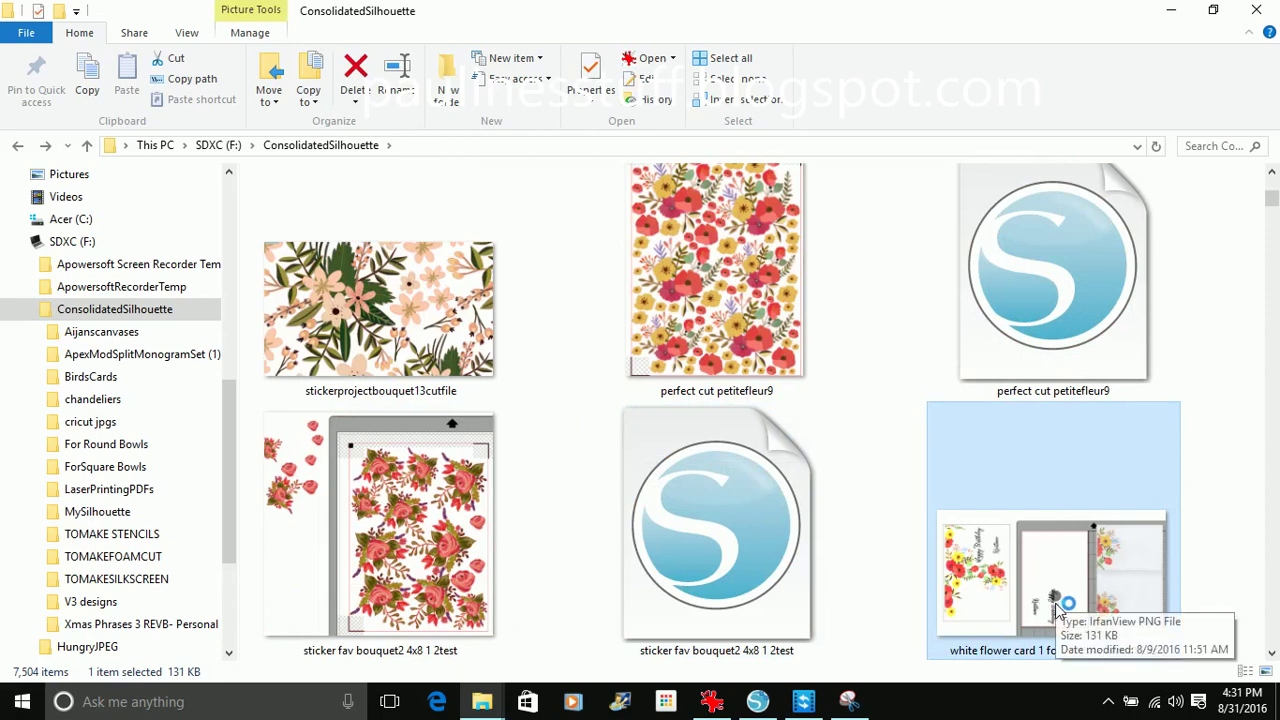
double_click(1060, 613)
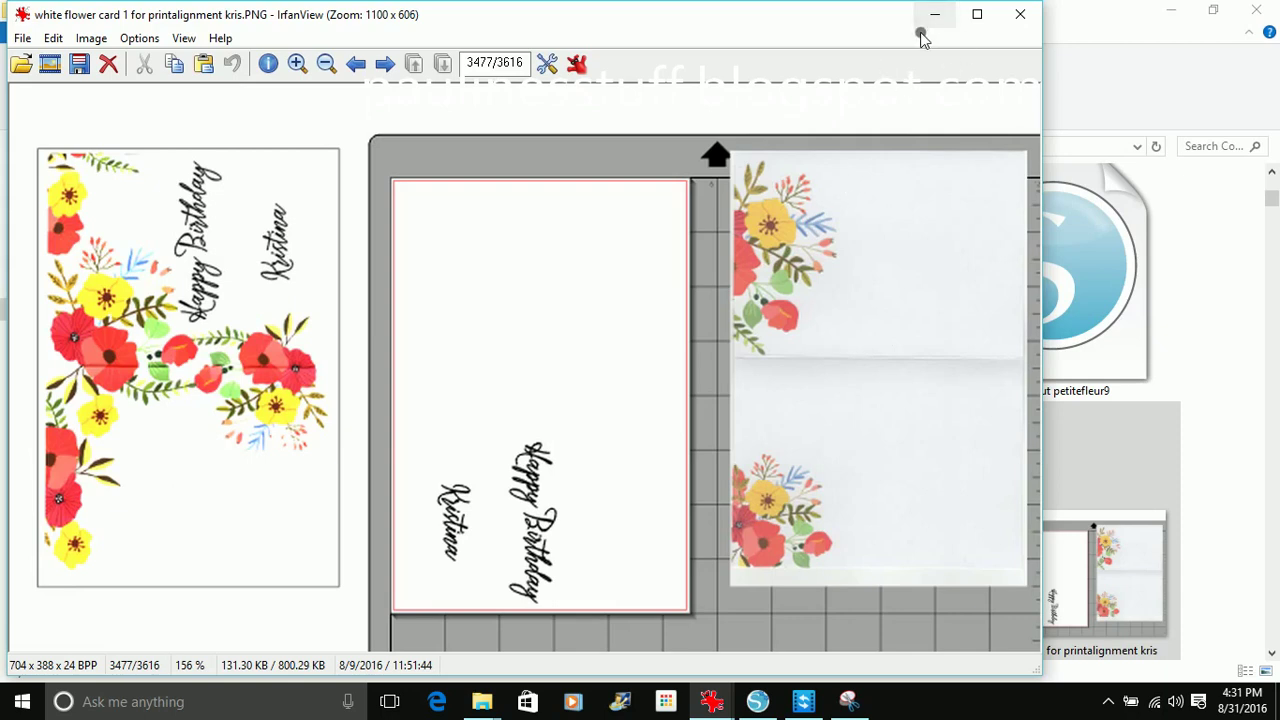
click(1021, 16)
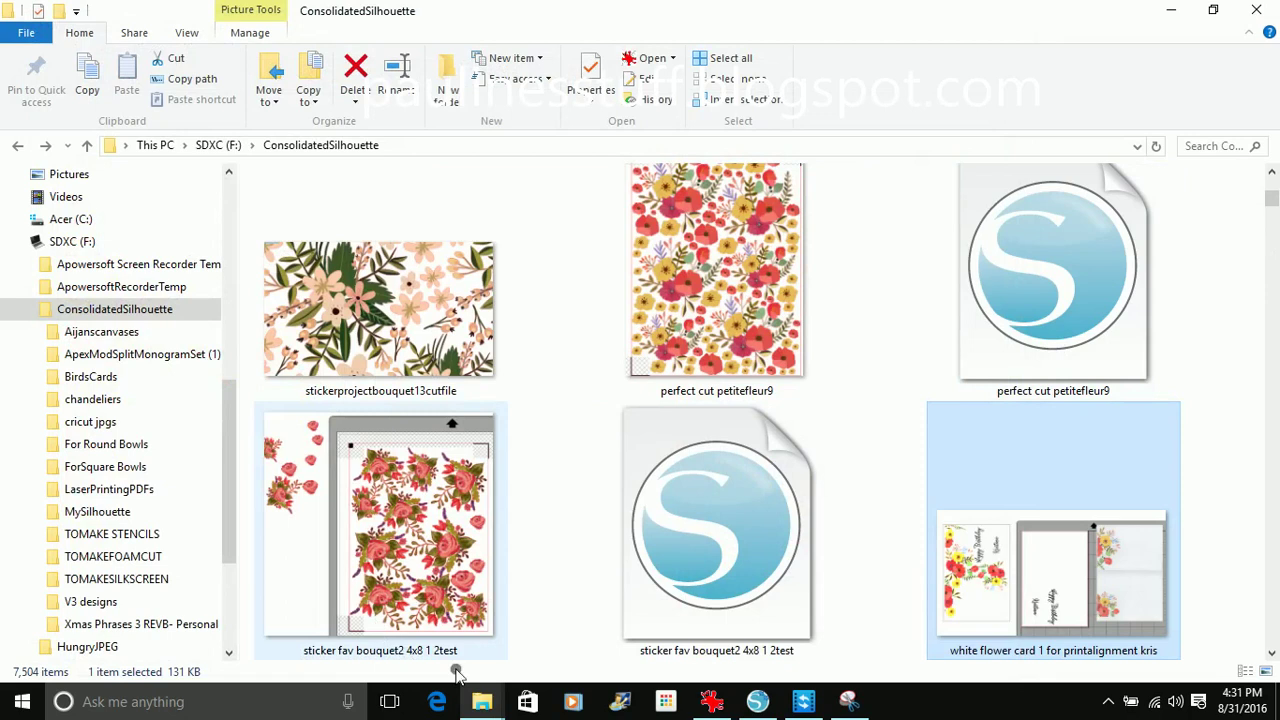
Switch to Silhouette Studio and review the full umbrella and bottle layout within the registration marks
click(758, 701)
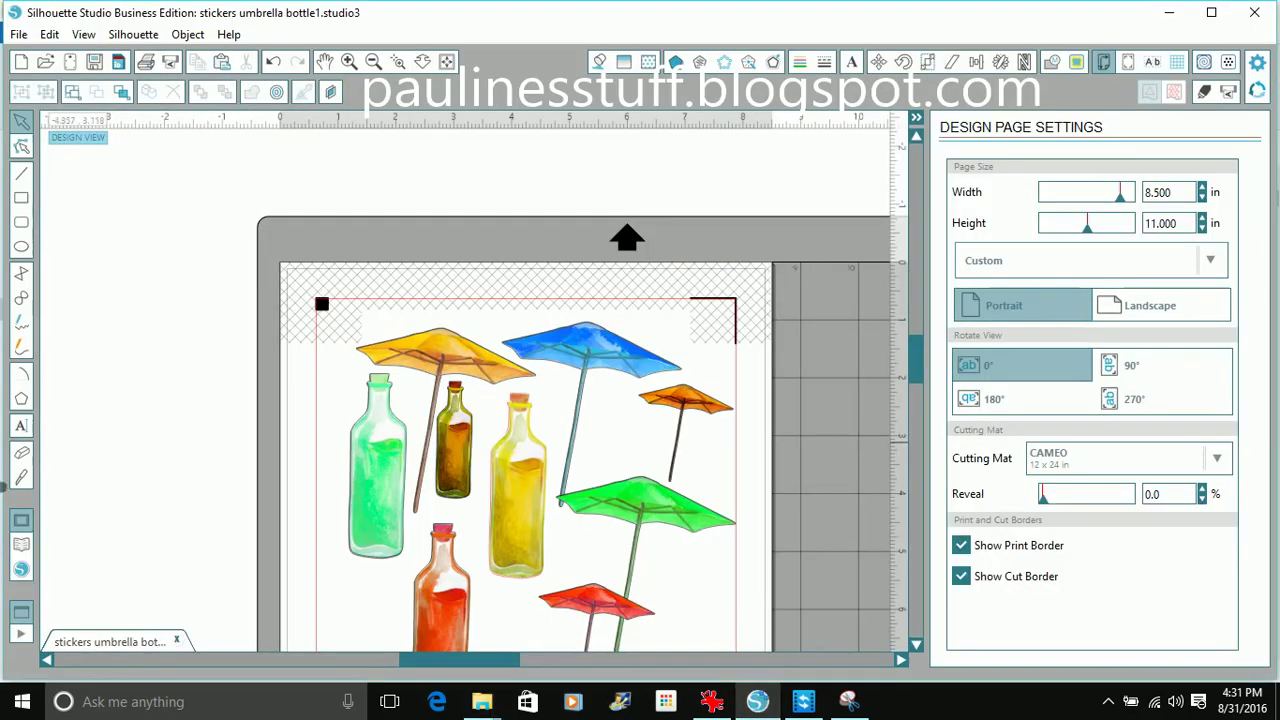
scroll(412, 455, down, 1)
scroll(412, 455, down, 7)
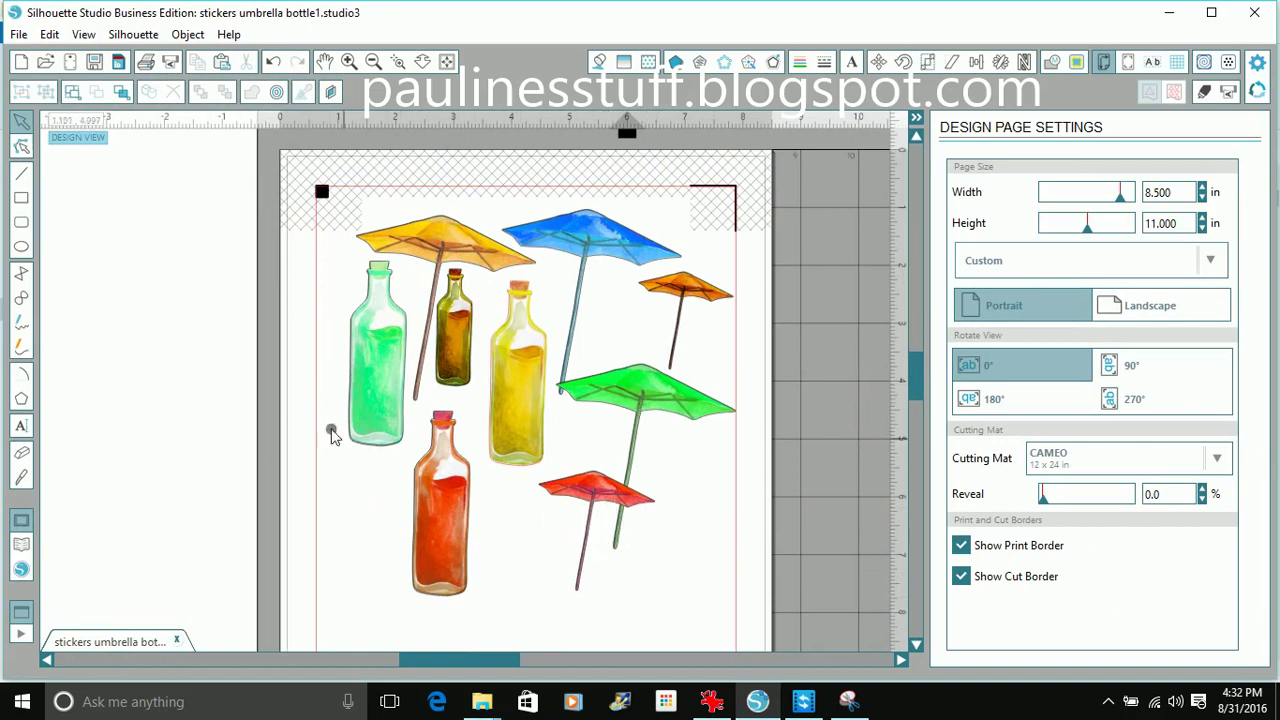
Open the design library and review the Mediterranean folder under SeptemberBundle and its DONE subfolder
click(22, 548)
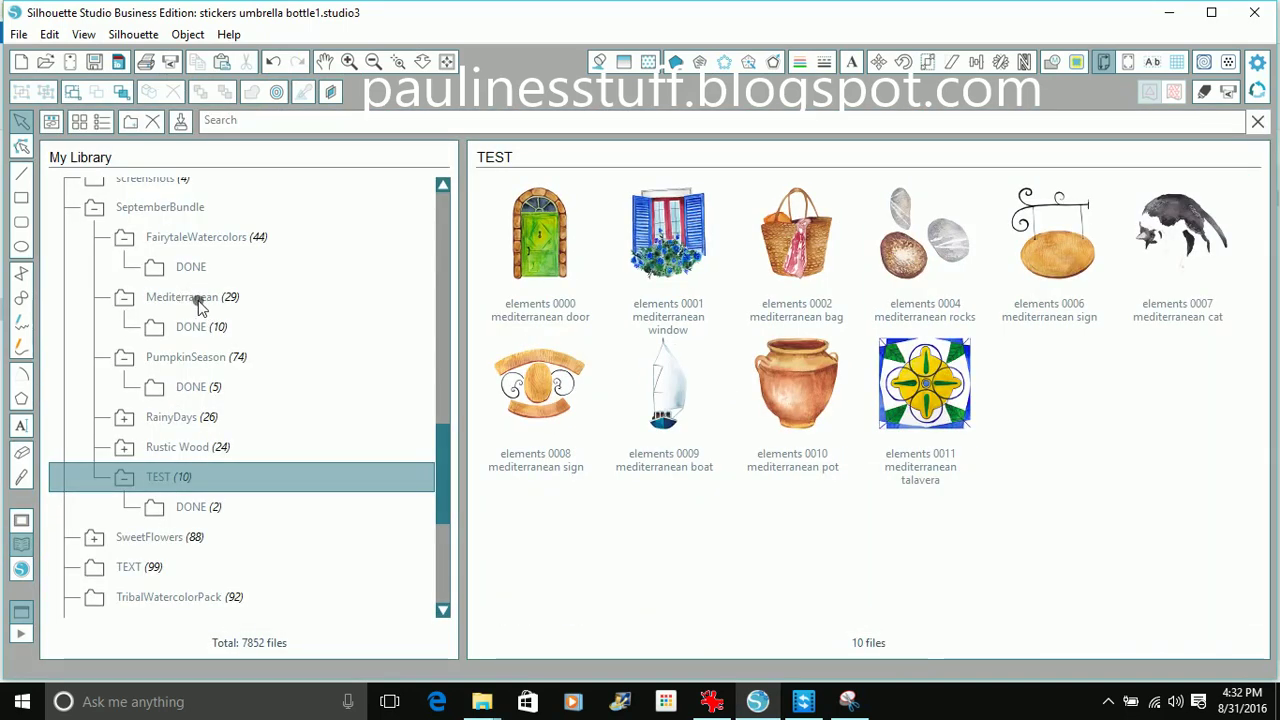
click(189, 300)
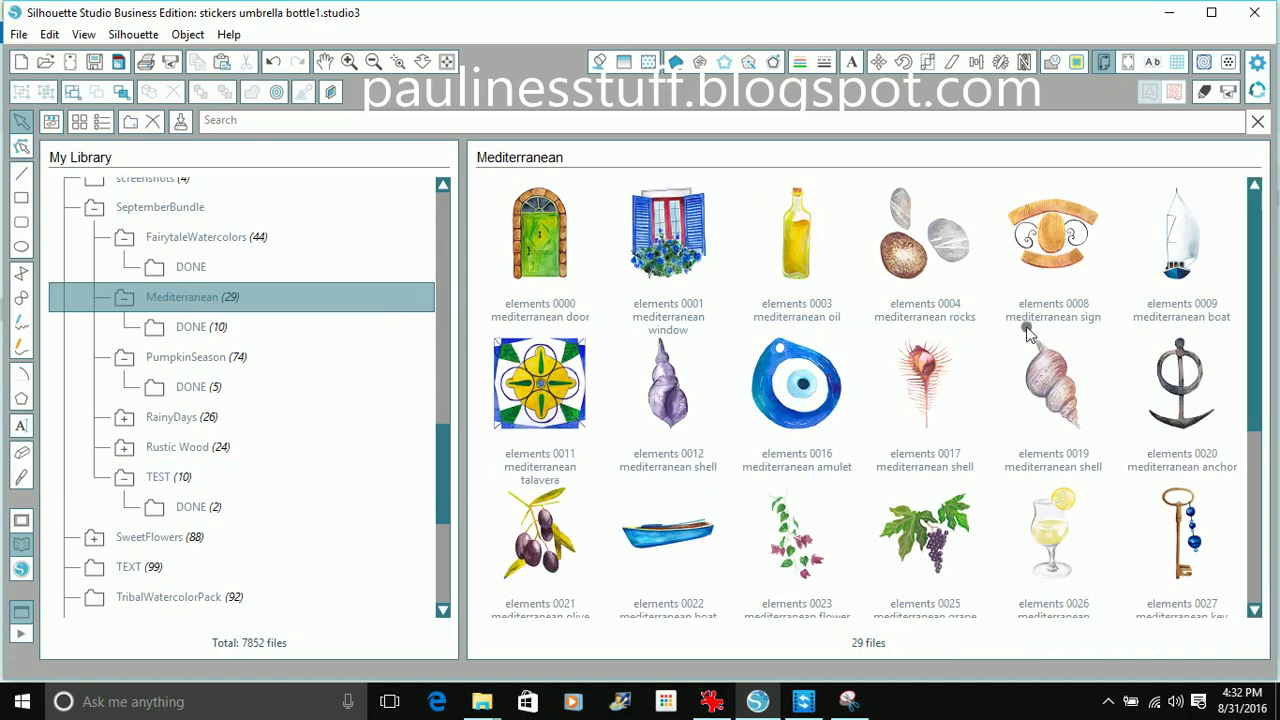
drag(1255, 306, 1277, 505)
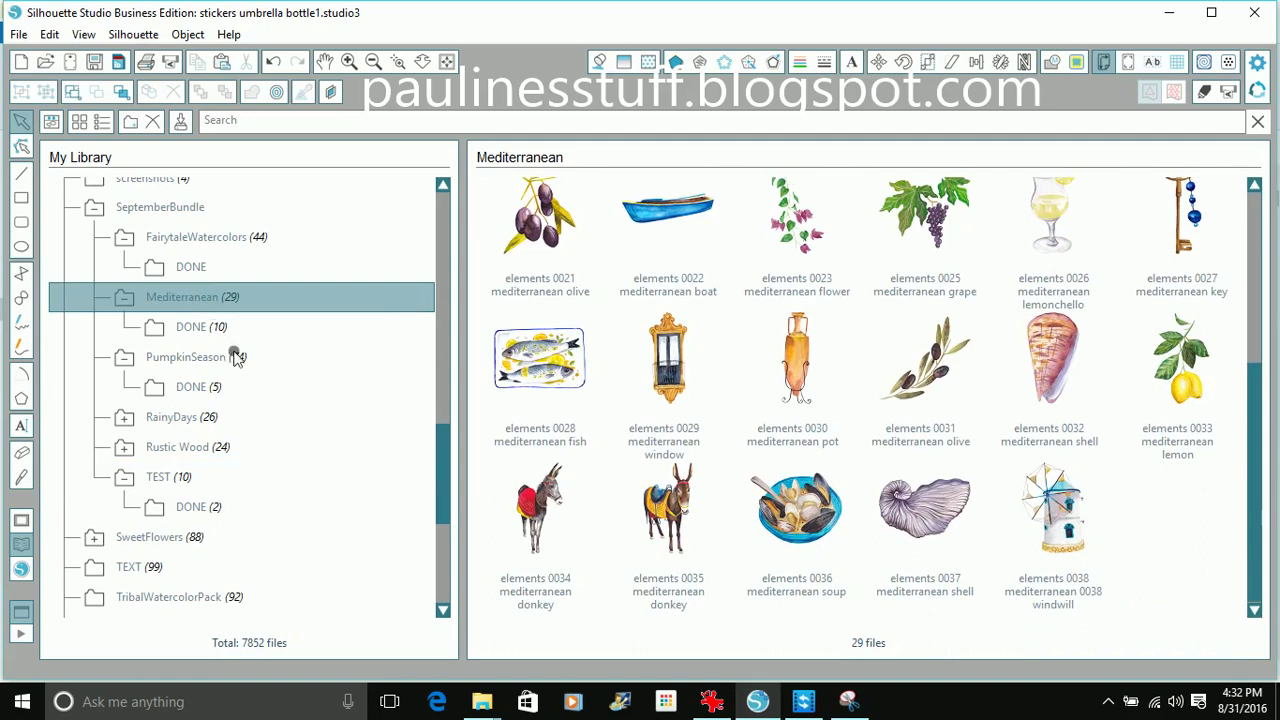
click(210, 328)
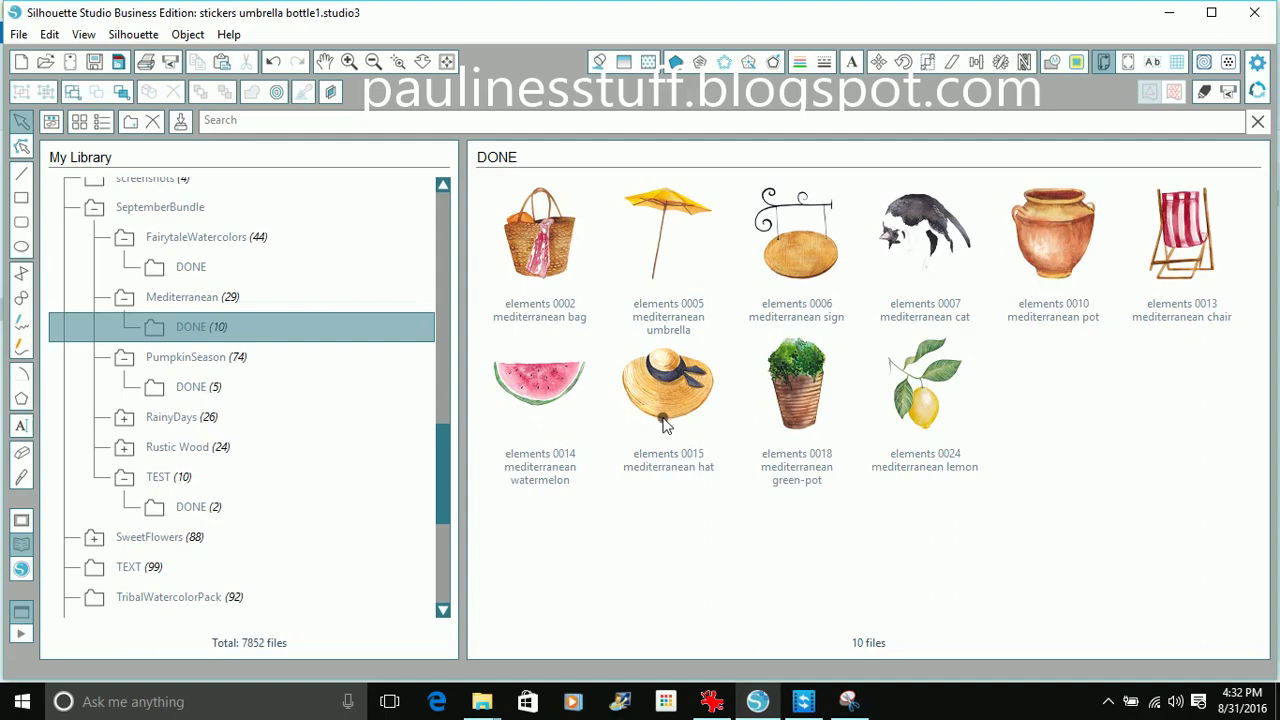
Switch to File Explorer and review the newest sticker previews in ConsolidatedSilhouette, from umbrella bottle to sign, beach chair, umbrella and lemon
click(390, 702)
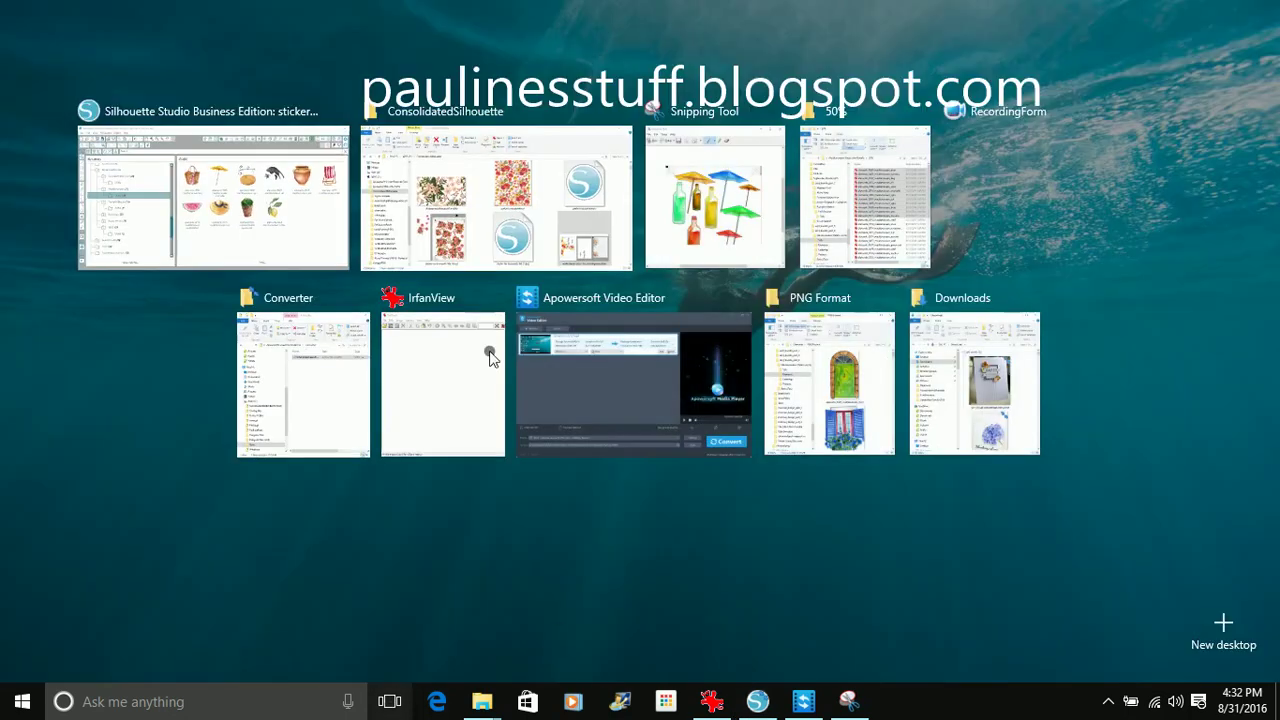
click(510, 185)
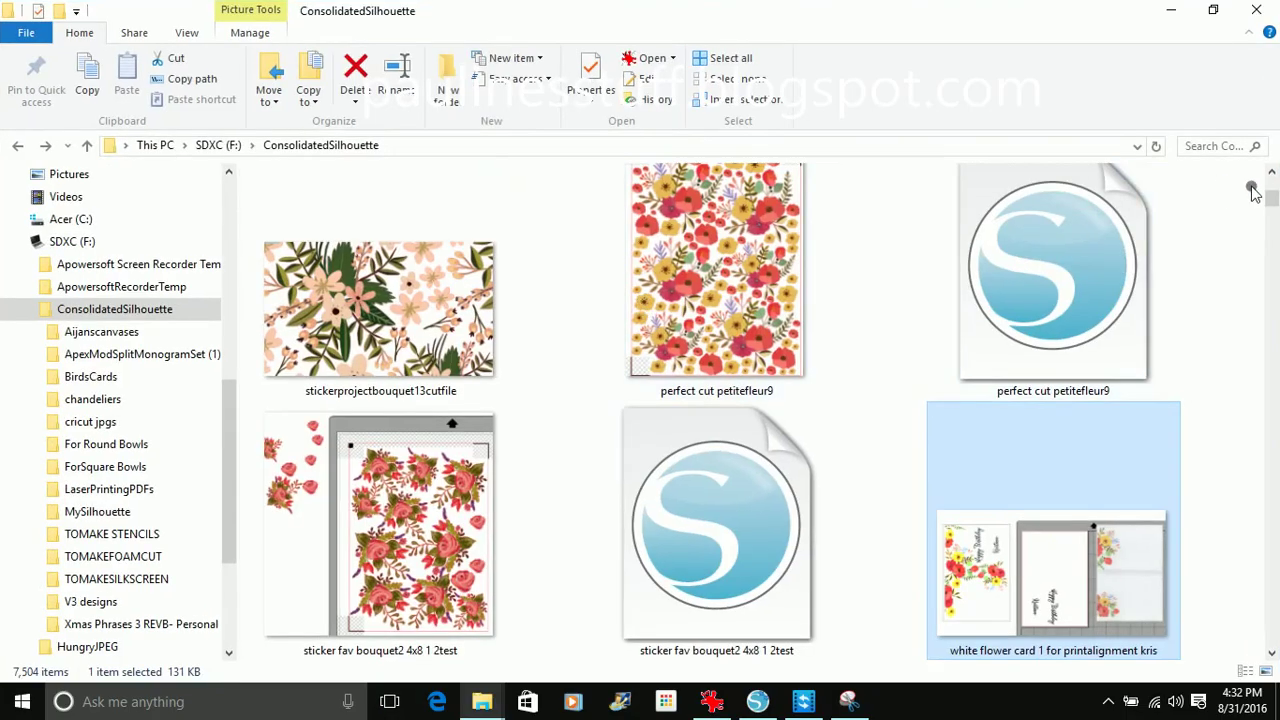
drag(1271, 199, 1271, 188)
scroll(1139, 379, down, 1)
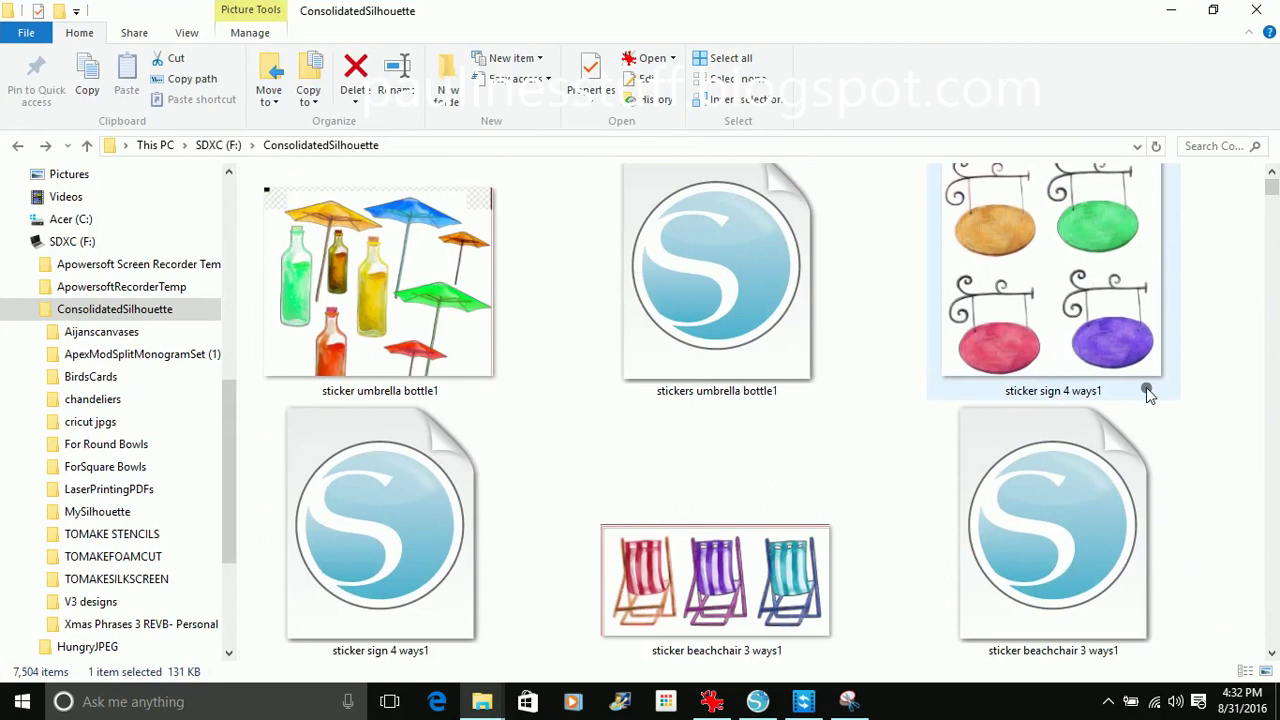
scroll(711, 625, down, 3)
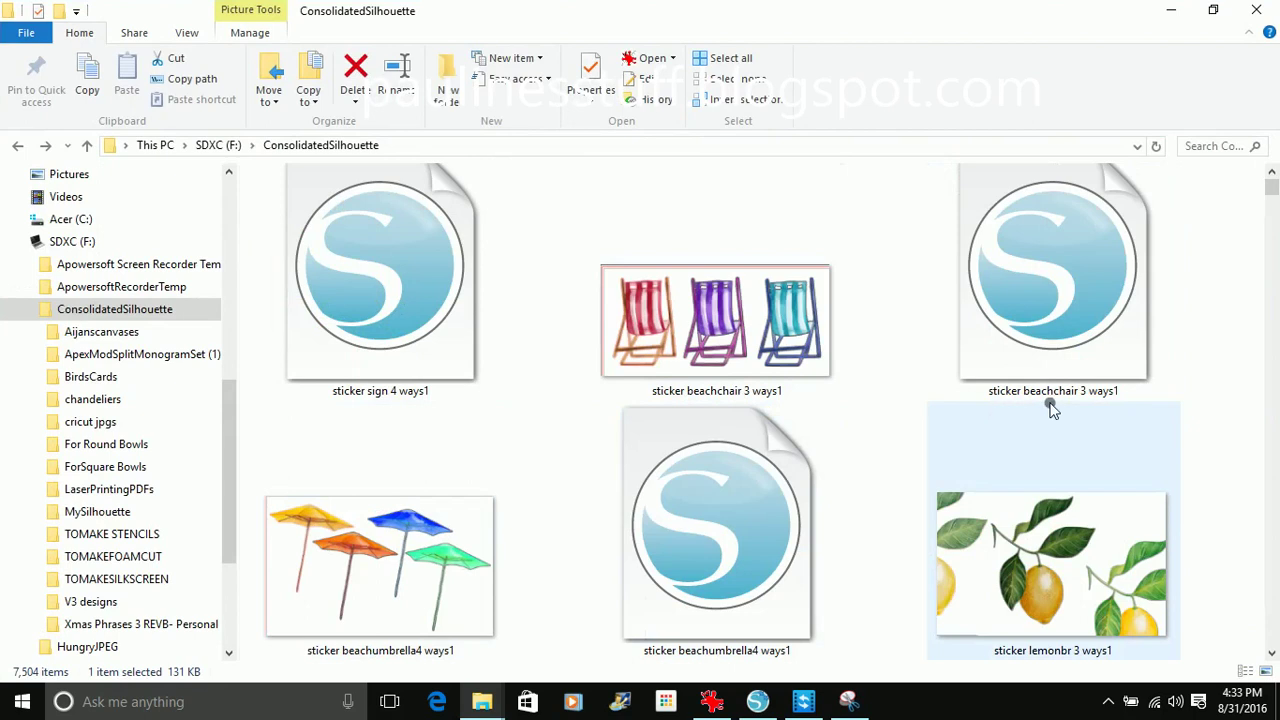
Review the older ConsolidatedSilhouette sticker previews, including the Mediterranean windows, beach hat and feathers files, and return to today's files
scroll(735, 440, down, 3)
scroll(735, 445, down, 5)
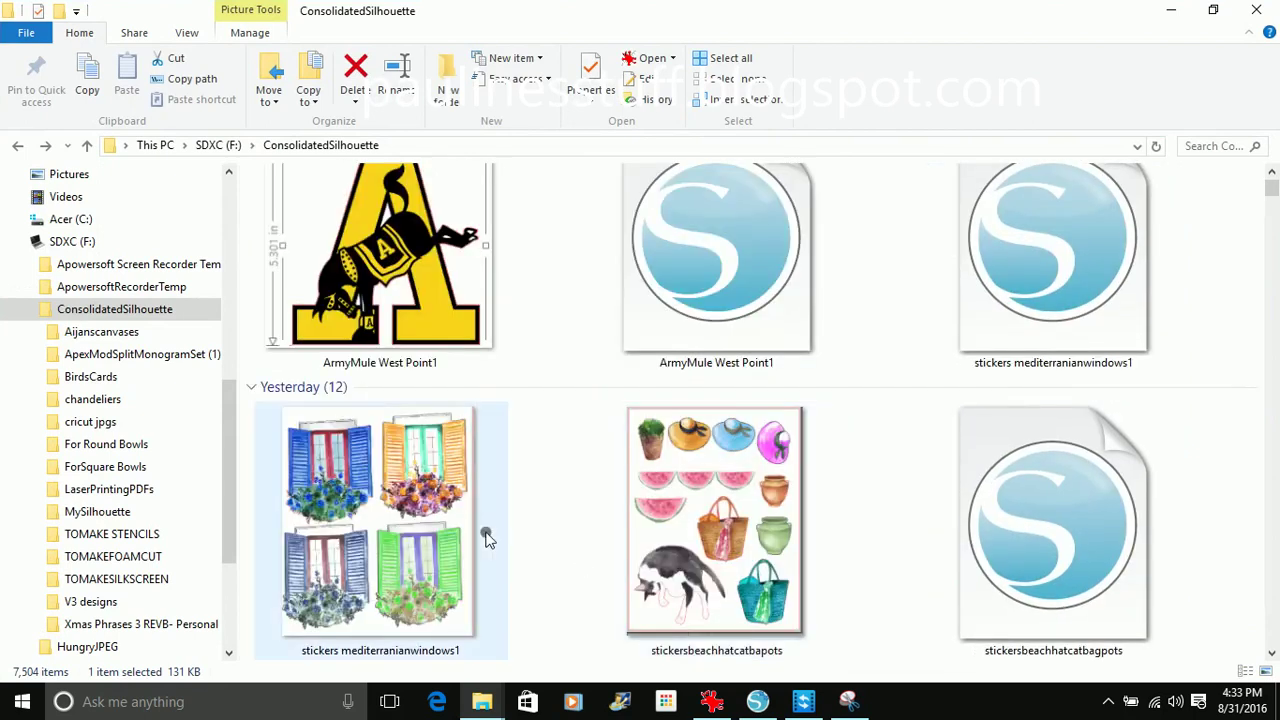
scroll(388, 570, down, 3)
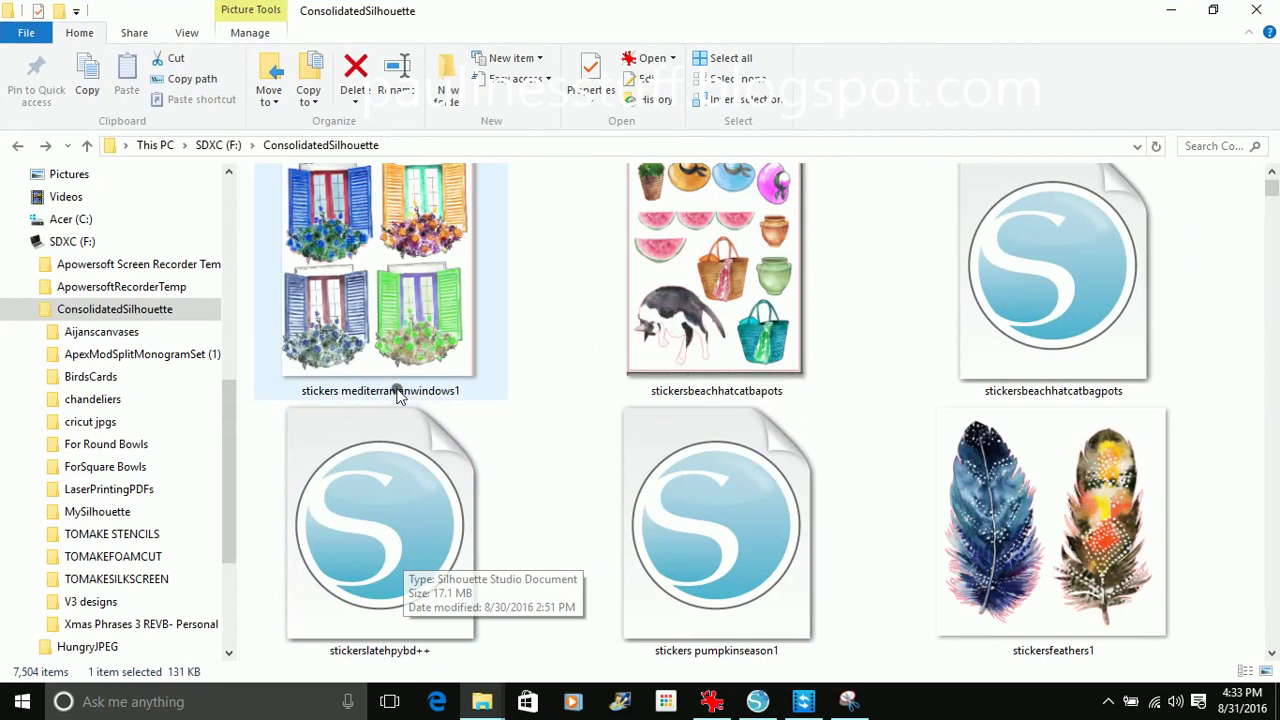
scroll(390, 375, up, 1)
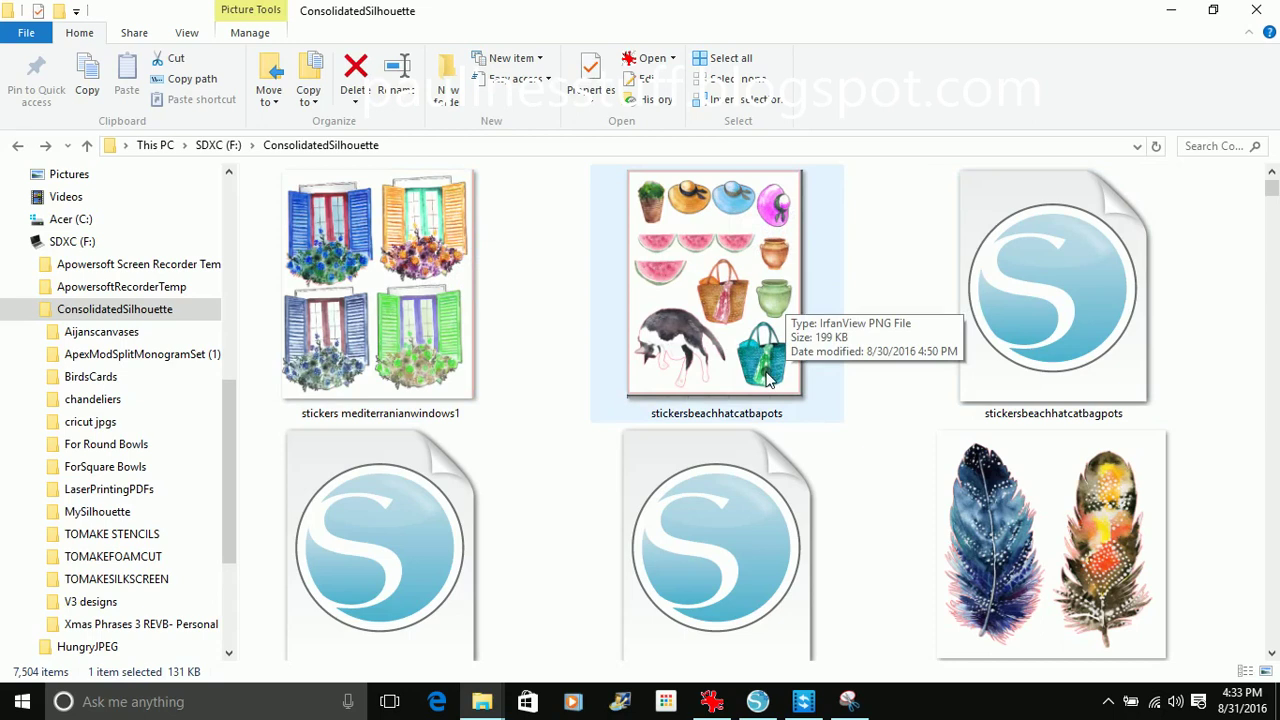
scroll(918, 440, down, 5)
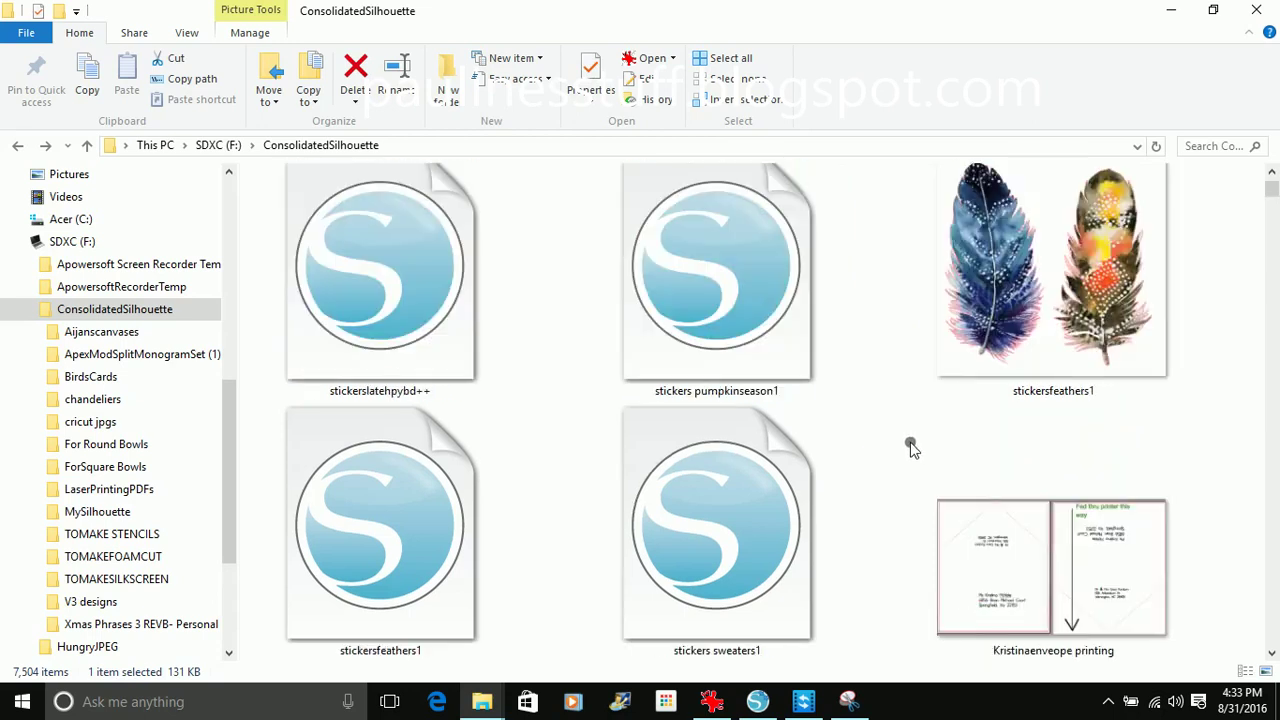
scroll(910, 445, down, 3)
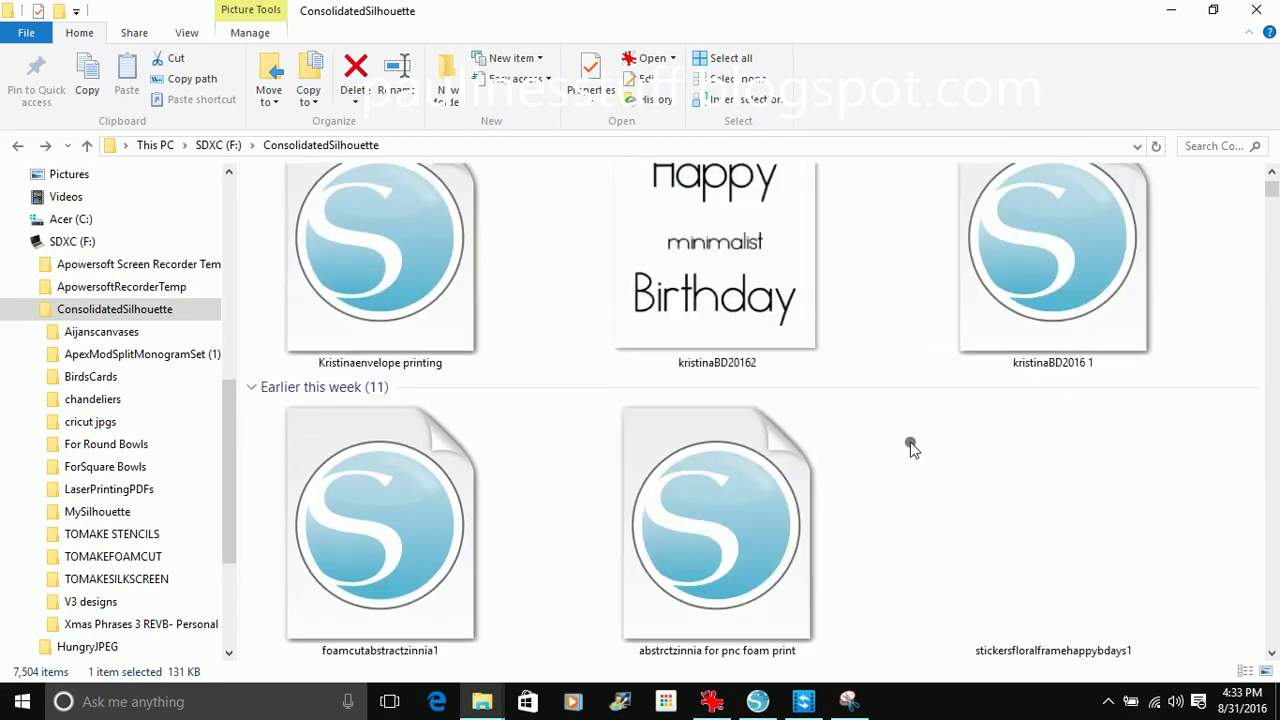
scroll(910, 445, up, 6)
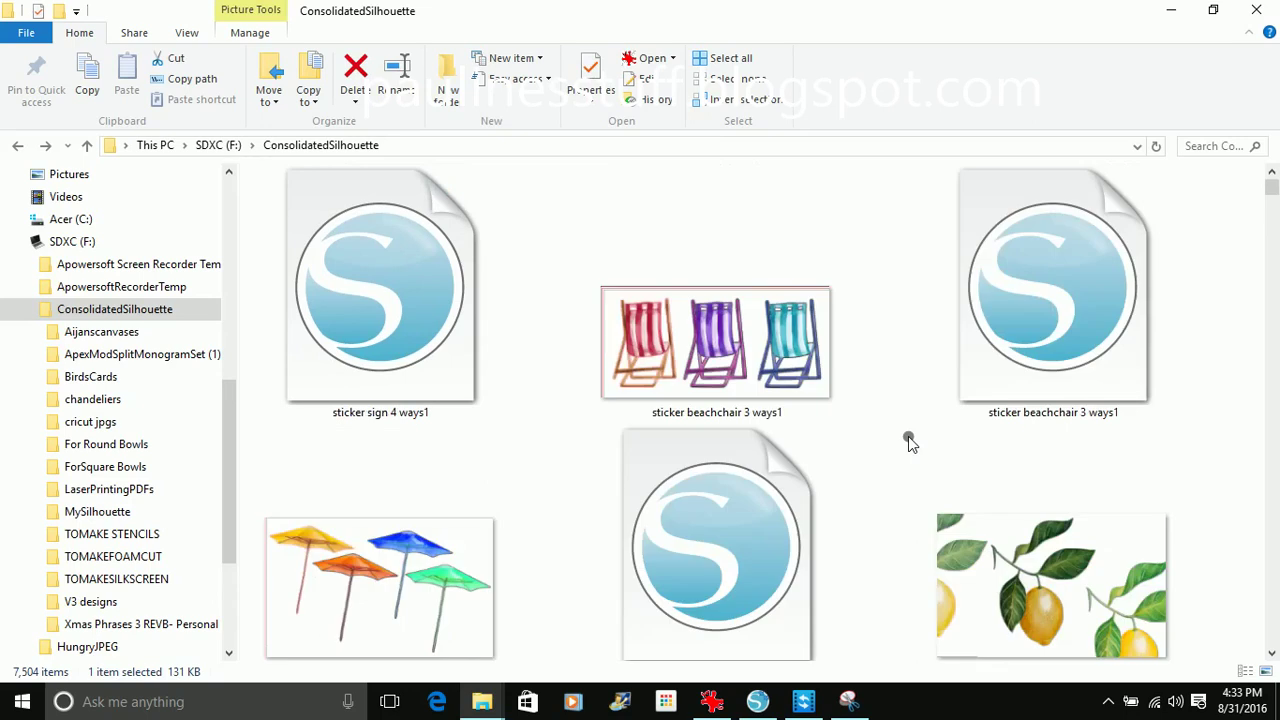
scroll(910, 443, up, 3)
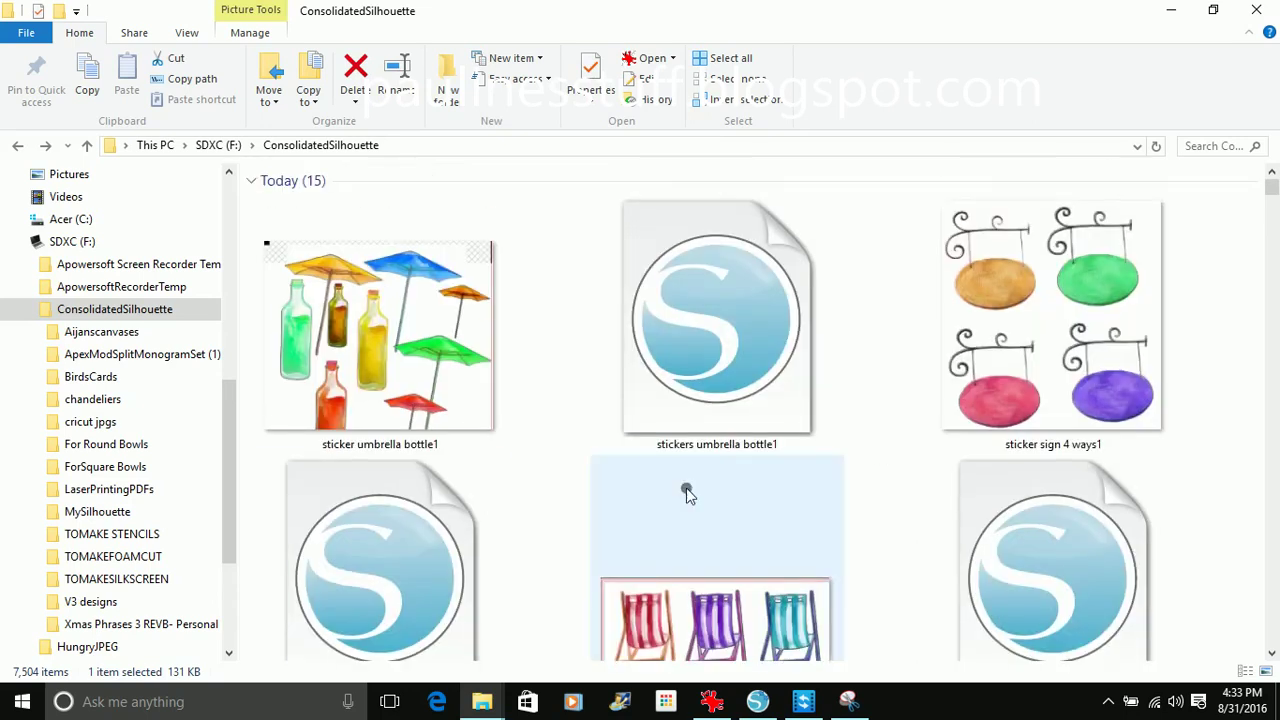
Switch to Silhouette Studio and compare the elements in the Mediterranean DONE library folder with the saved sticker previews in File Explorer
click(757, 703)
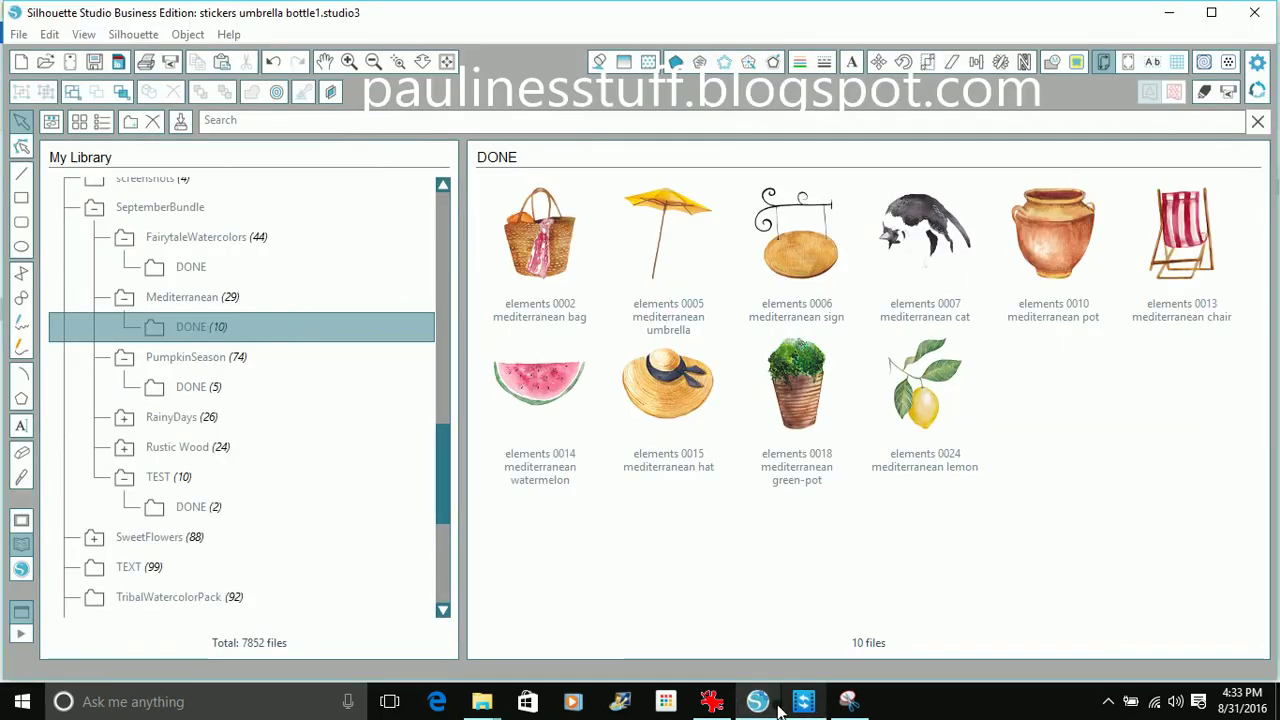
click(778, 704)
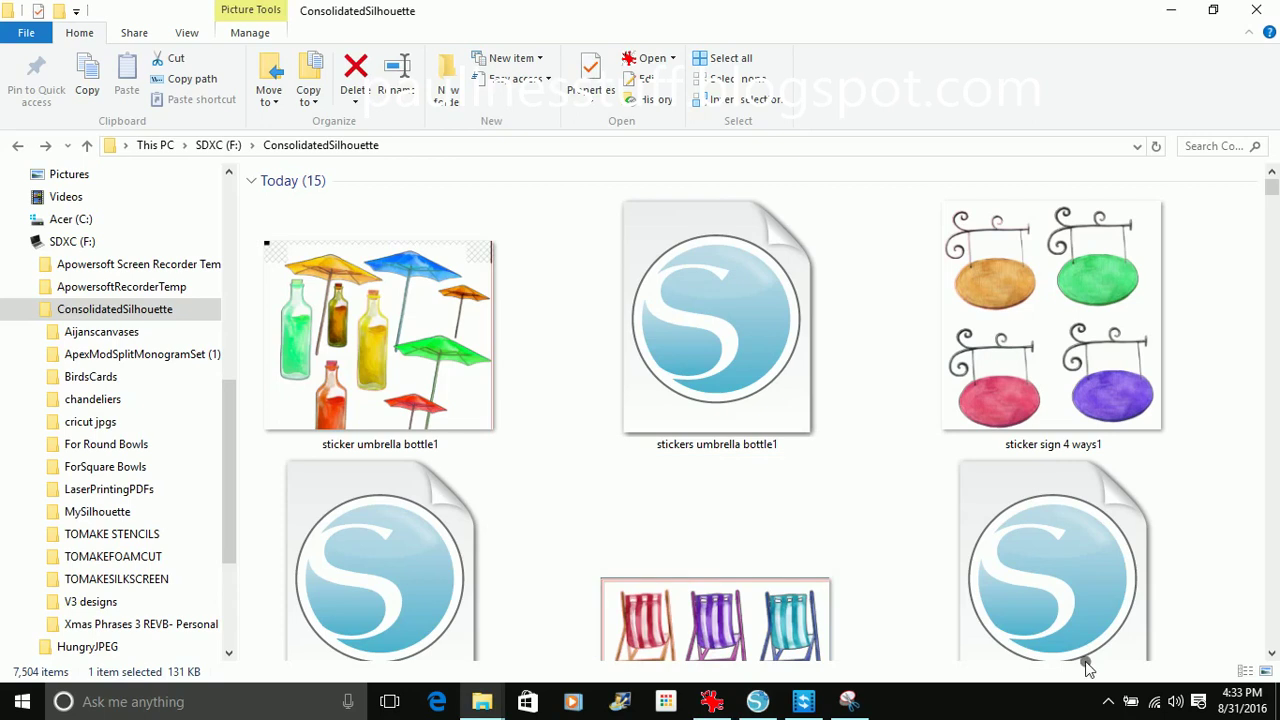
click(757, 704)
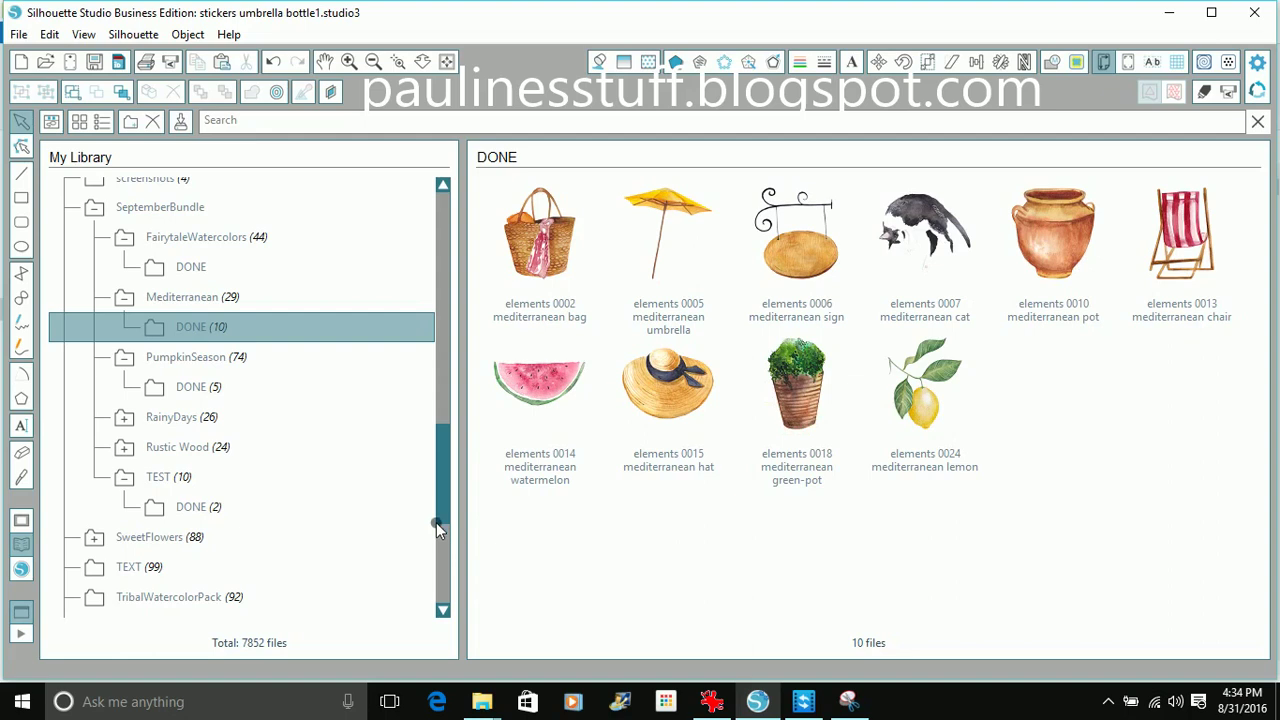
mouse_move(437, 505)
mouse_down()
mouse_move(445, 515)
mouse_move(447, 502)
mouse_up()
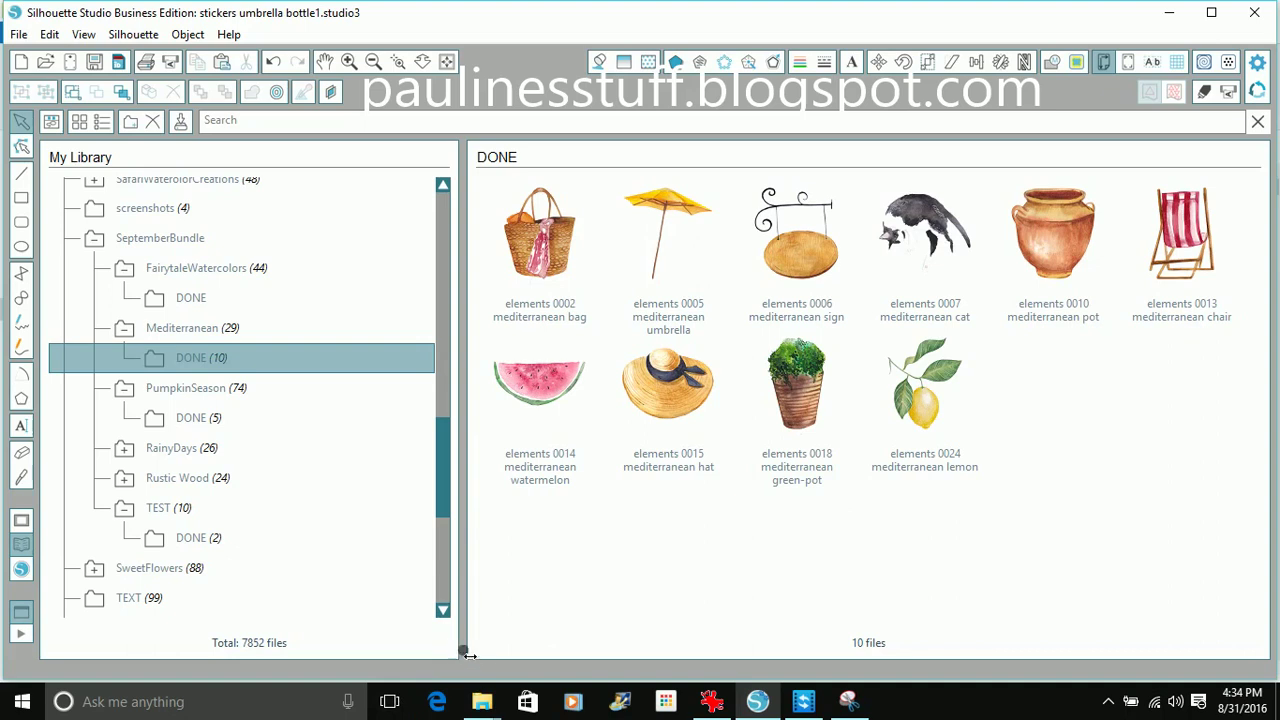
click(389, 702)
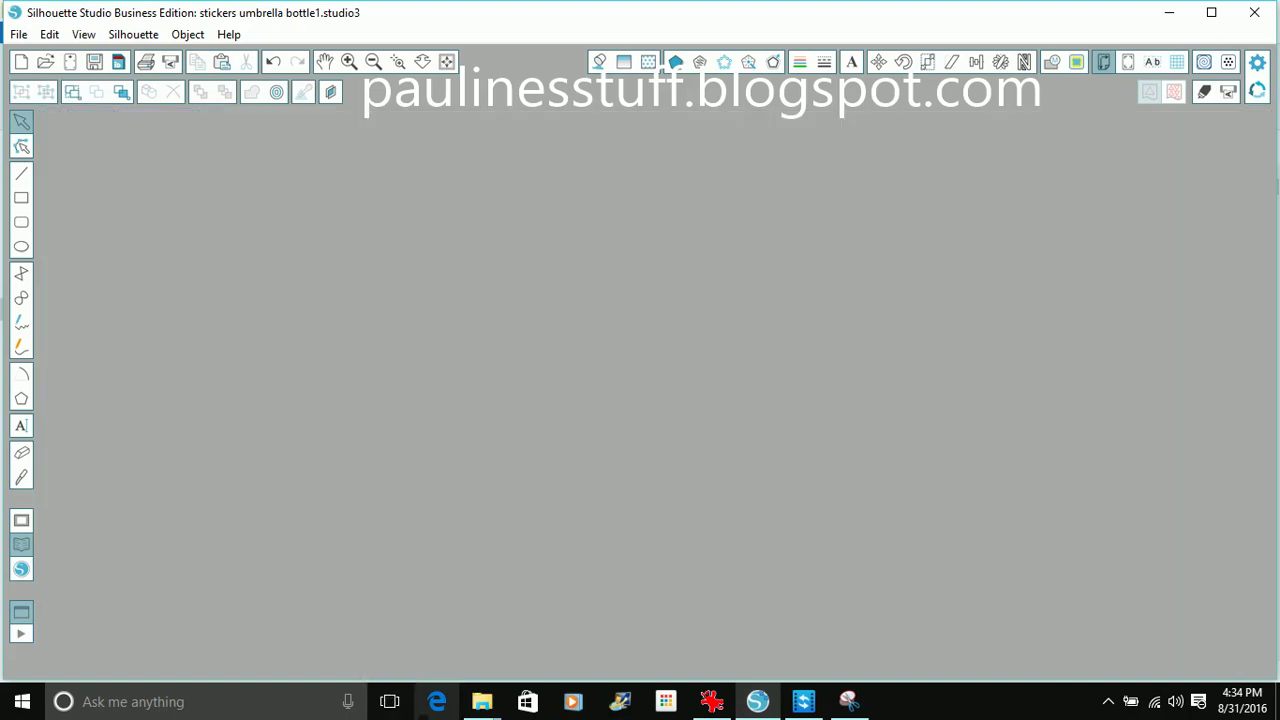
click(389, 702)
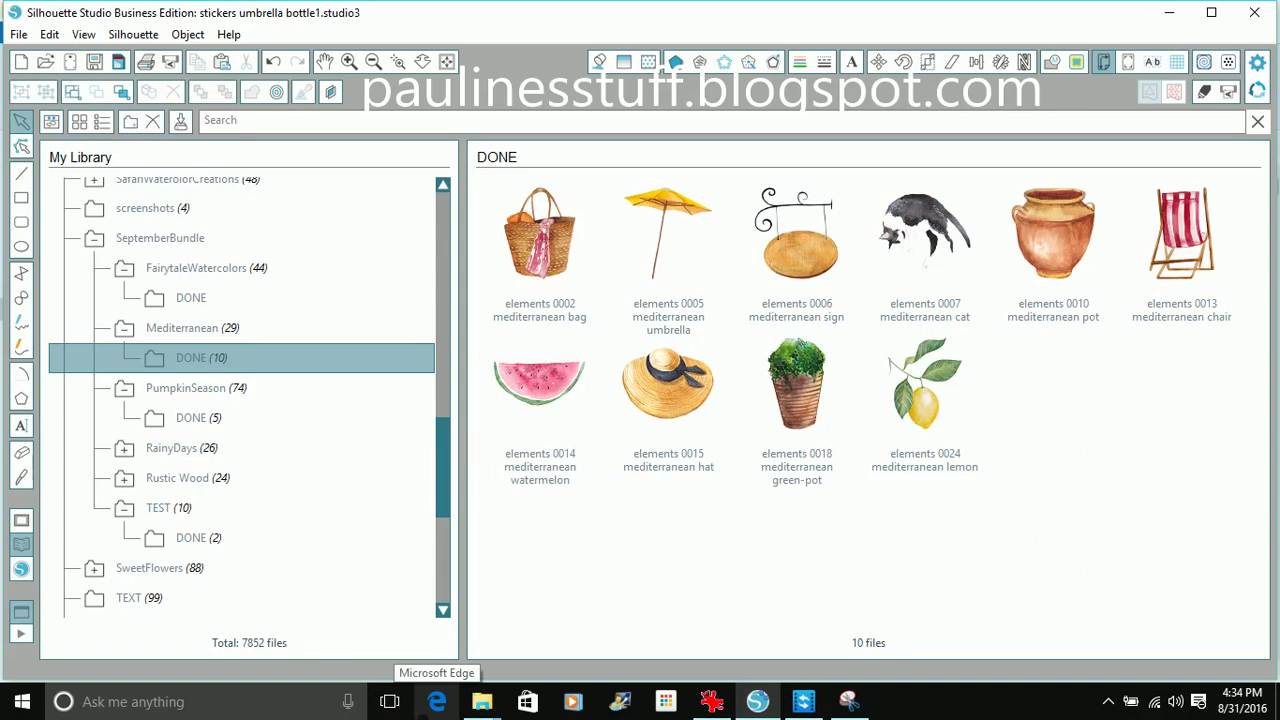